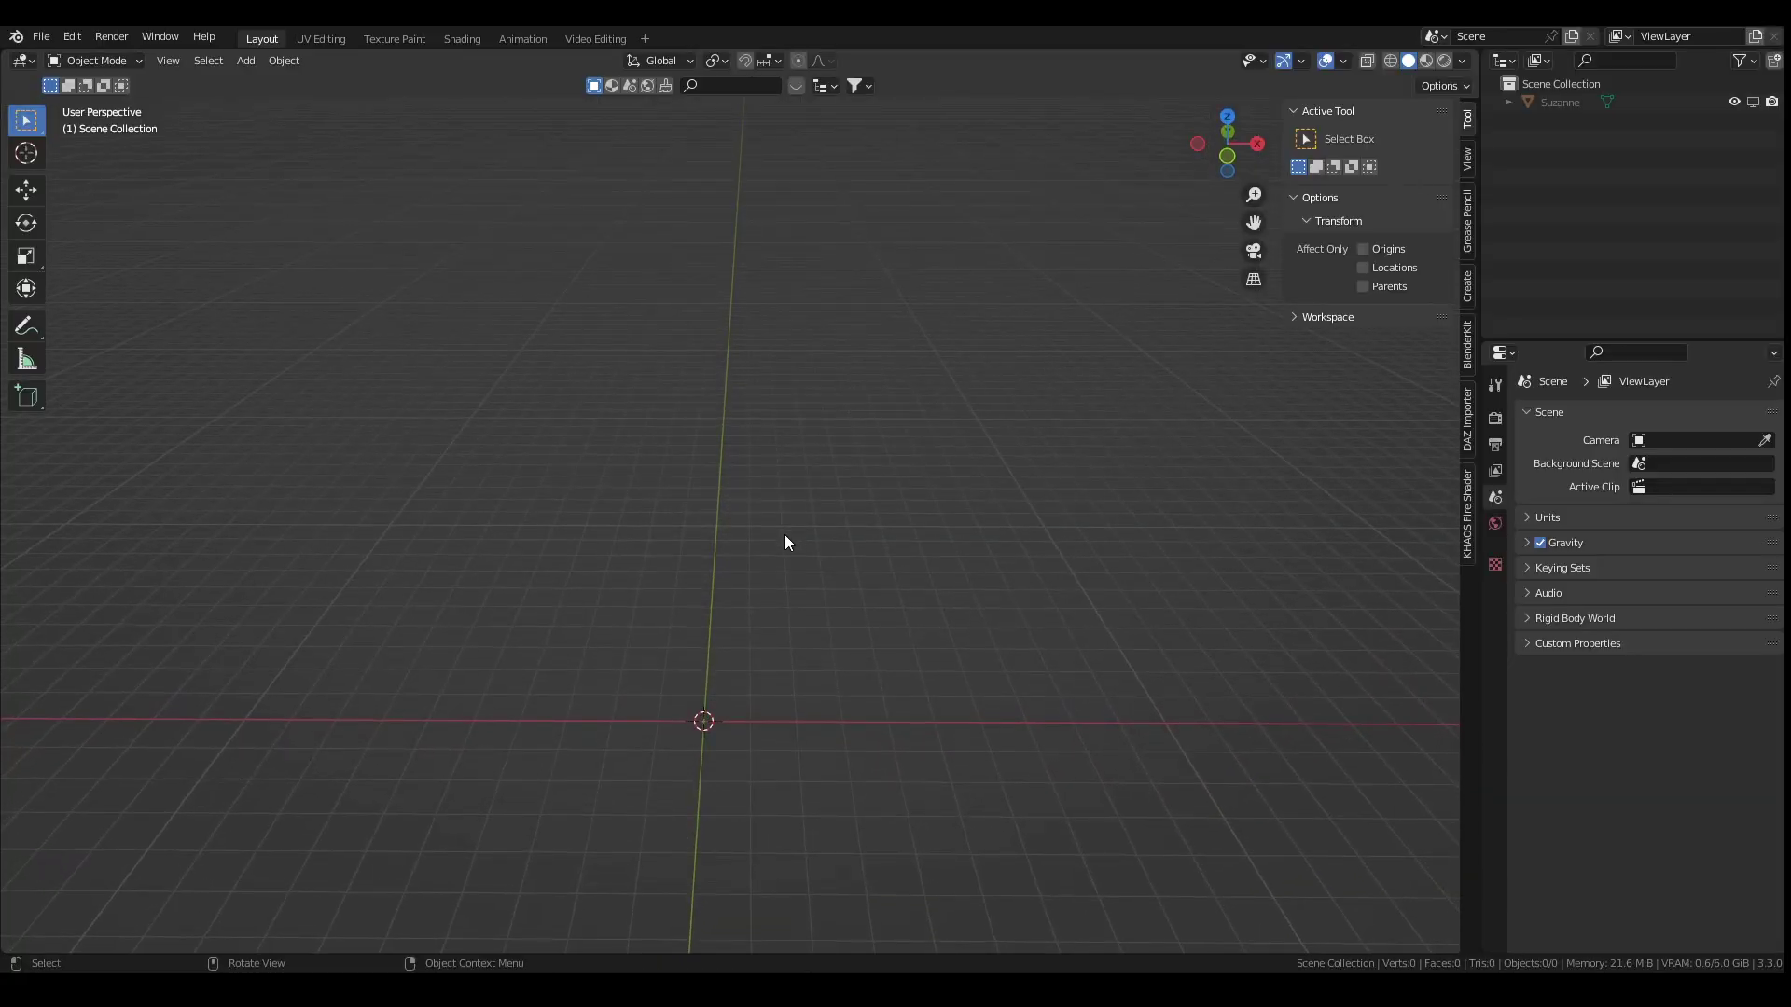
Step: Hide Suzanne and add a Bezier curve to the scene
click(1732, 104)
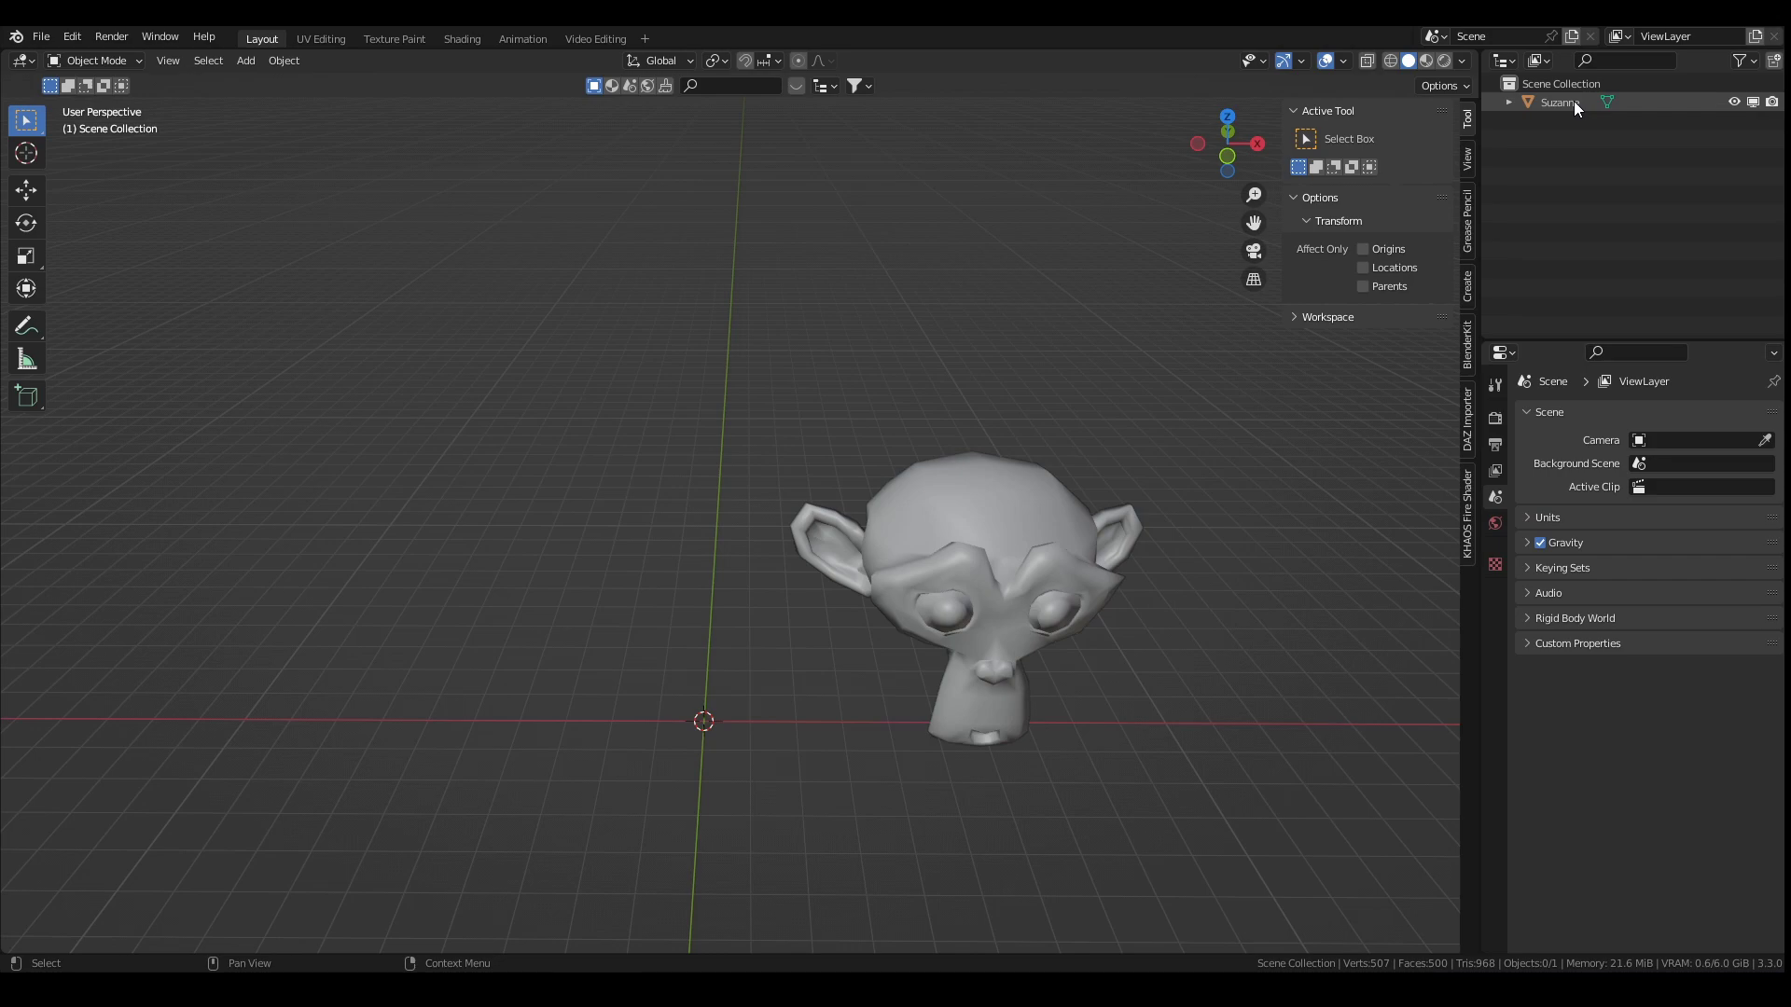
click(1753, 103)
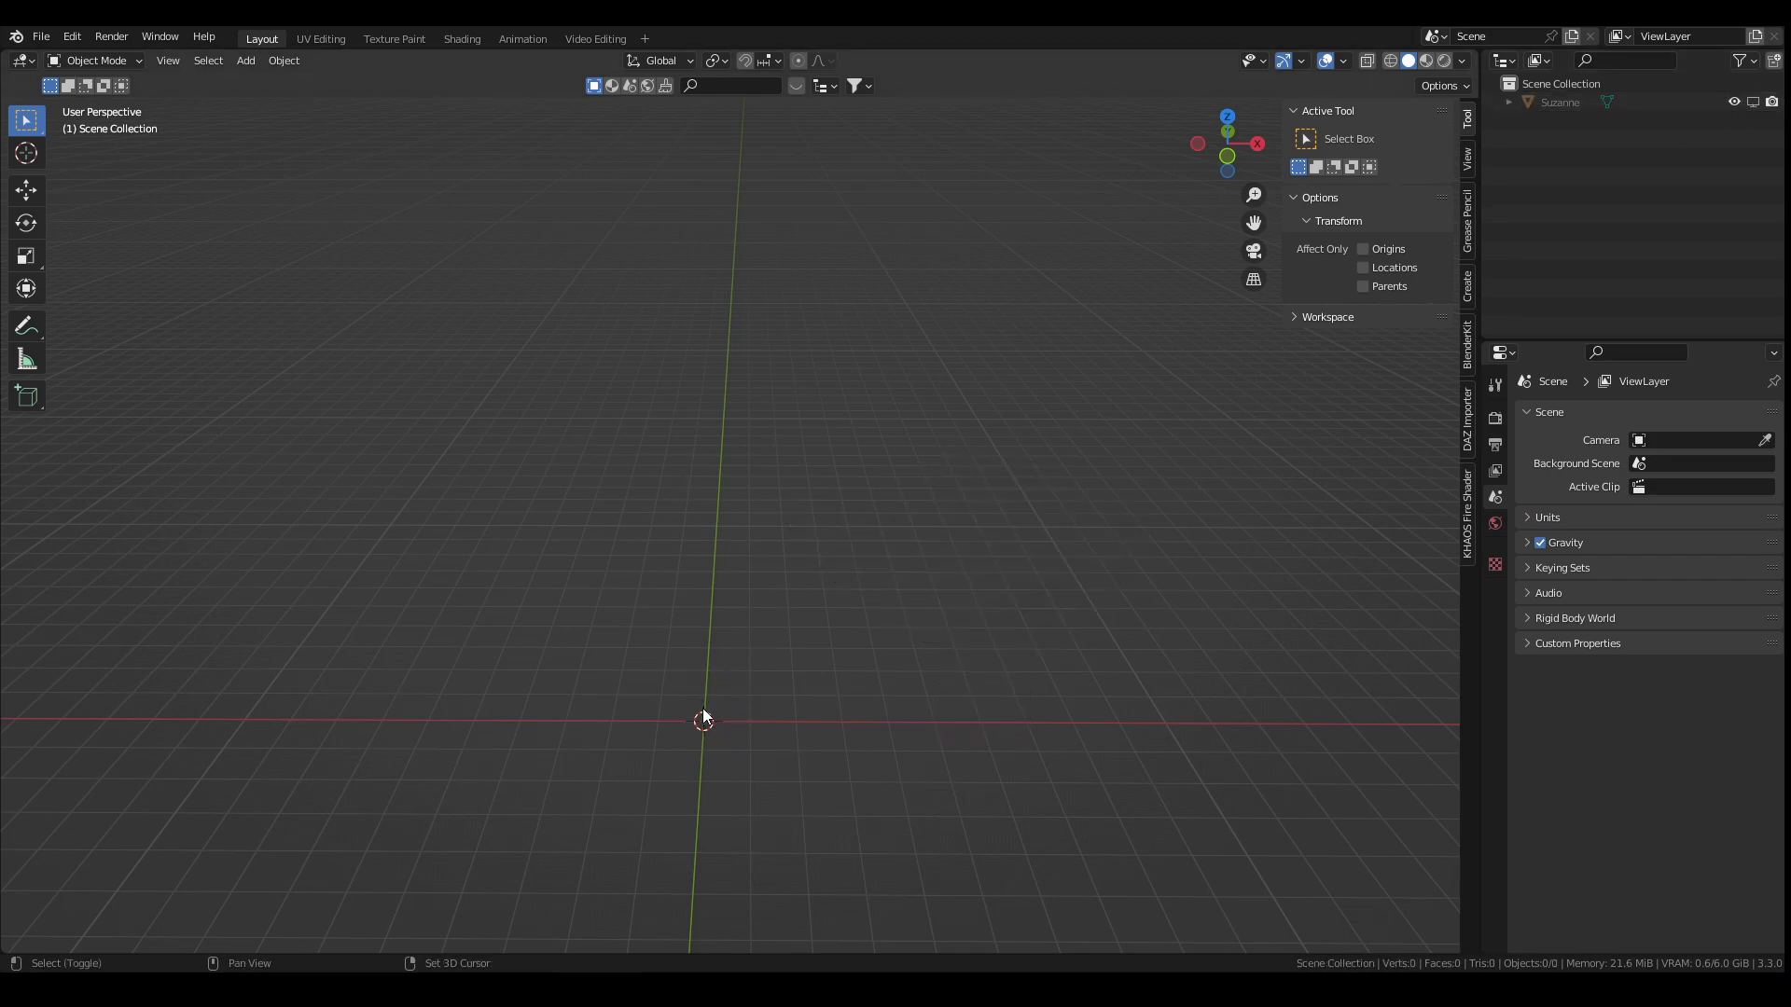
key(shift+a)
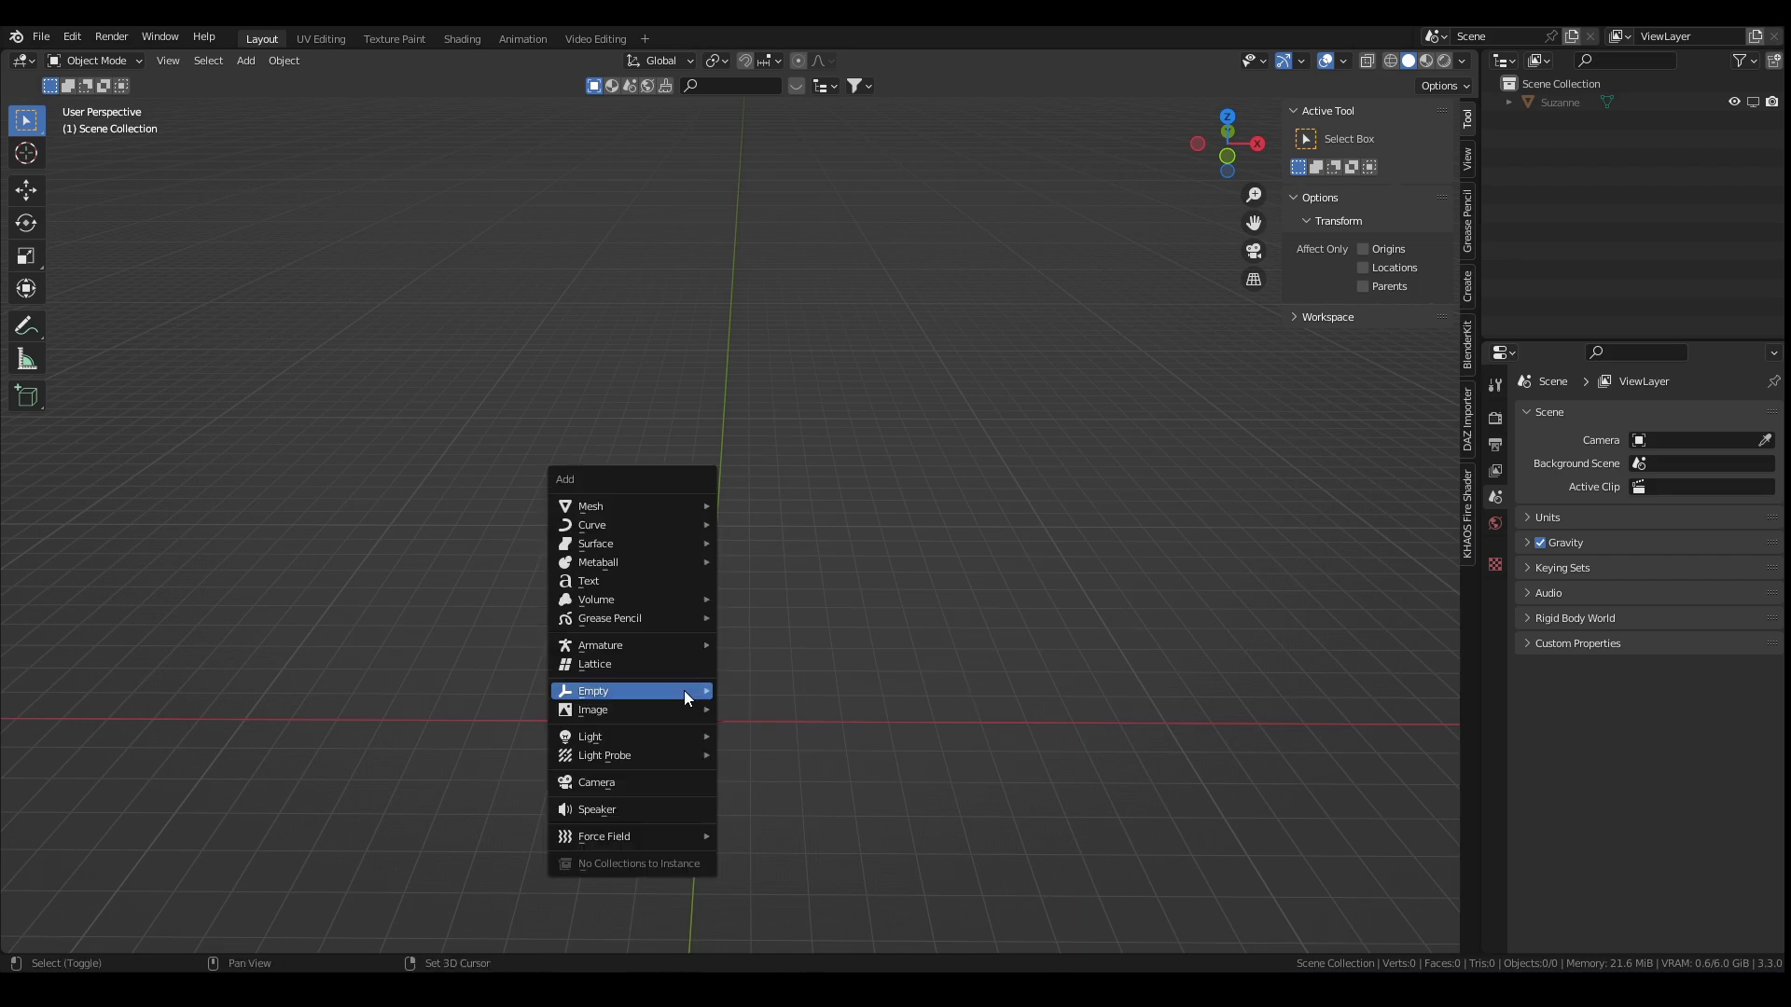
mouse_move(610, 519)
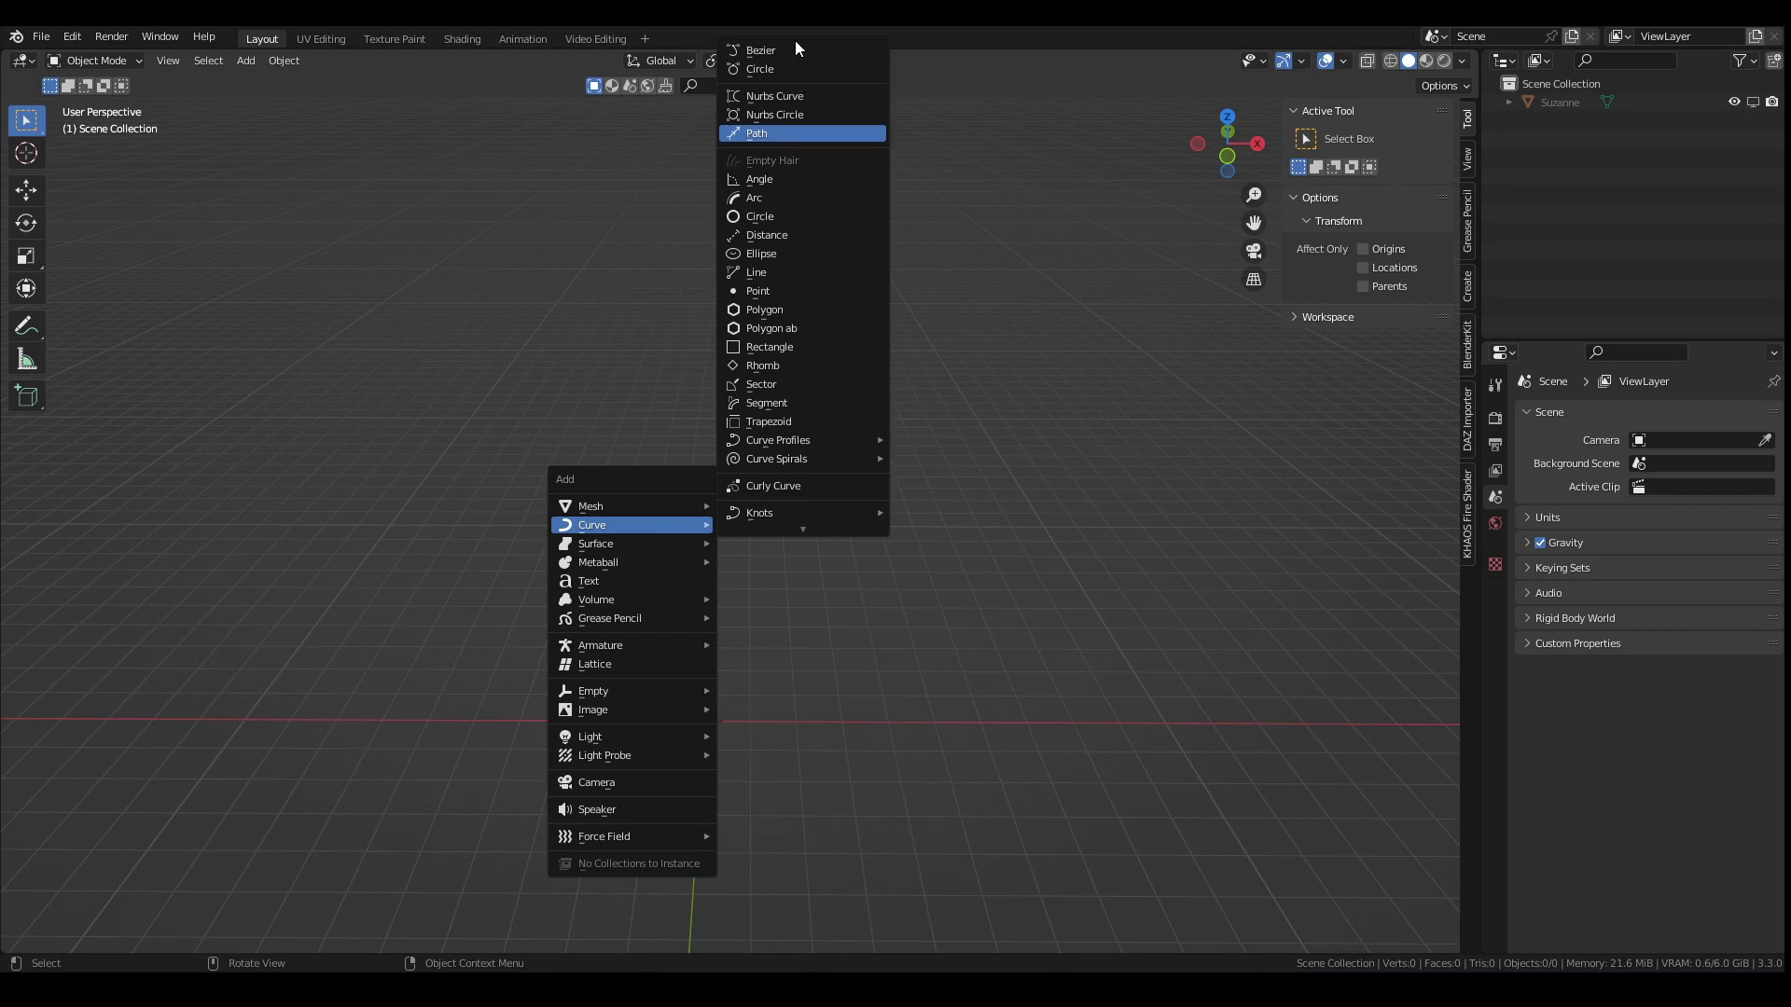
click(780, 55)
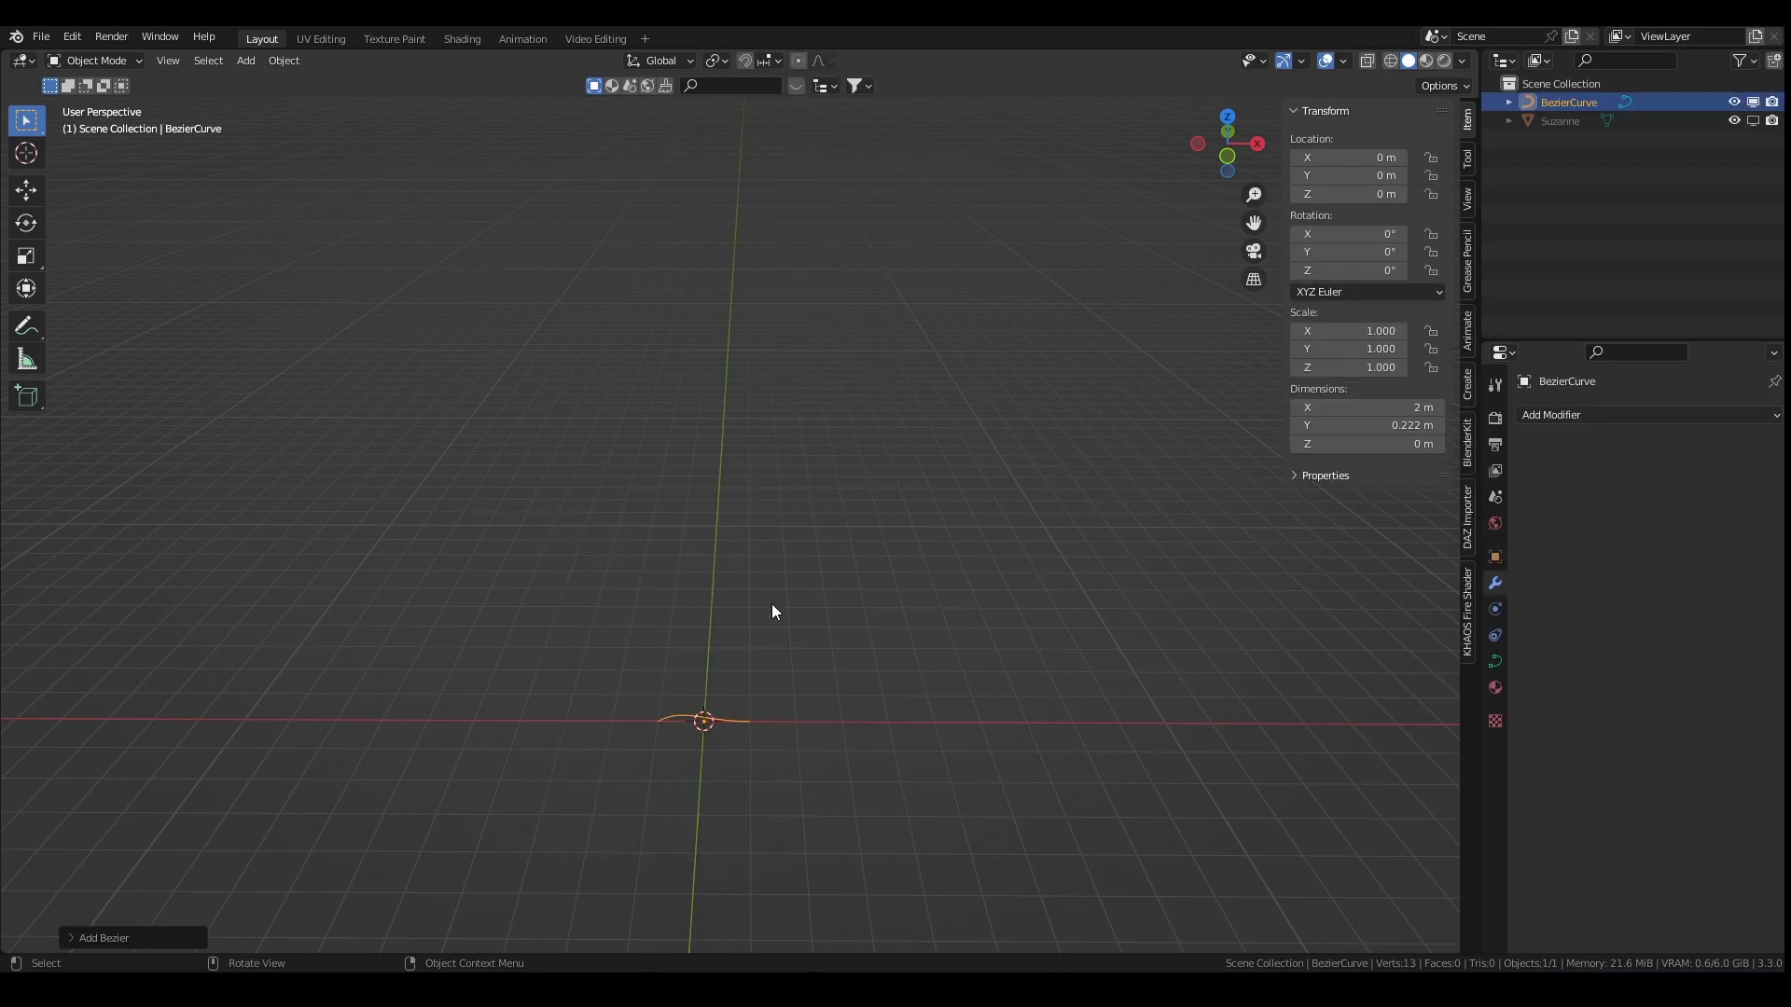
key(Tab)
key(shift+a)
key(Tab)
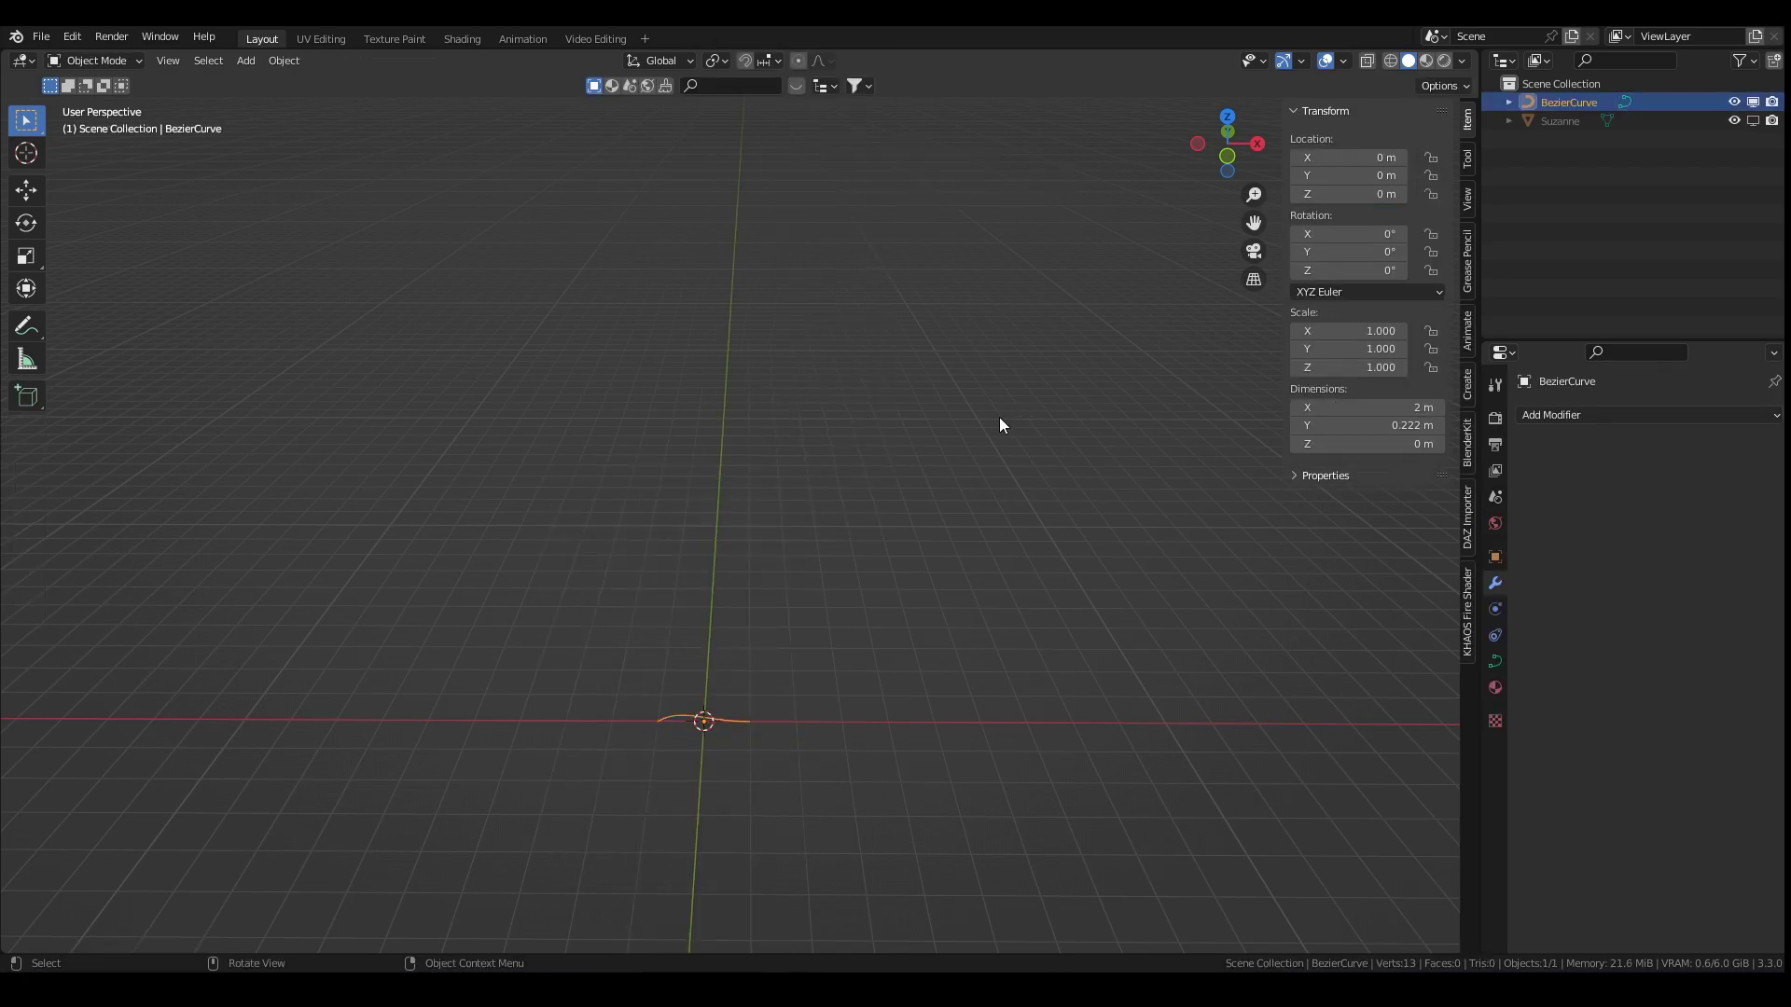
Step: Add a second monkey head and rotate it 90° about Y in front view
key(shift+a)
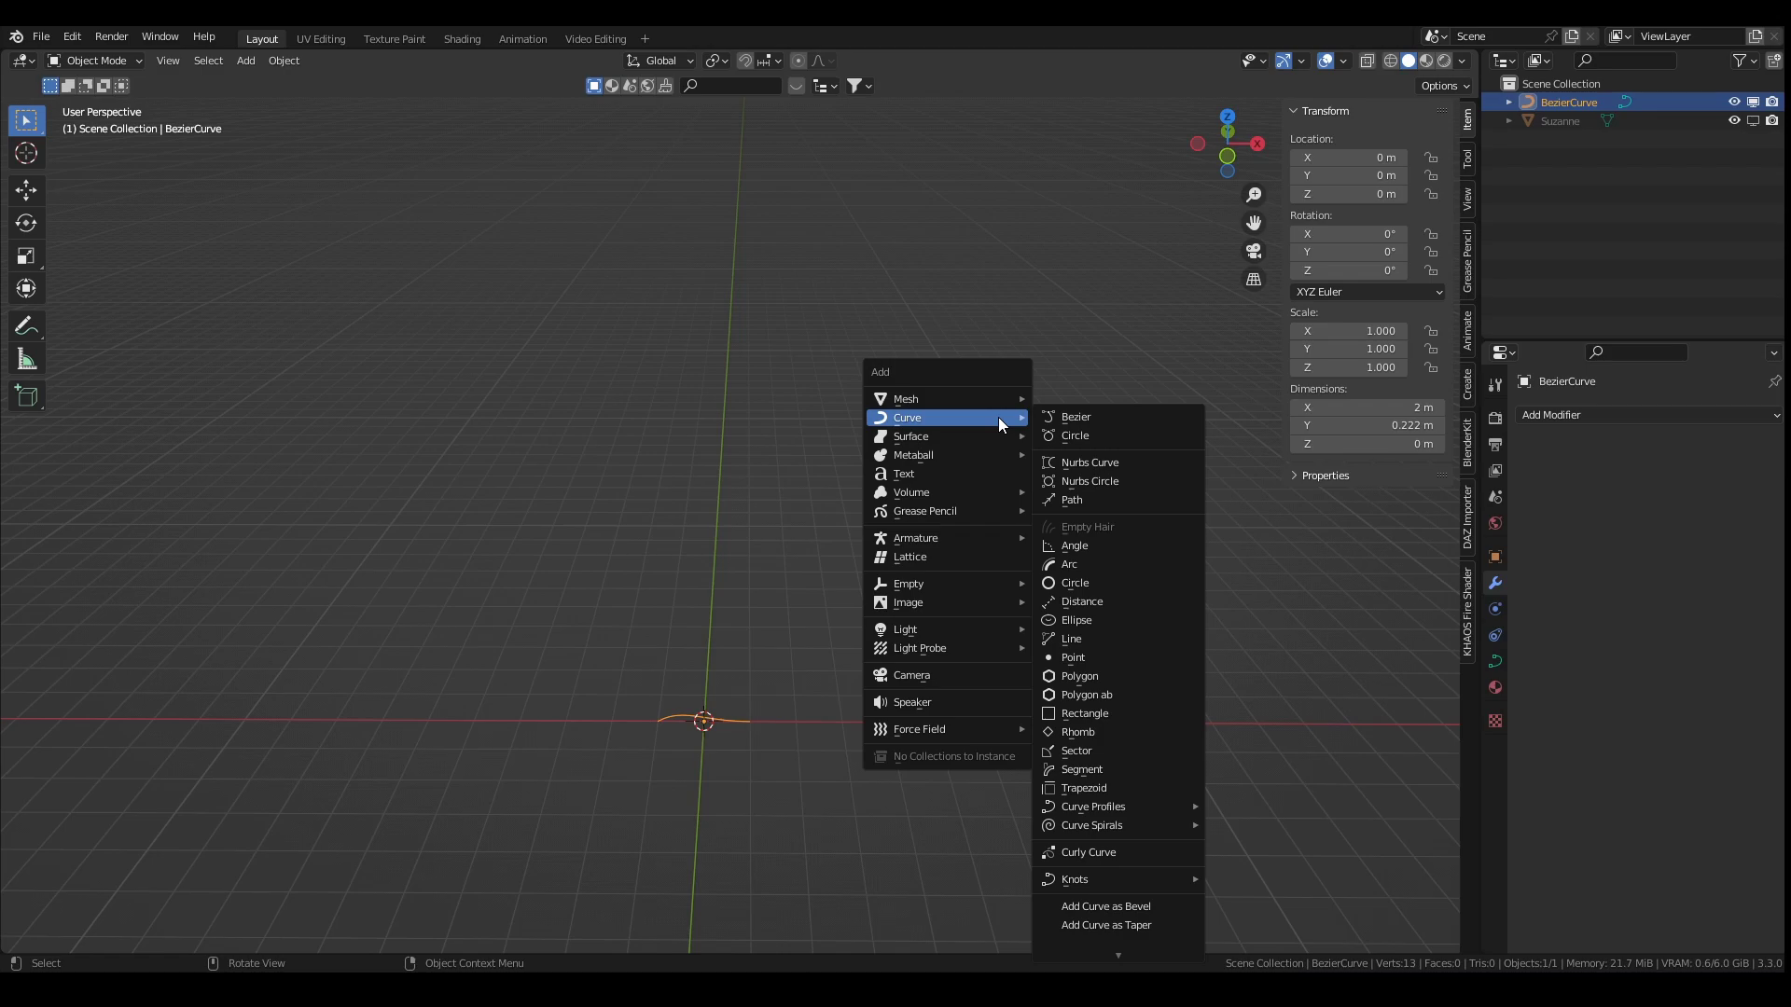
mouse_move(976, 397)
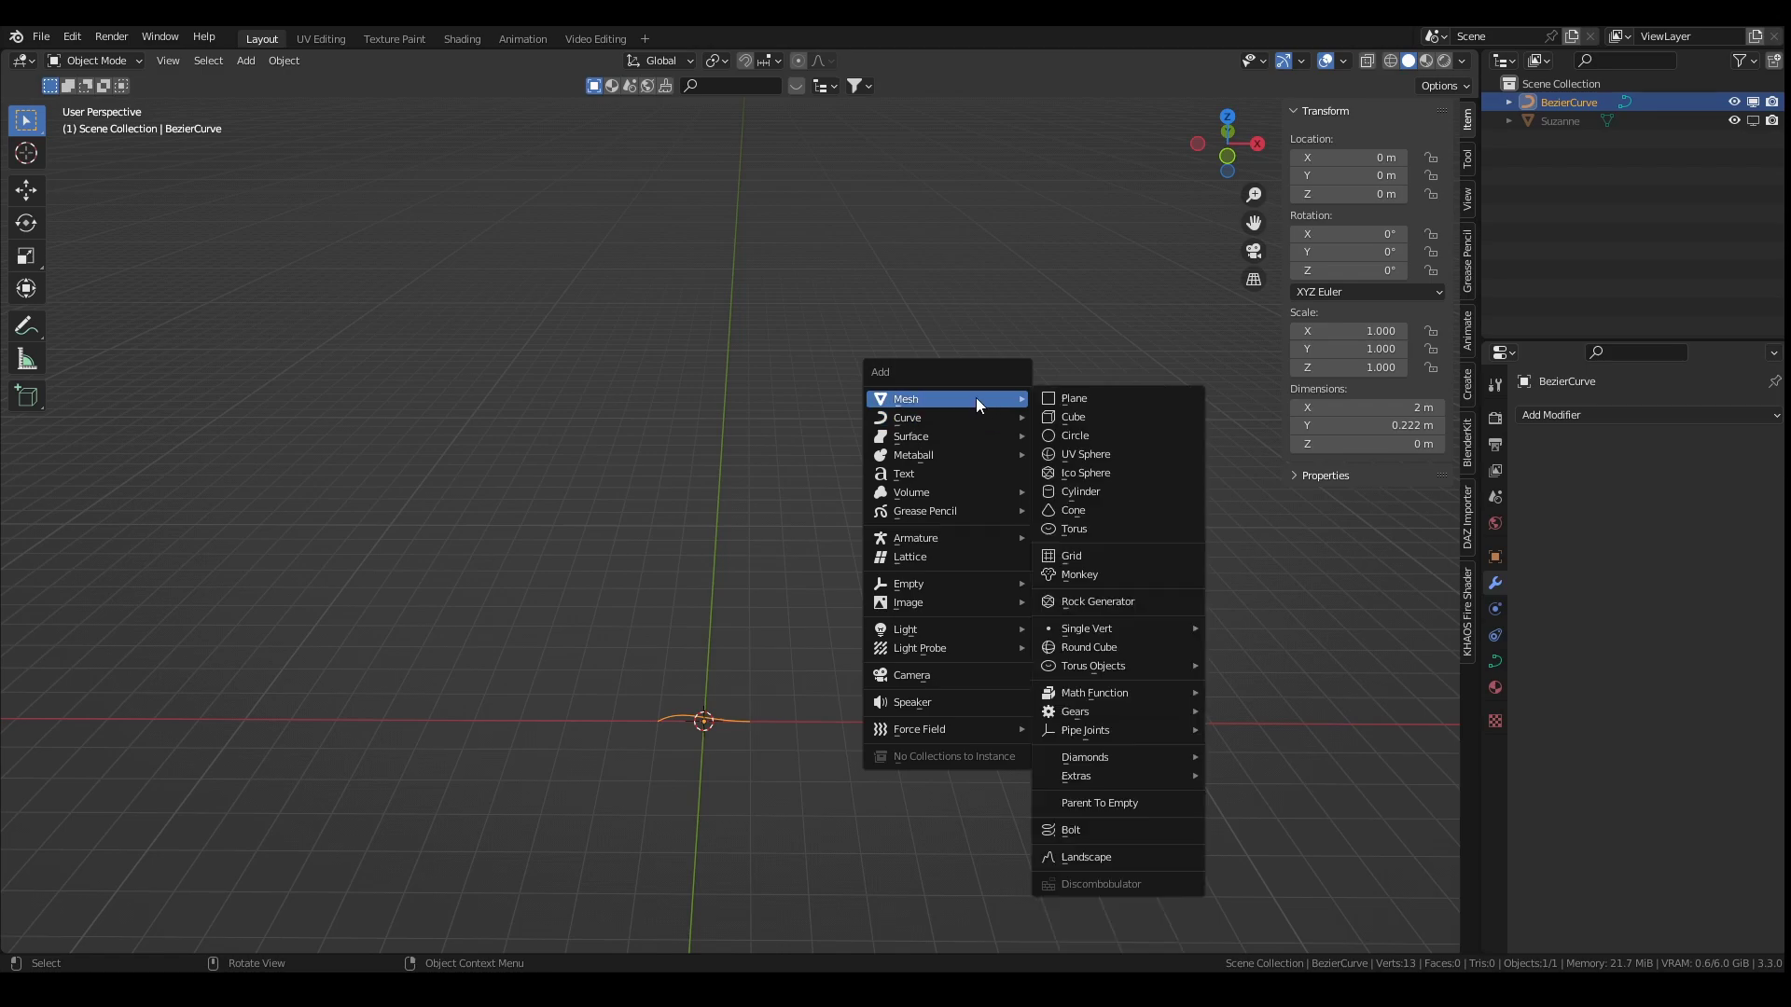
click(1093, 575)
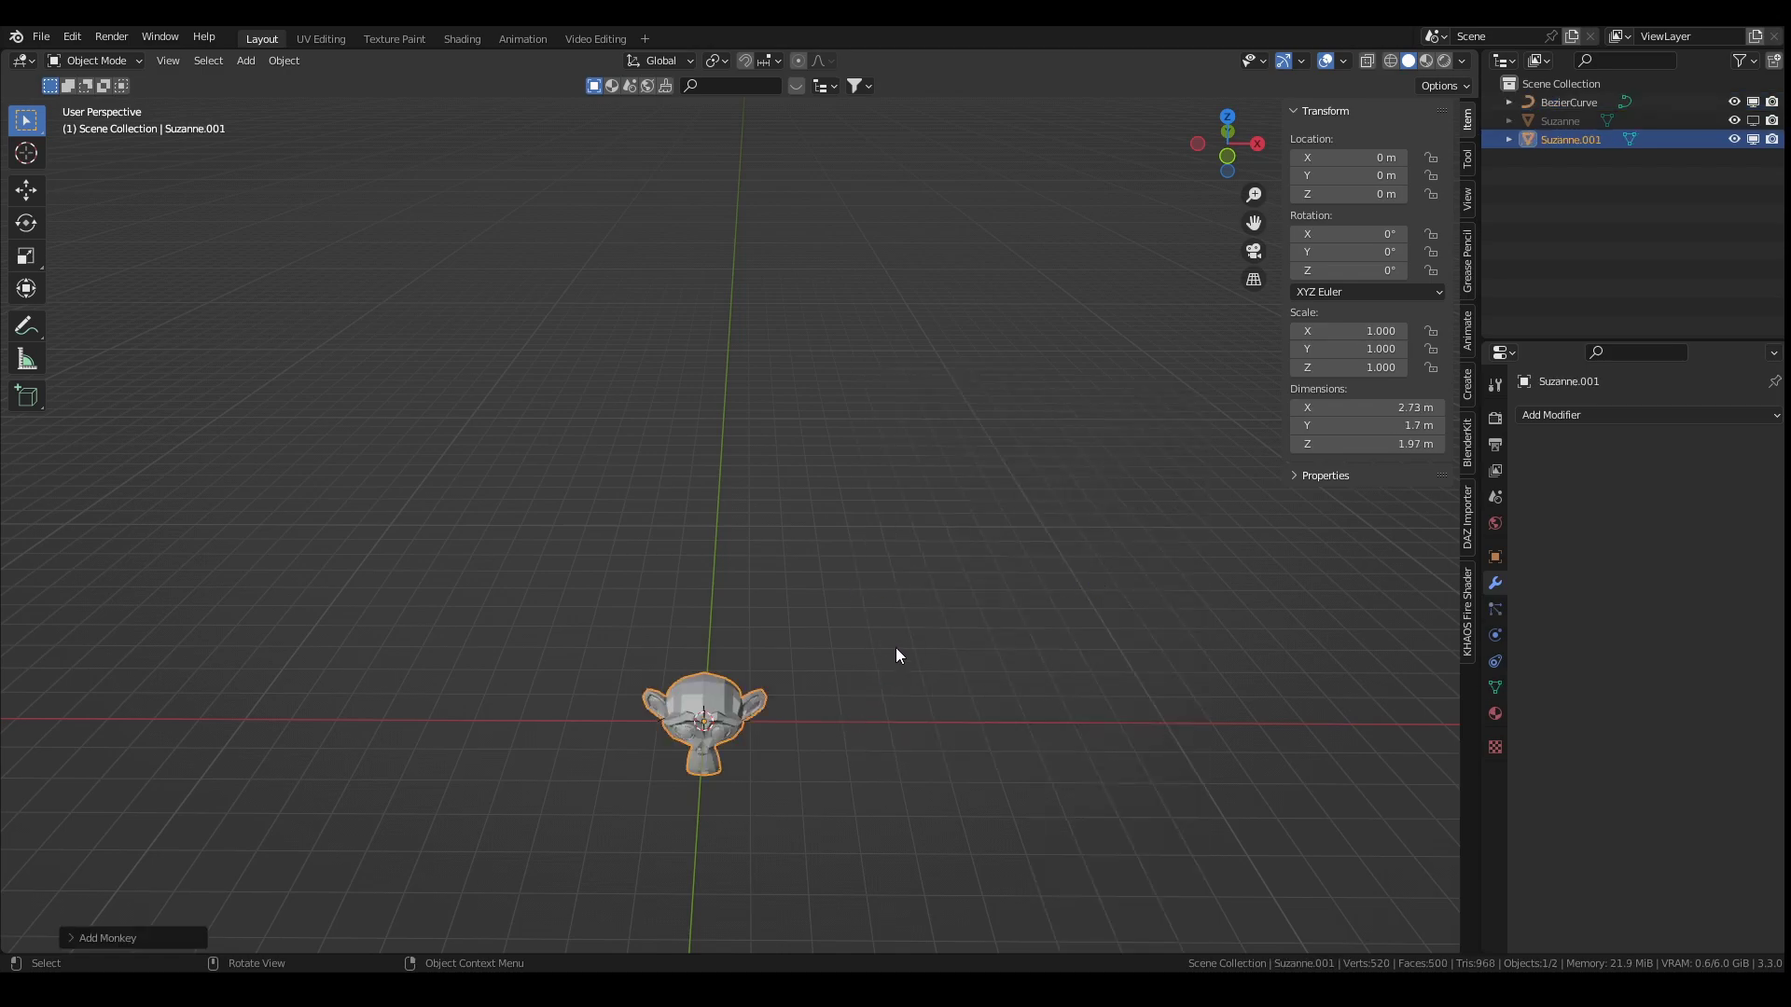
key(KP_1)
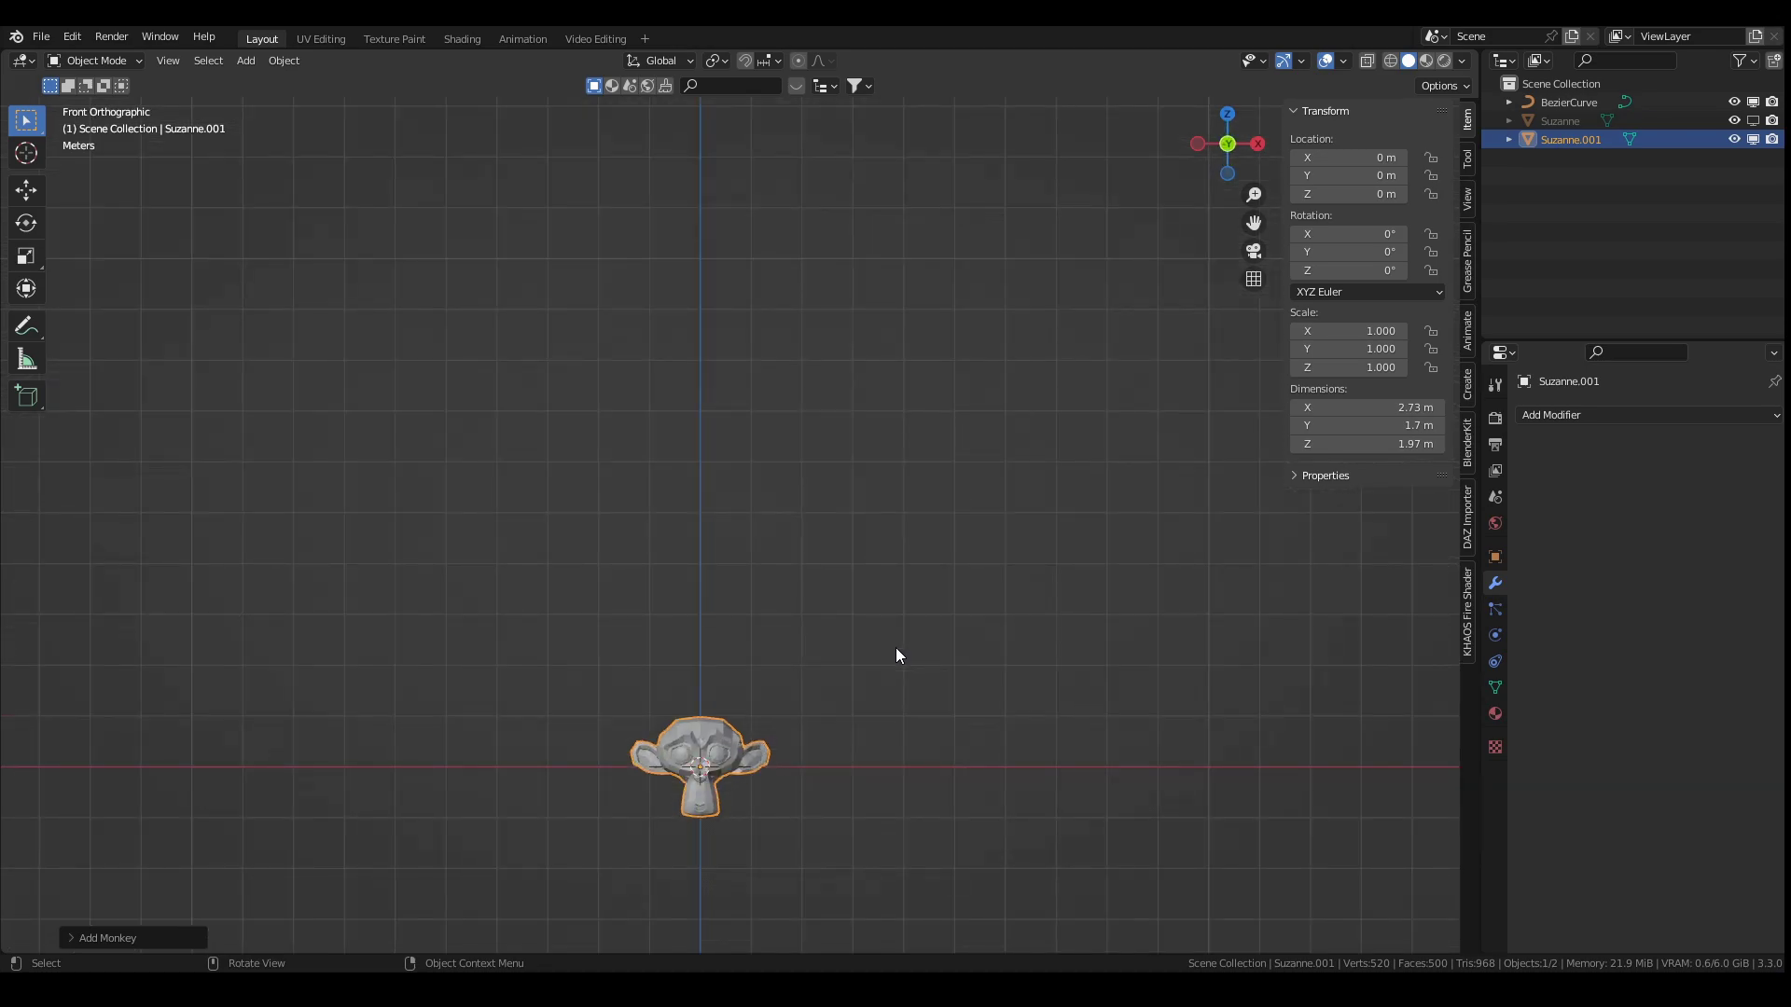
text(ry90)
key(Return)
Step: Scale the new monkey to 0.259 and rename it 'tentacle'
key(s)
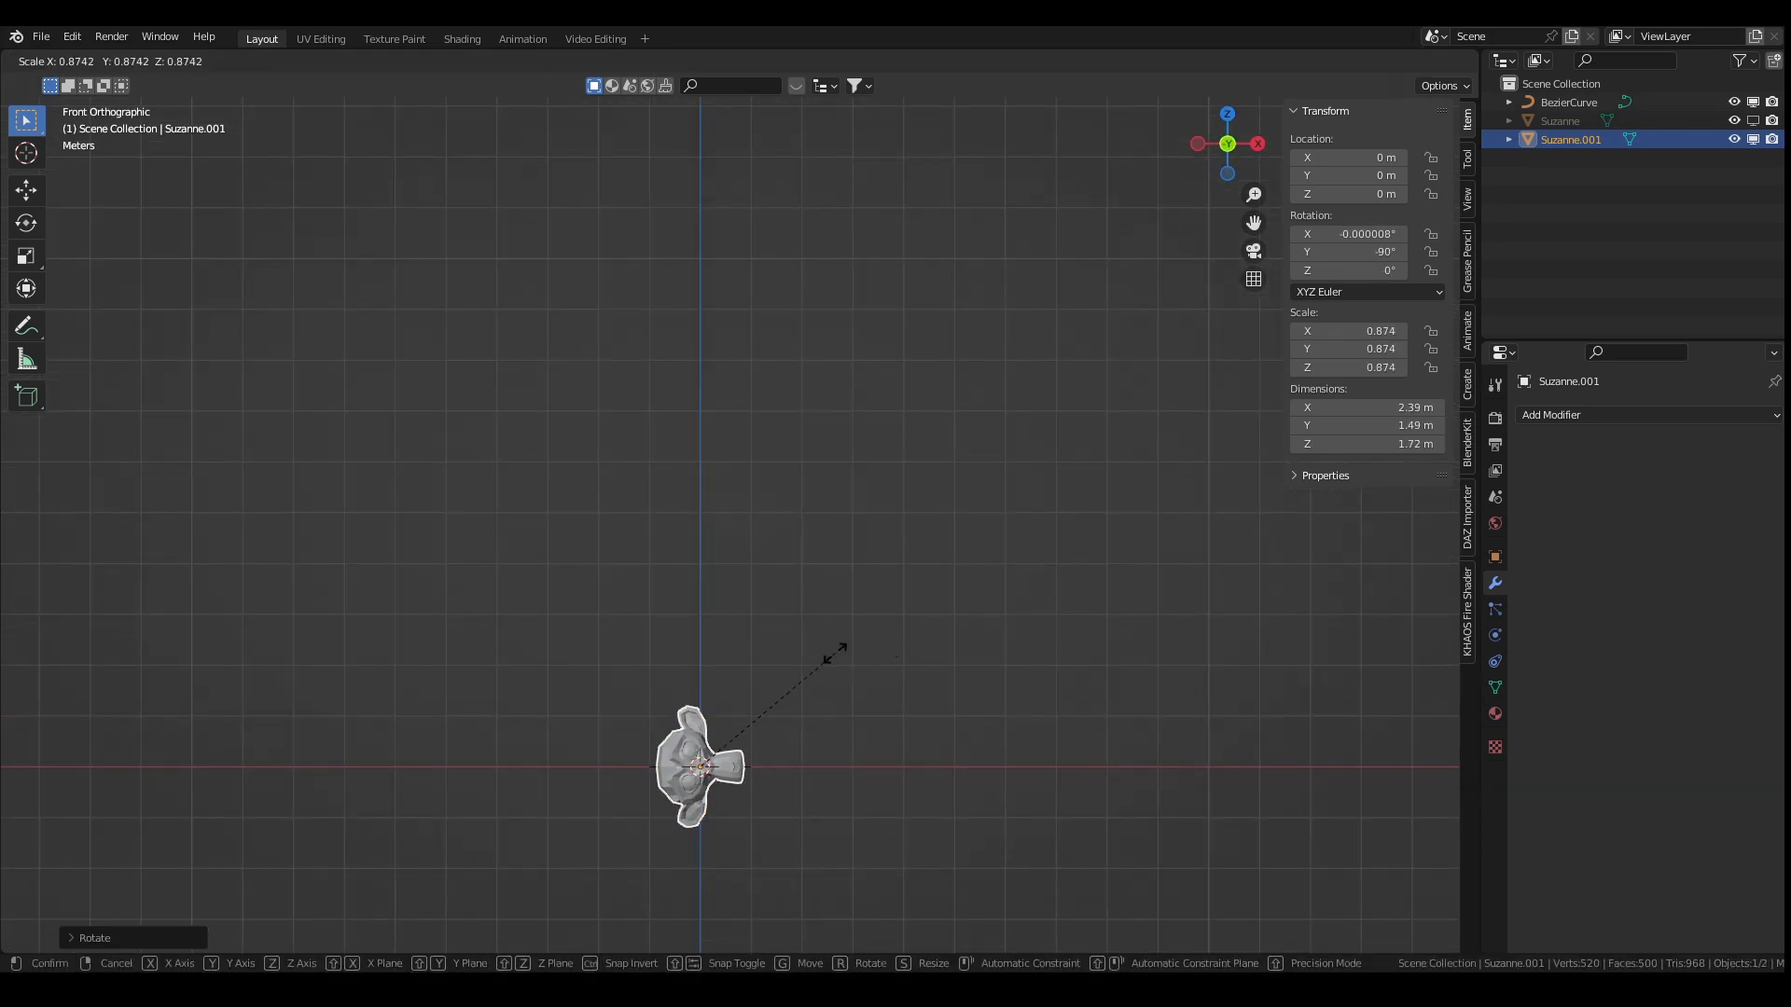
click(735, 726)
key(F2)
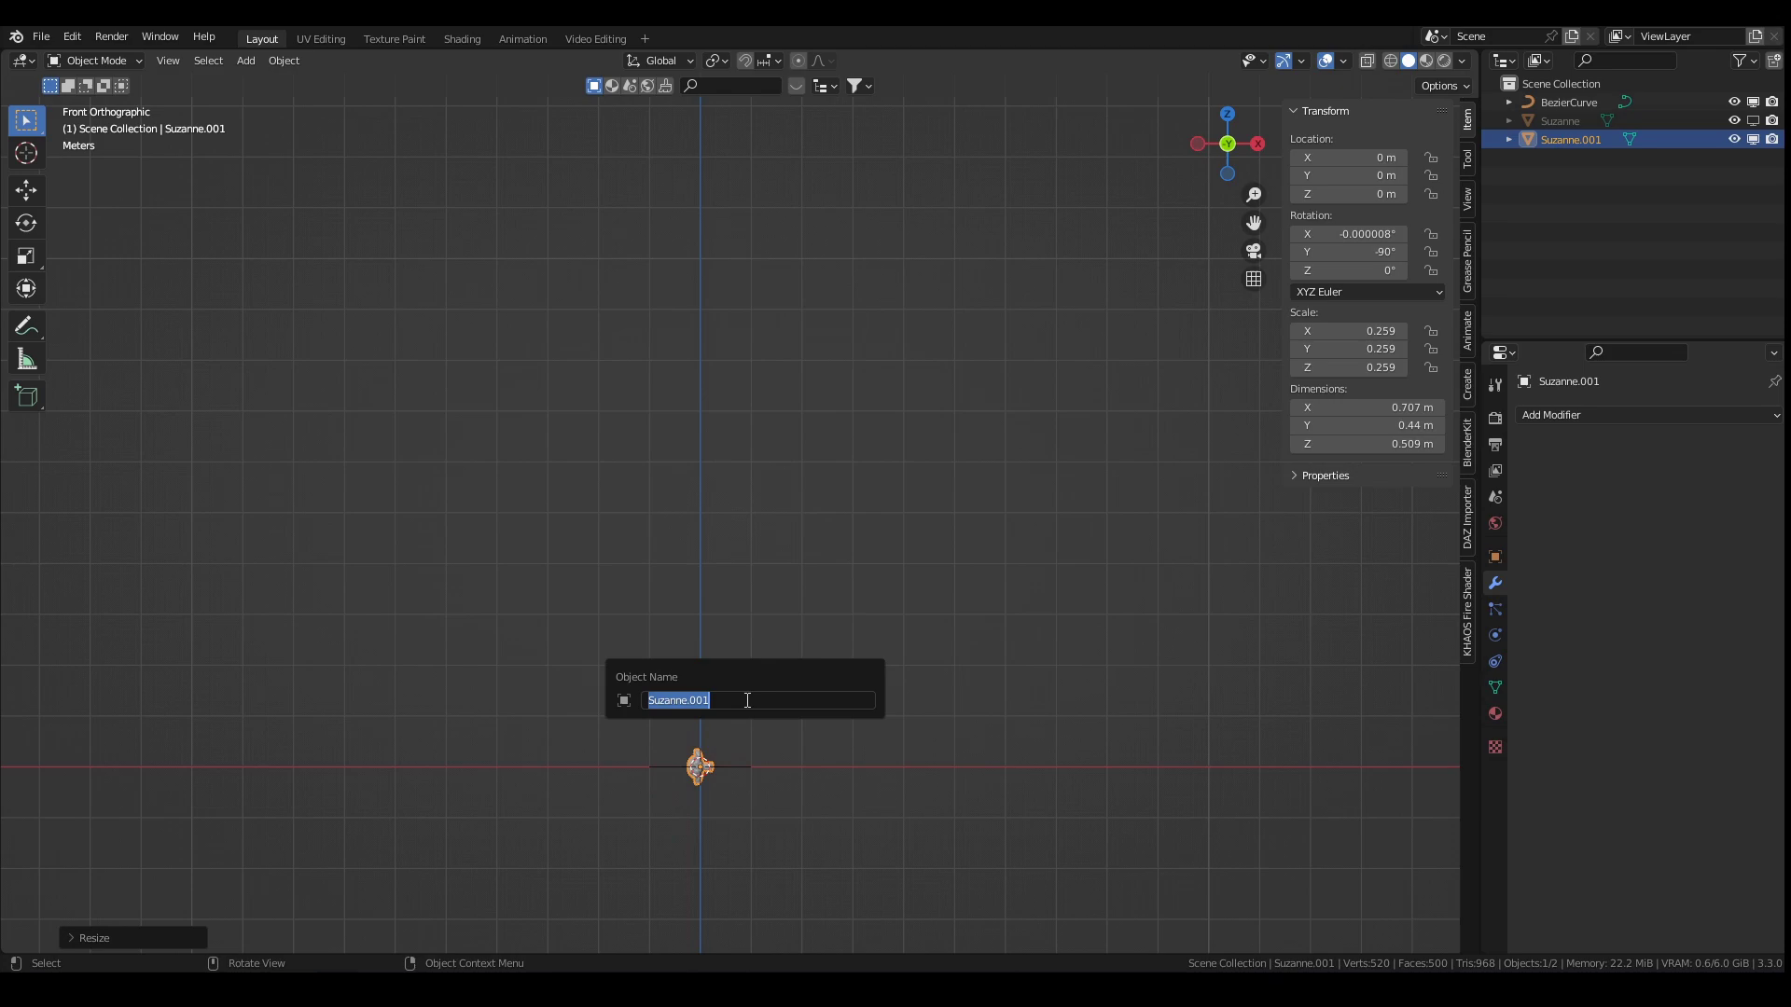
text(tentacle)
key(Return)
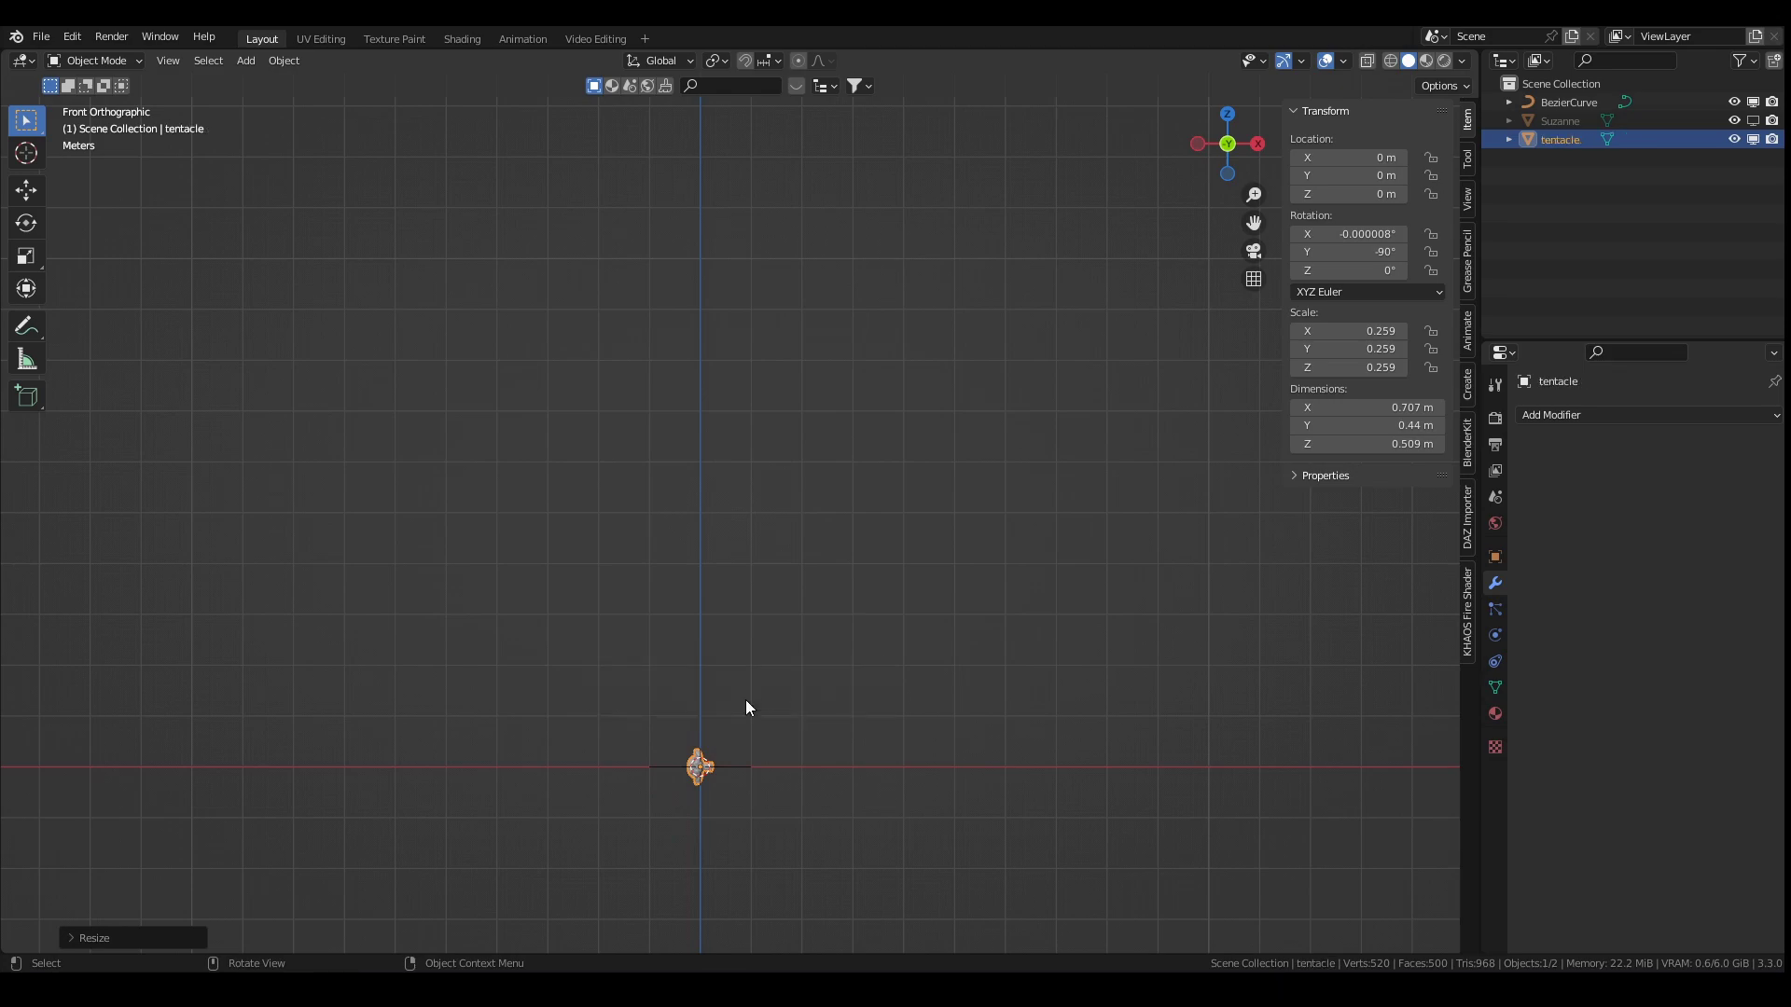
Step: Hide the tentacle and select and frame the Bezier curve from top view
click(1752, 139)
click(742, 767)
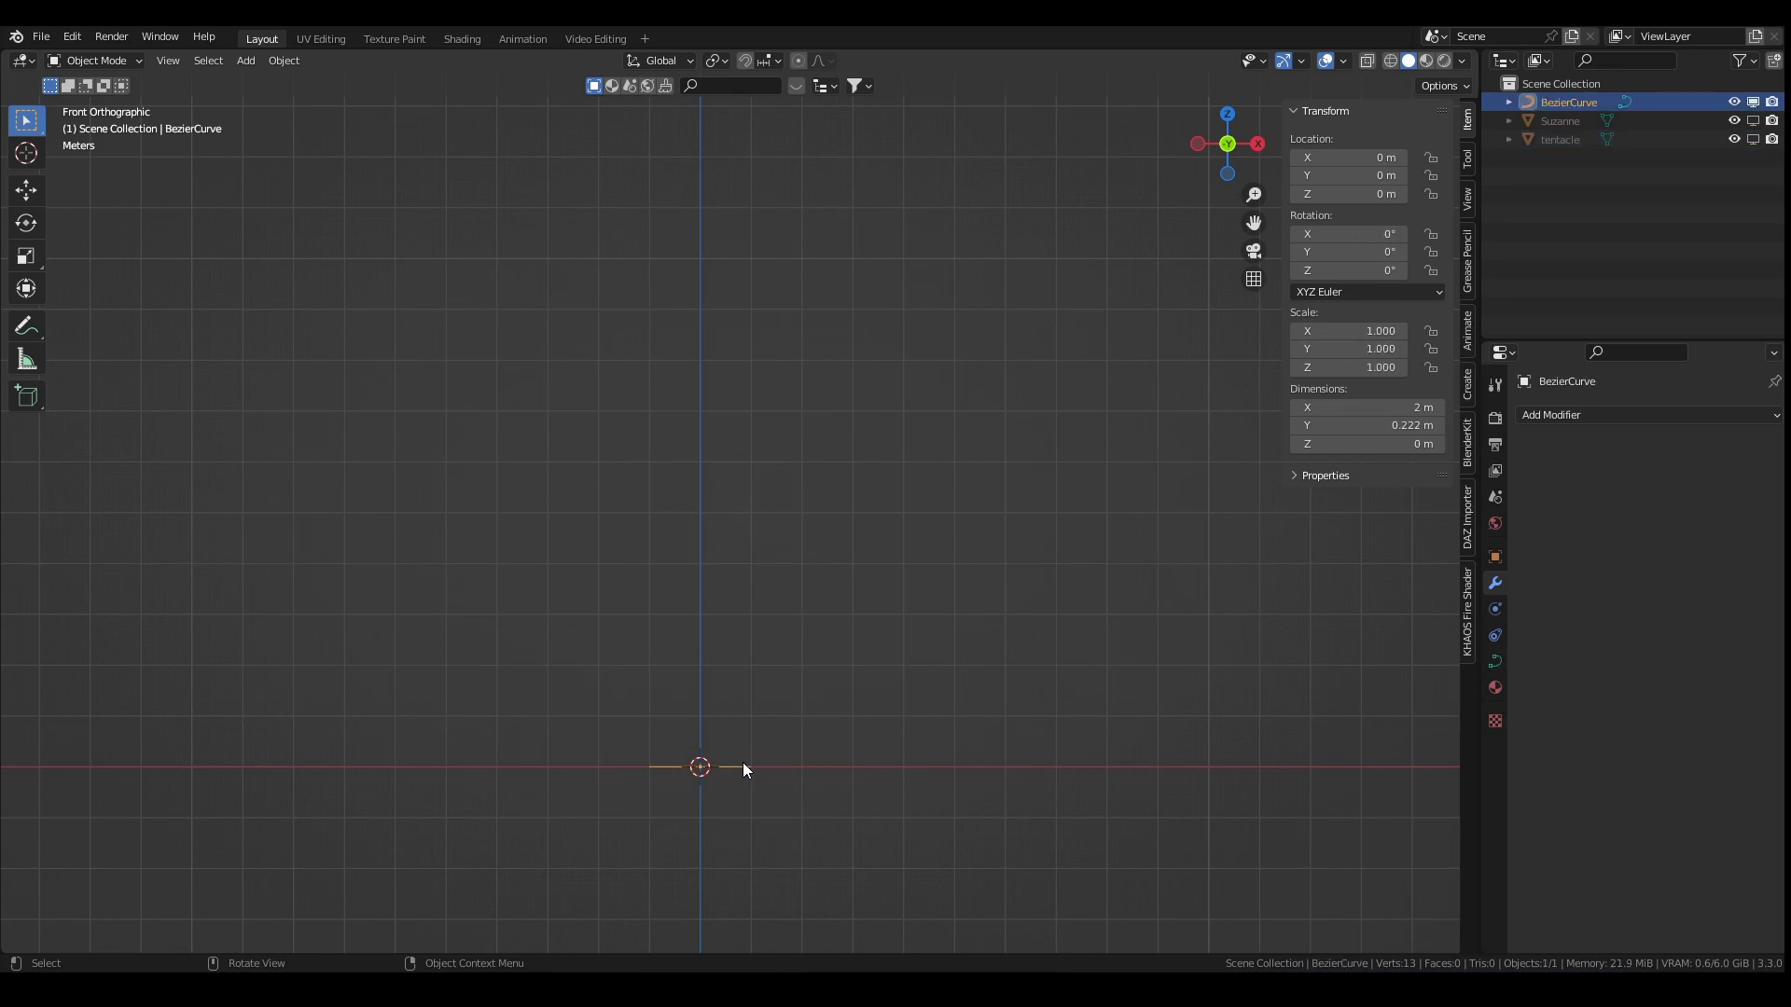
key(KP_7)
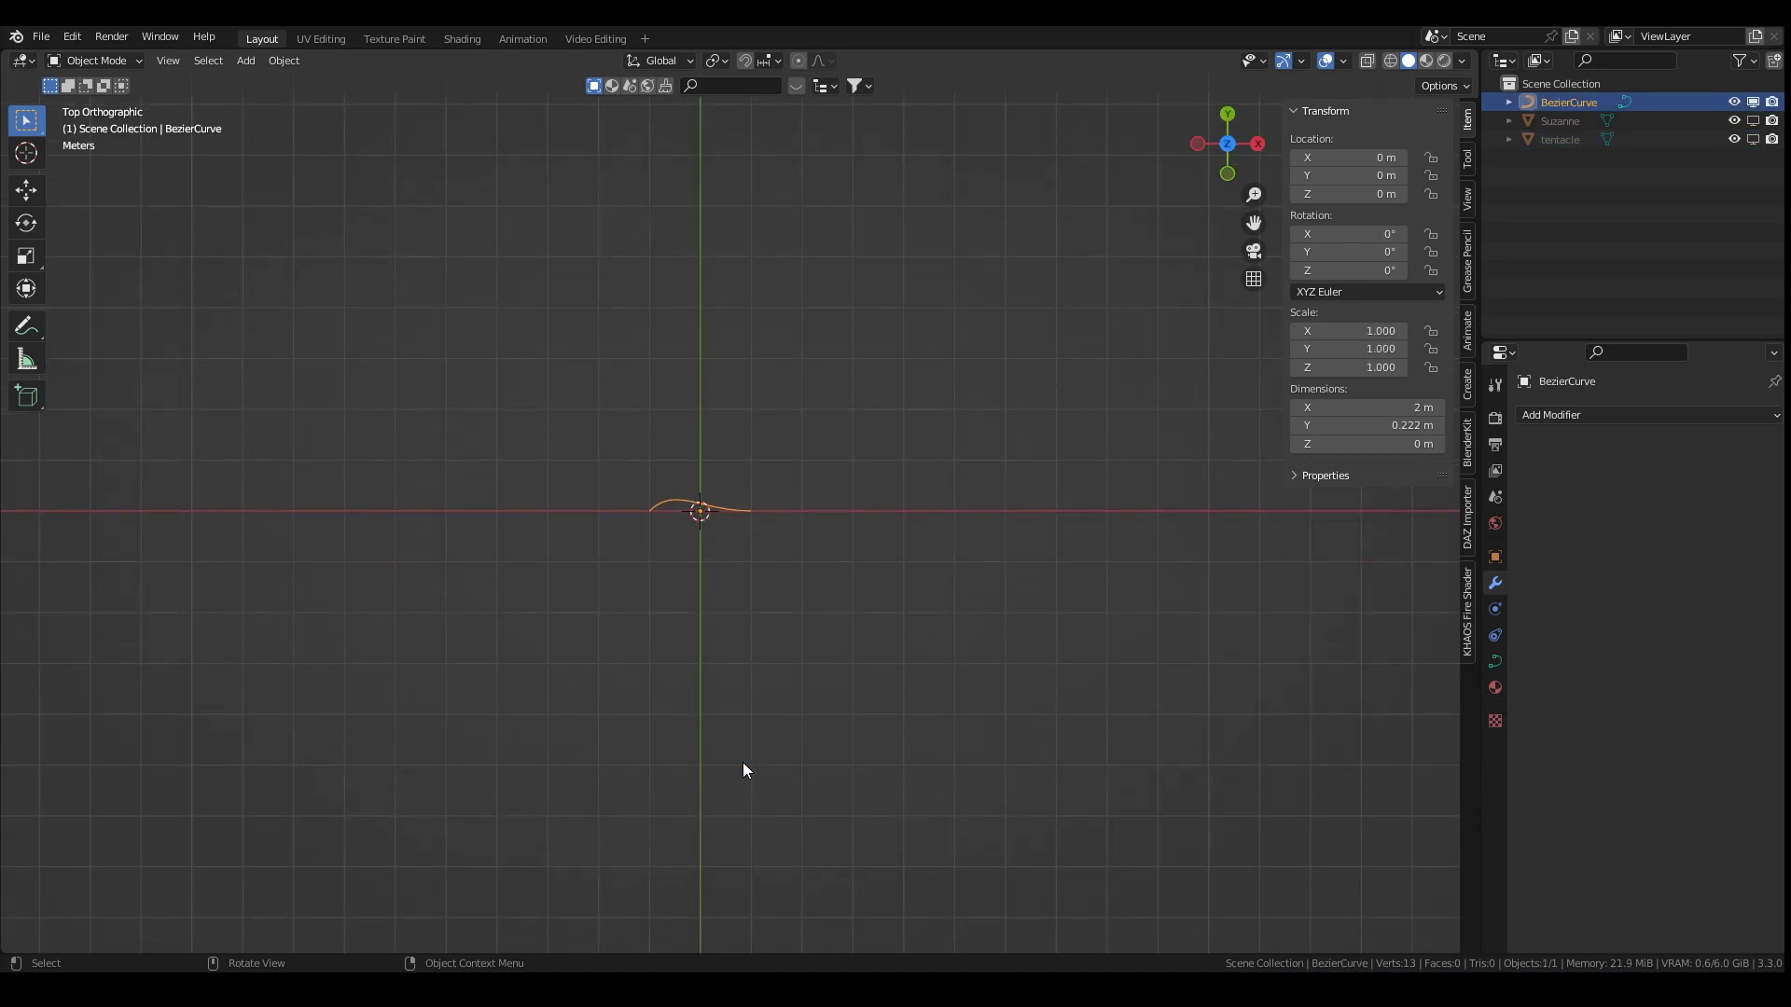
key(KP_Decimal)
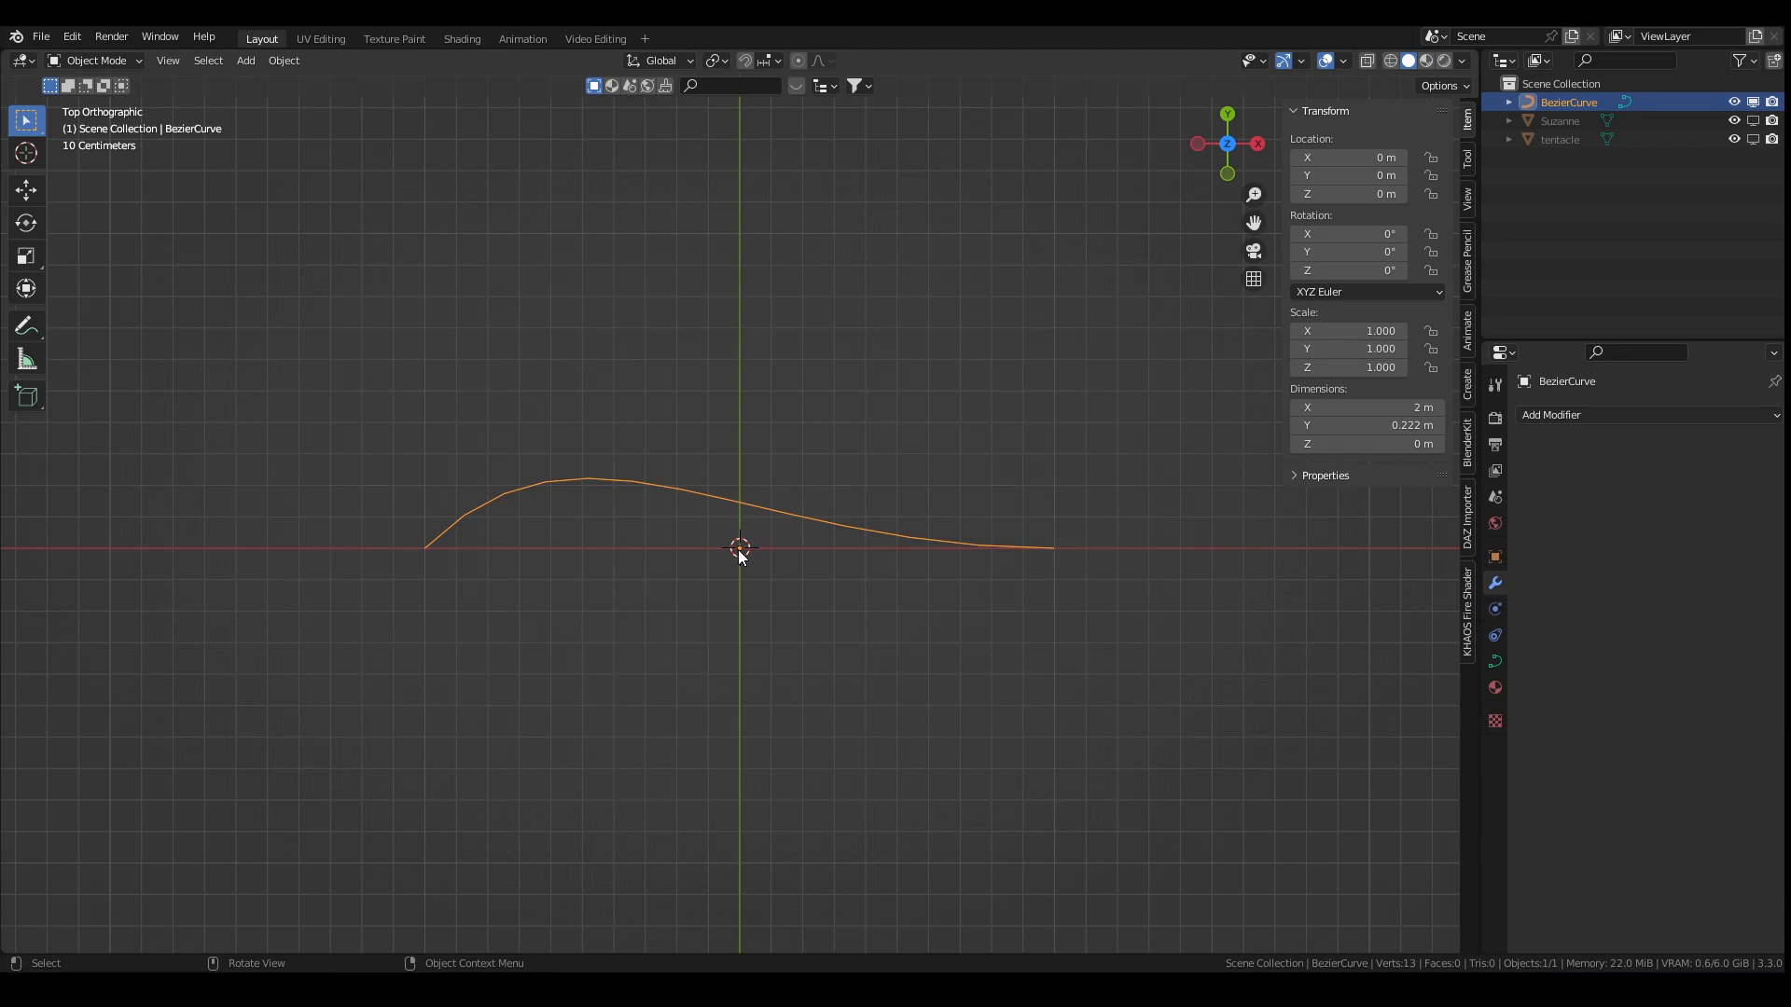
key(g)
click(528, 503)
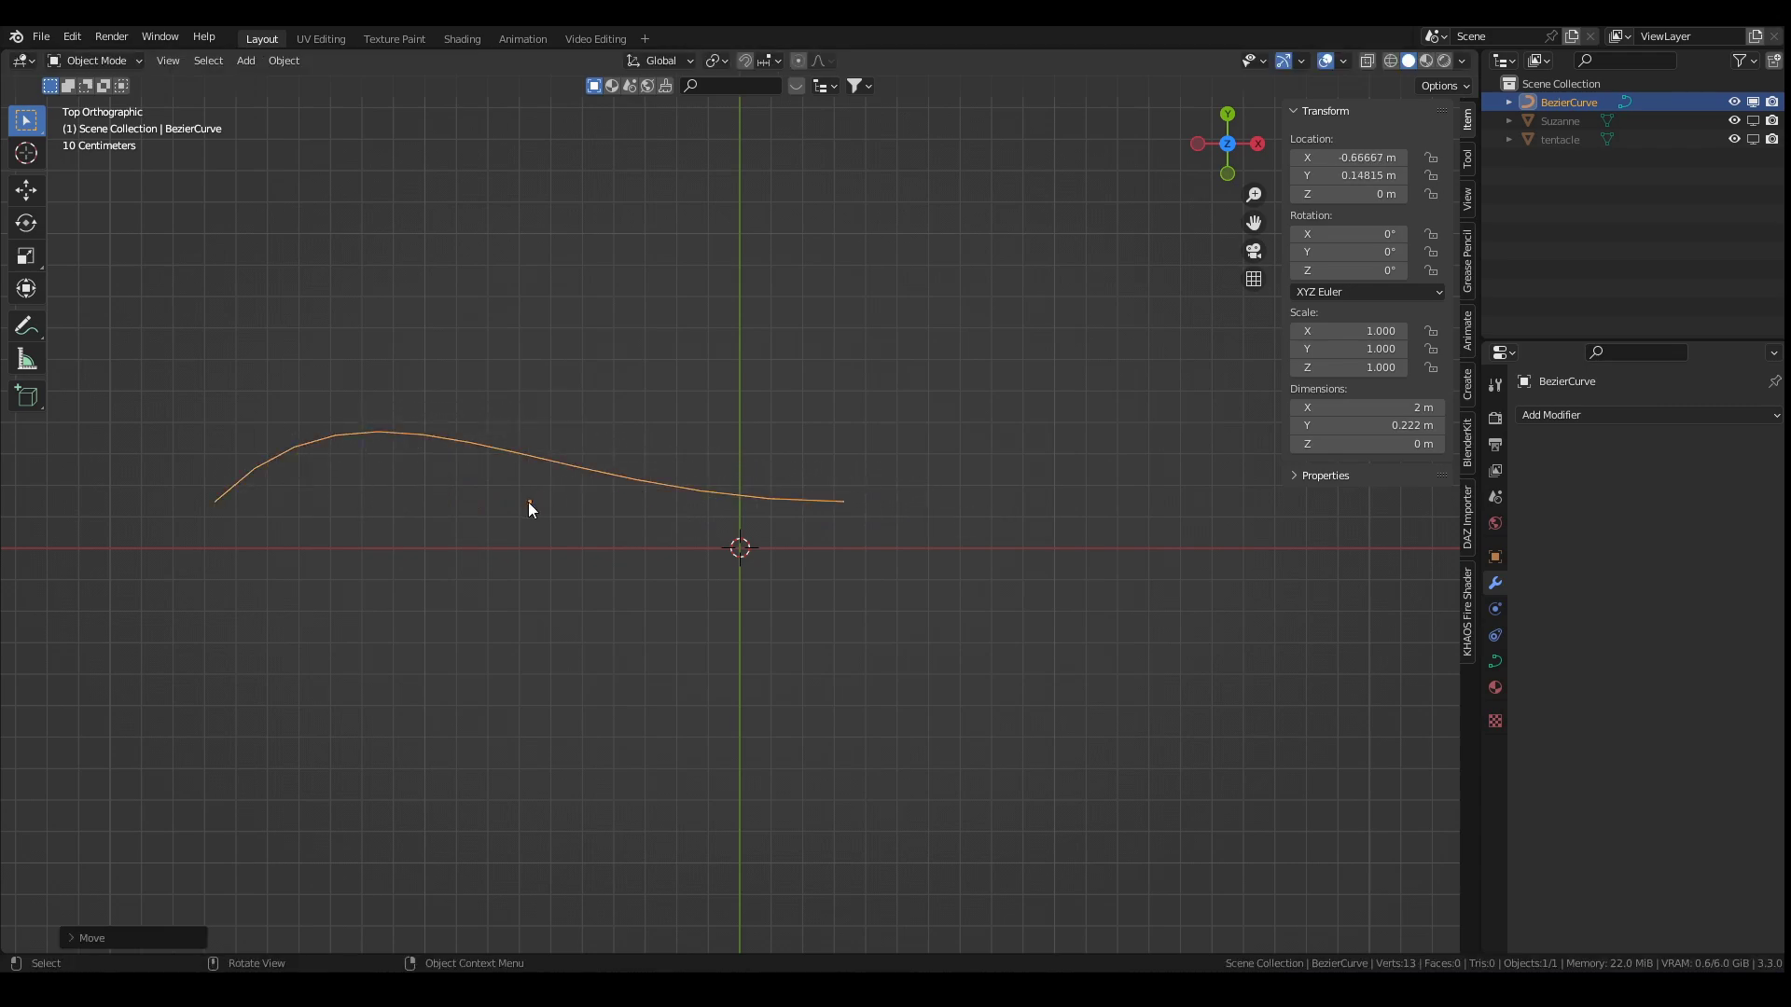
key(ctrl+z)
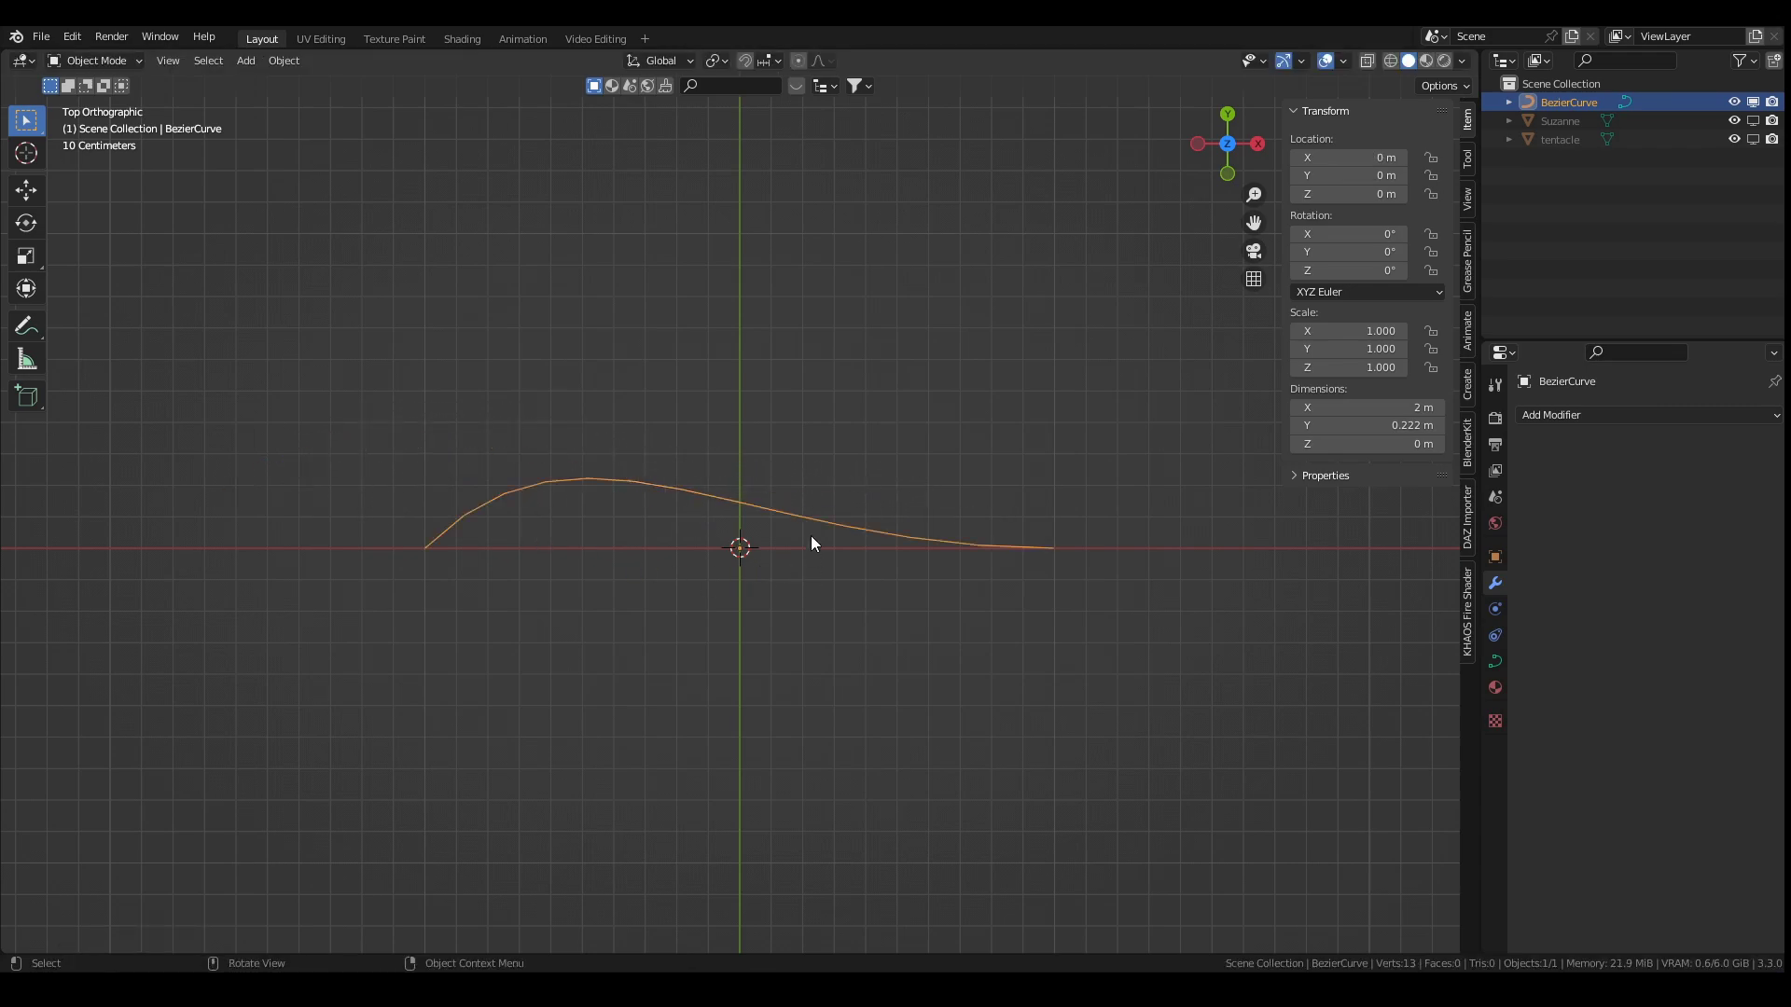
Step: Move the curve's points about 1 m left along X in Edit Mode
key(Tab)
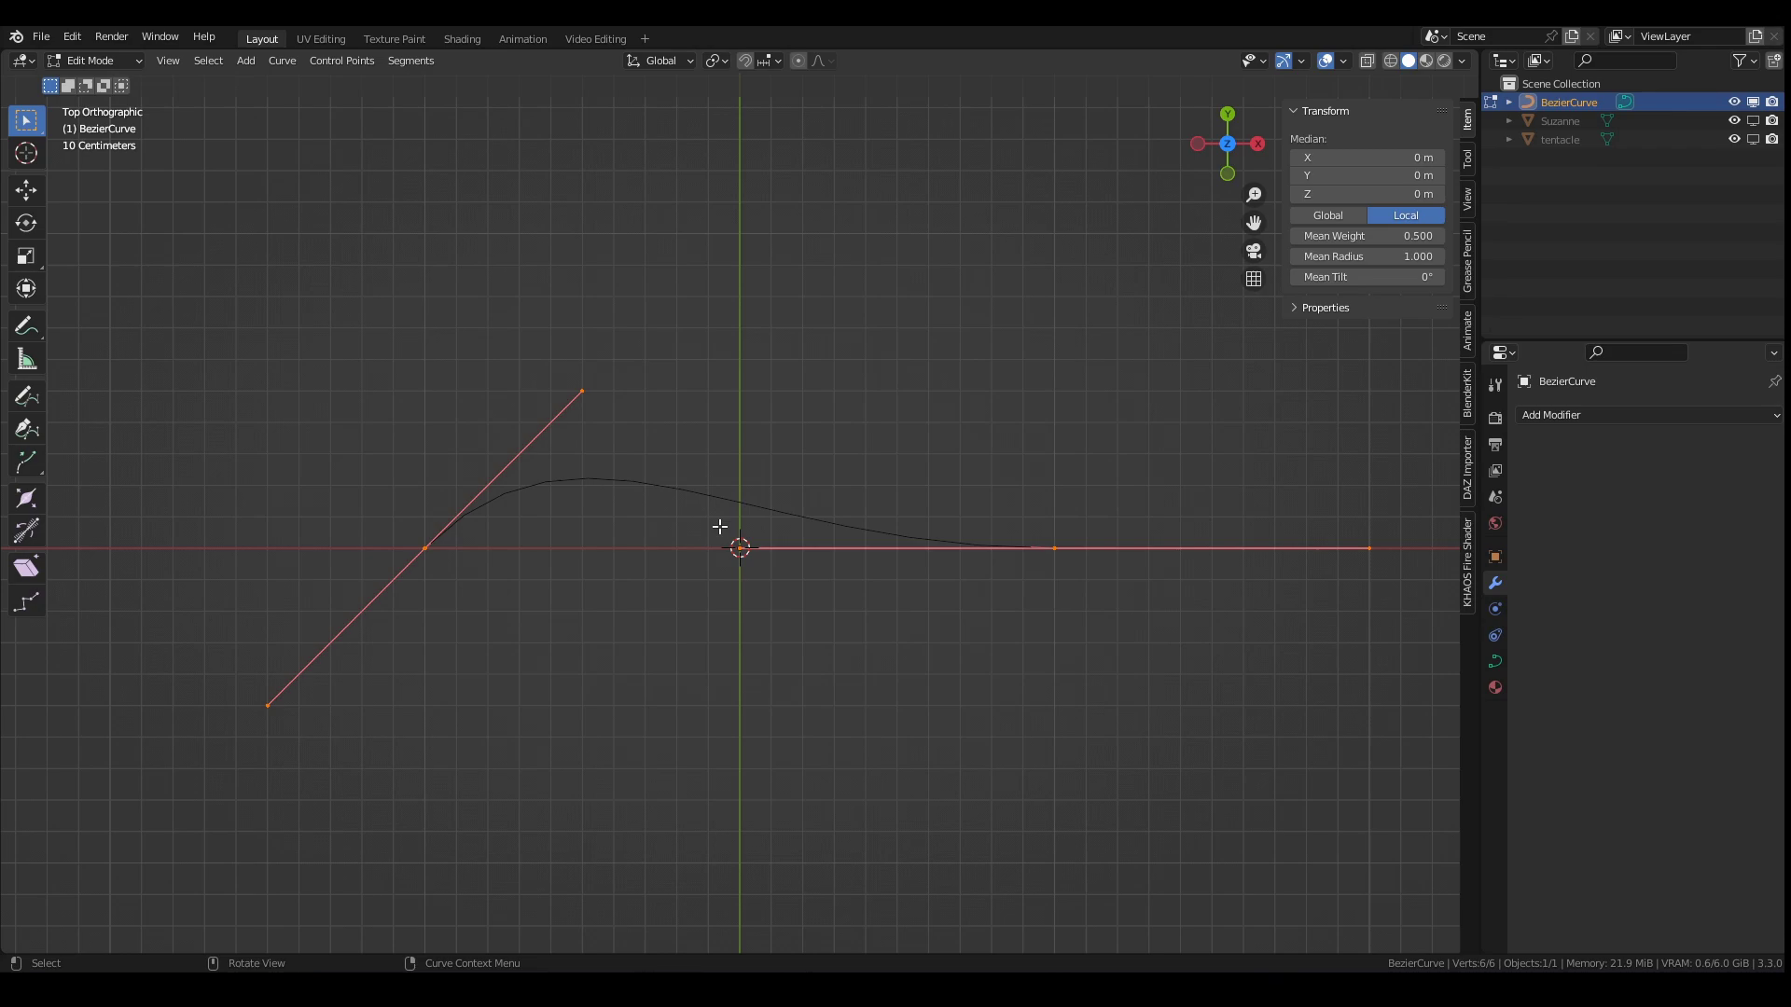
key(g)
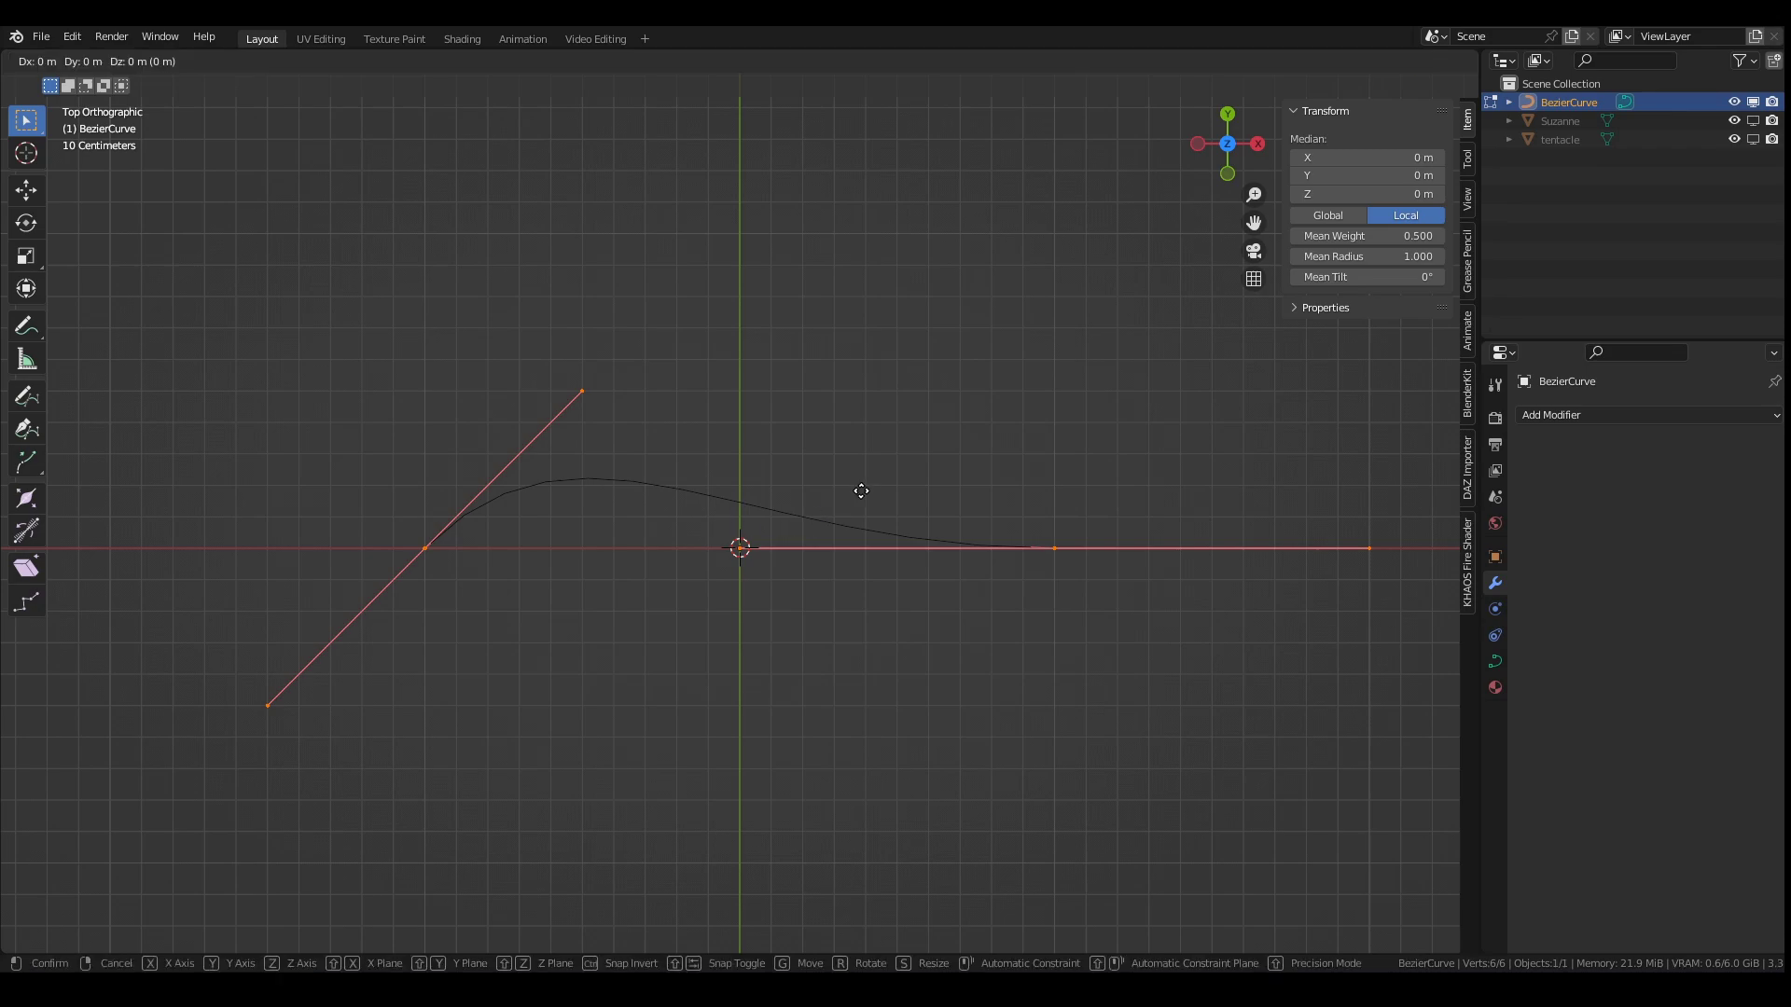
key(x)
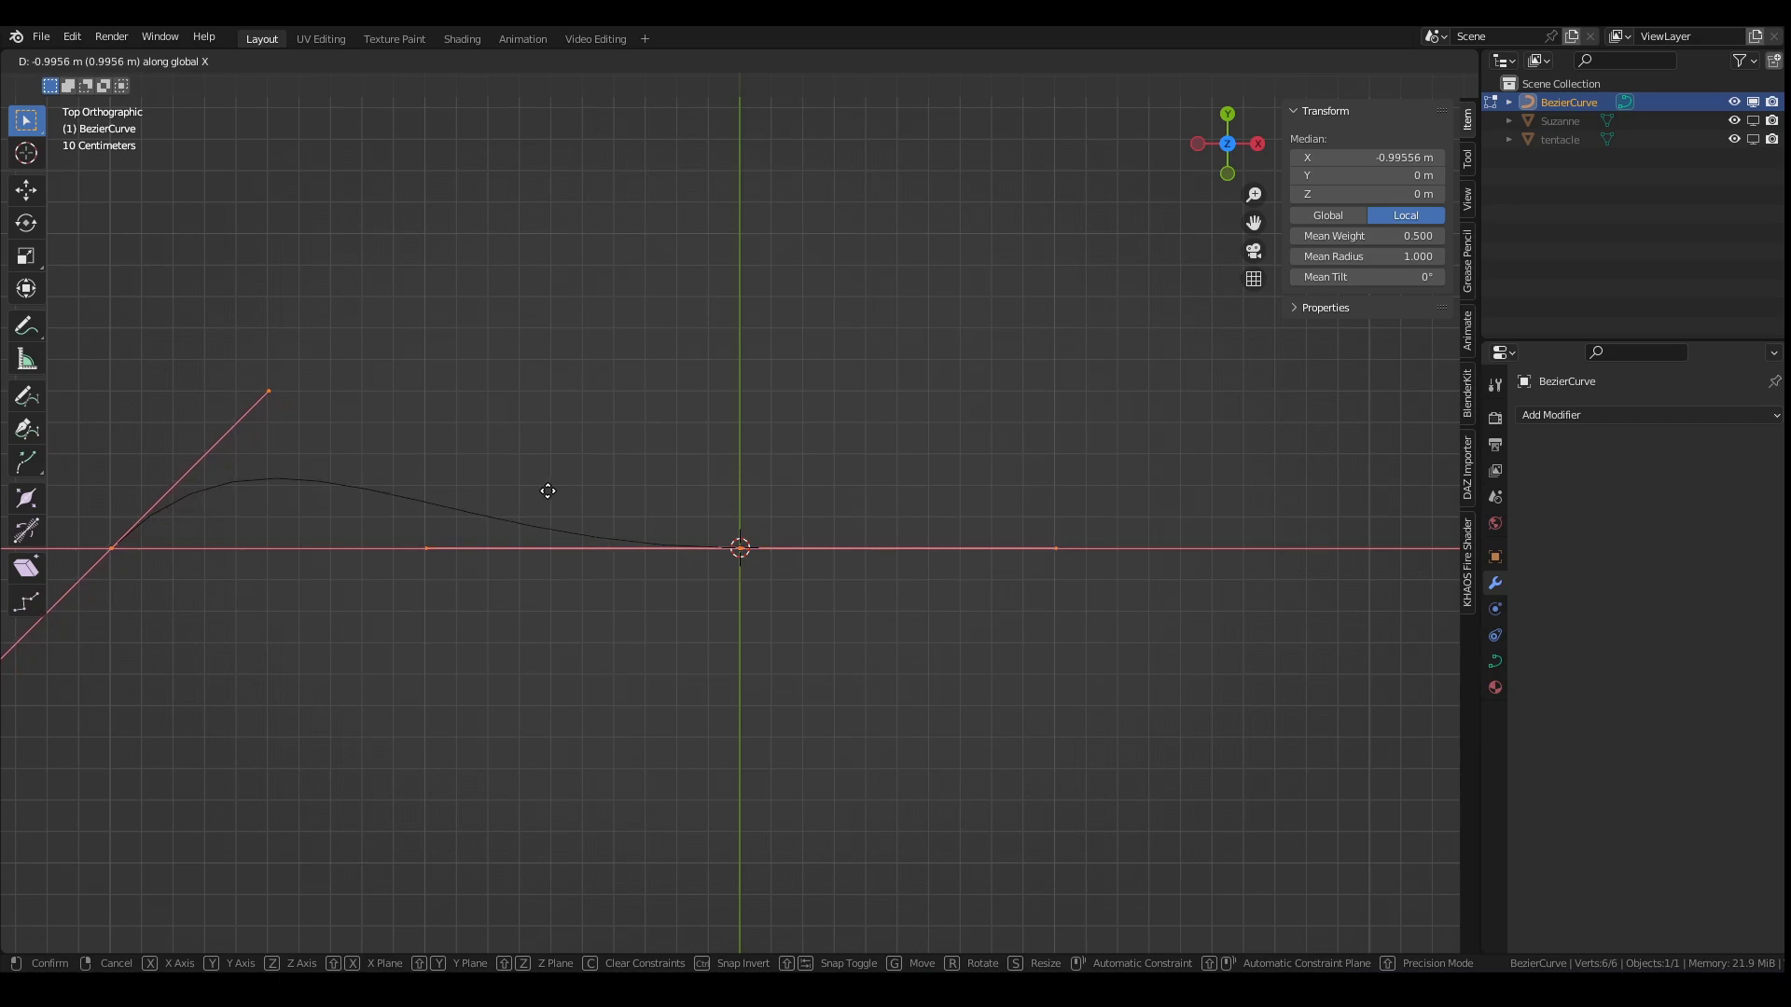
click(547, 490)
key(Tab)
mouse_move(743, 552)
middle_down()
mouse_move(744, 457)
mouse_move(736, 536)
middle_up()
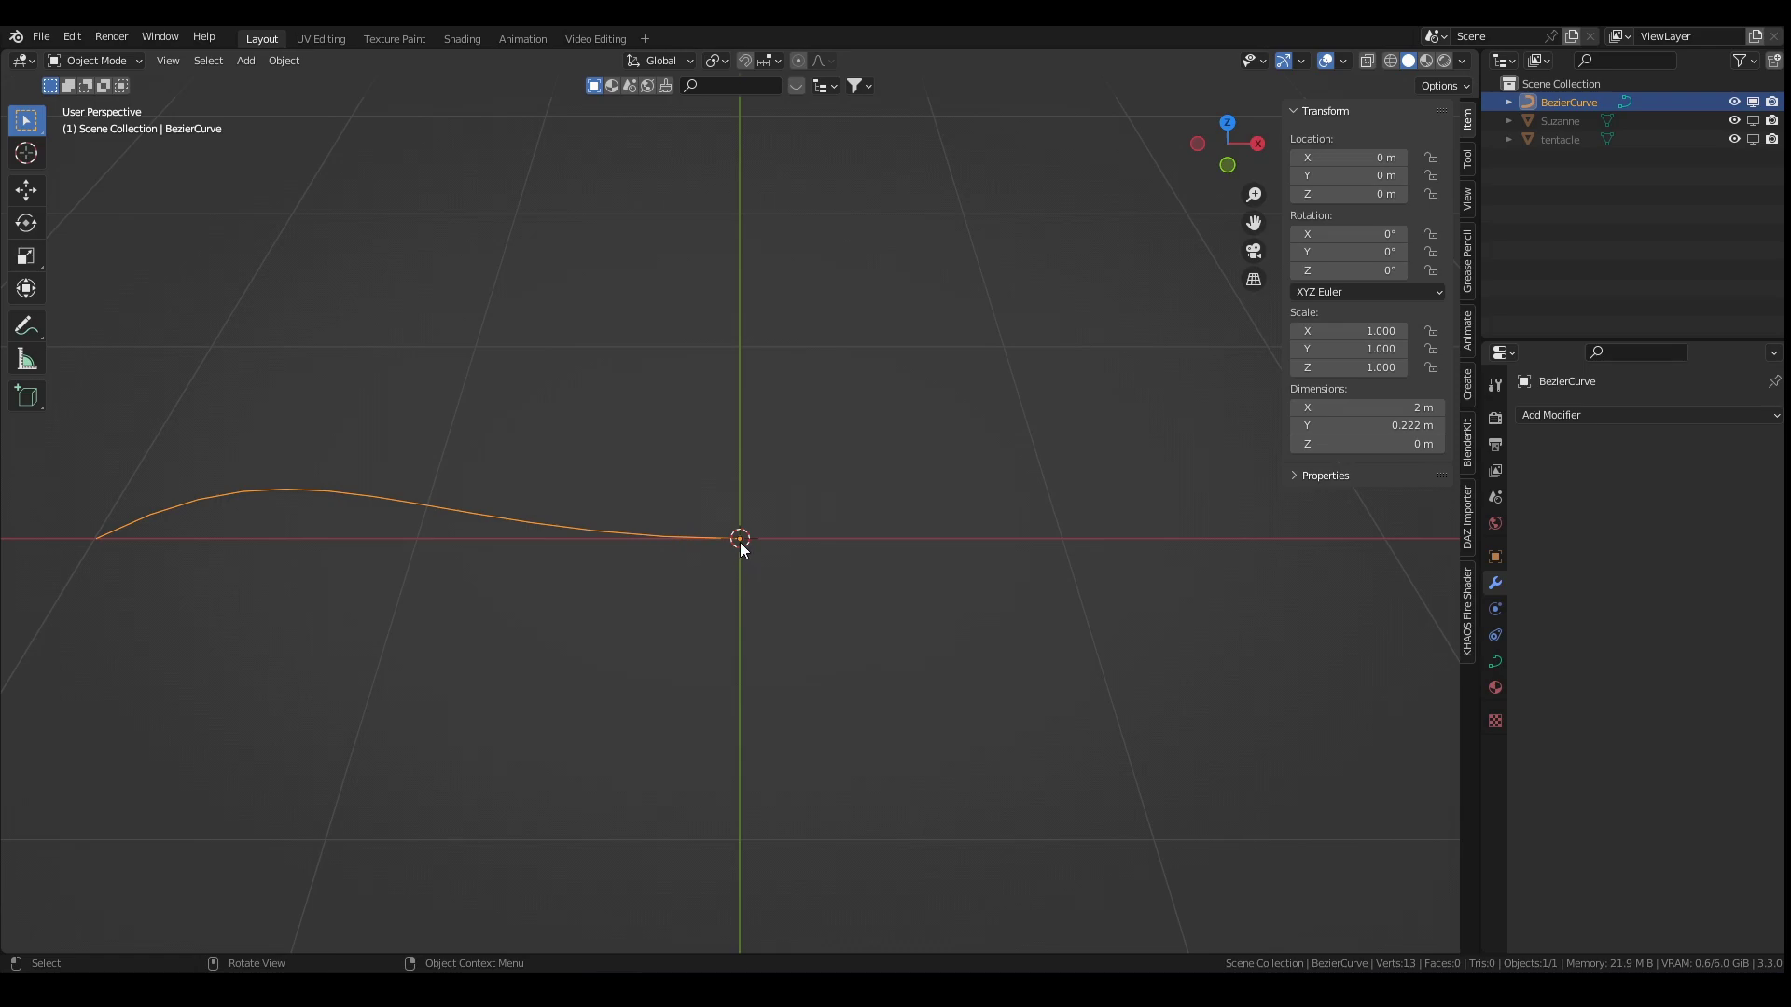
Step: Show the tentacle again and give it smooth shading
click(1753, 139)
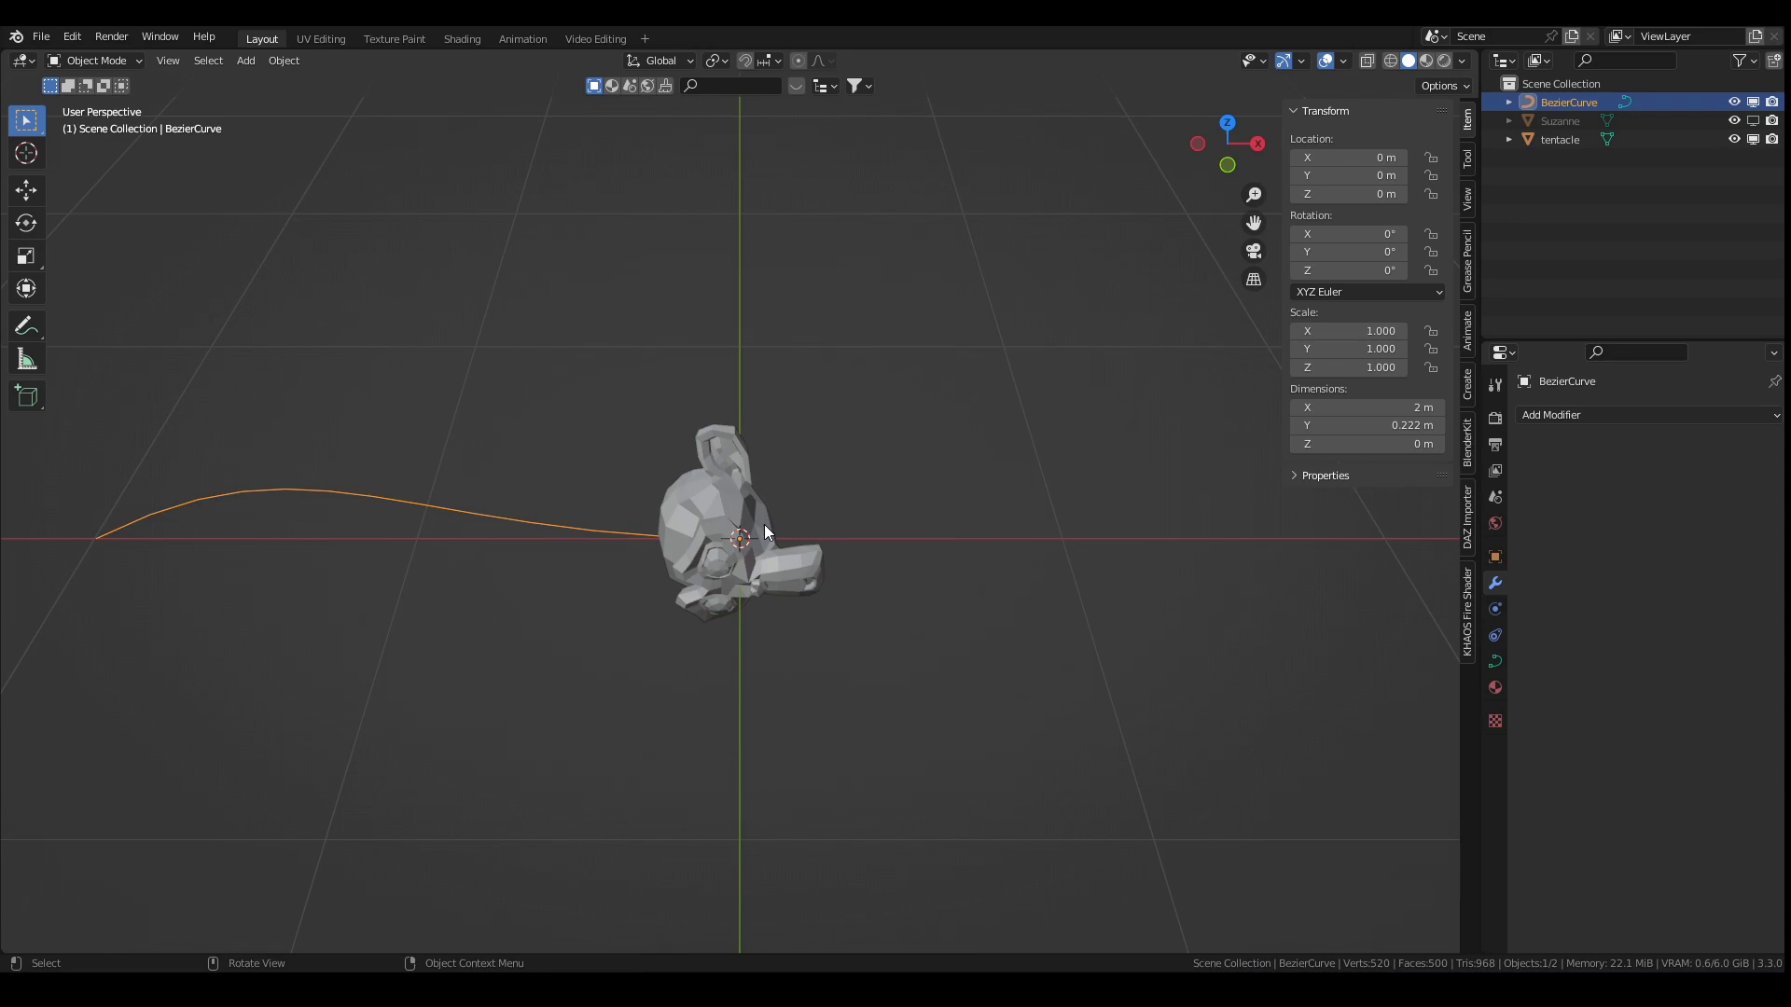
click(714, 488)
click(1628, 416)
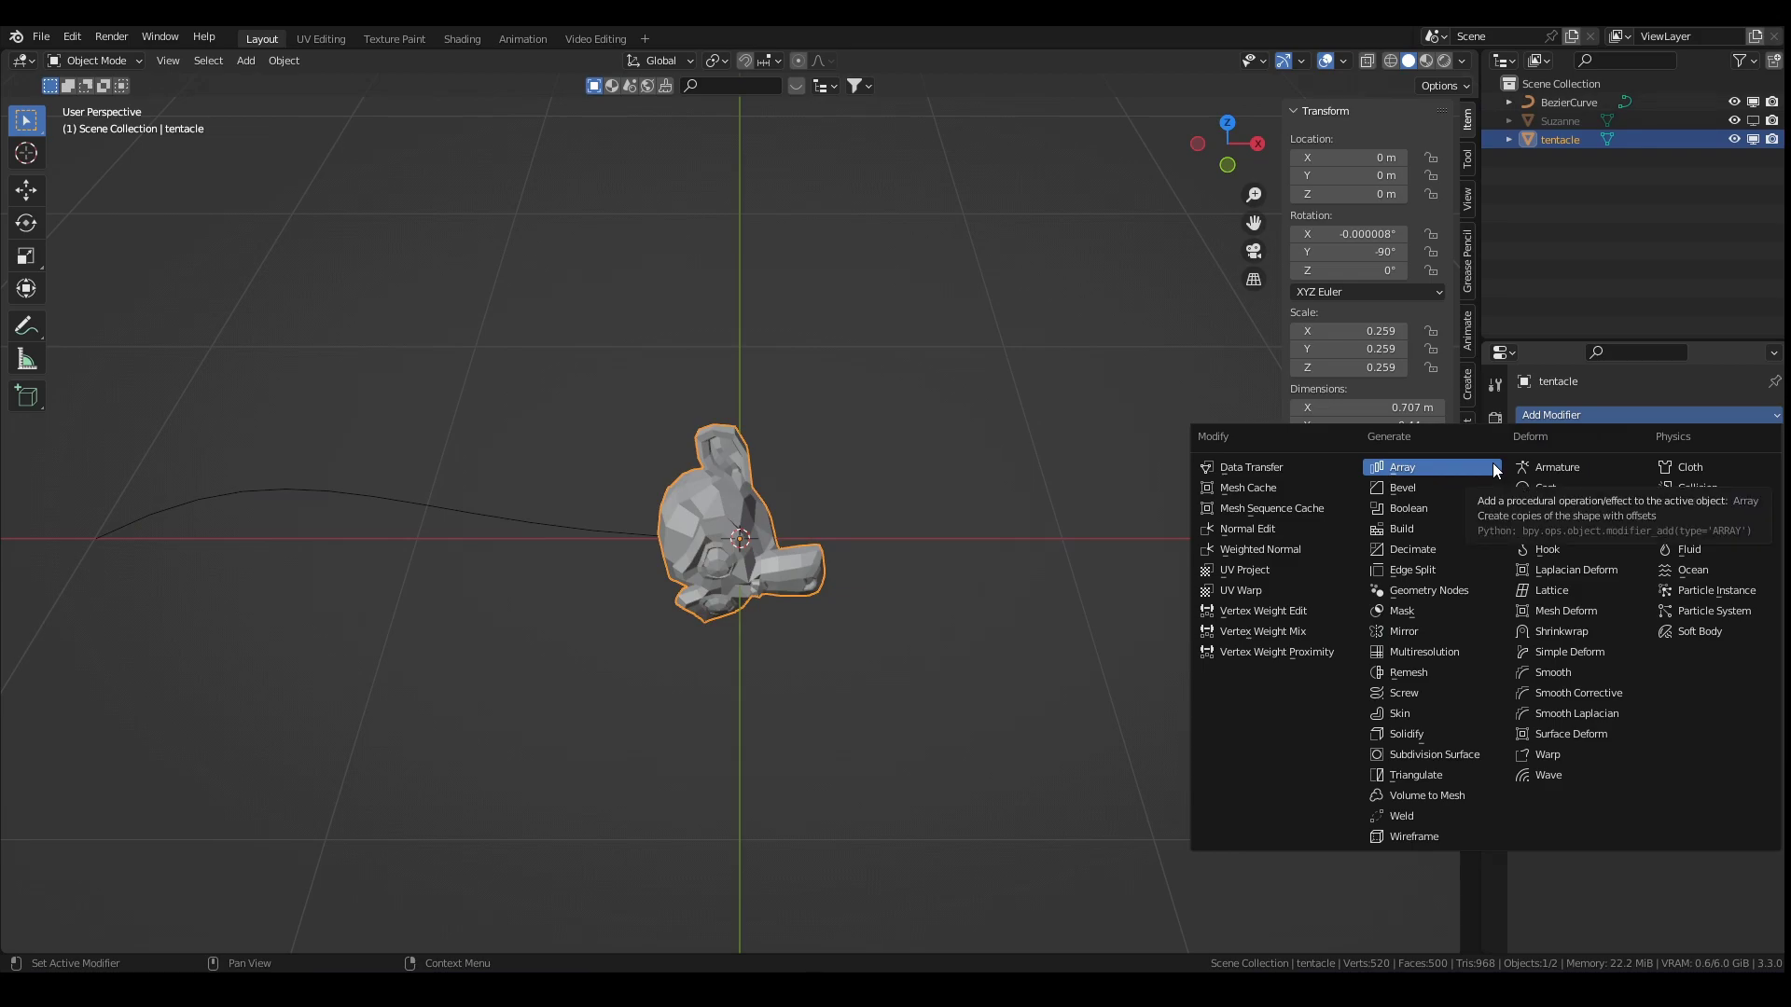
right_click(703, 498)
click(703, 498)
Step: Add Screw and Curve modifiers to the tentacle, with BezierCurve as the curve object
click(1544, 416)
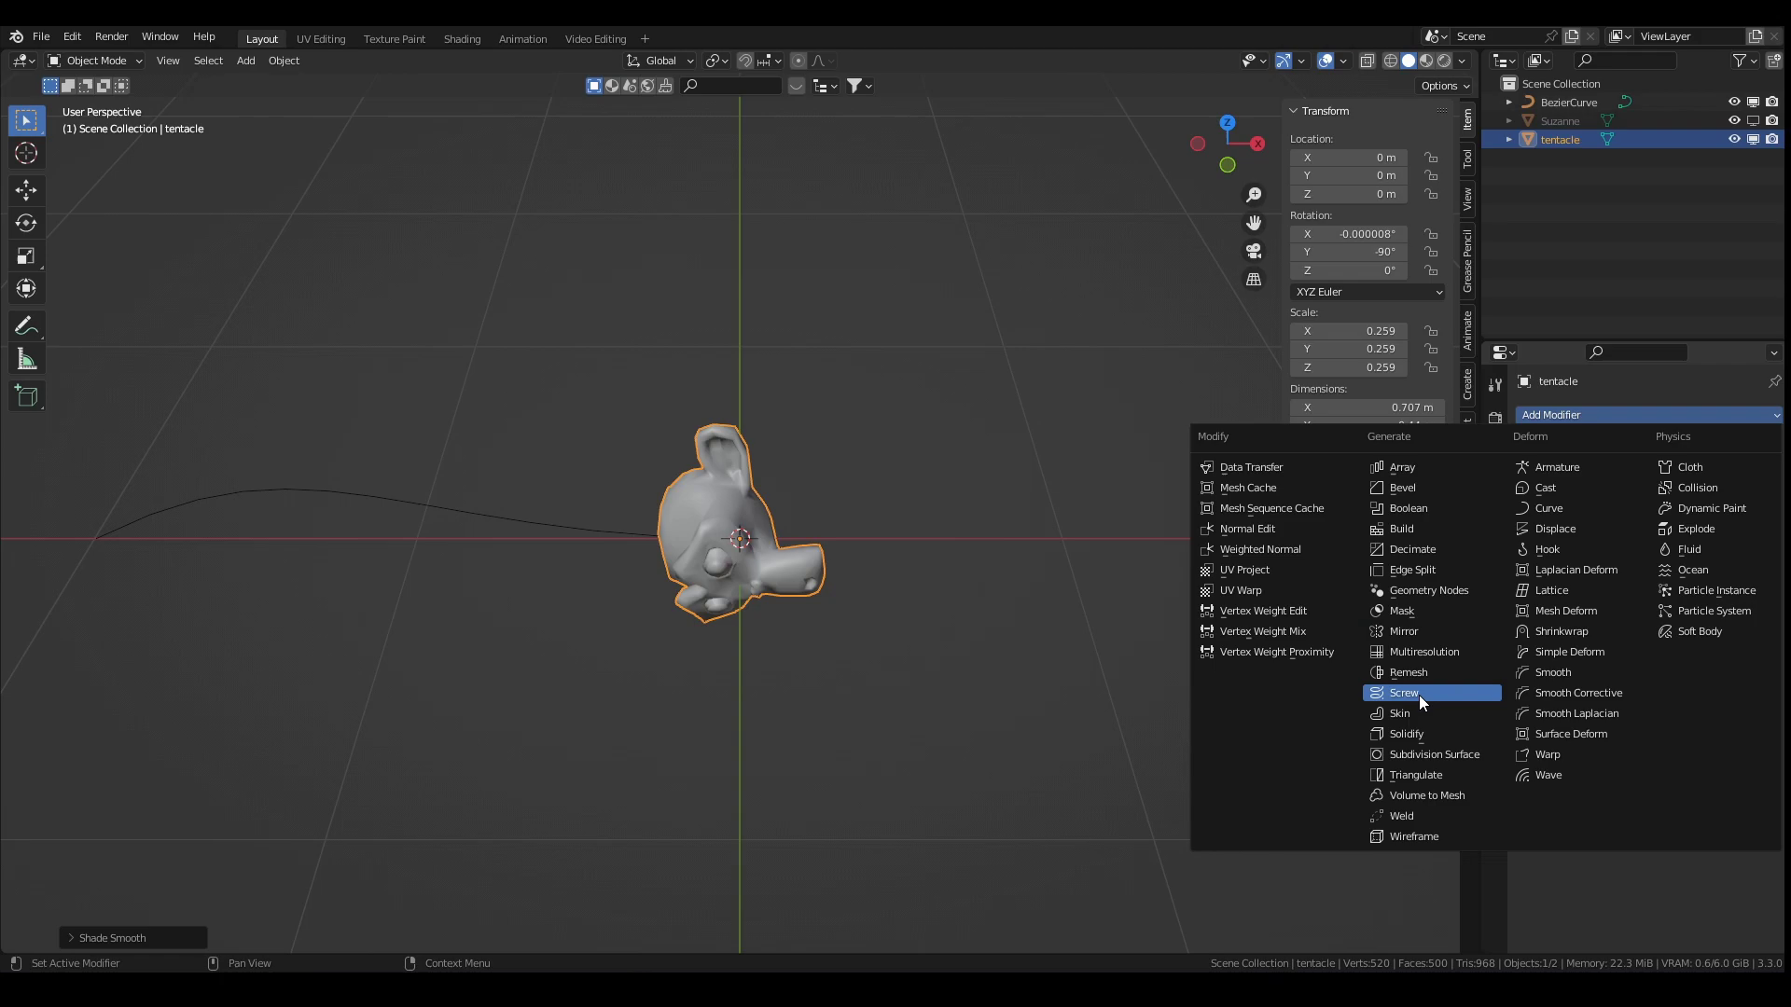
click(1408, 693)
click(1584, 417)
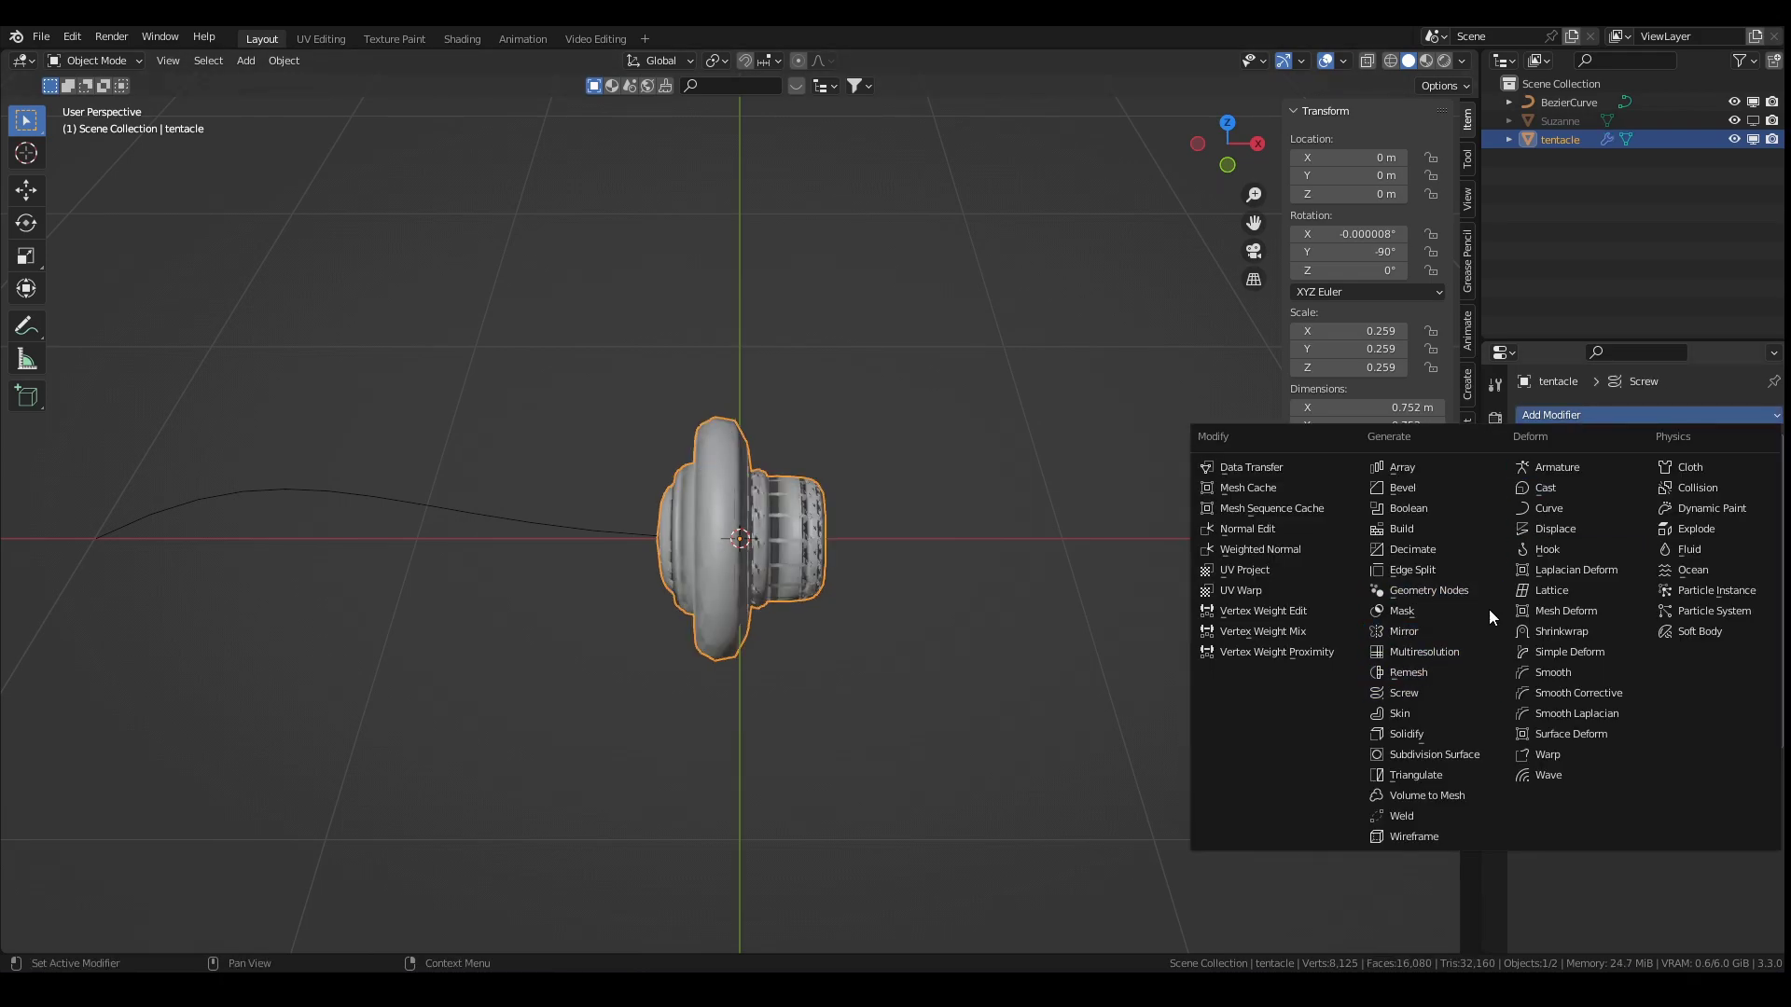
click(1554, 514)
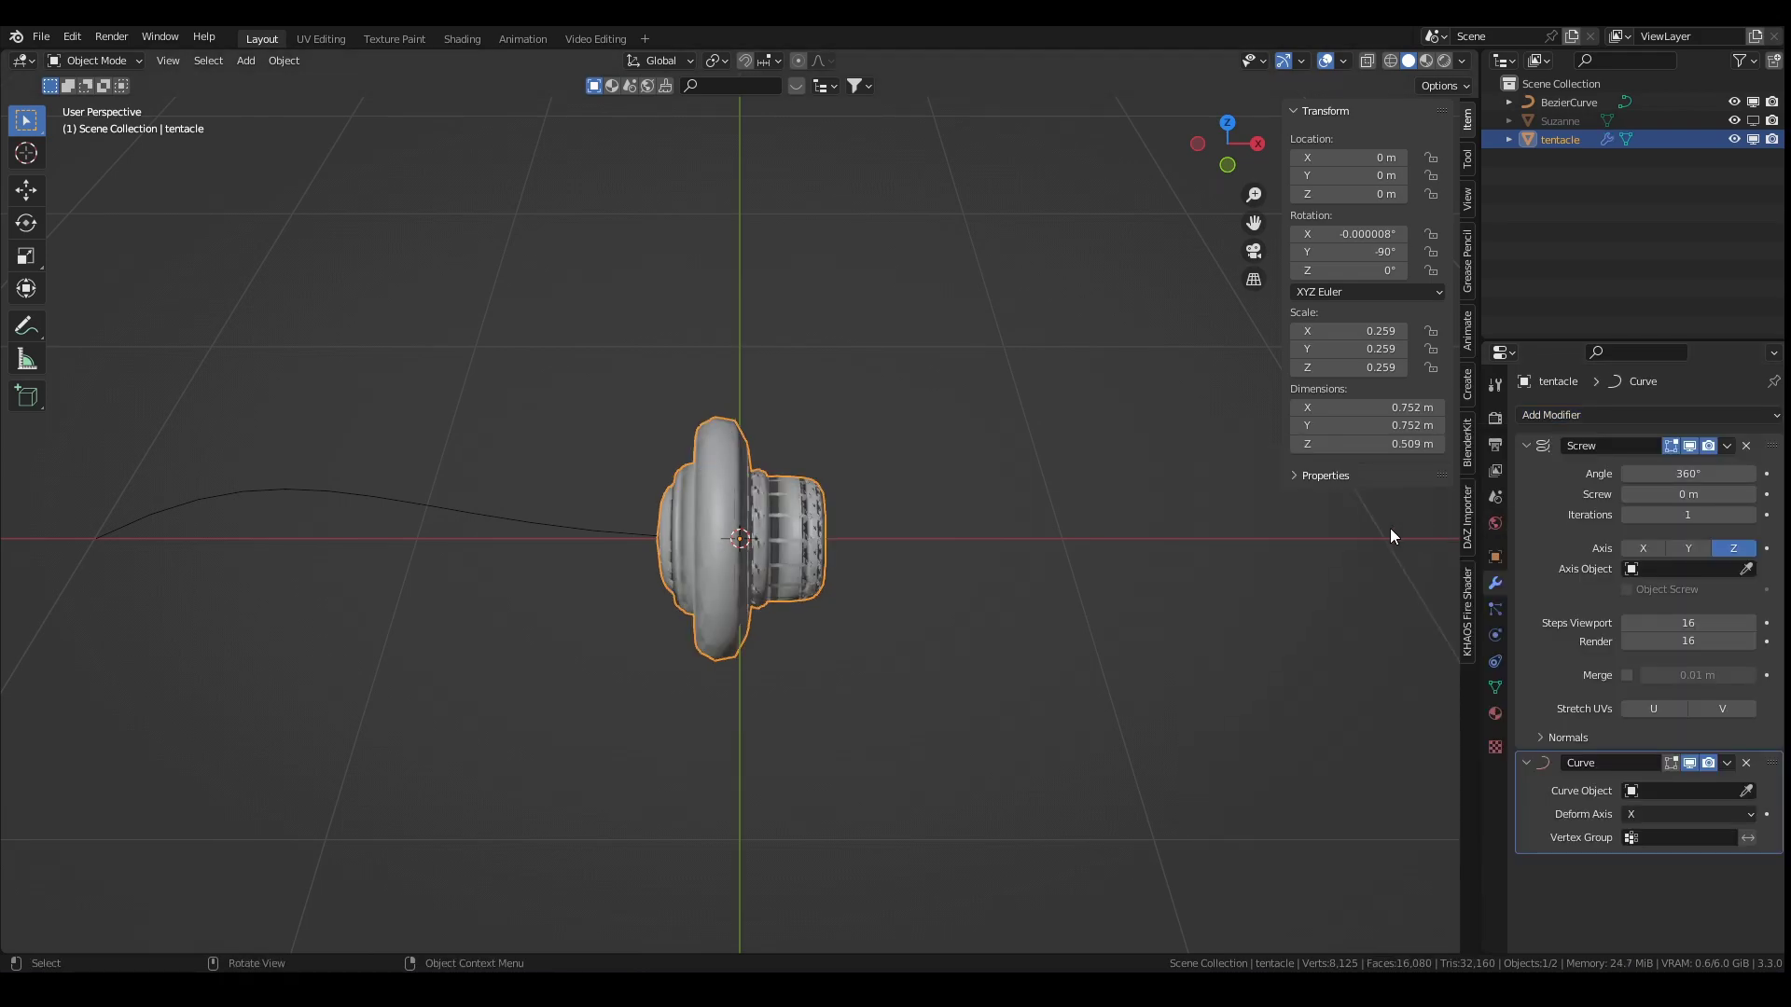
click(1746, 791)
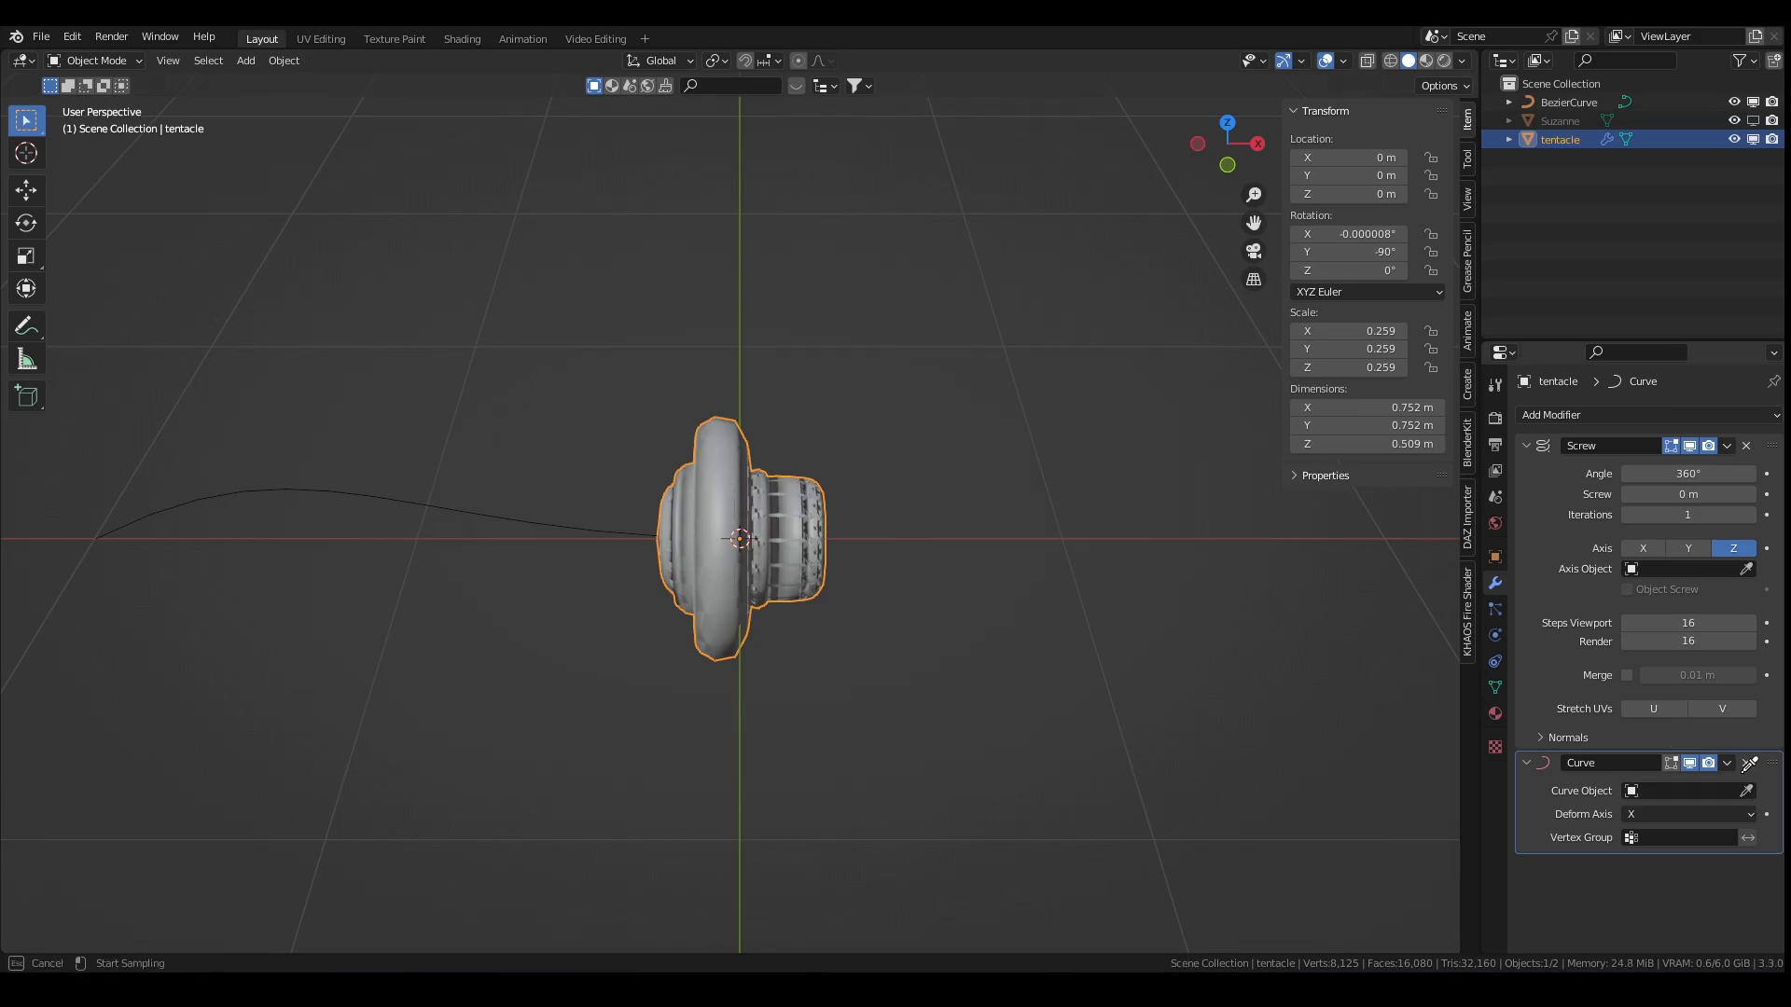
click(1576, 103)
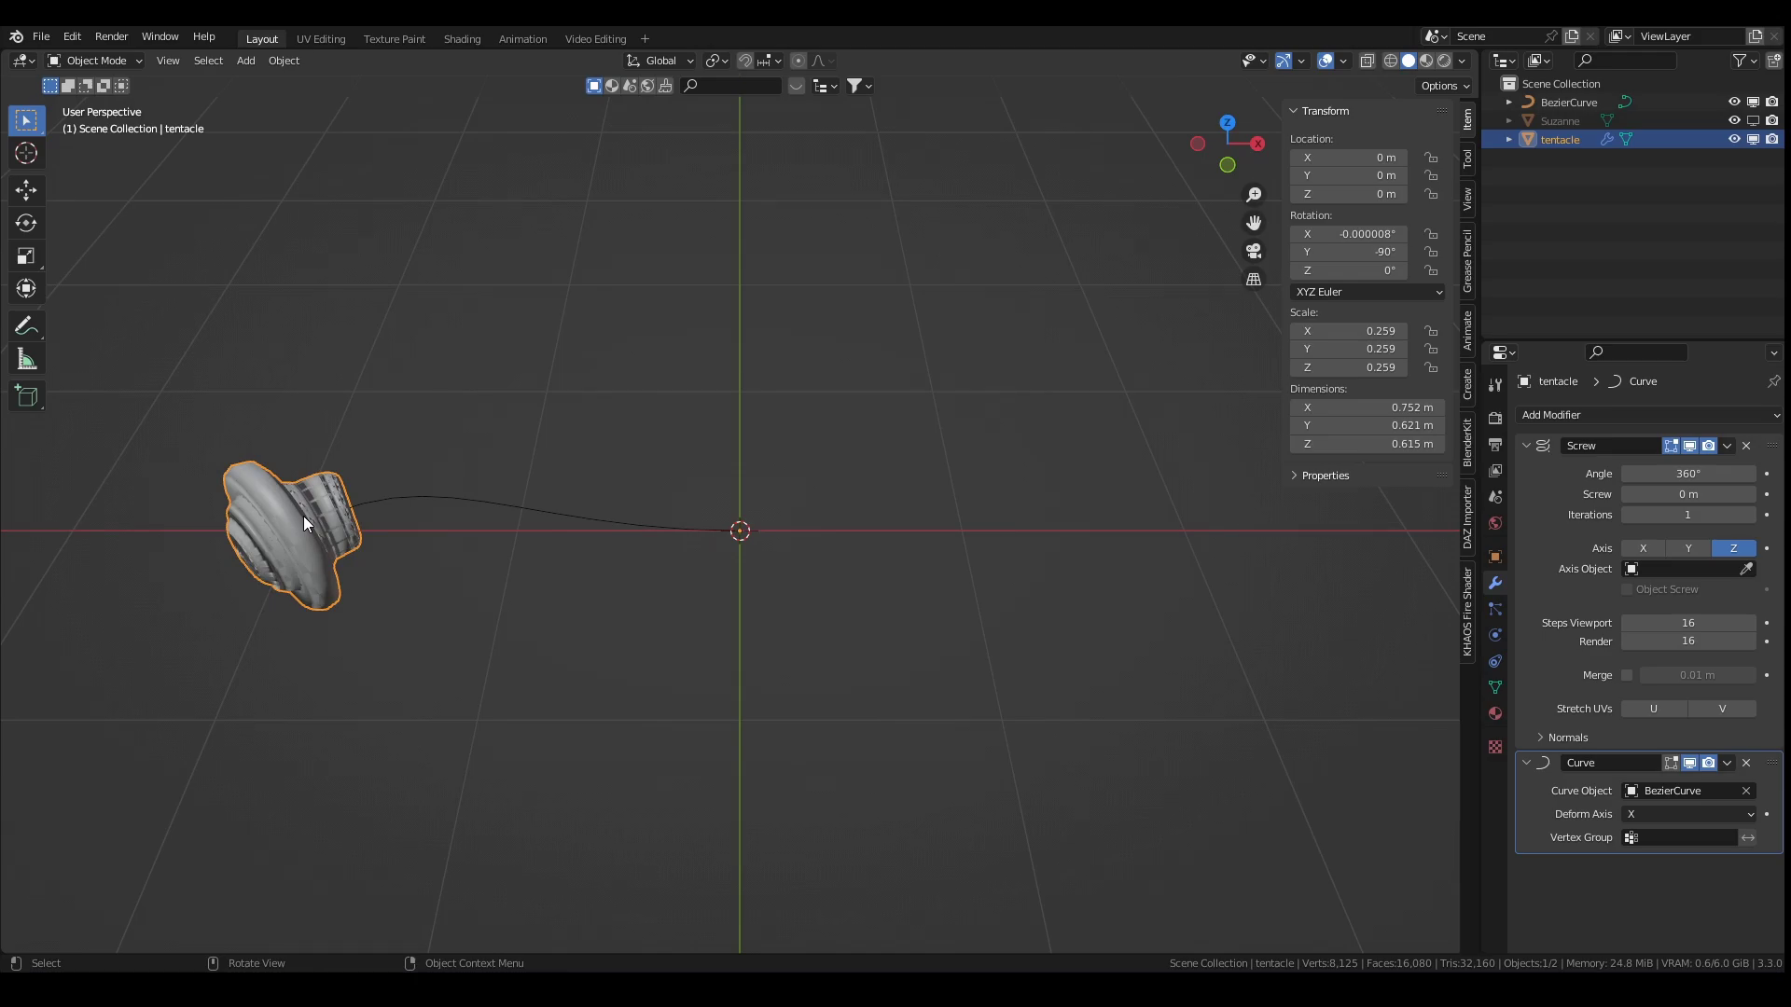
Step: Switch BezierCurve's direction in Edit Mode, then reselect the tentacle
click(502, 513)
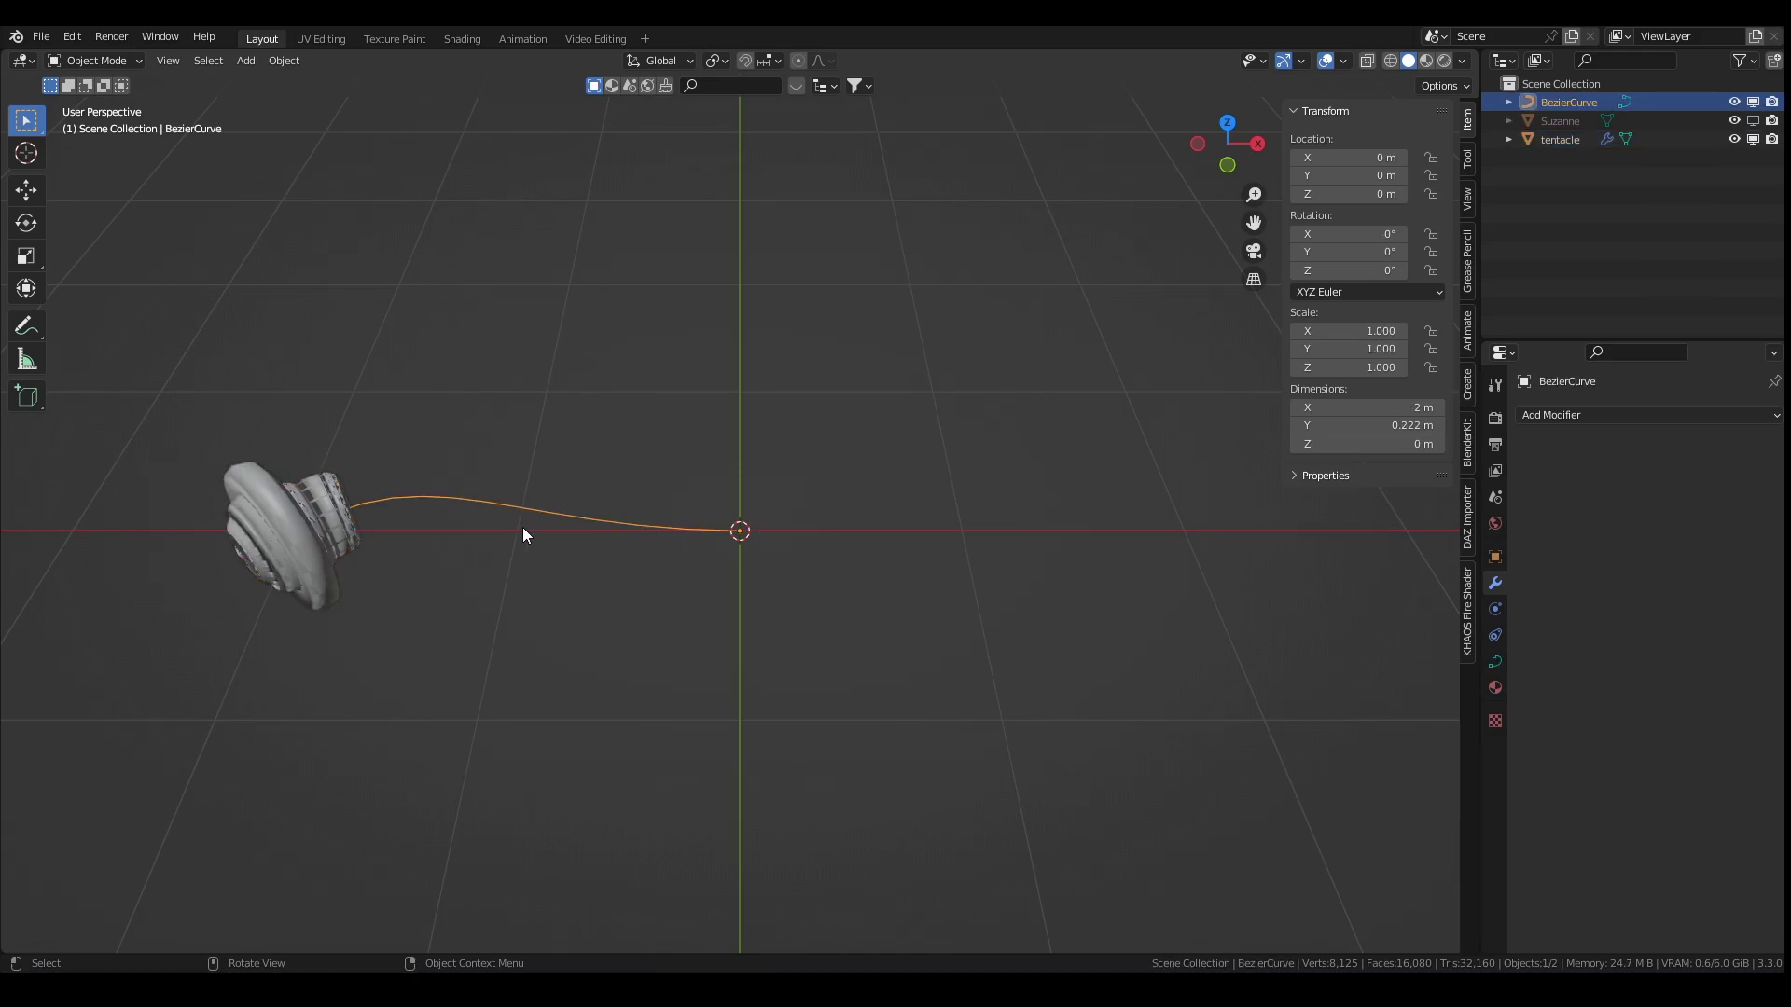
key(Tab)
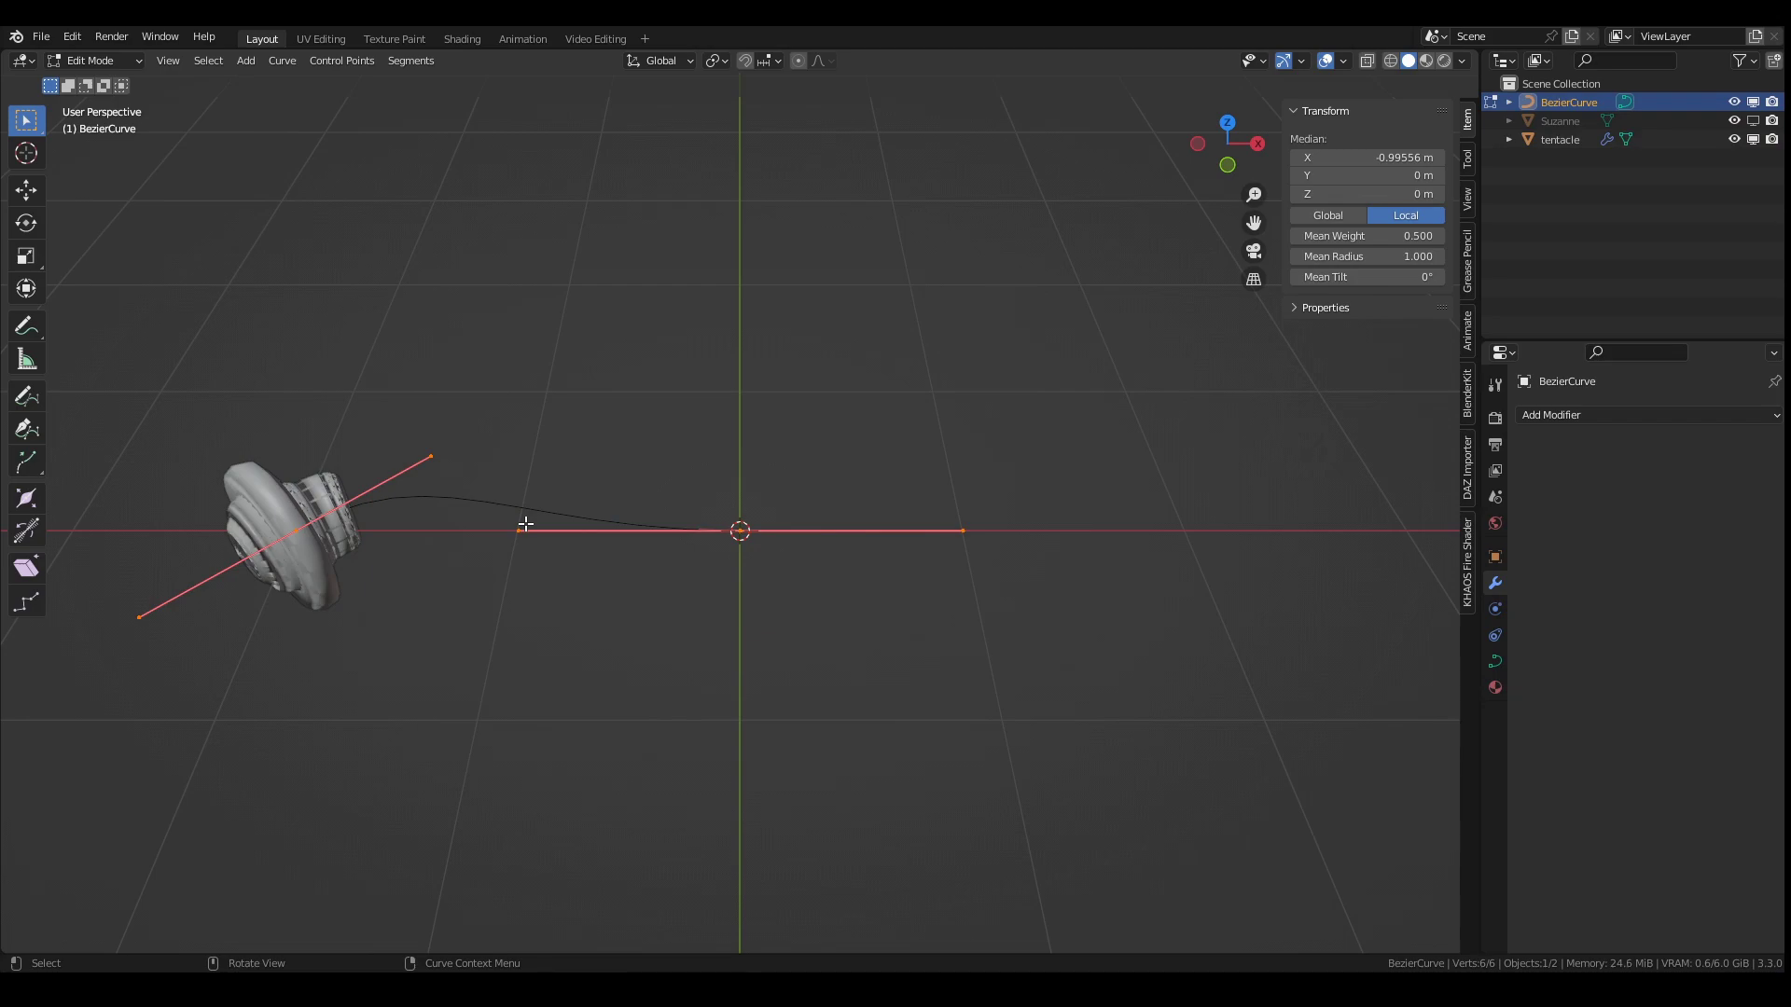
right_click(525, 524)
click(525, 528)
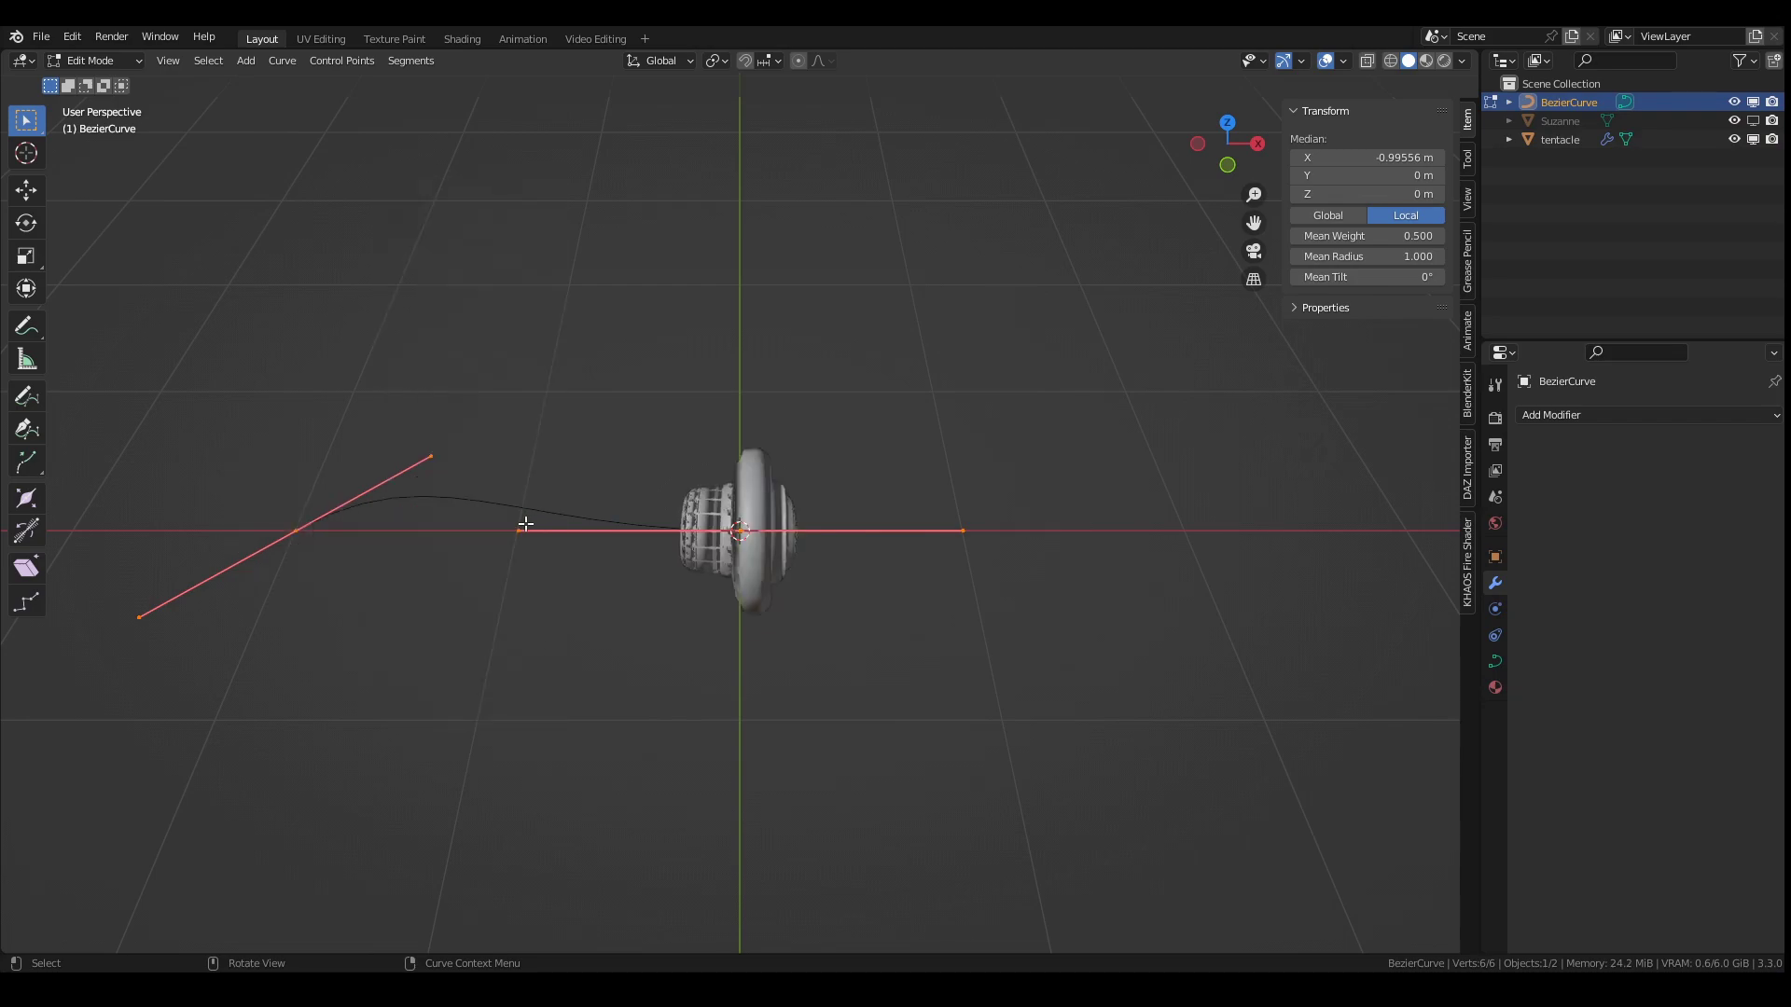
key(Tab)
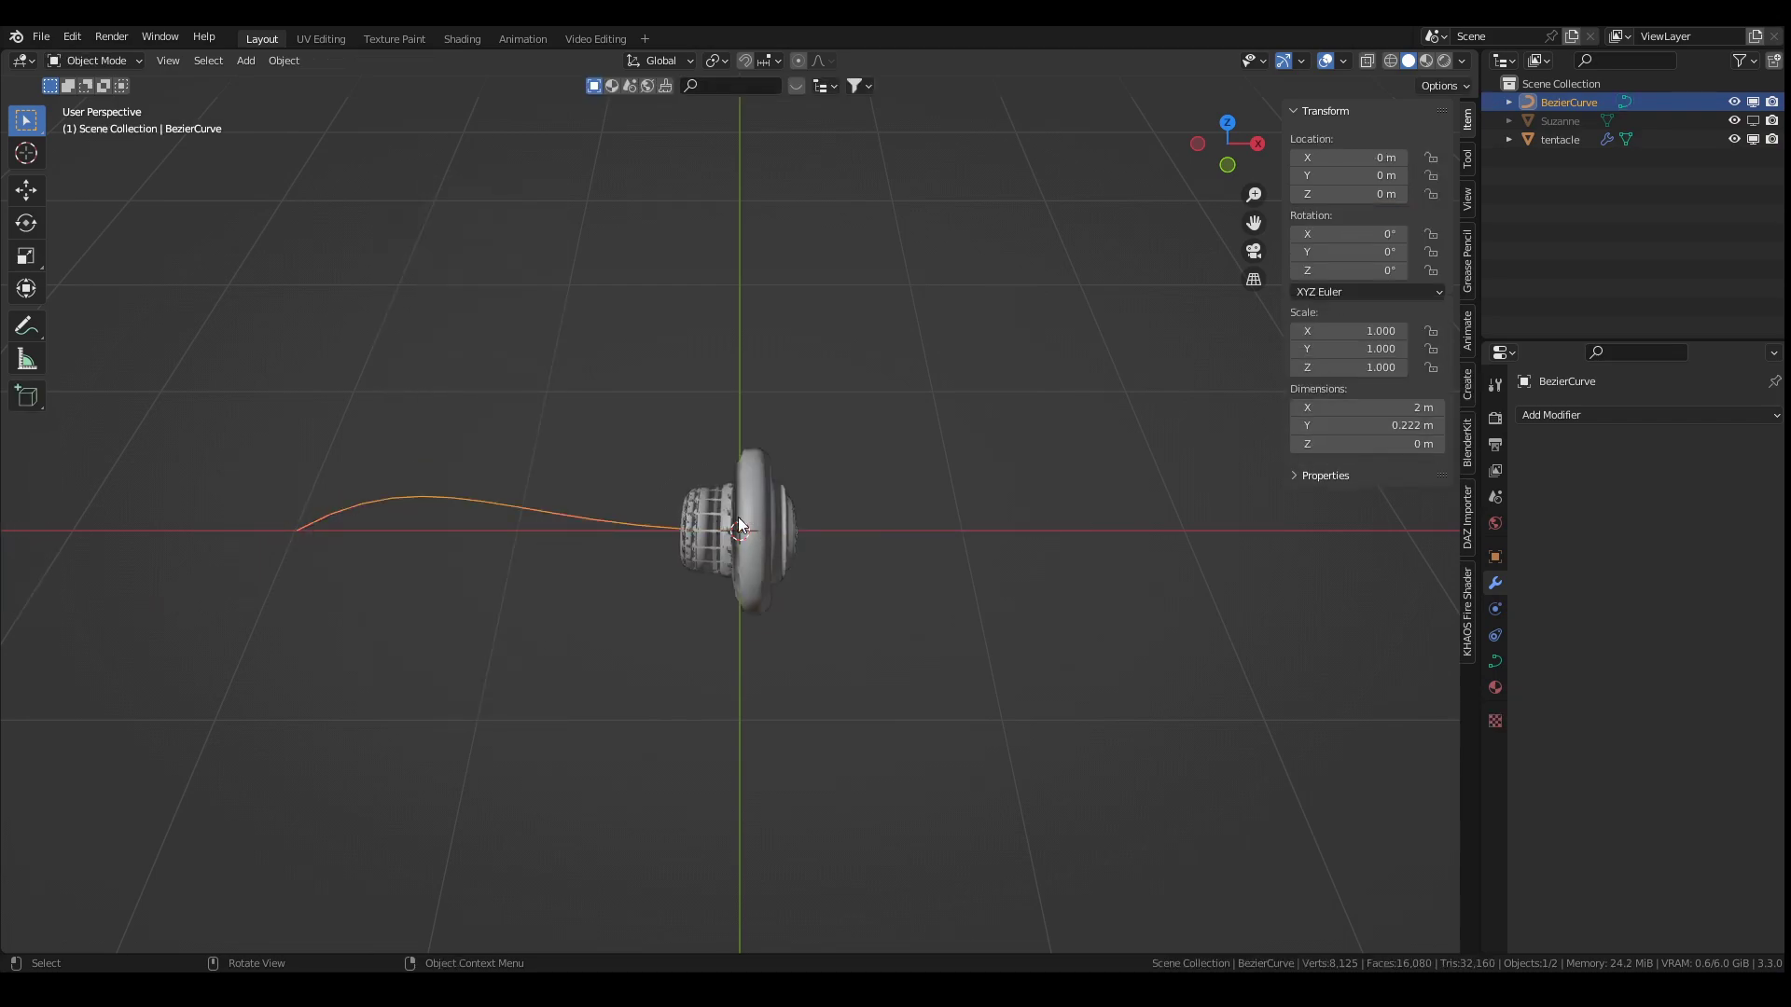
click(753, 510)
click(619, 520)
click(783, 505)
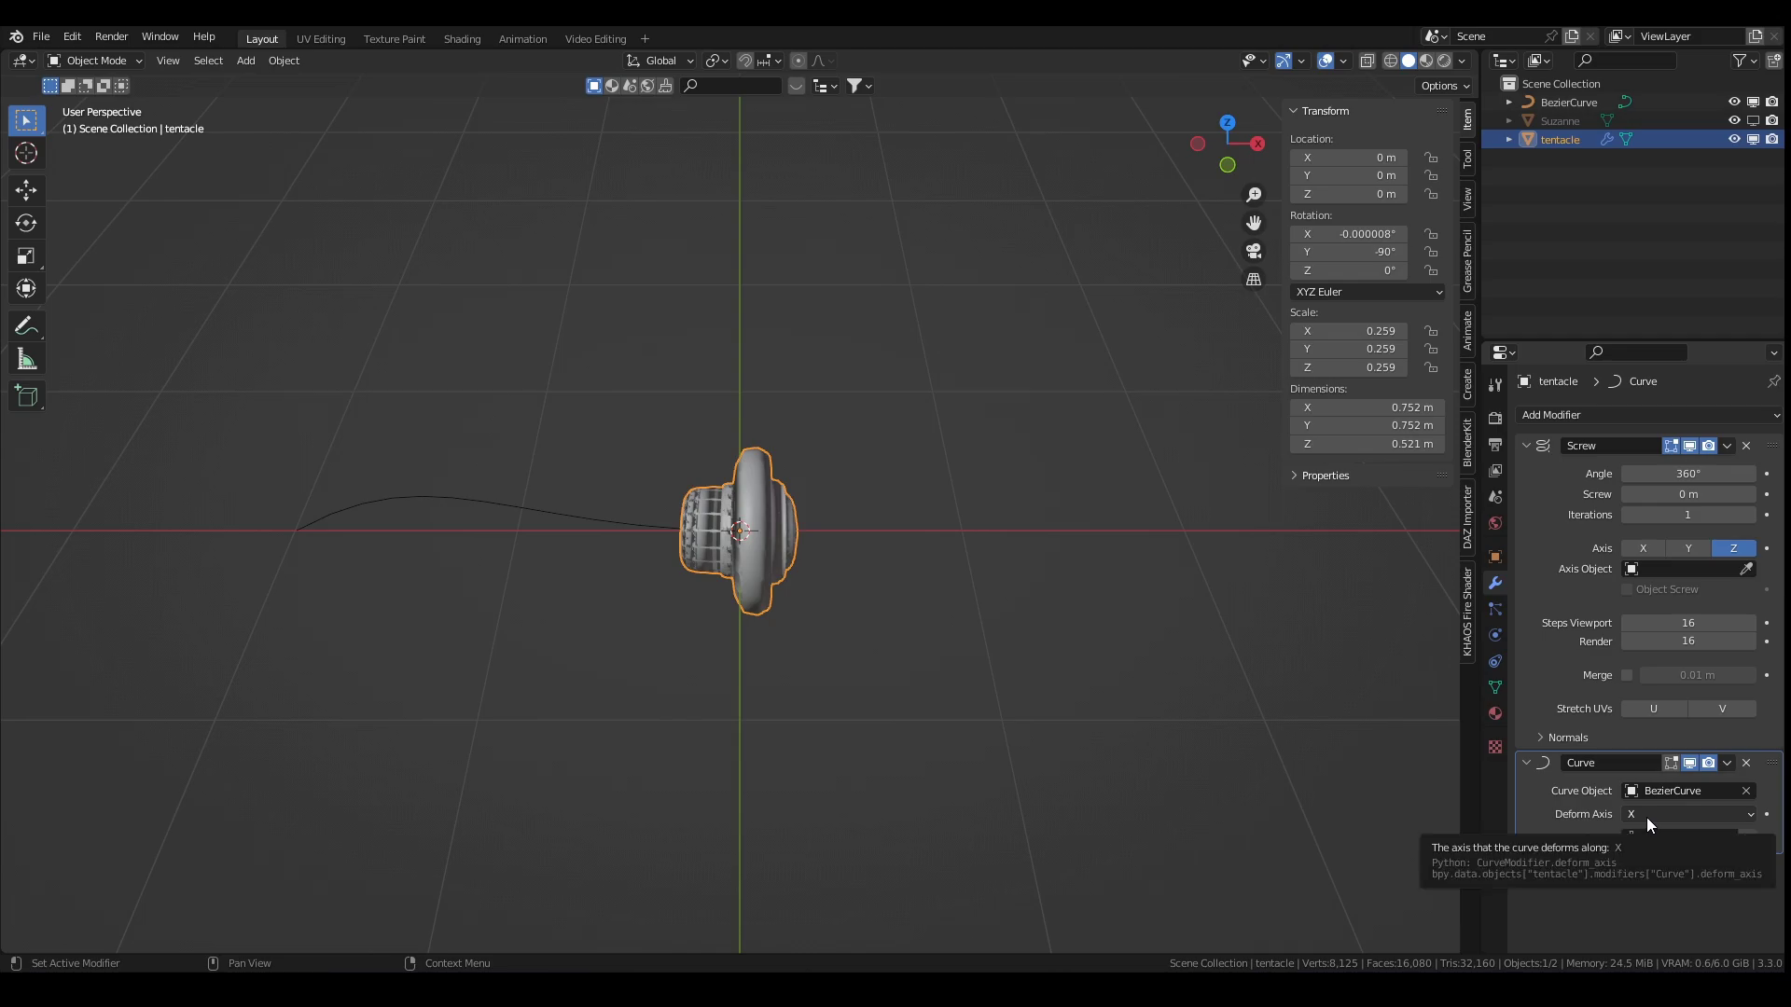
Step: Set the Screw axis to X with 0.8 m offset and apply all transforms
click(1643, 549)
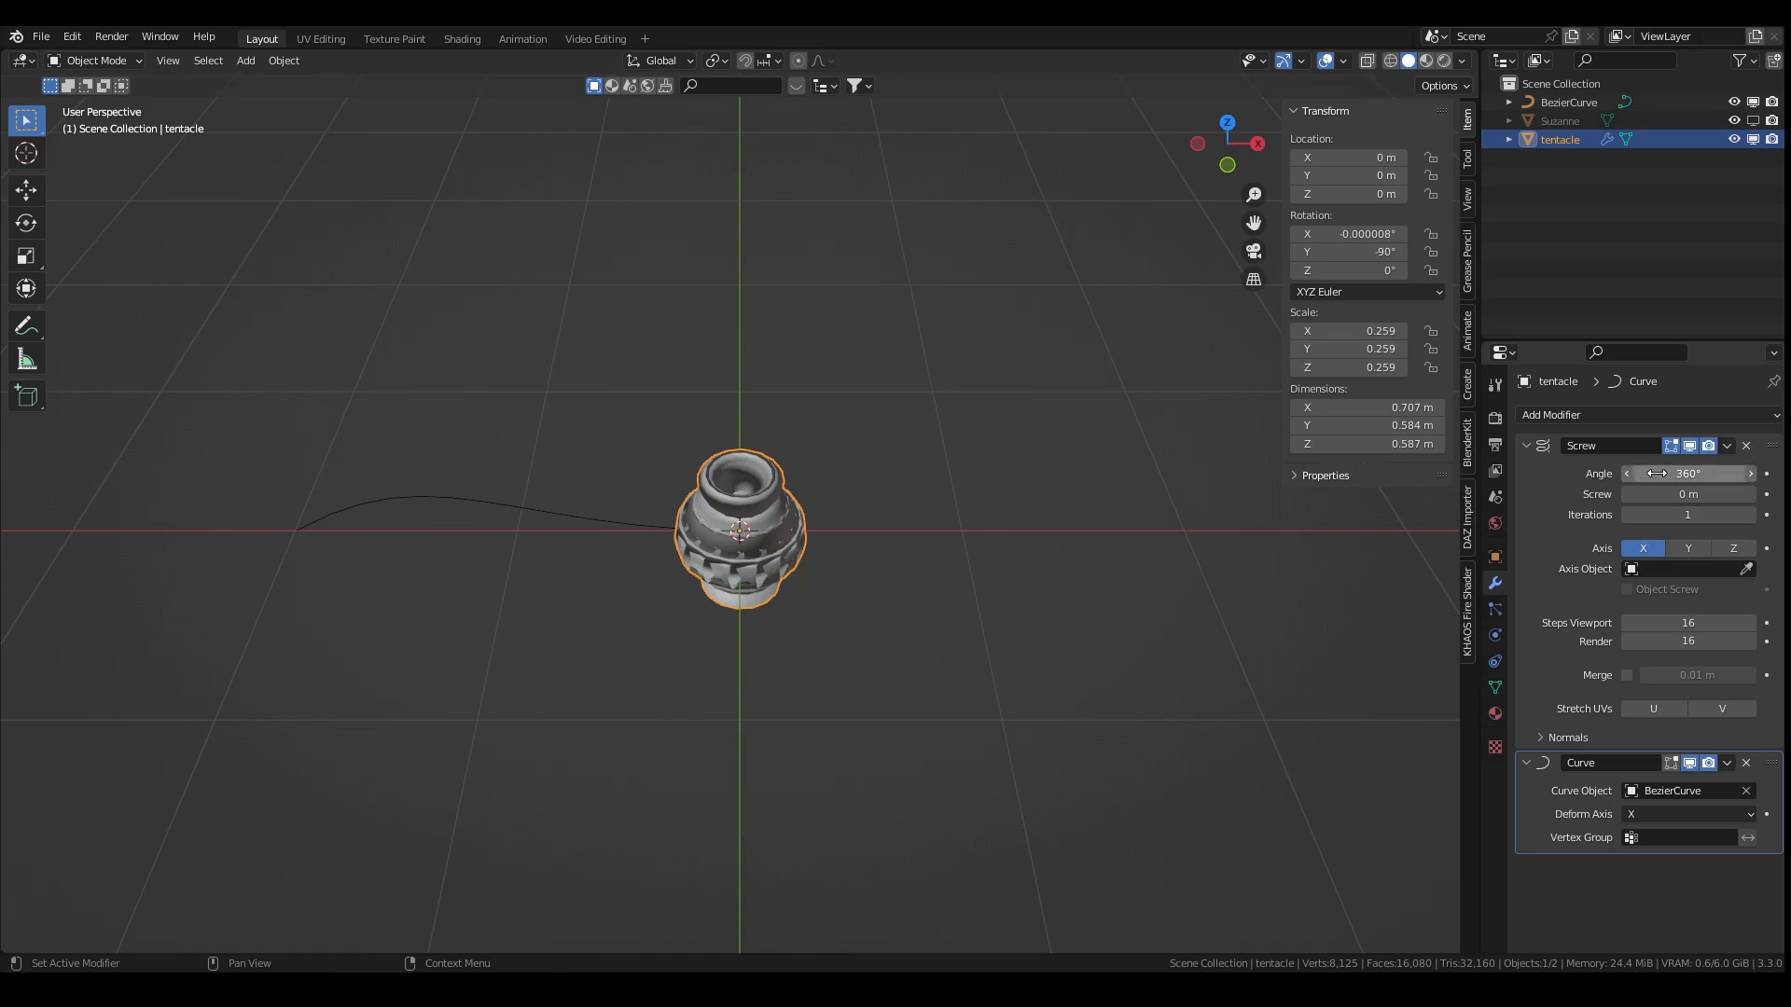
drag(1676, 493, 1735, 492)
key(ctrl+a)
click(754, 535)
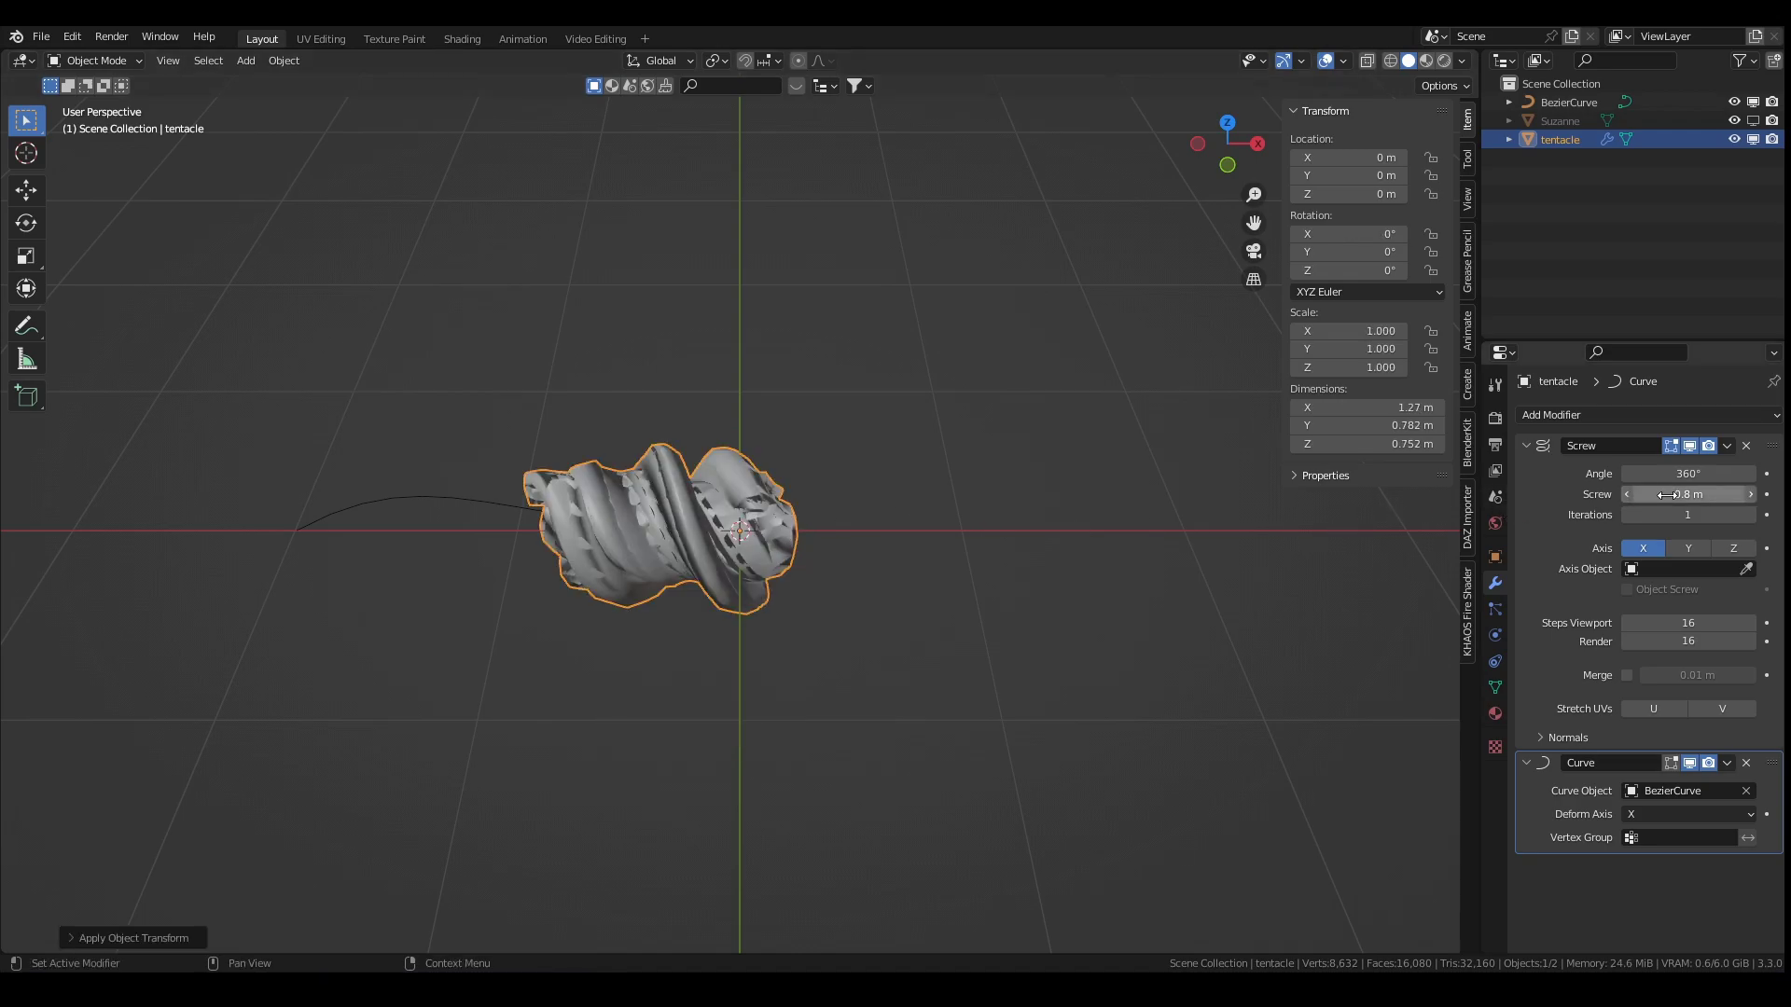
Step: Adjust the Screw offset, settling it at 2.3 m
drag(1688, 495, 1788, 495)
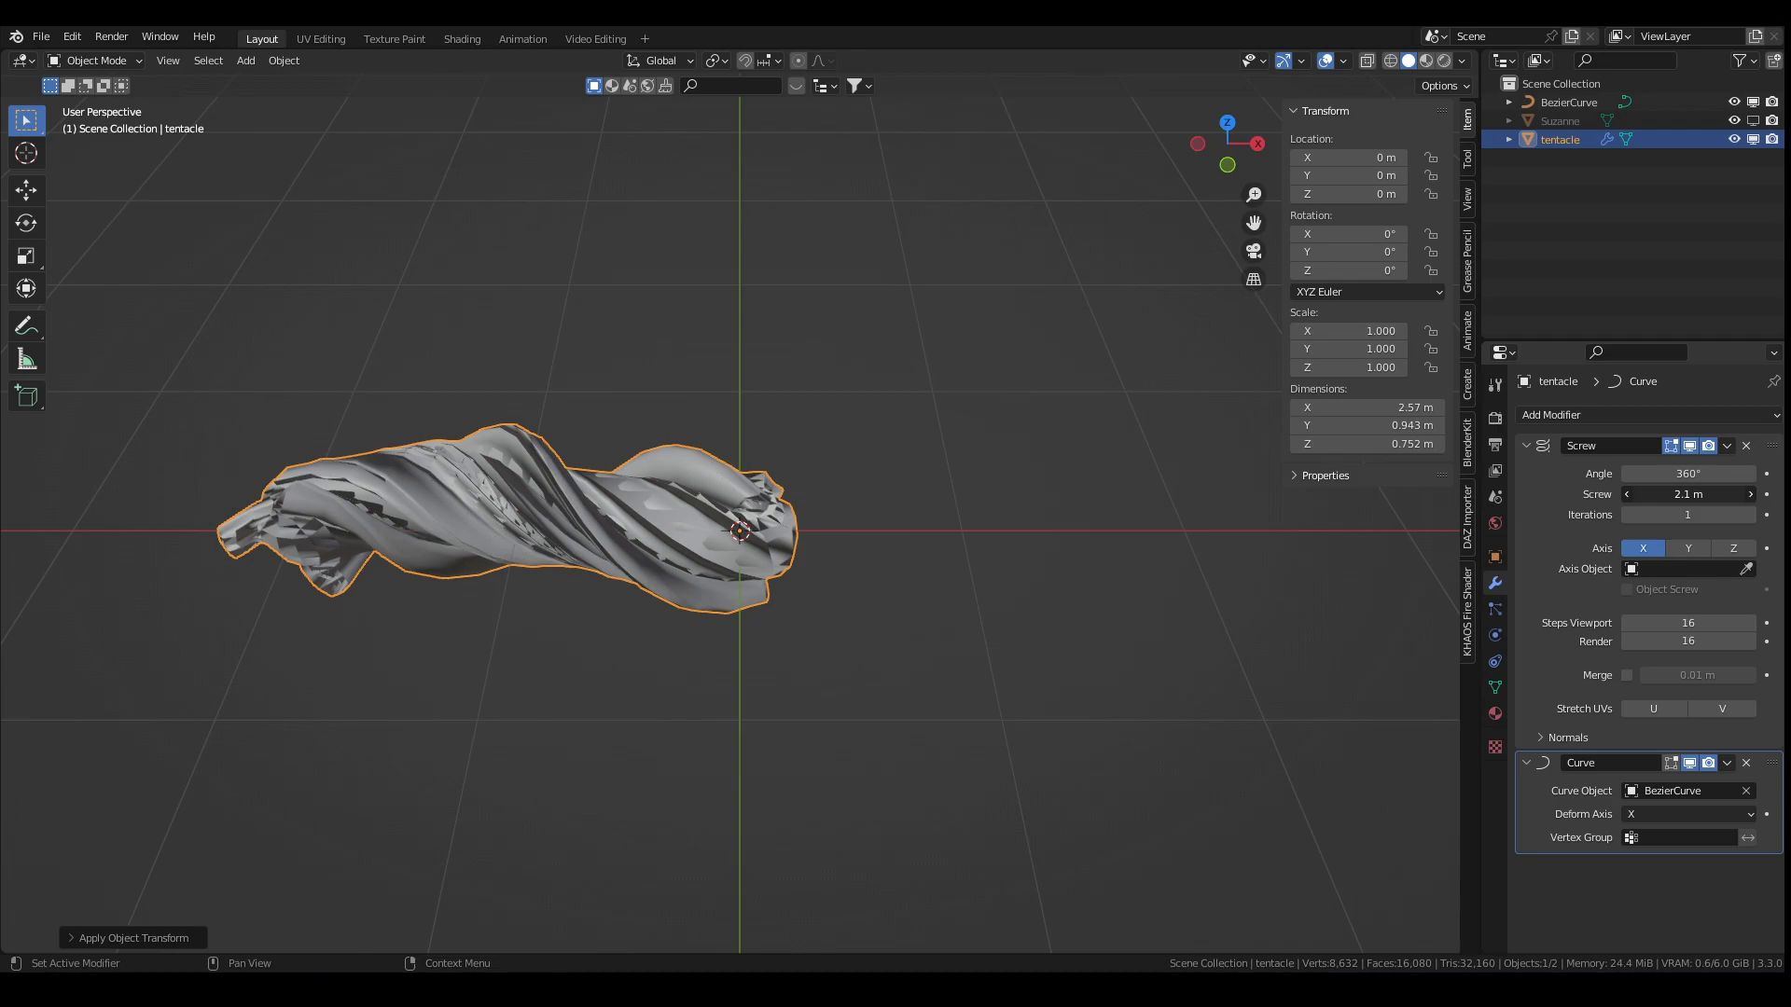
drag(1789, 495, 1790, 494)
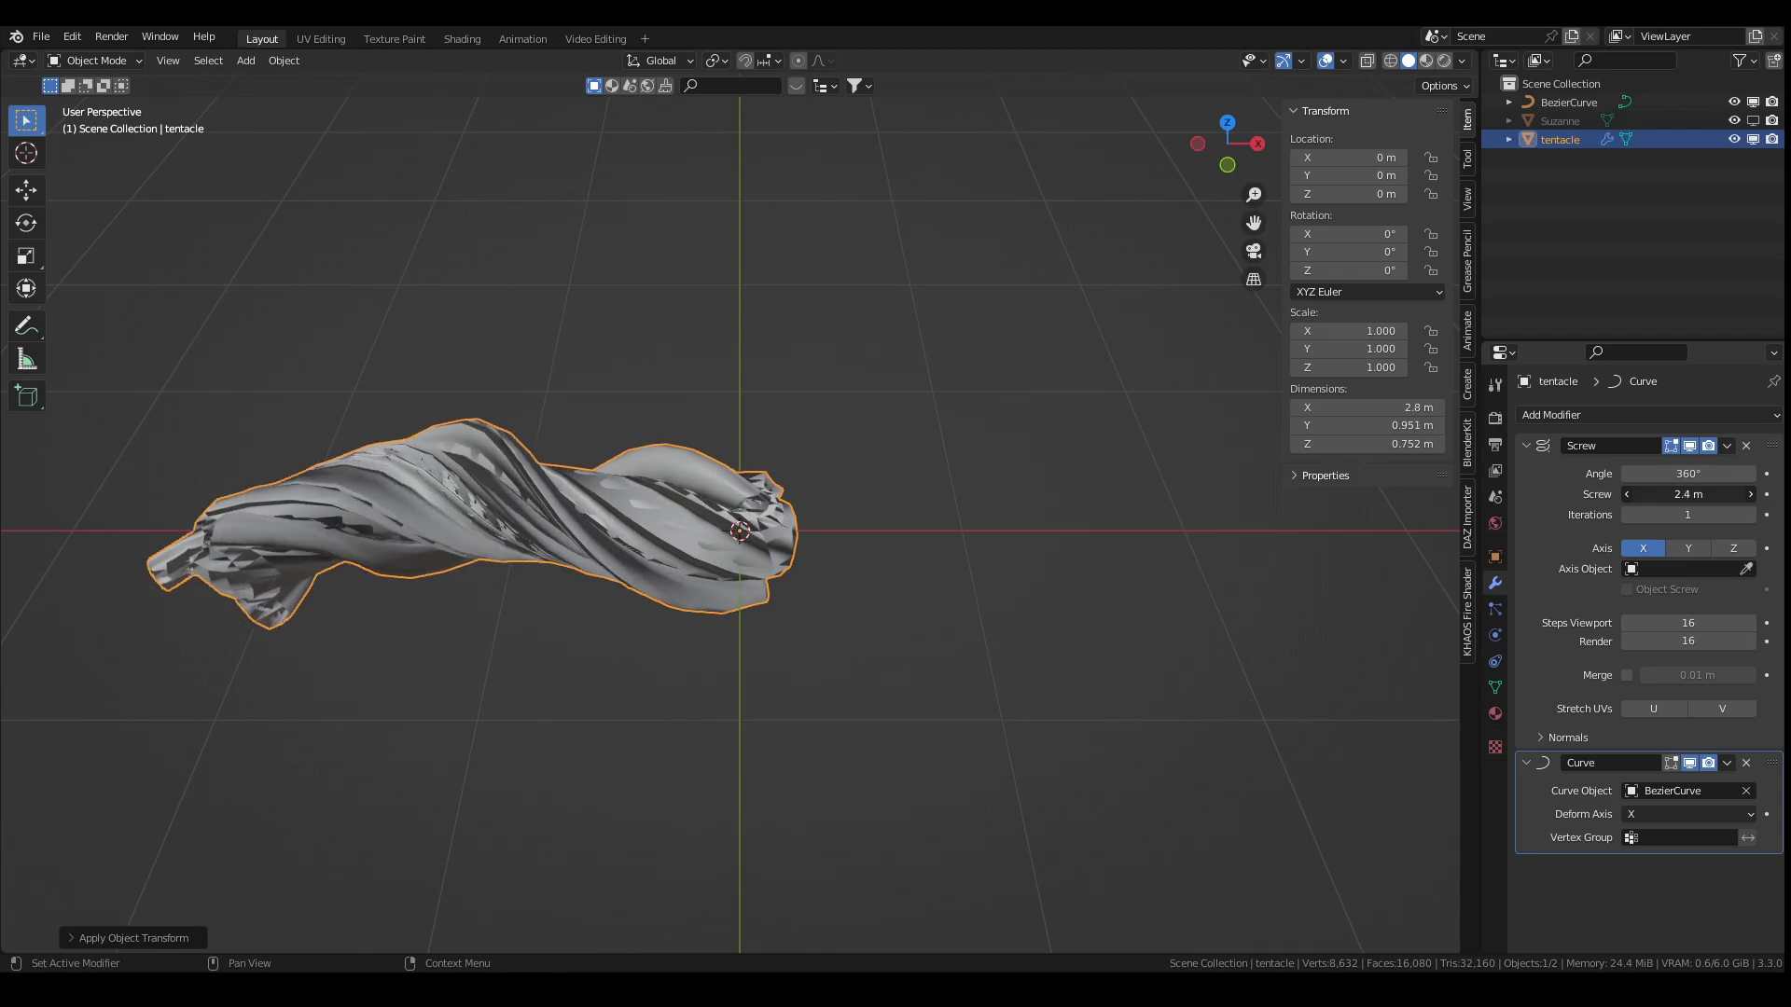
drag(1667, 494, 1679, 494)
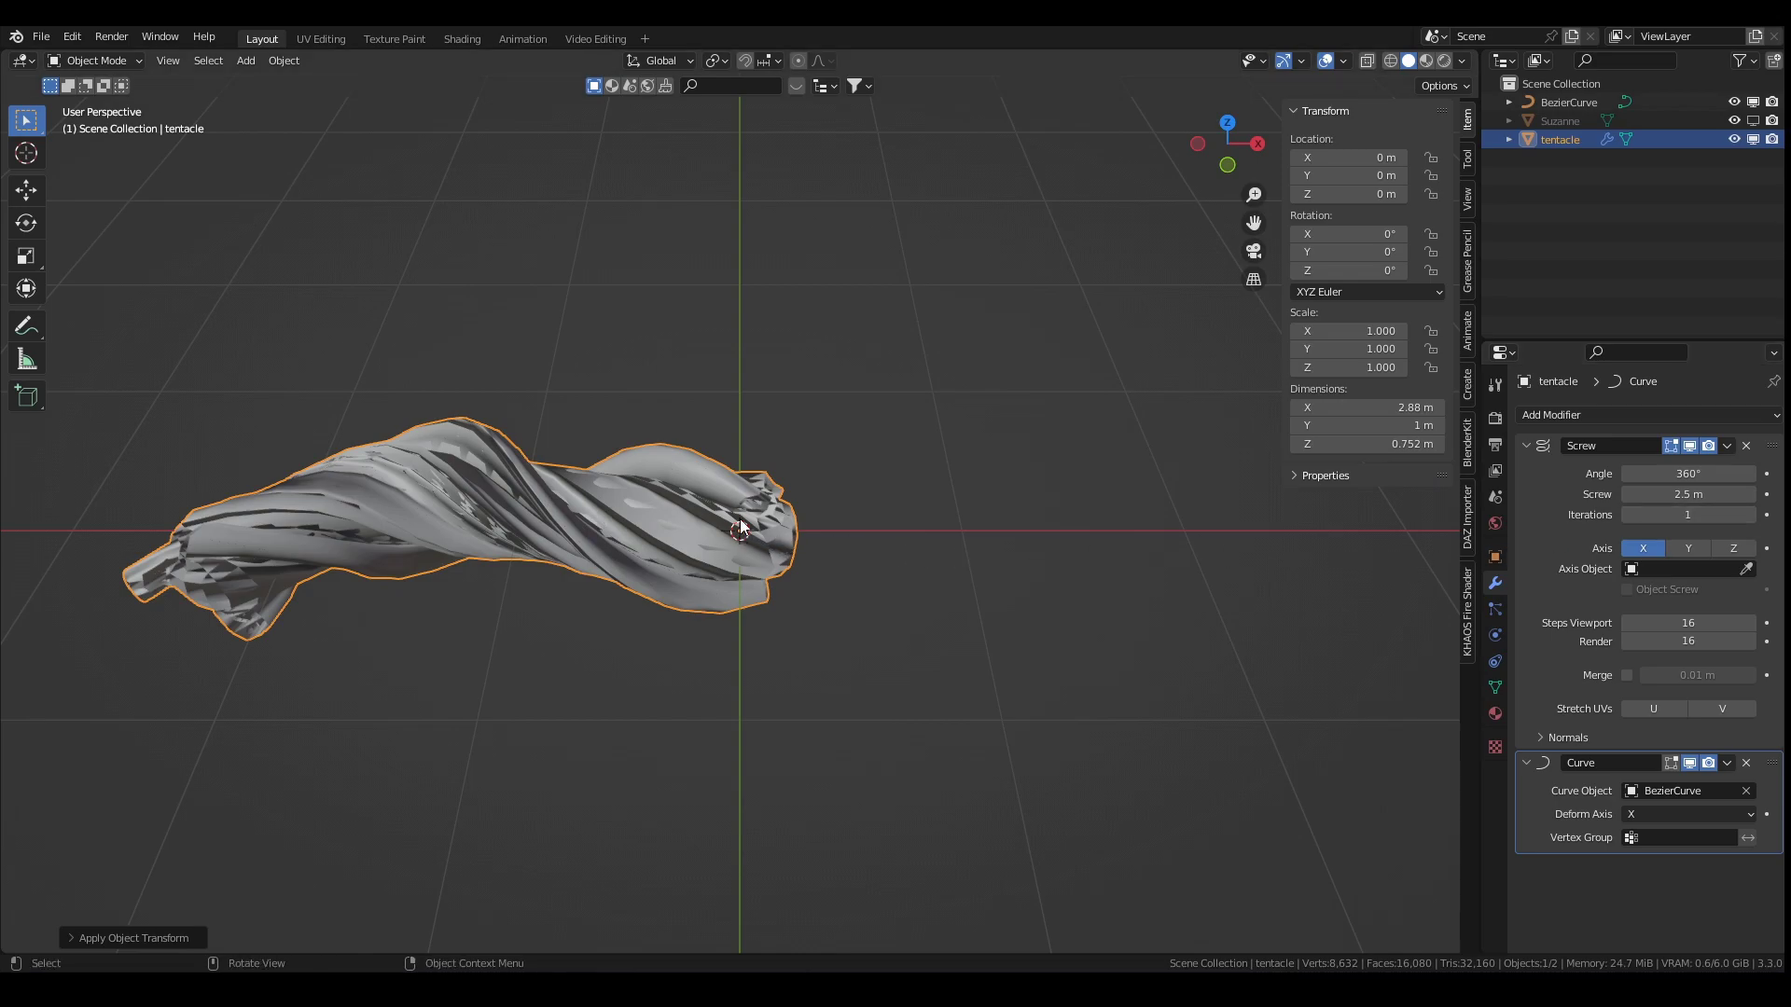
drag(1679, 495, 1638, 495)
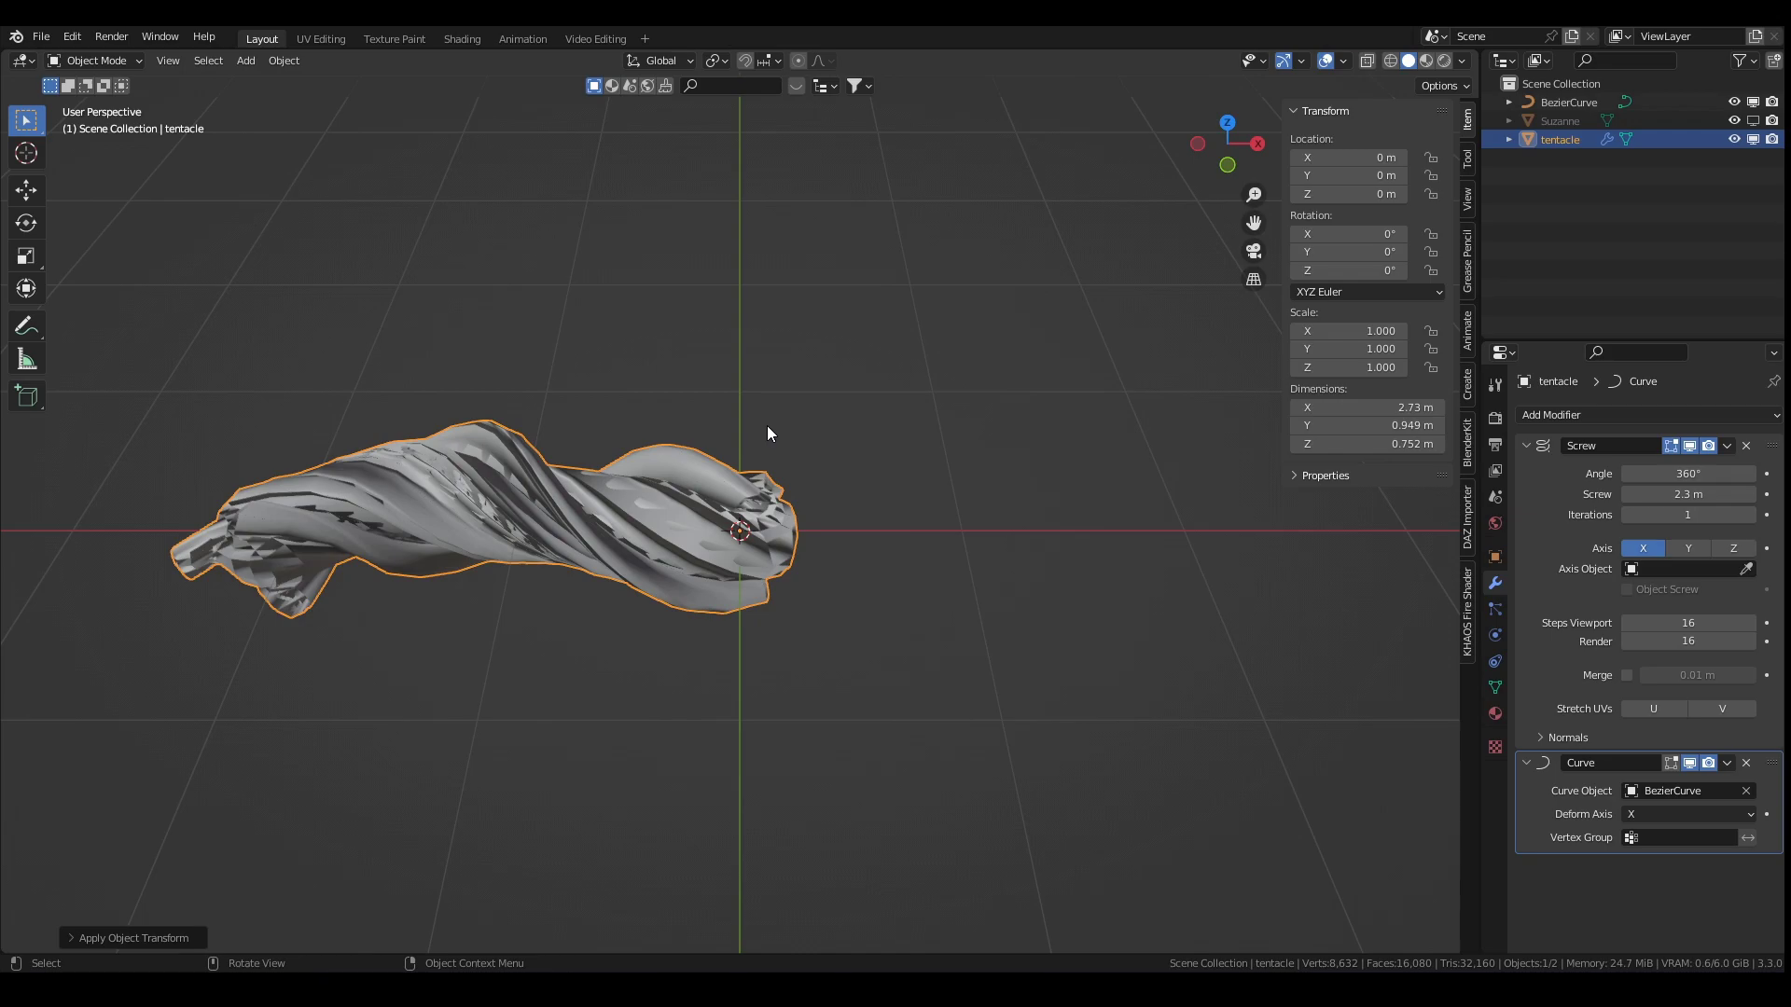
Step: Unhide Suzanne, then delete all of BezierCurve's vertices in Edit Mode
click(1752, 121)
scroll(968, 367, down, 6)
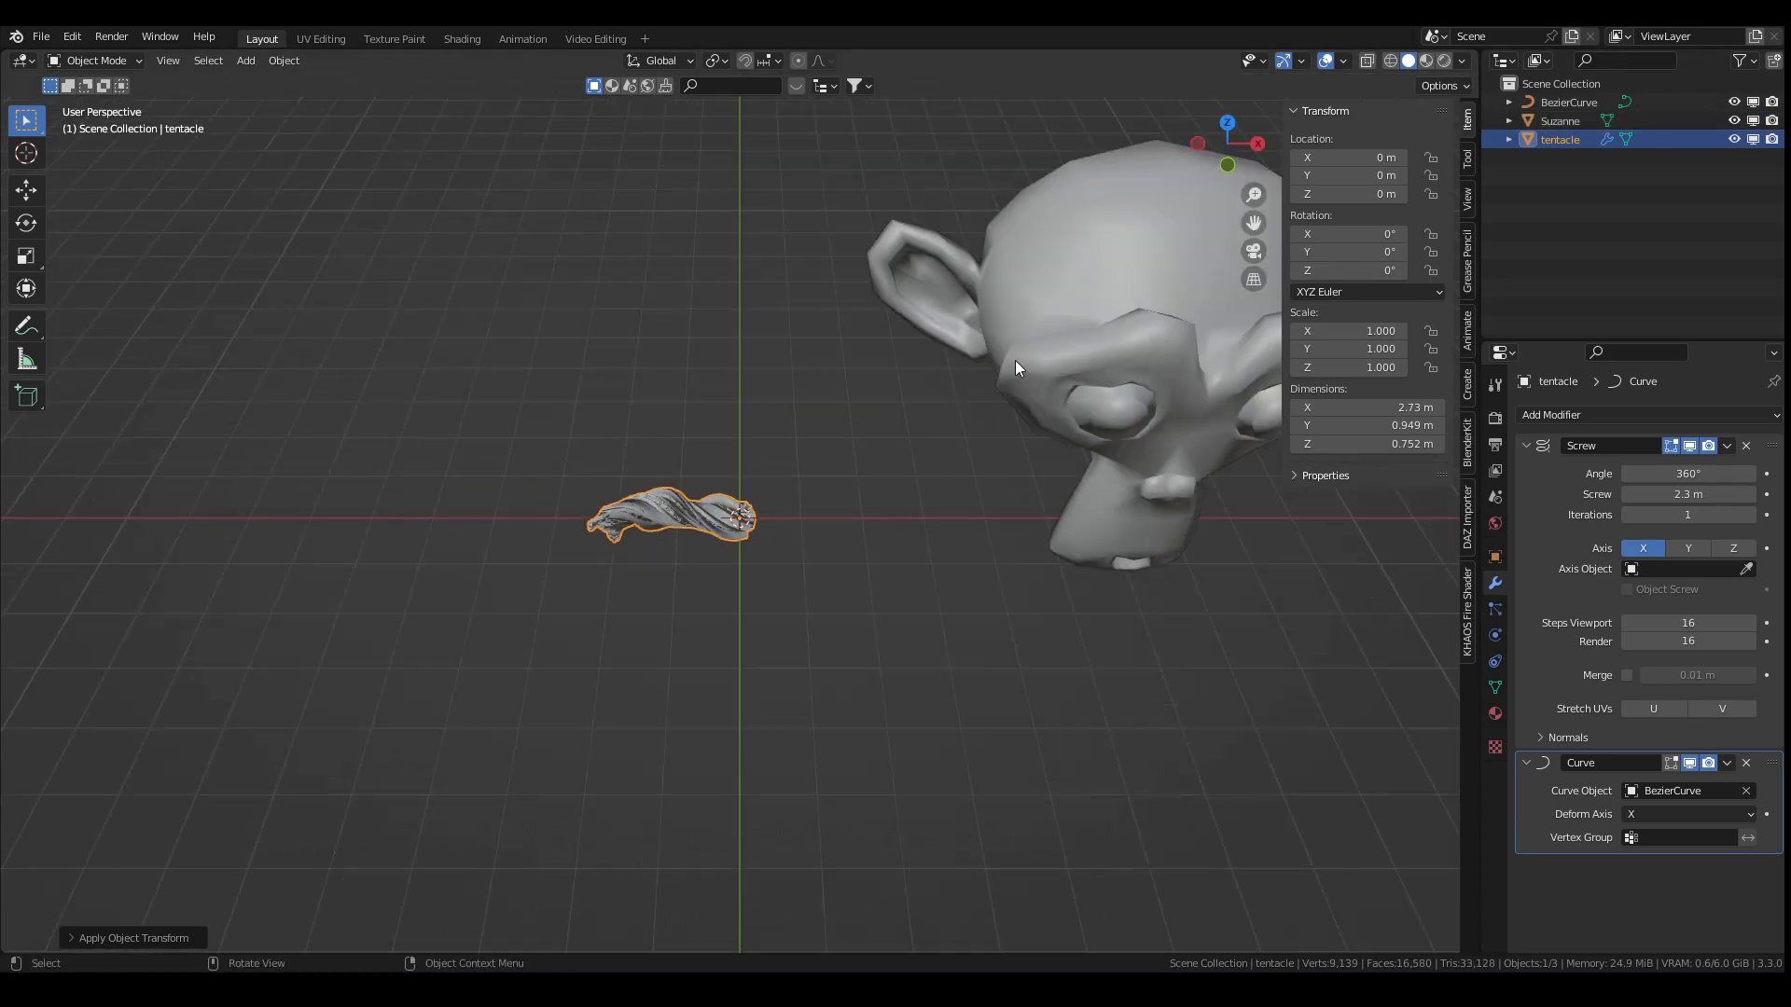
middle_drag(1015, 360, 890, 401)
click(1564, 101)
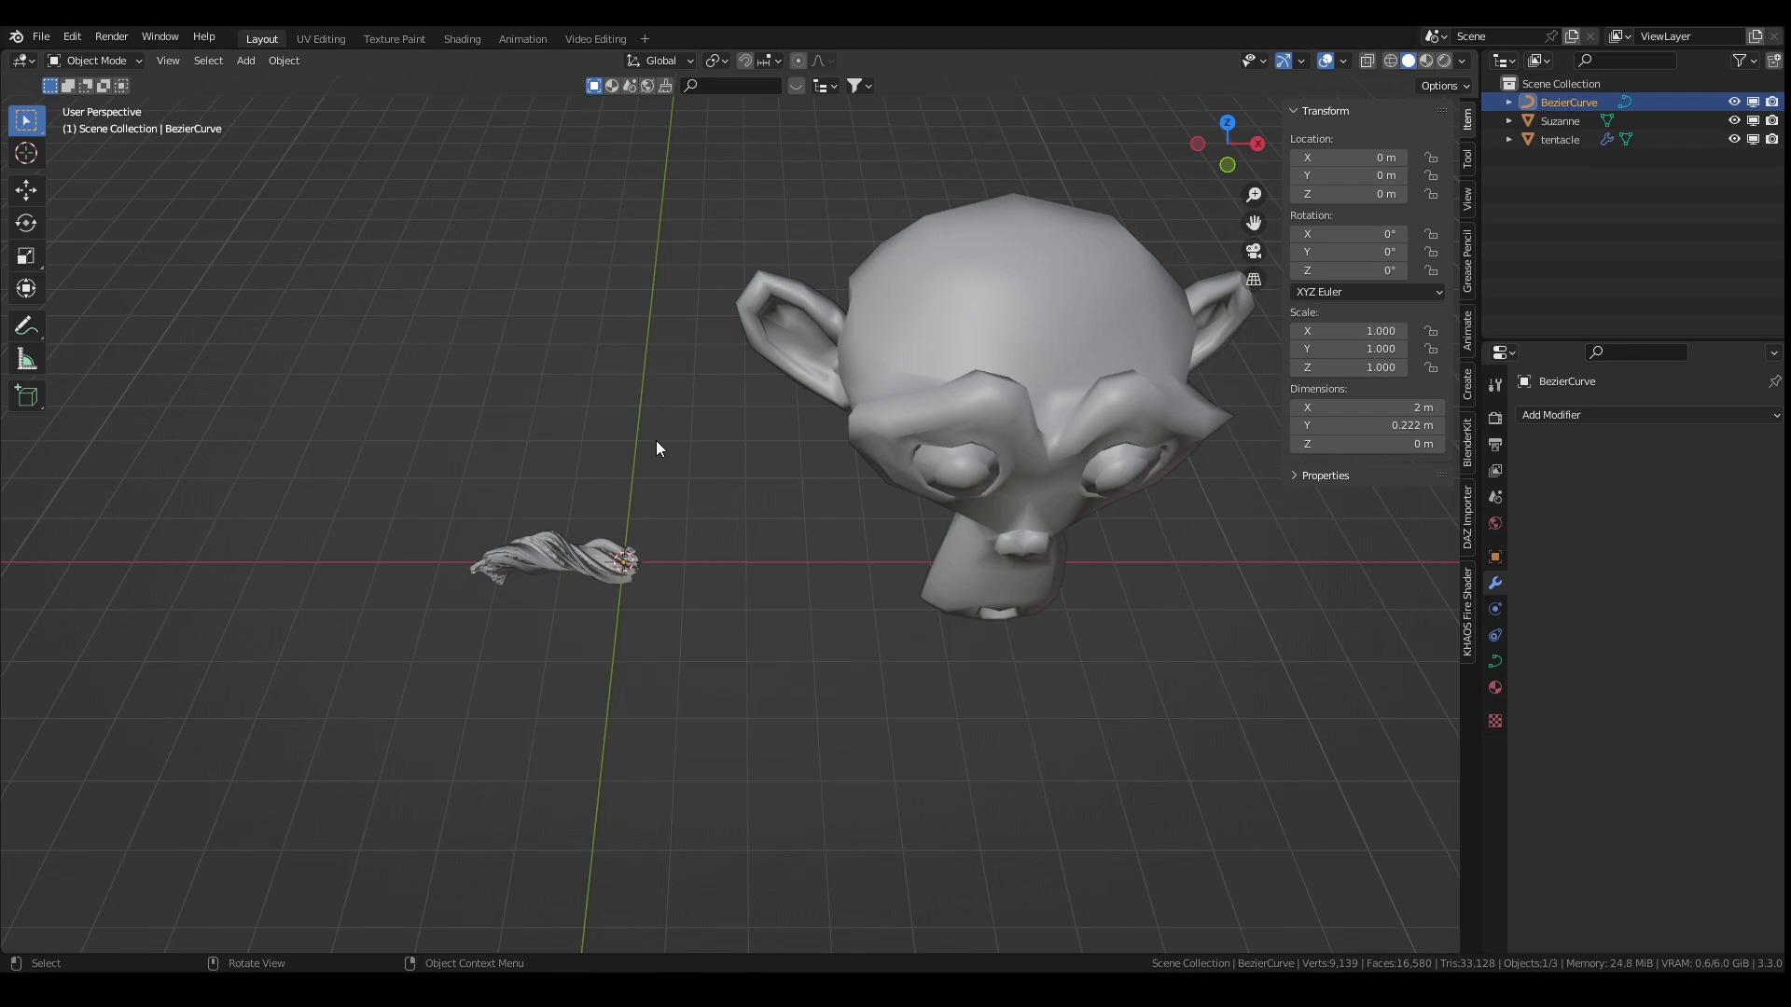
key(Tab)
key(x)
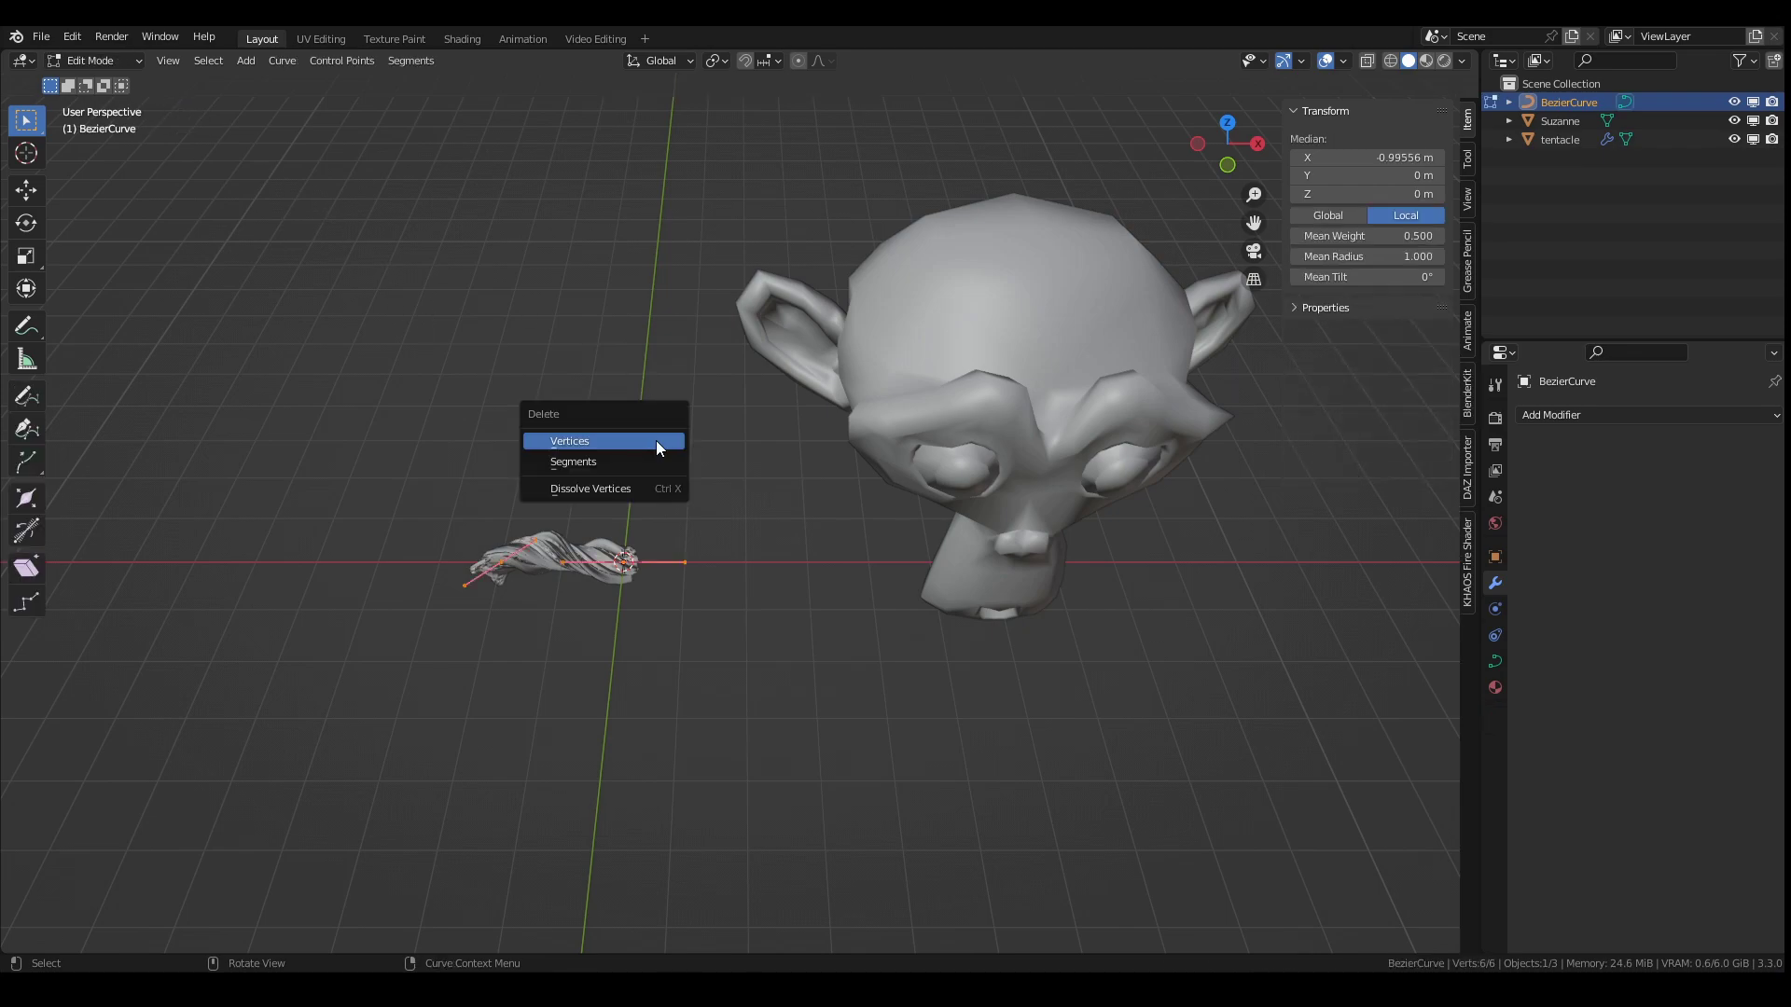
click(657, 440)
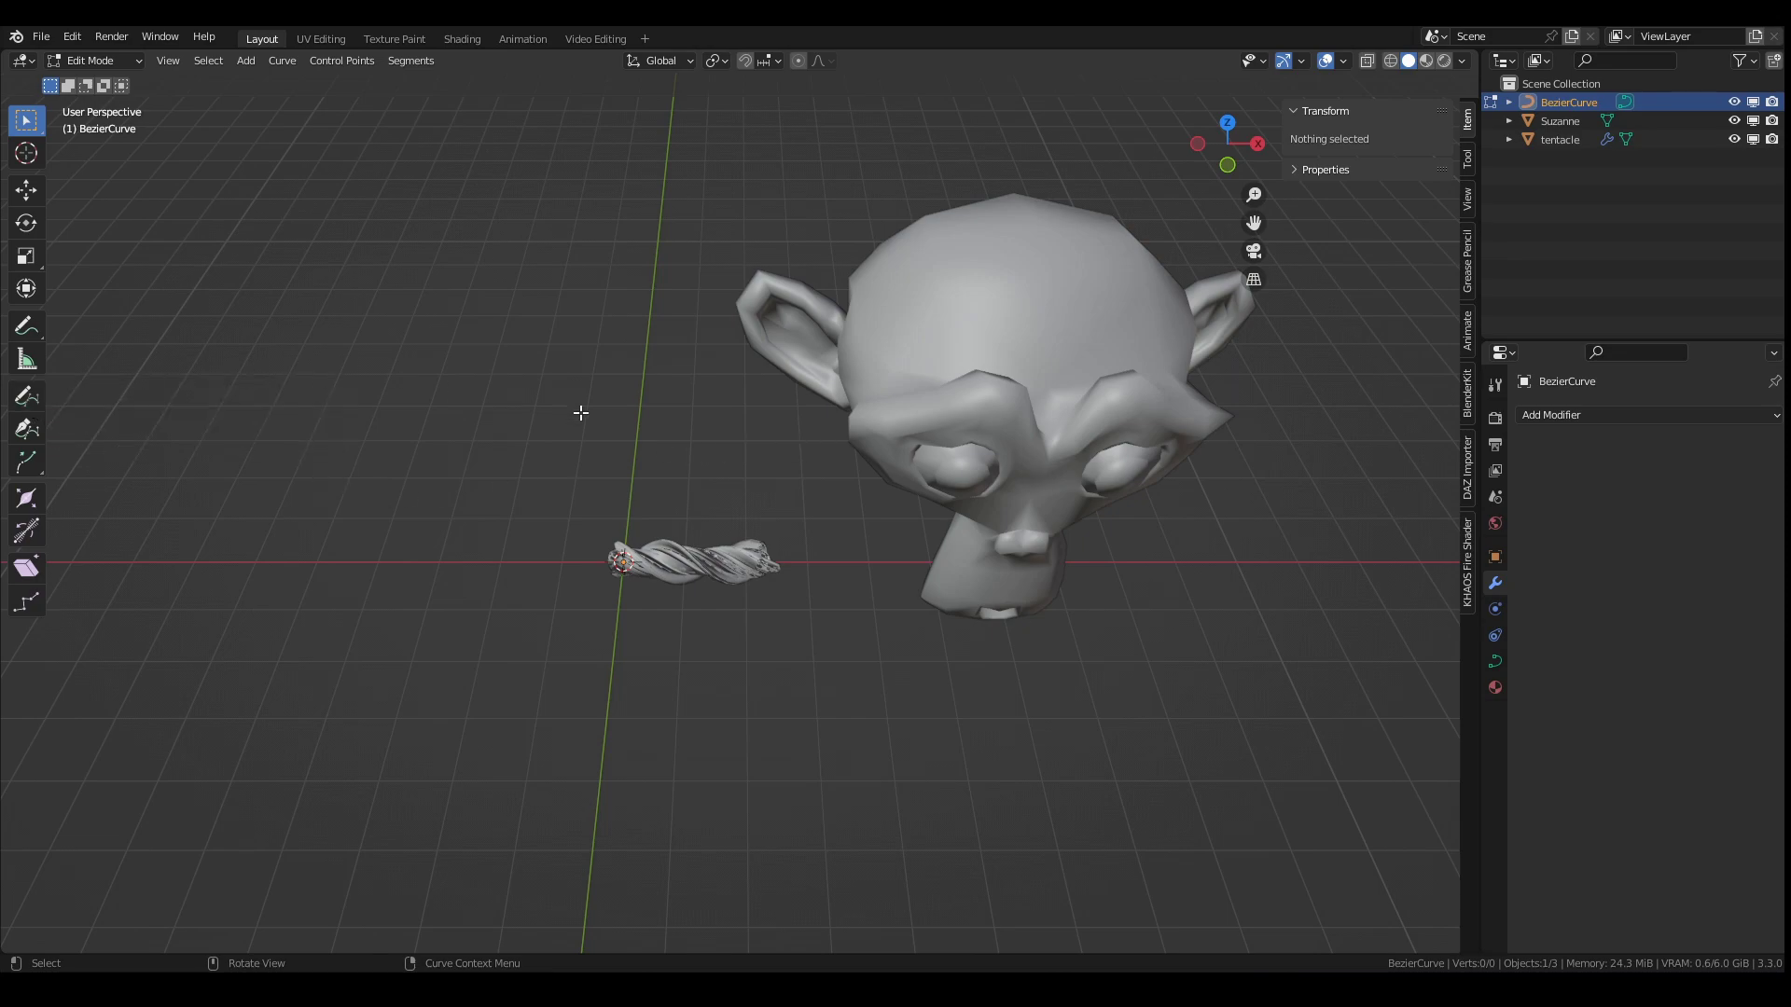
Step: Draw a curve stroke from Suzanne's chin over her head, then return to Object Mode
click(28, 399)
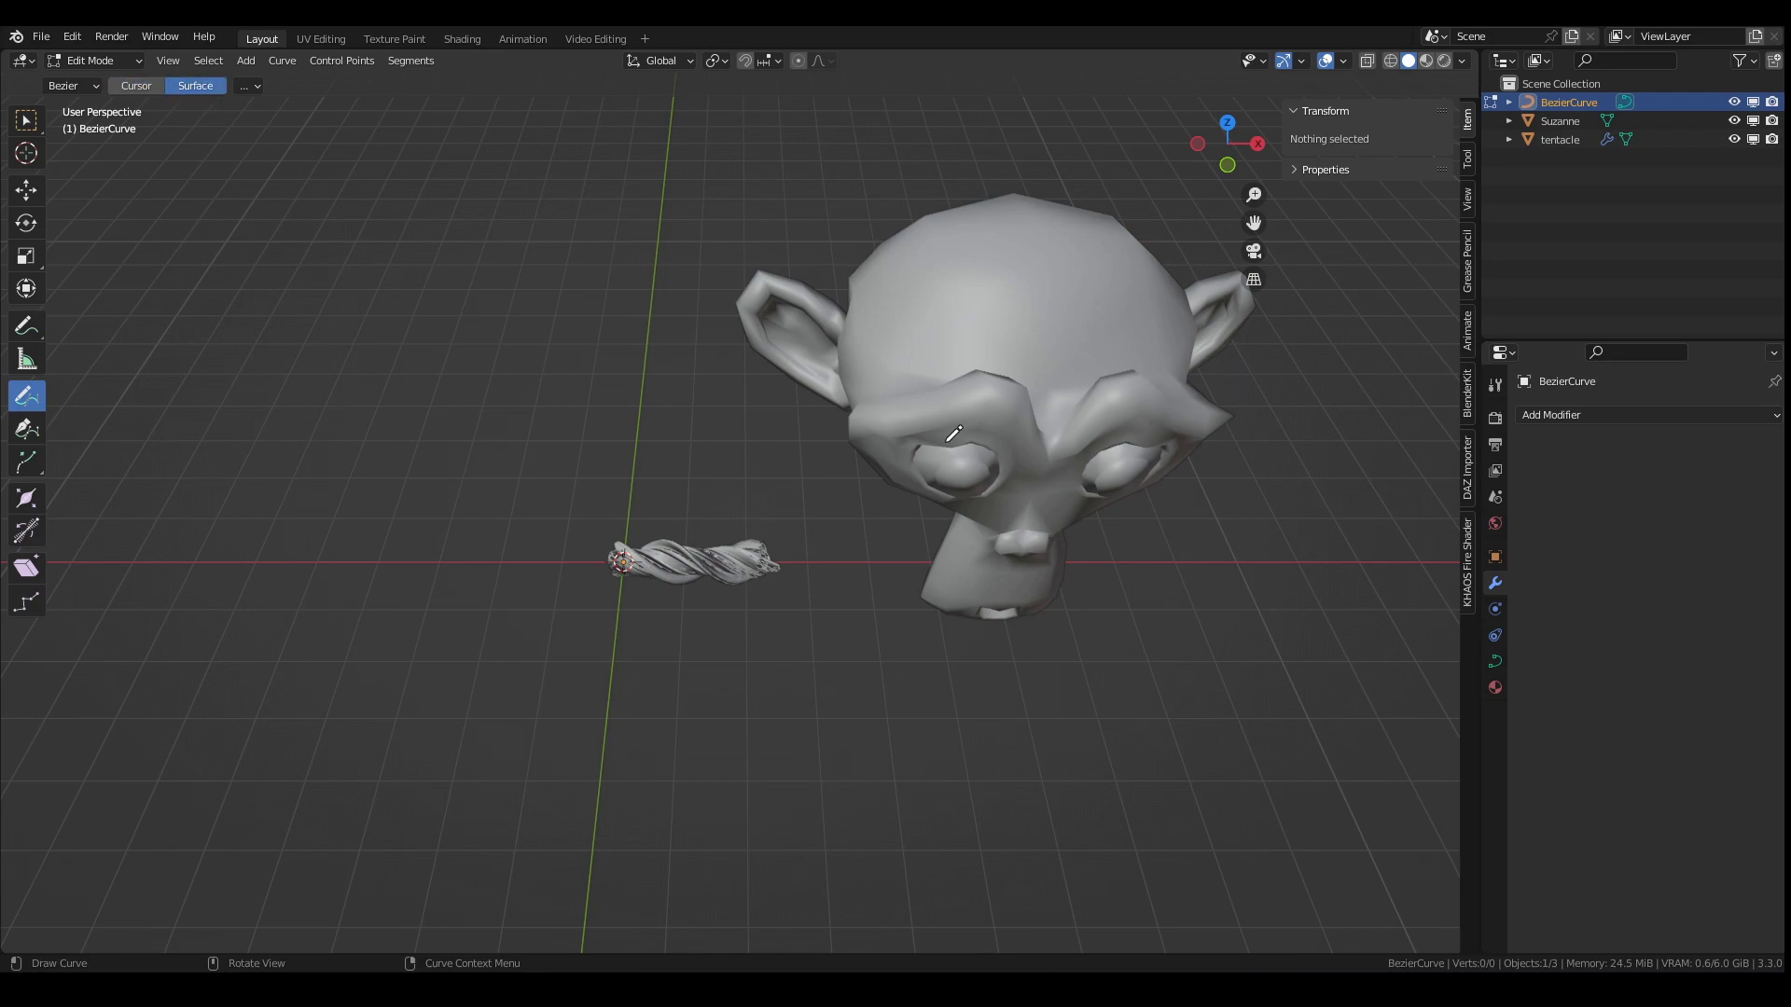
middle_drag(953, 434, 956, 536)
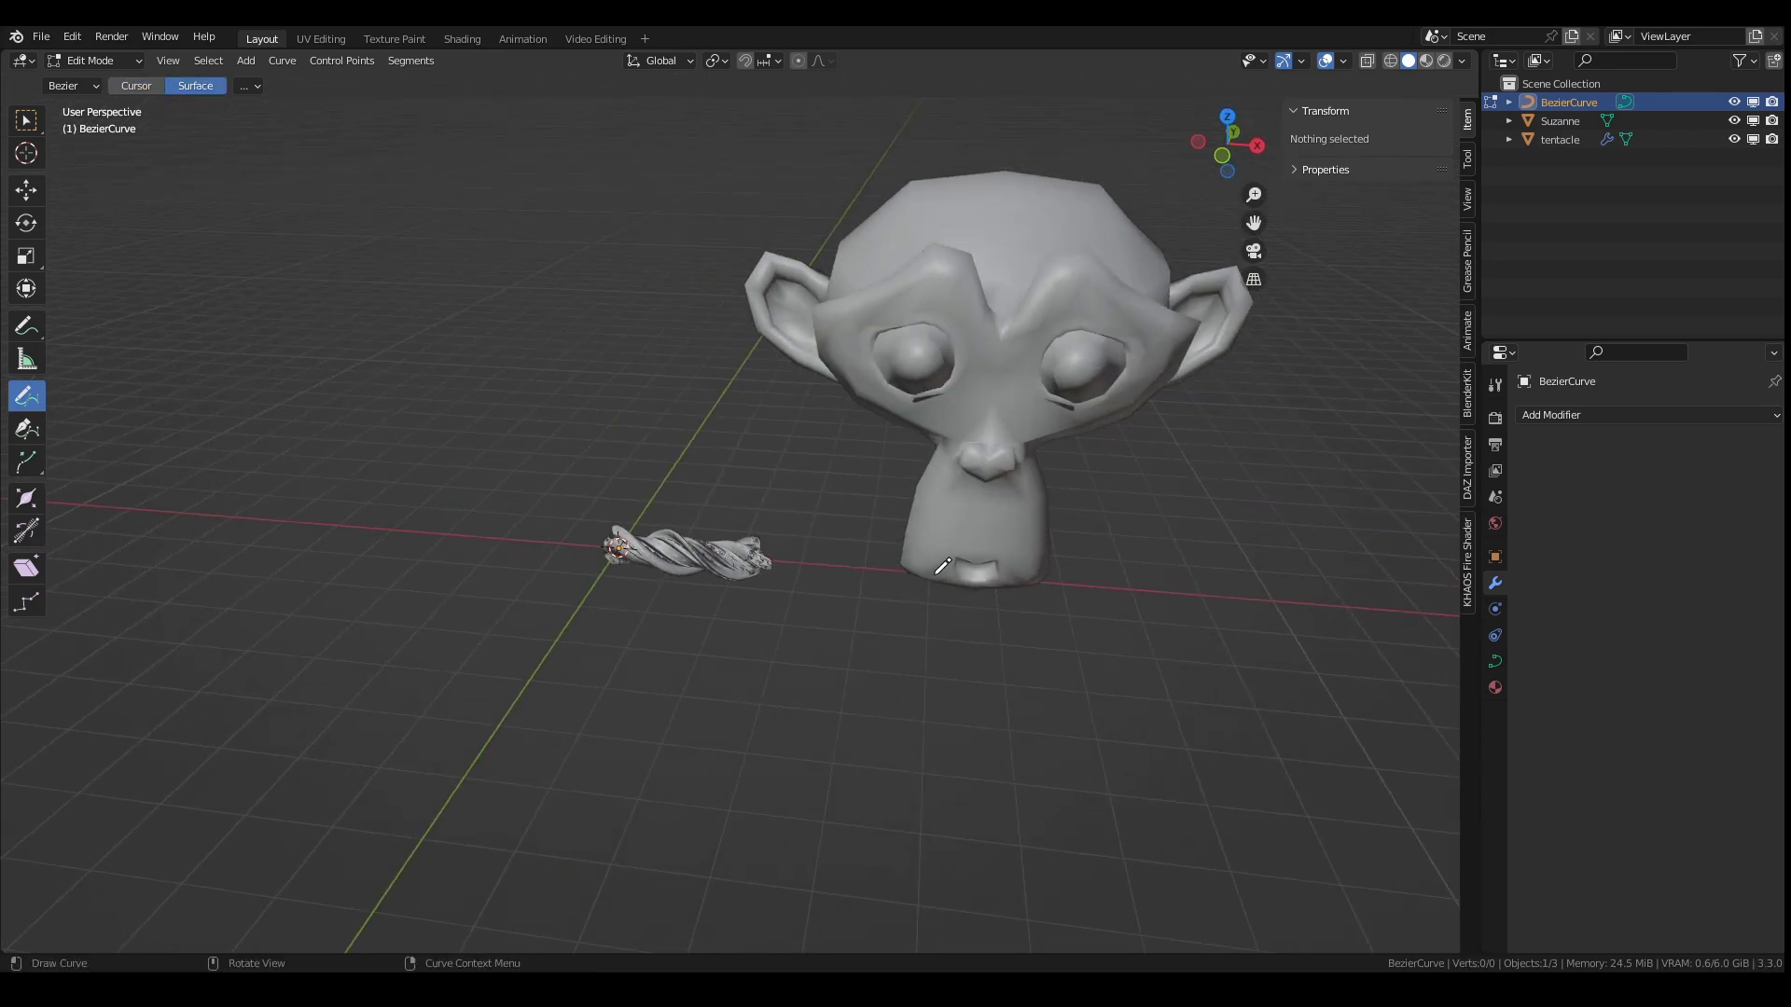
mouse_move(936, 572)
mouse_down()
mouse_move(961, 437)
mouse_move(1026, 411)
mouse_move(966, 313)
mouse_move(1049, 227)
mouse_move(1010, 187)
mouse_move(915, 182)
mouse_move(879, 212)
mouse_move(886, 259)
mouse_move(977, 262)
mouse_move(961, 222)
mouse_up()
mouse_move(938, 307)
middle_down()
mouse_move(1054, 307)
mouse_move(923, 306)
mouse_move(959, 448)
mouse_move(1041, 530)
middle_up()
click(101, 61)
click(122, 82)
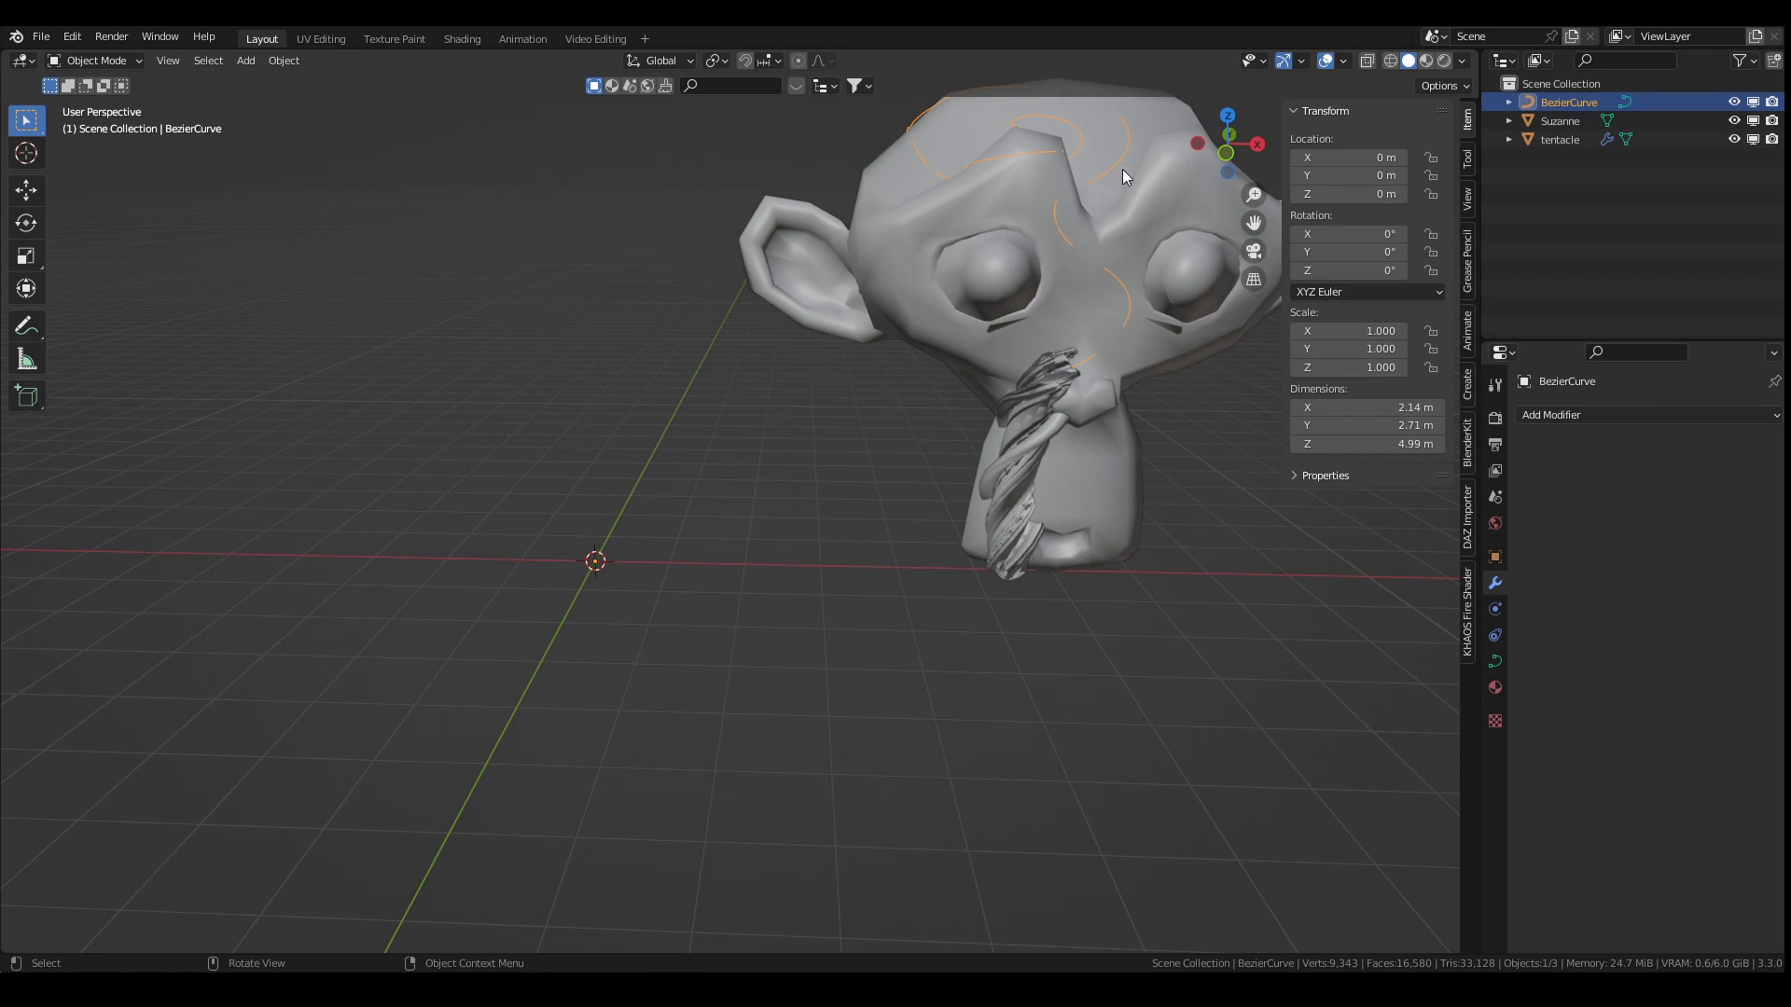
Step: Select the tentacle and raise its Screw offset to 15.7 m
middle_drag(1103, 298, 830, 562)
click(762, 608)
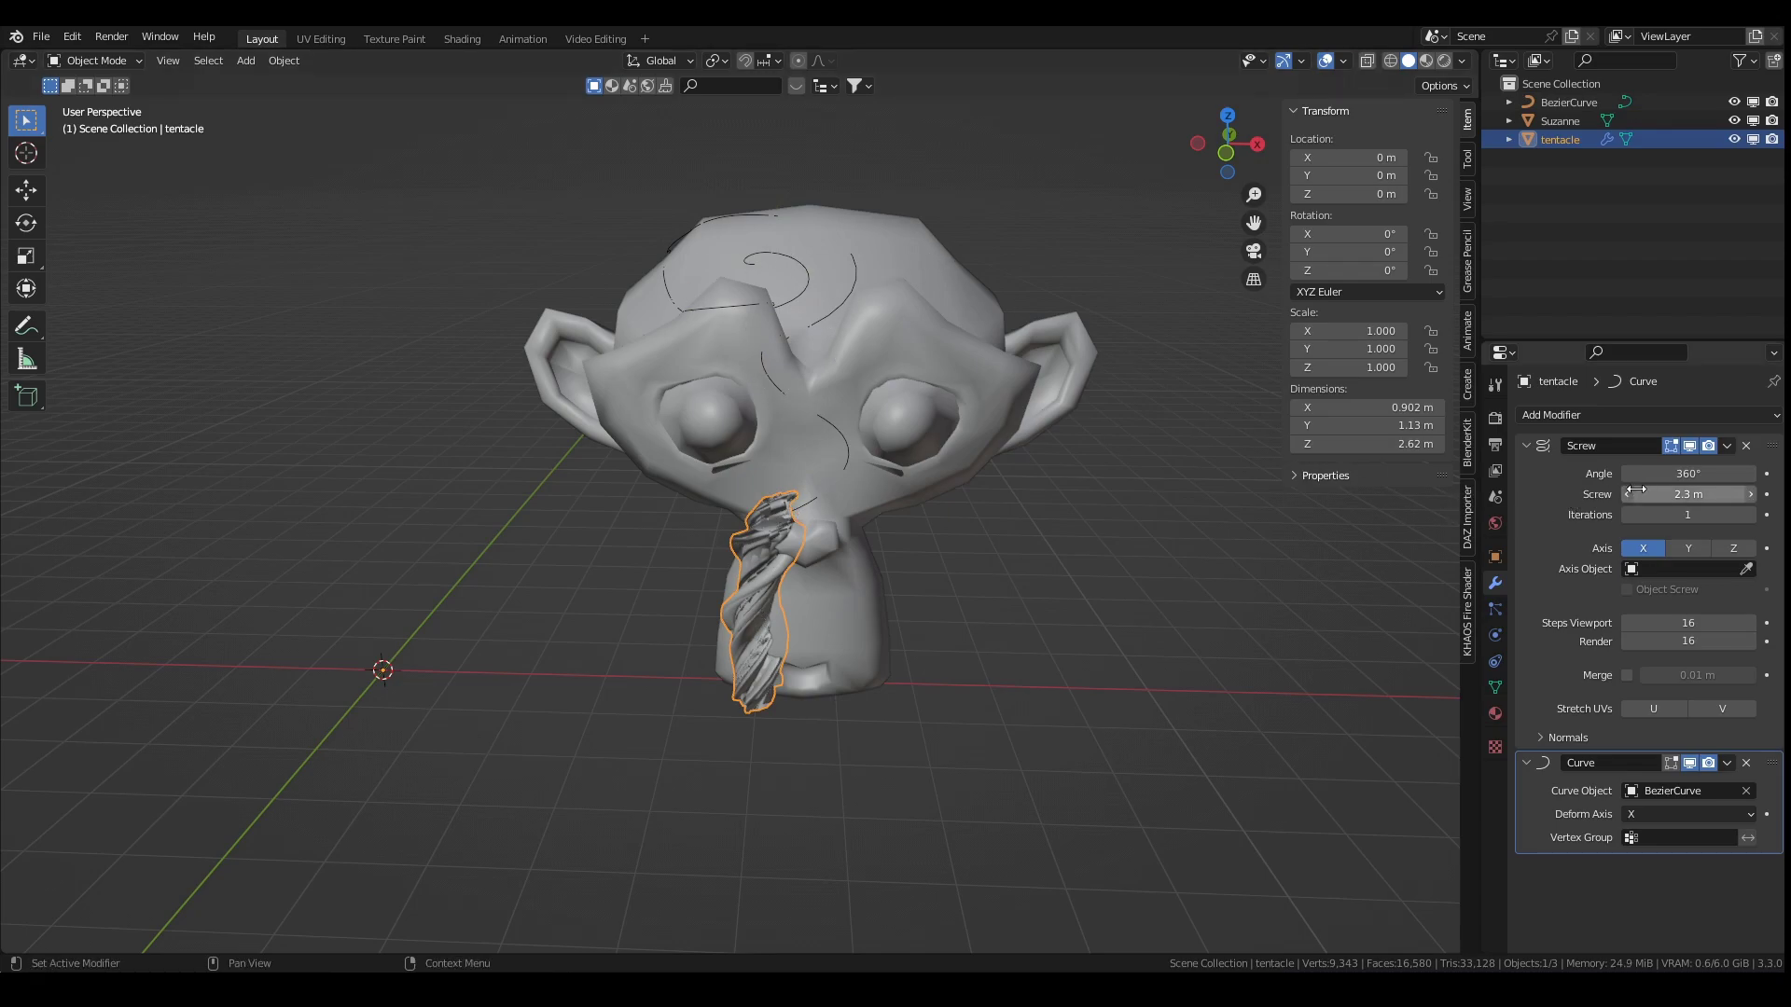
drag(1676, 494, 1789, 495)
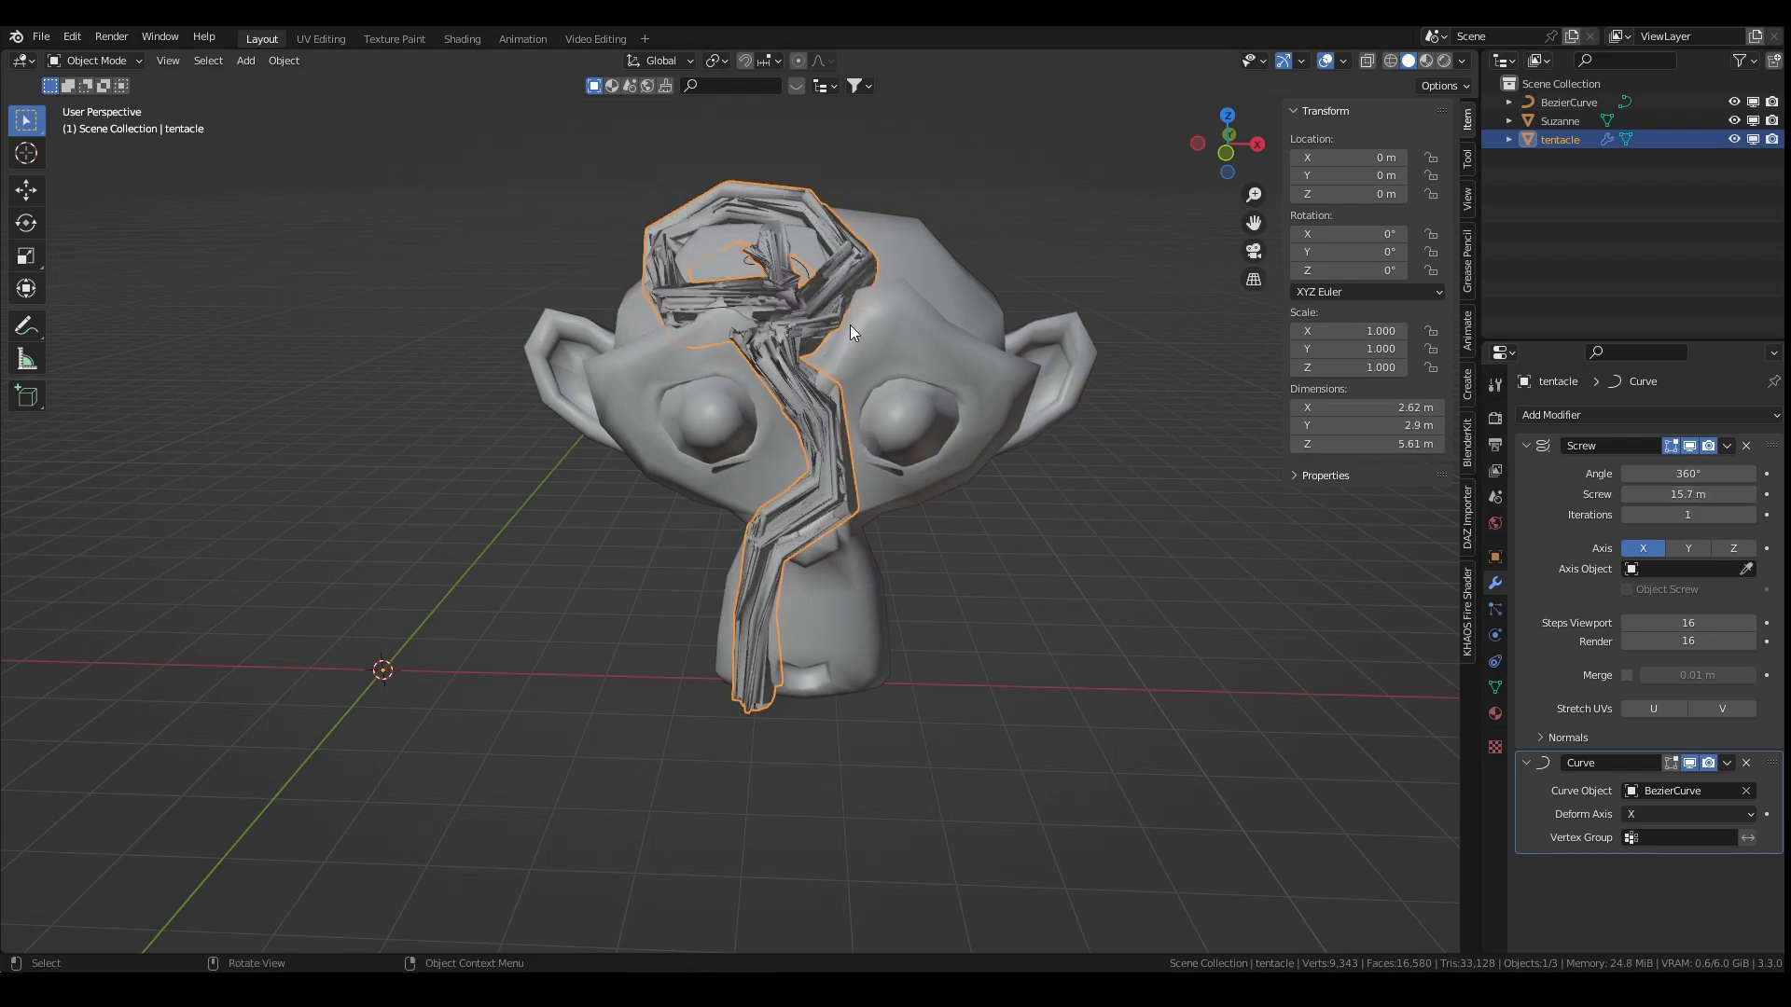
middle_drag(849, 325, 1021, 406)
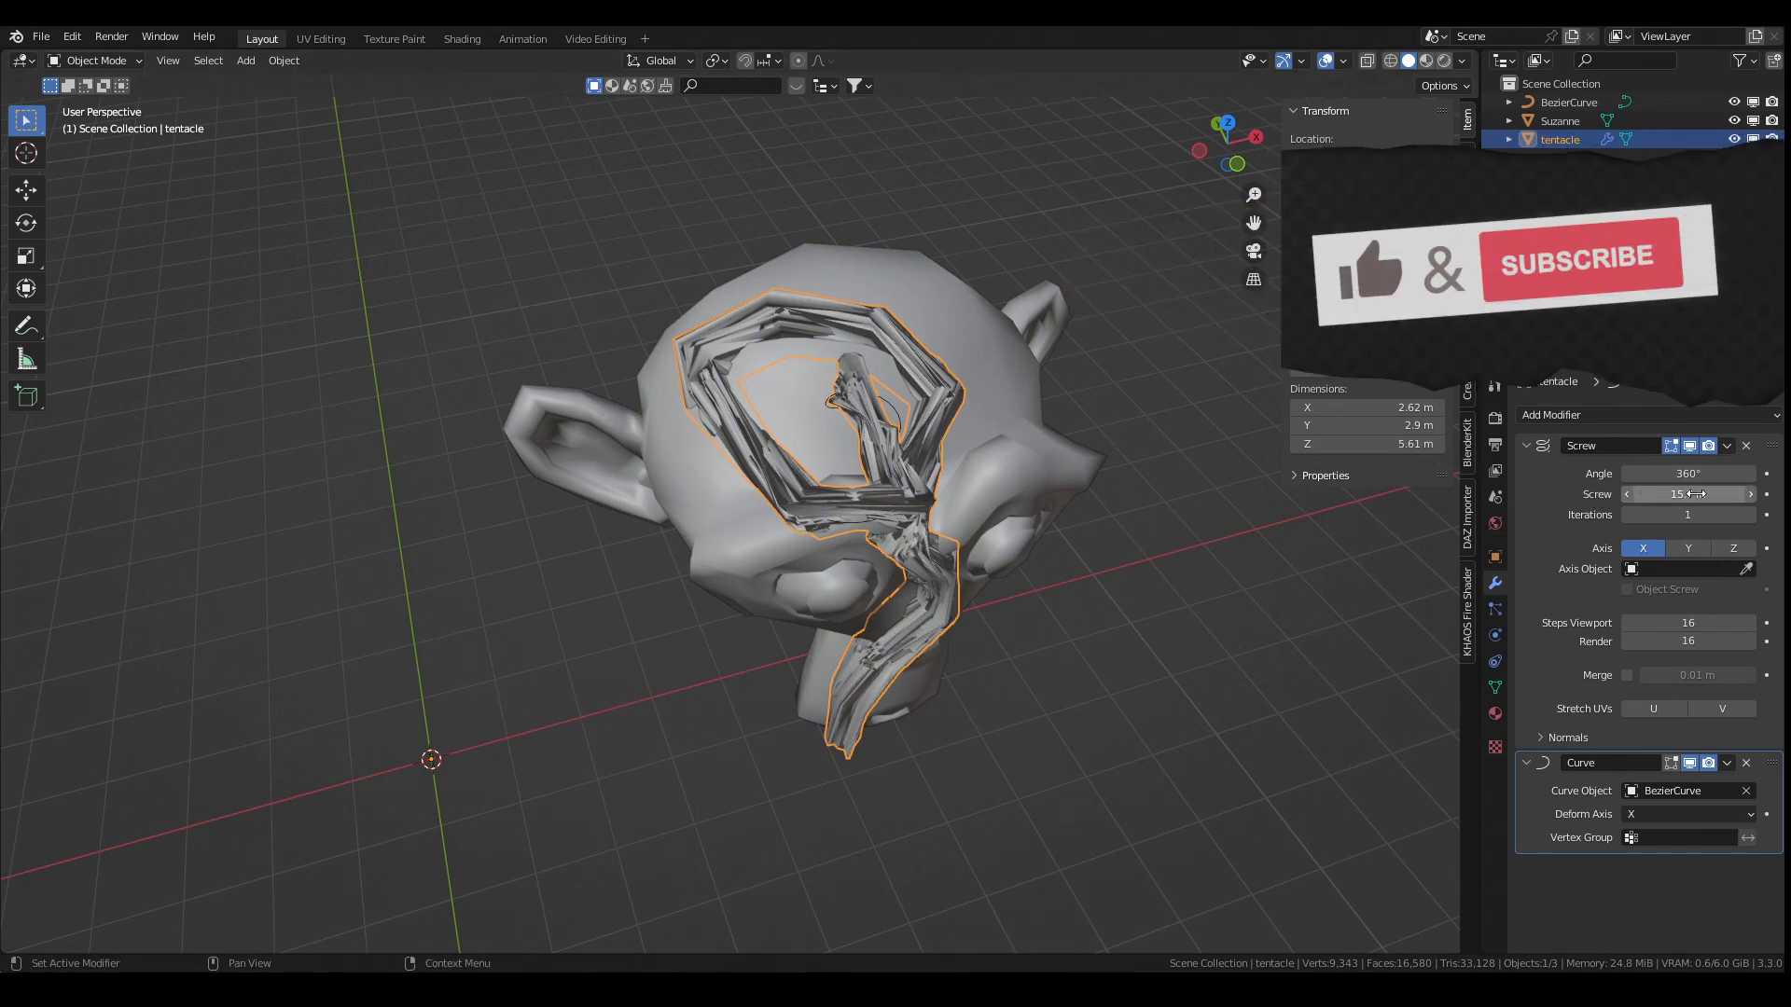
Step: Set the tentacle's Screw to 3 iterations with a 5.3 m offset
drag(1695, 495, 1585, 494)
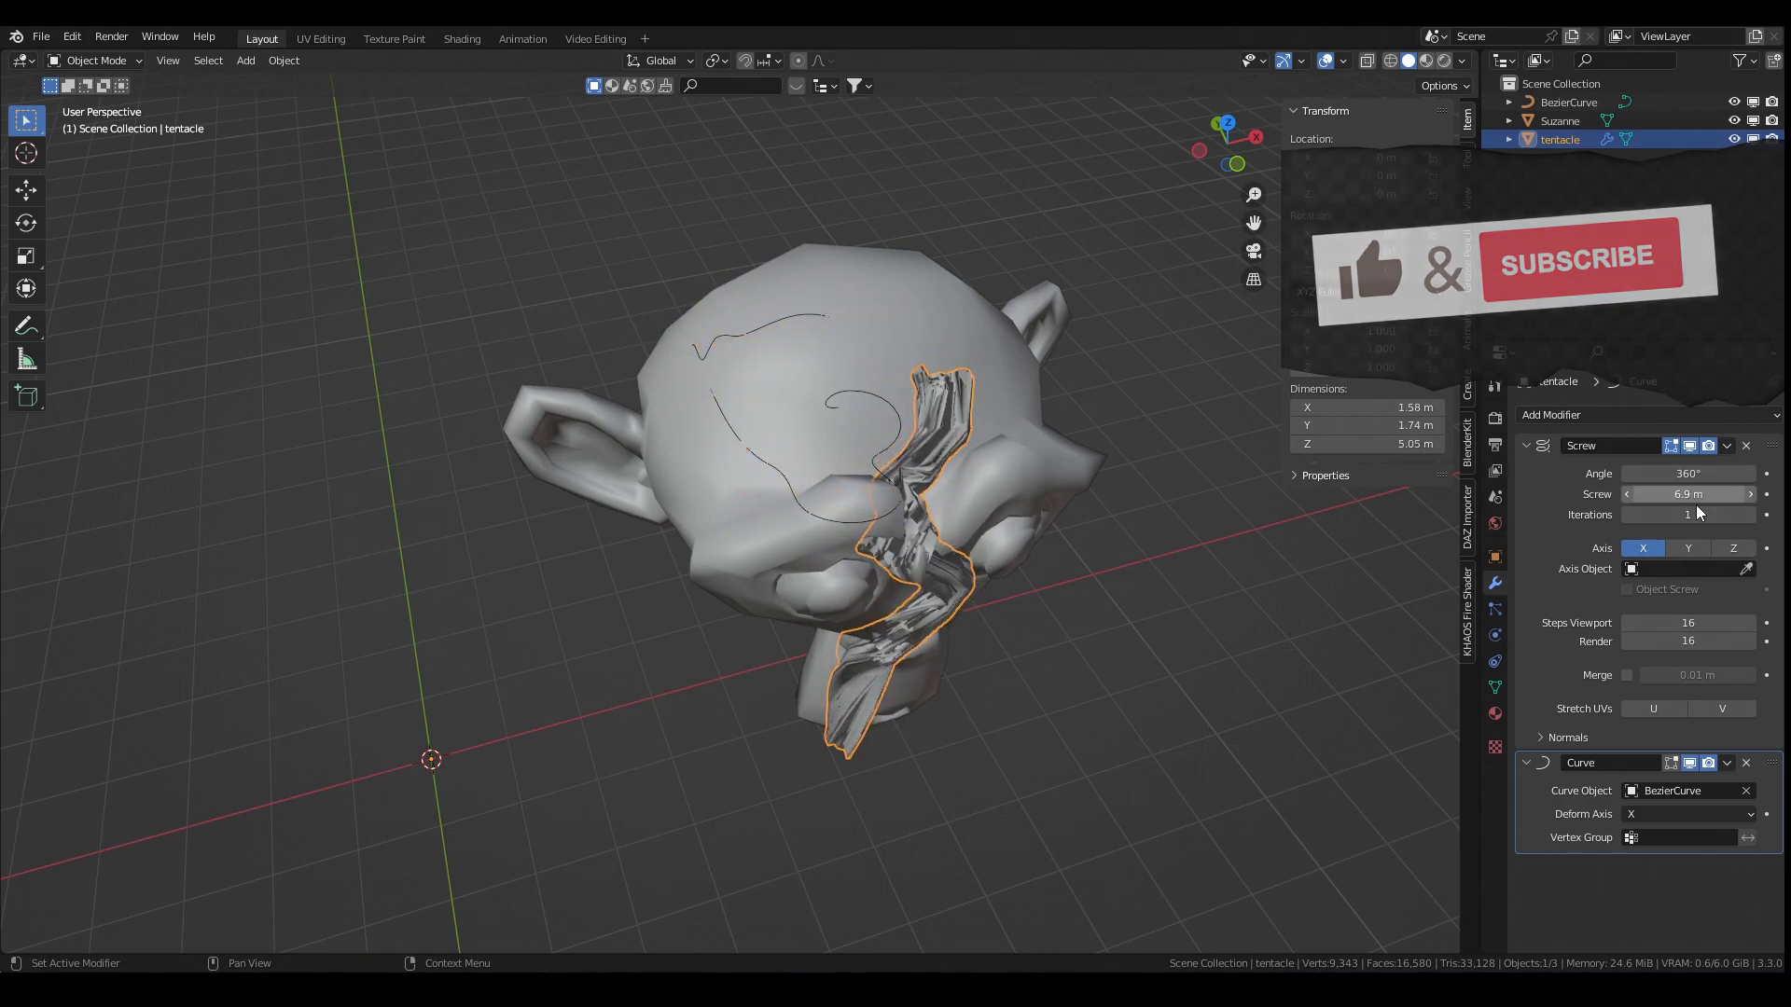
click(1750, 515)
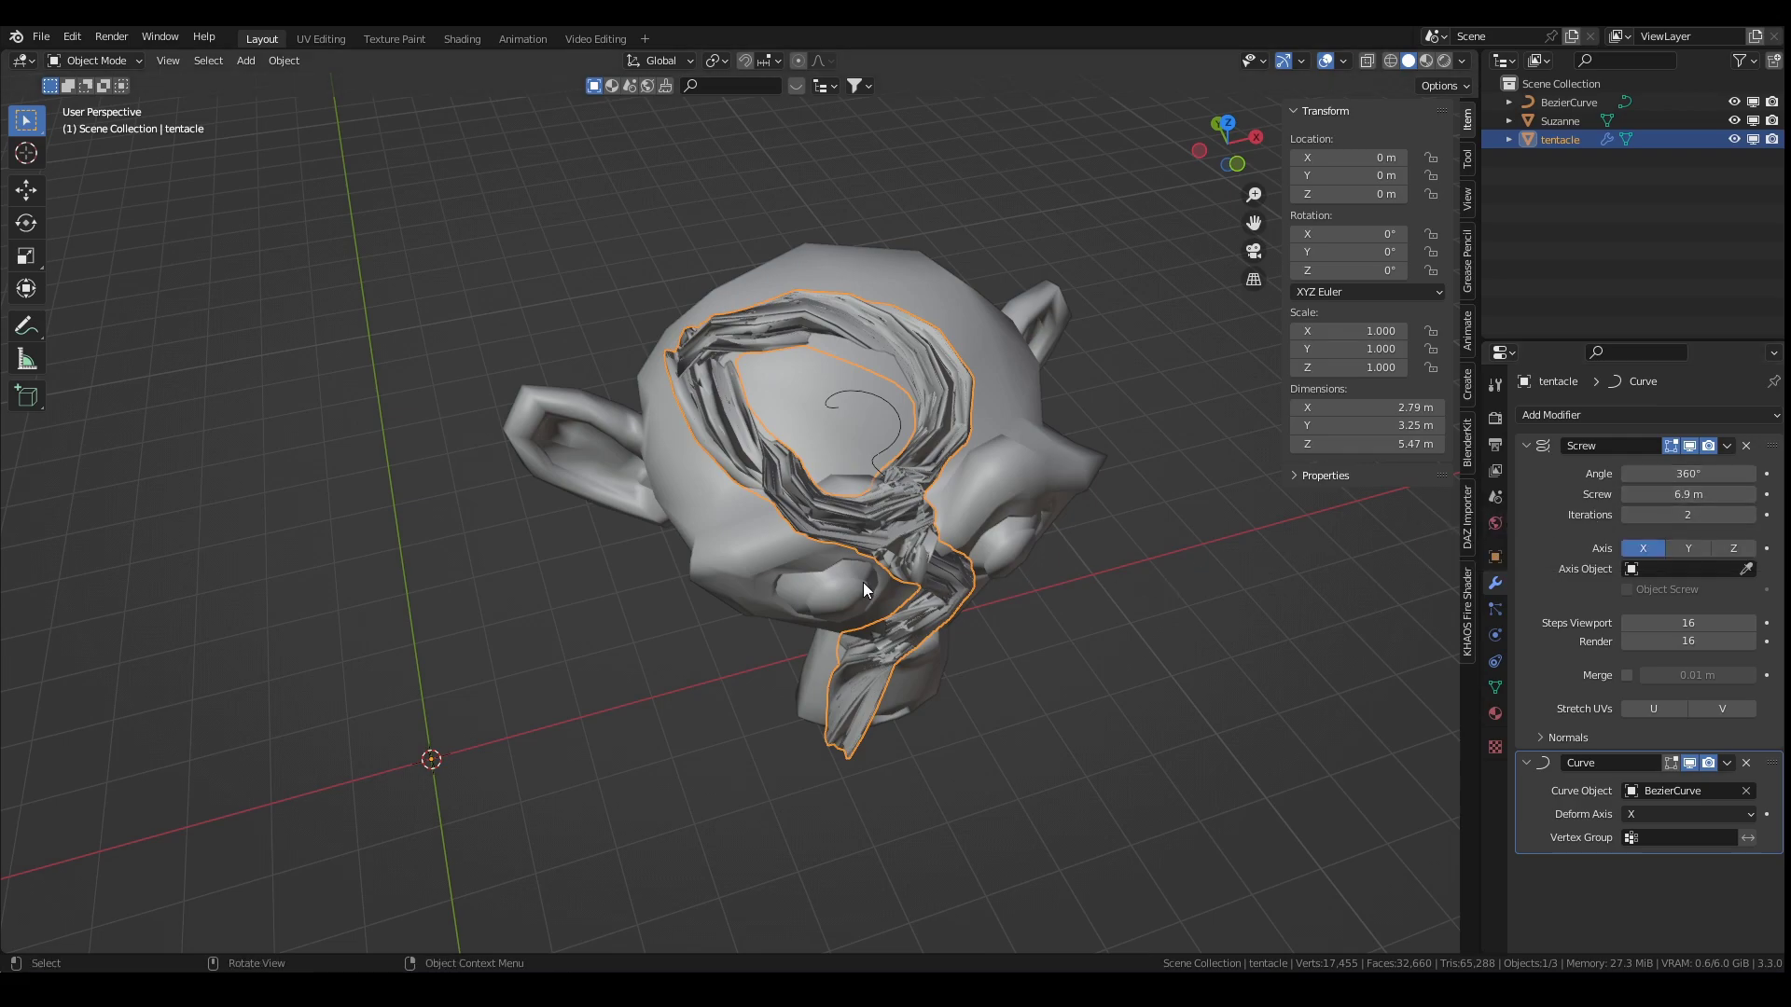
click(1750, 515)
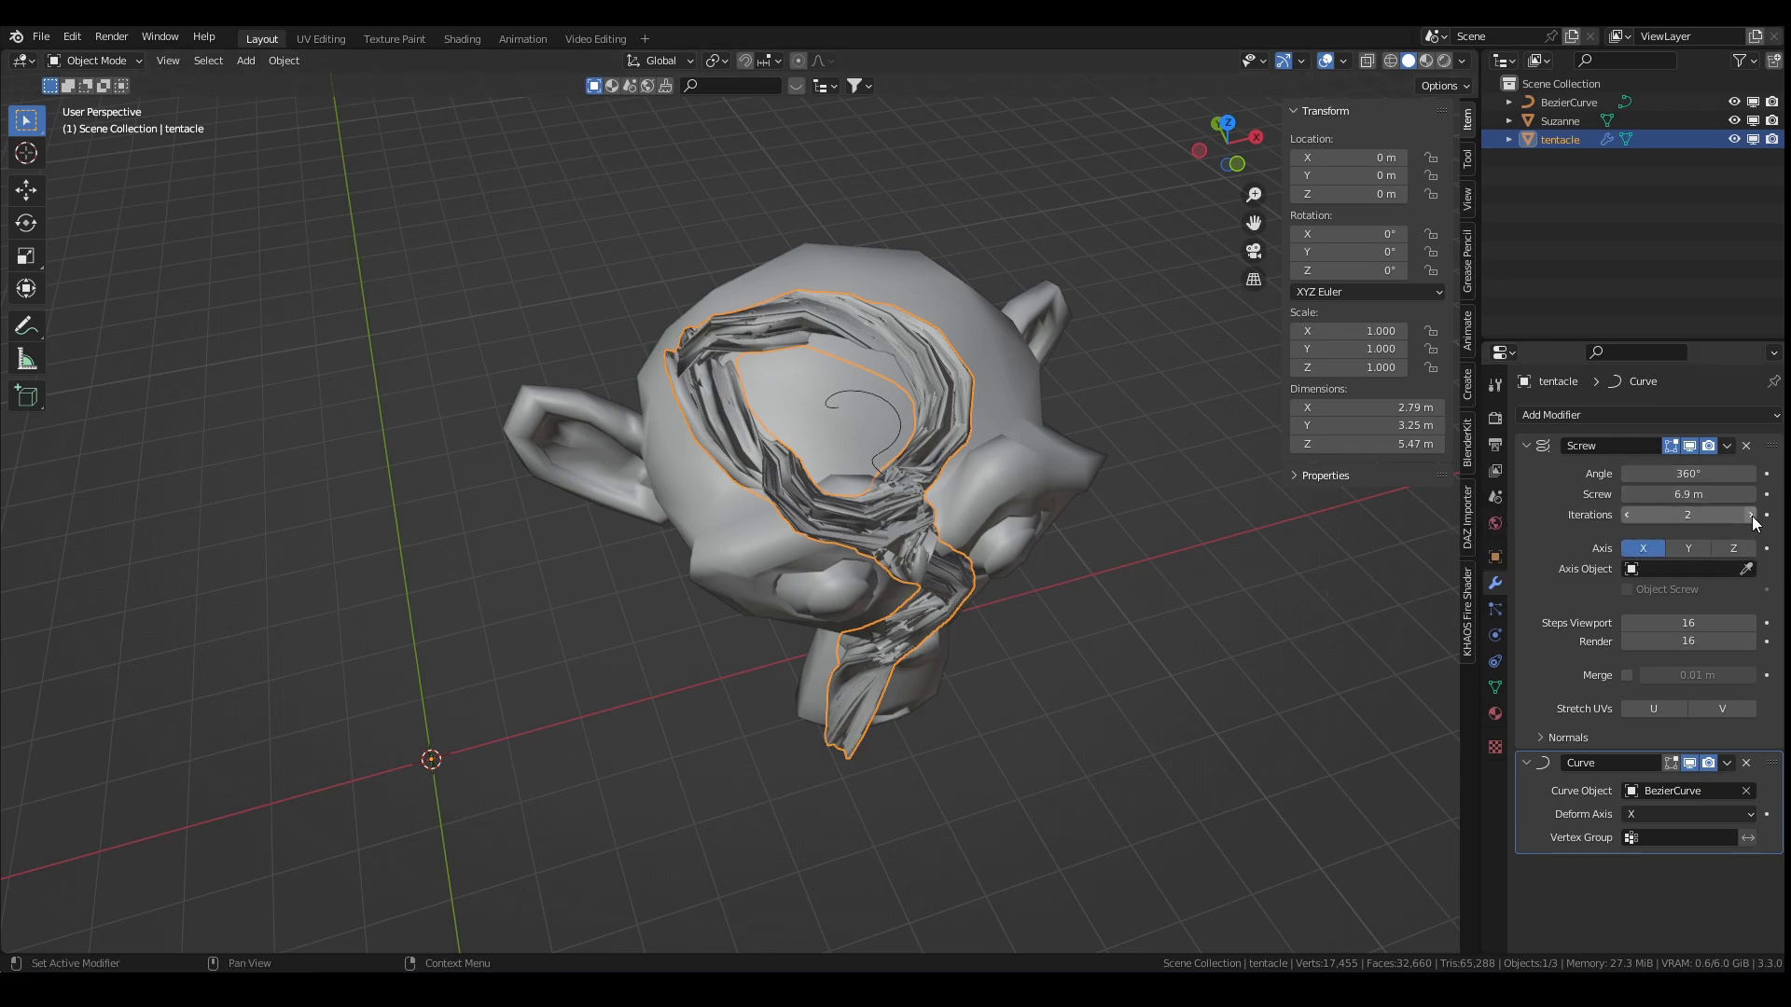
drag(1726, 494, 1632, 494)
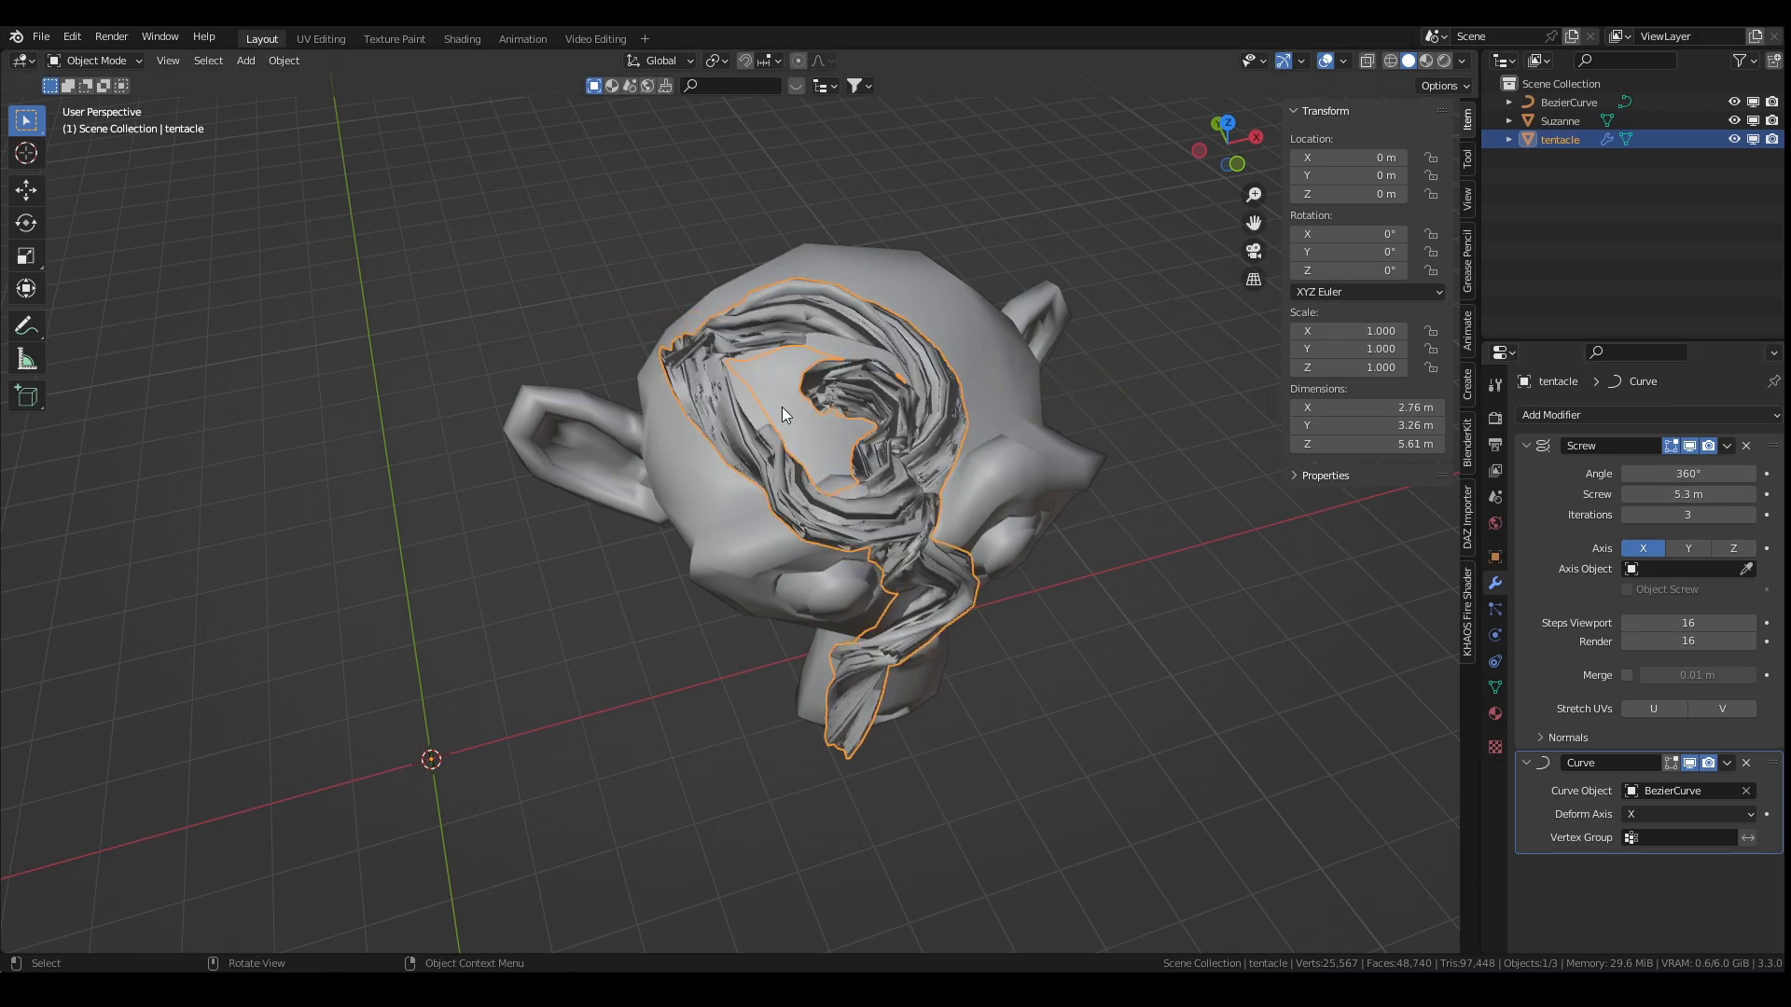
middle_drag(782, 407, 818, 403)
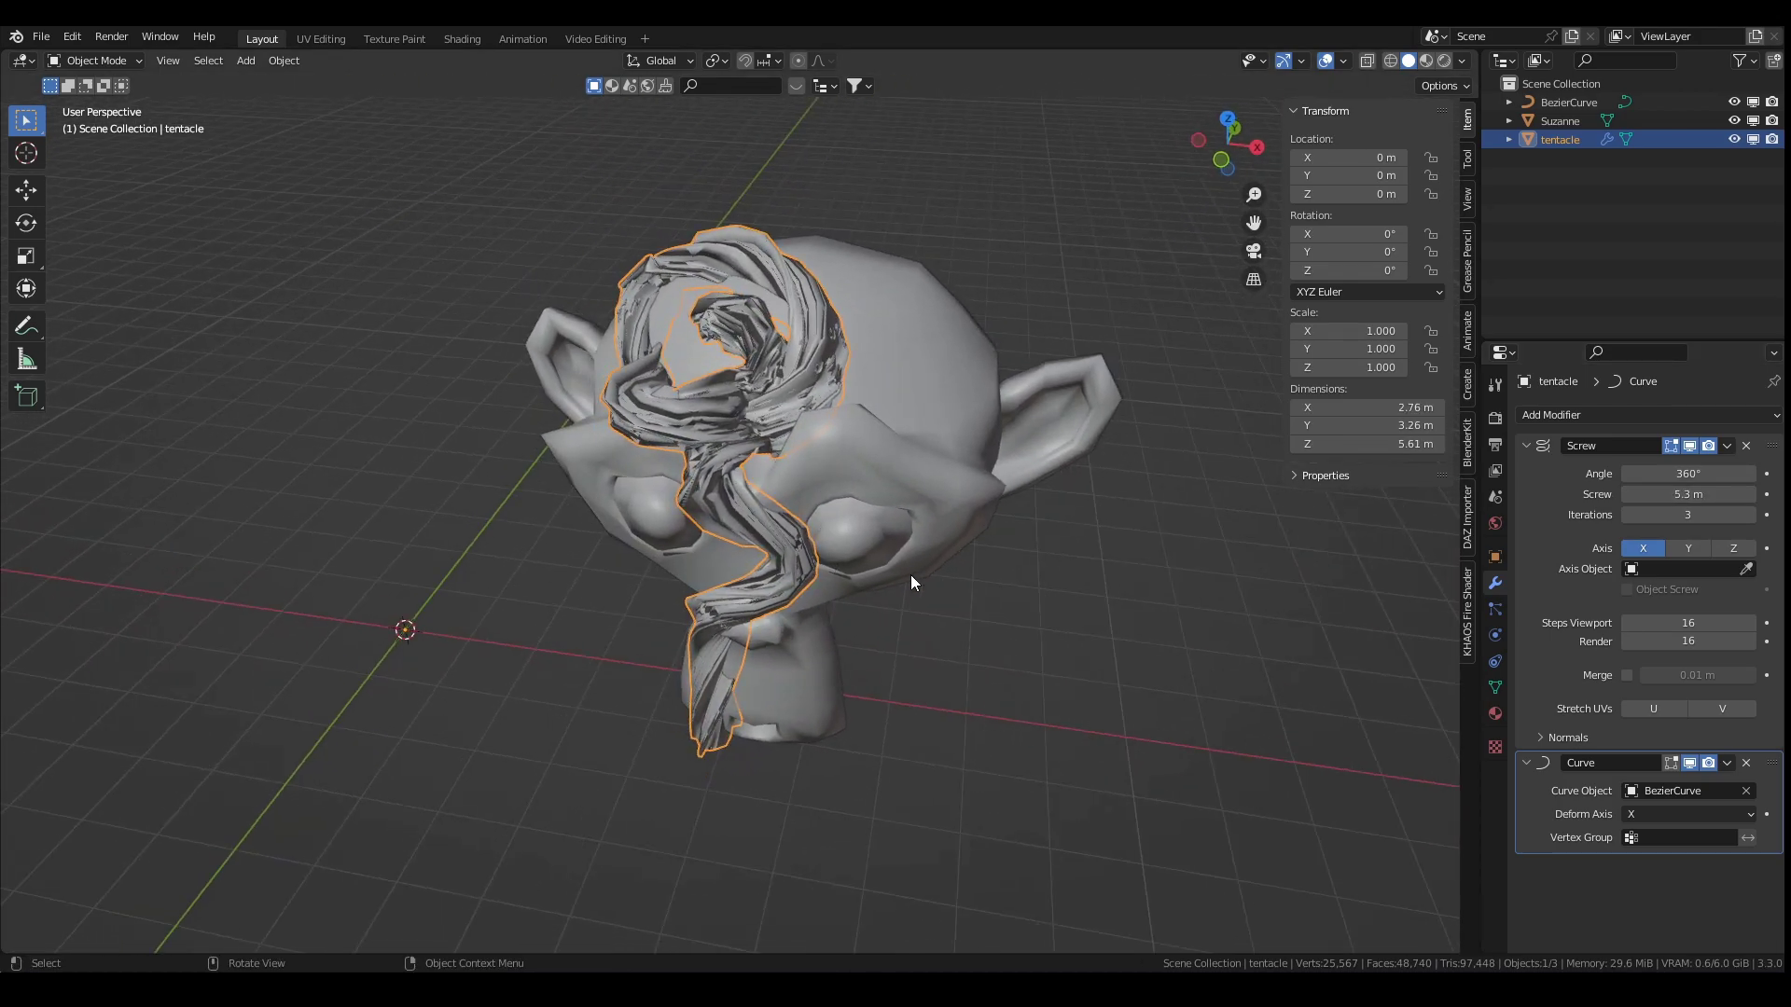
Step: Scale the tentacle down to 0.653 and apply its scale
key(s)
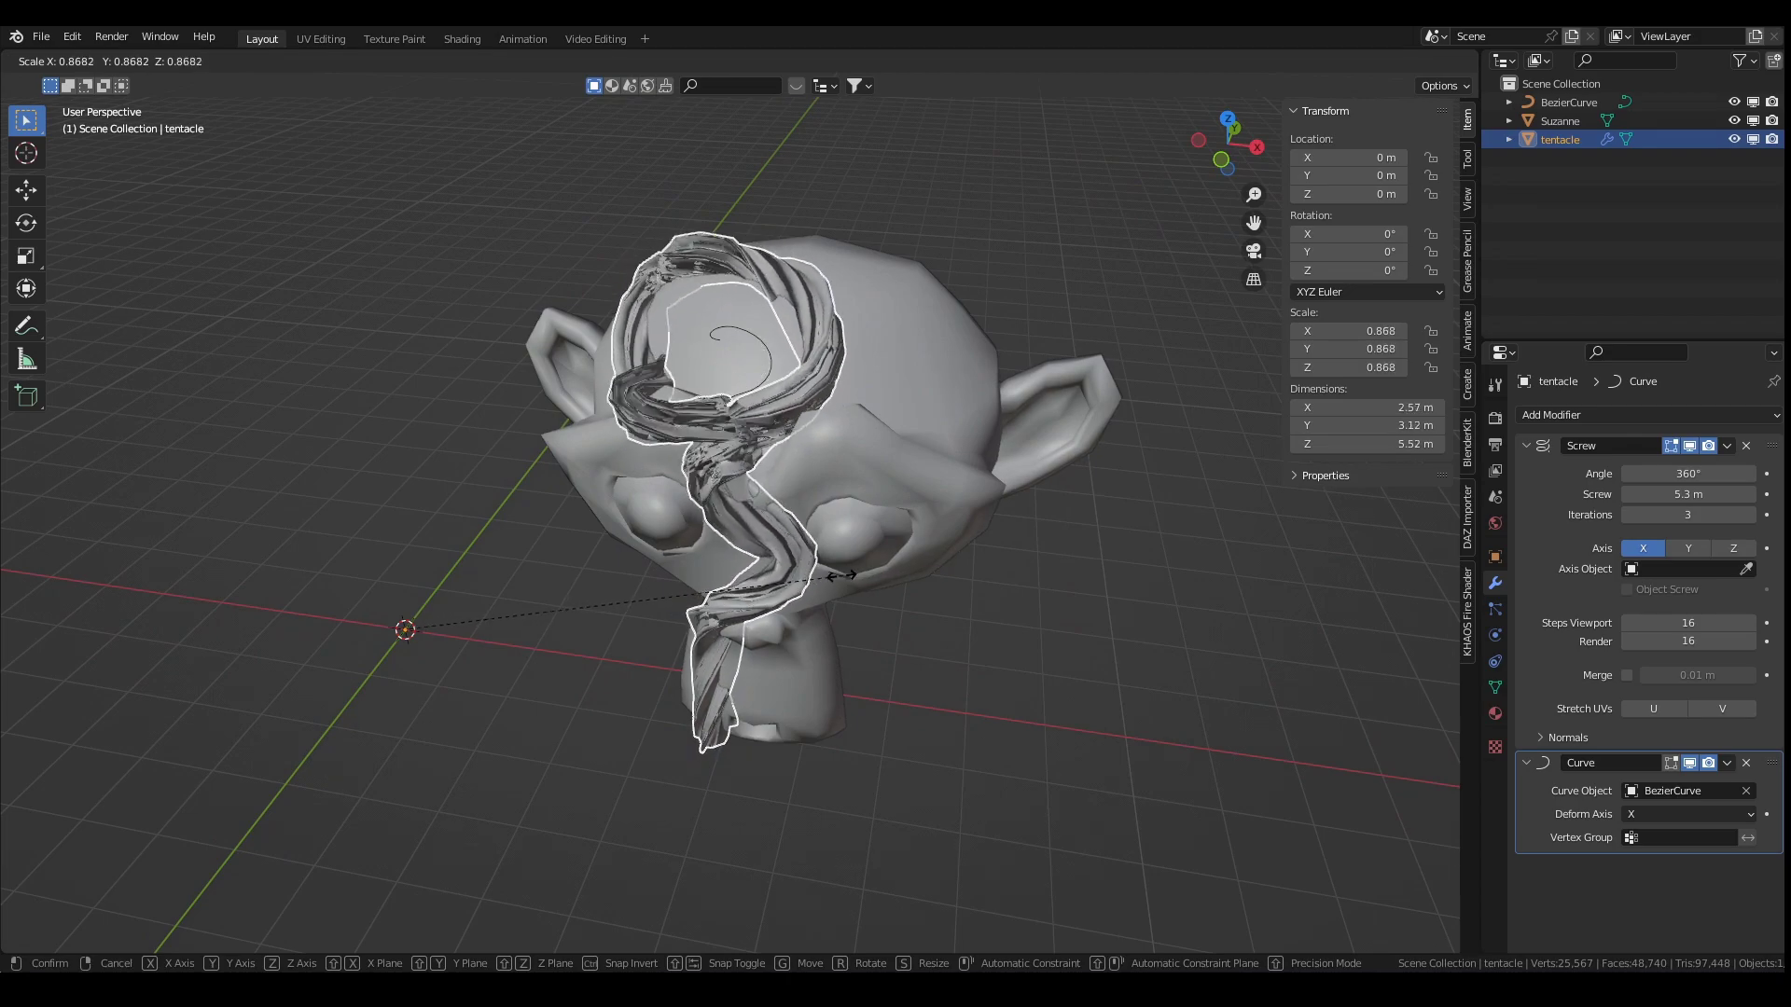
click(731, 576)
key(ctrl+a)
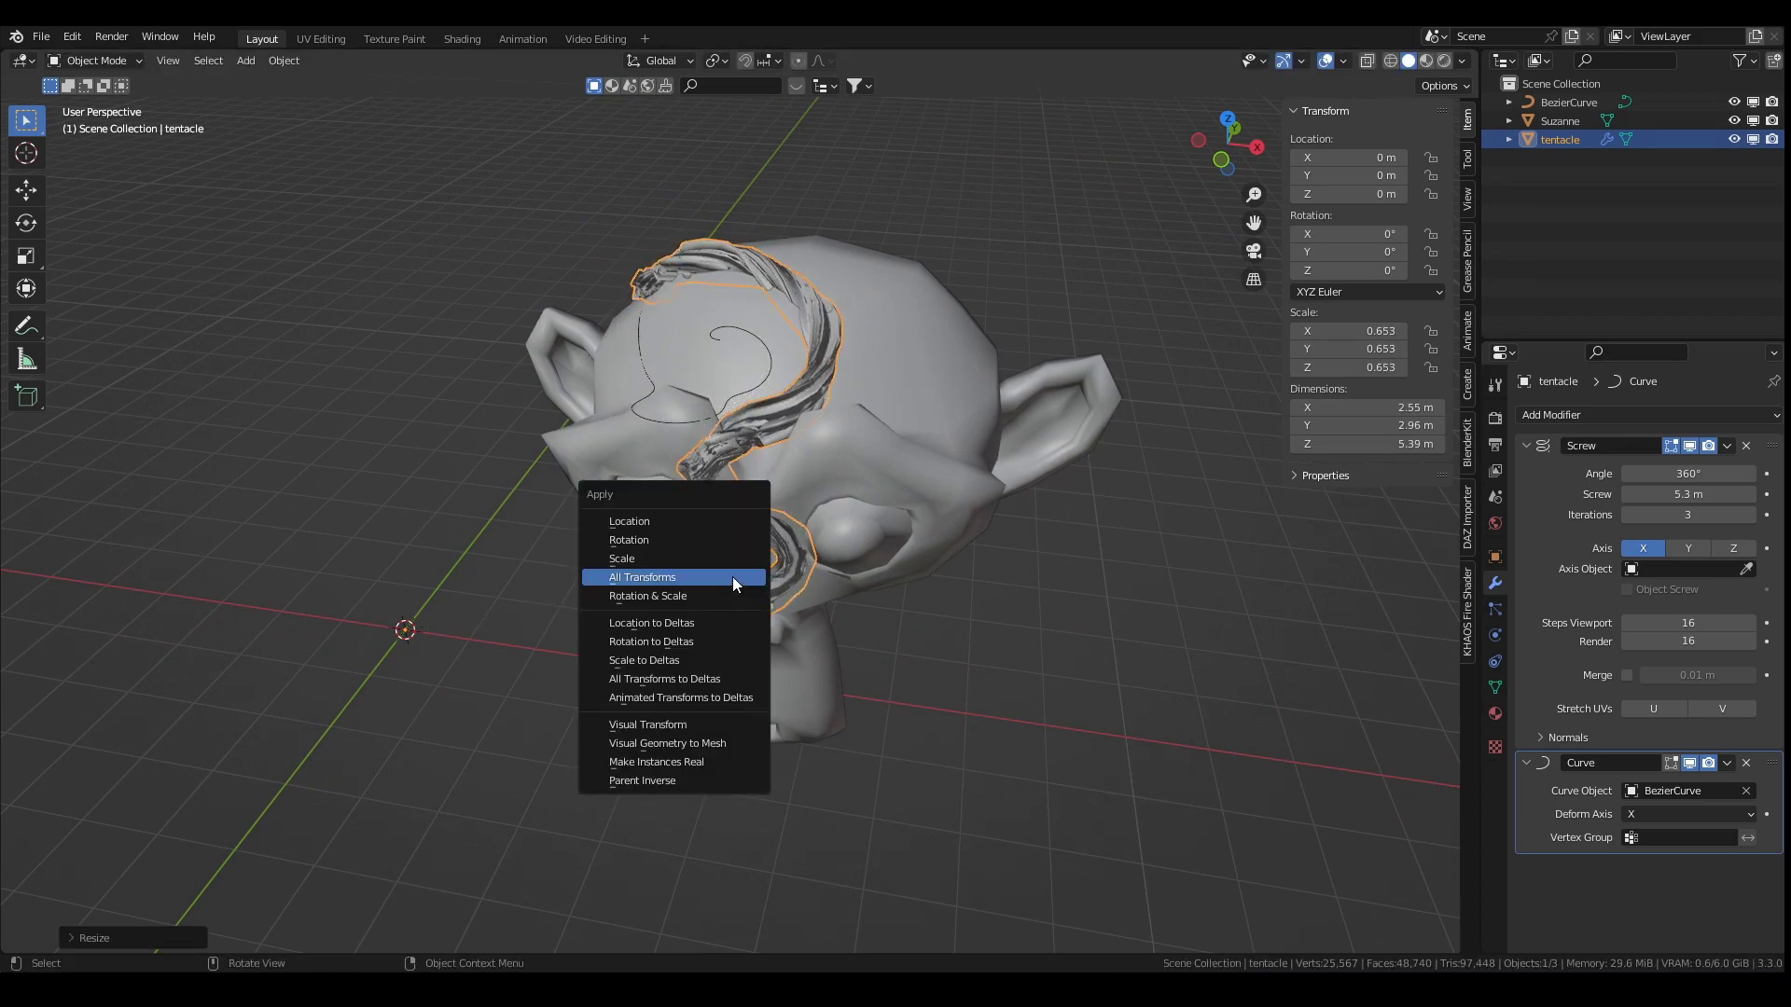
click(657, 556)
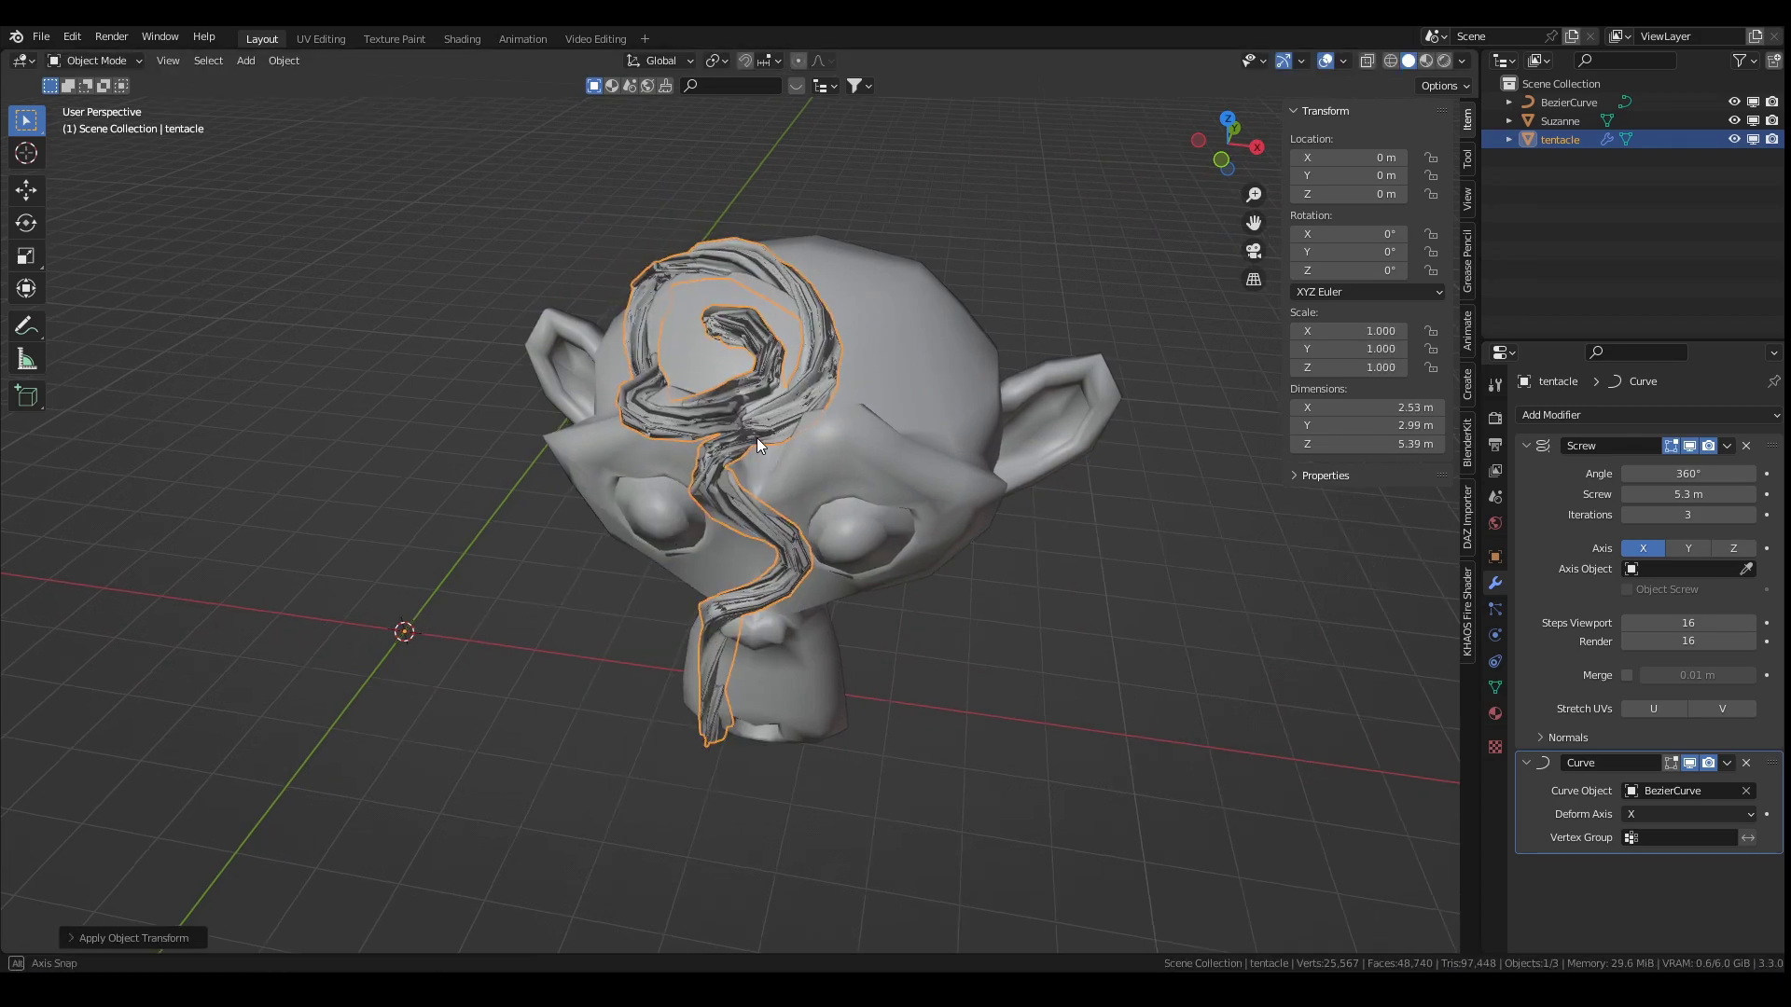
Step: Raise the Screw iterations to 6 and lower the offset to 2.6 m
middle_drag(757, 439, 842, 362)
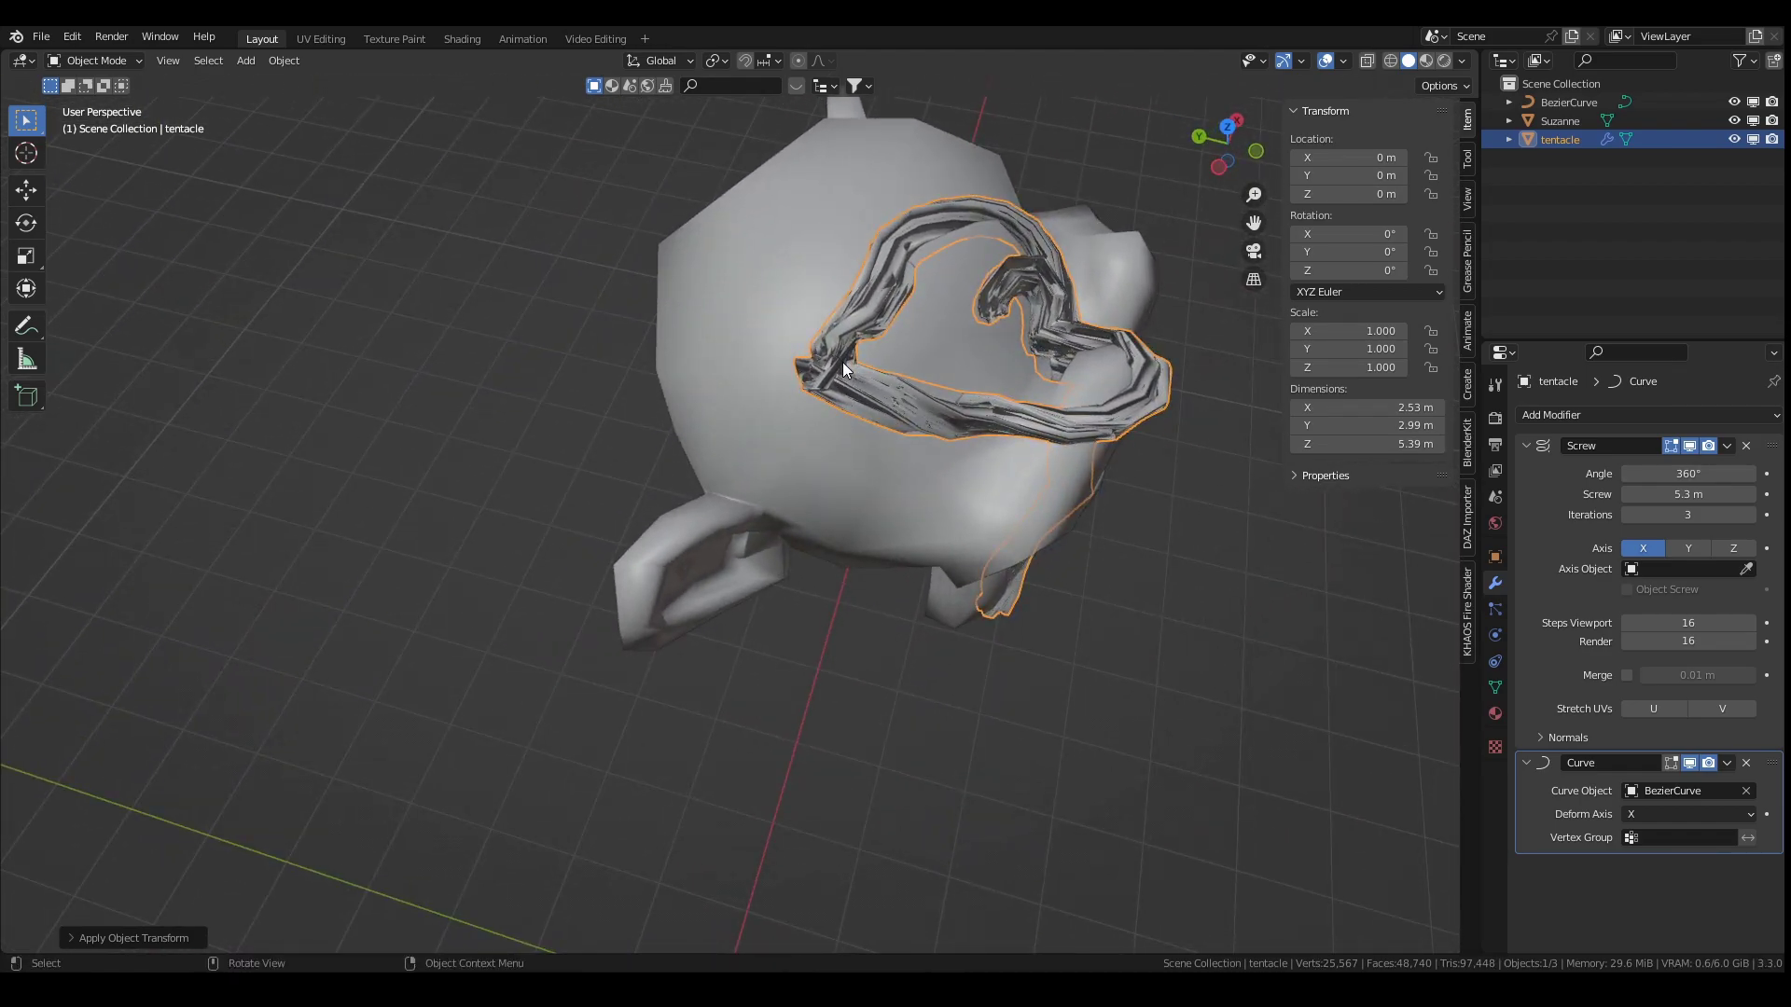
middle_drag(1023, 315, 899, 357)
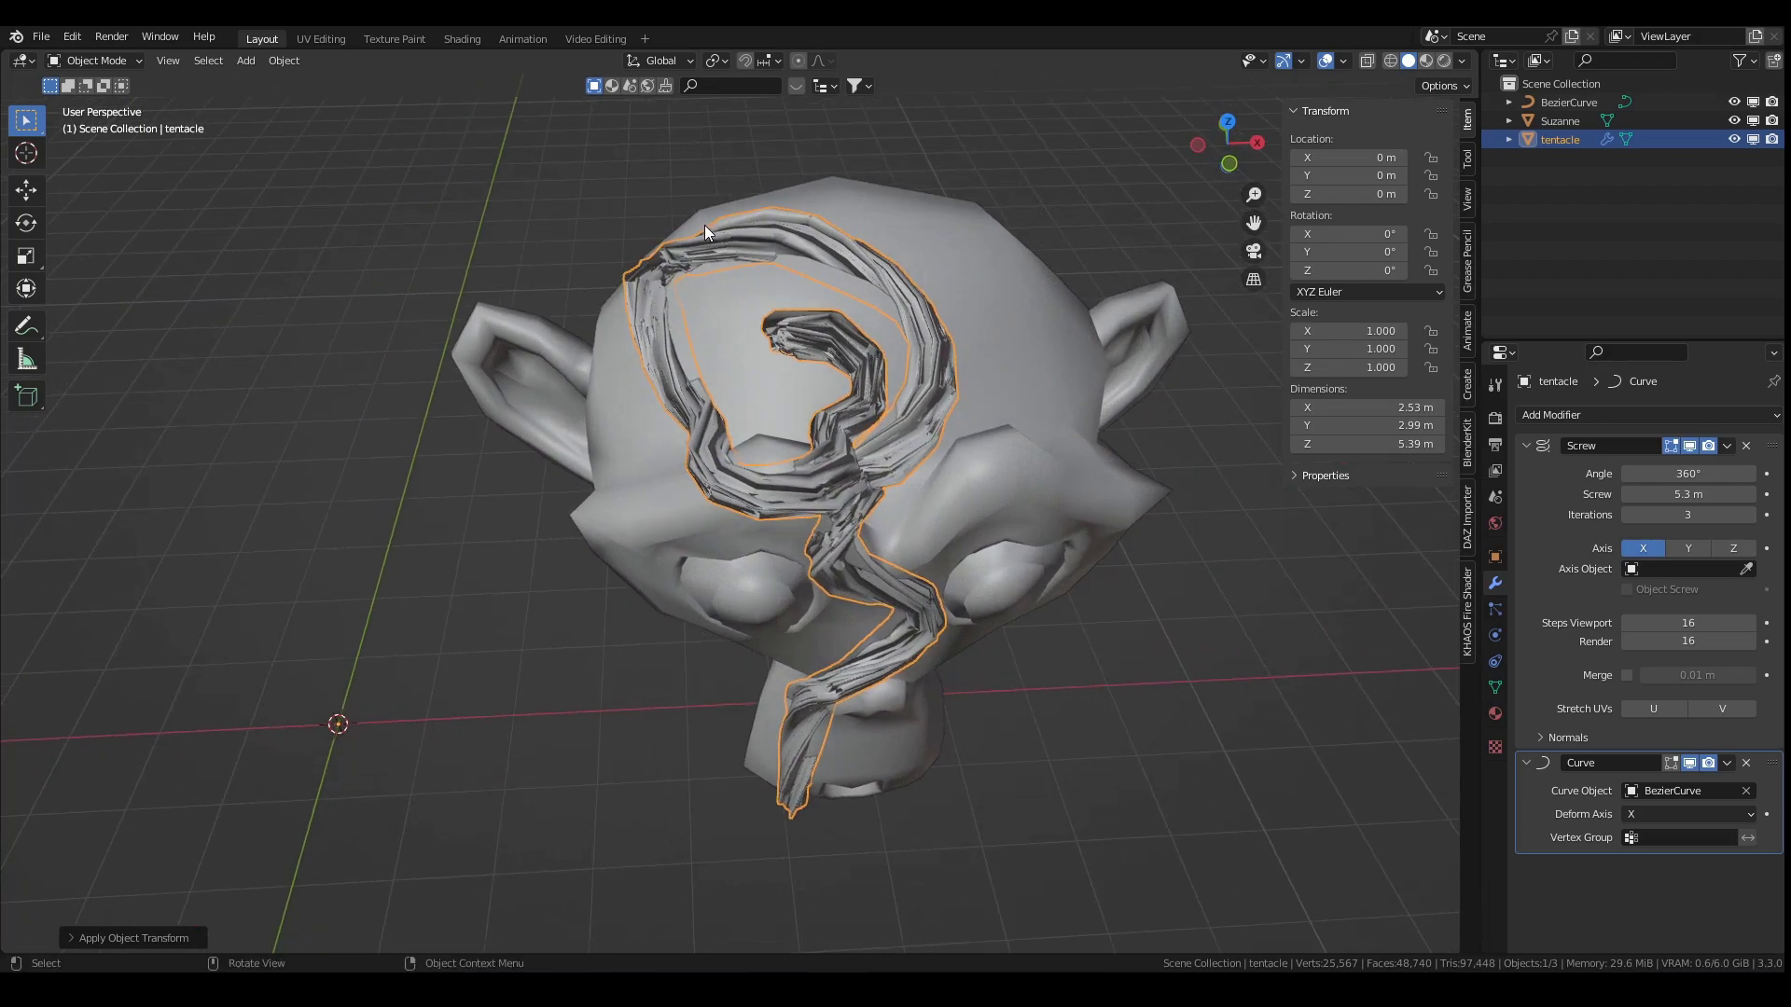
click(1751, 516)
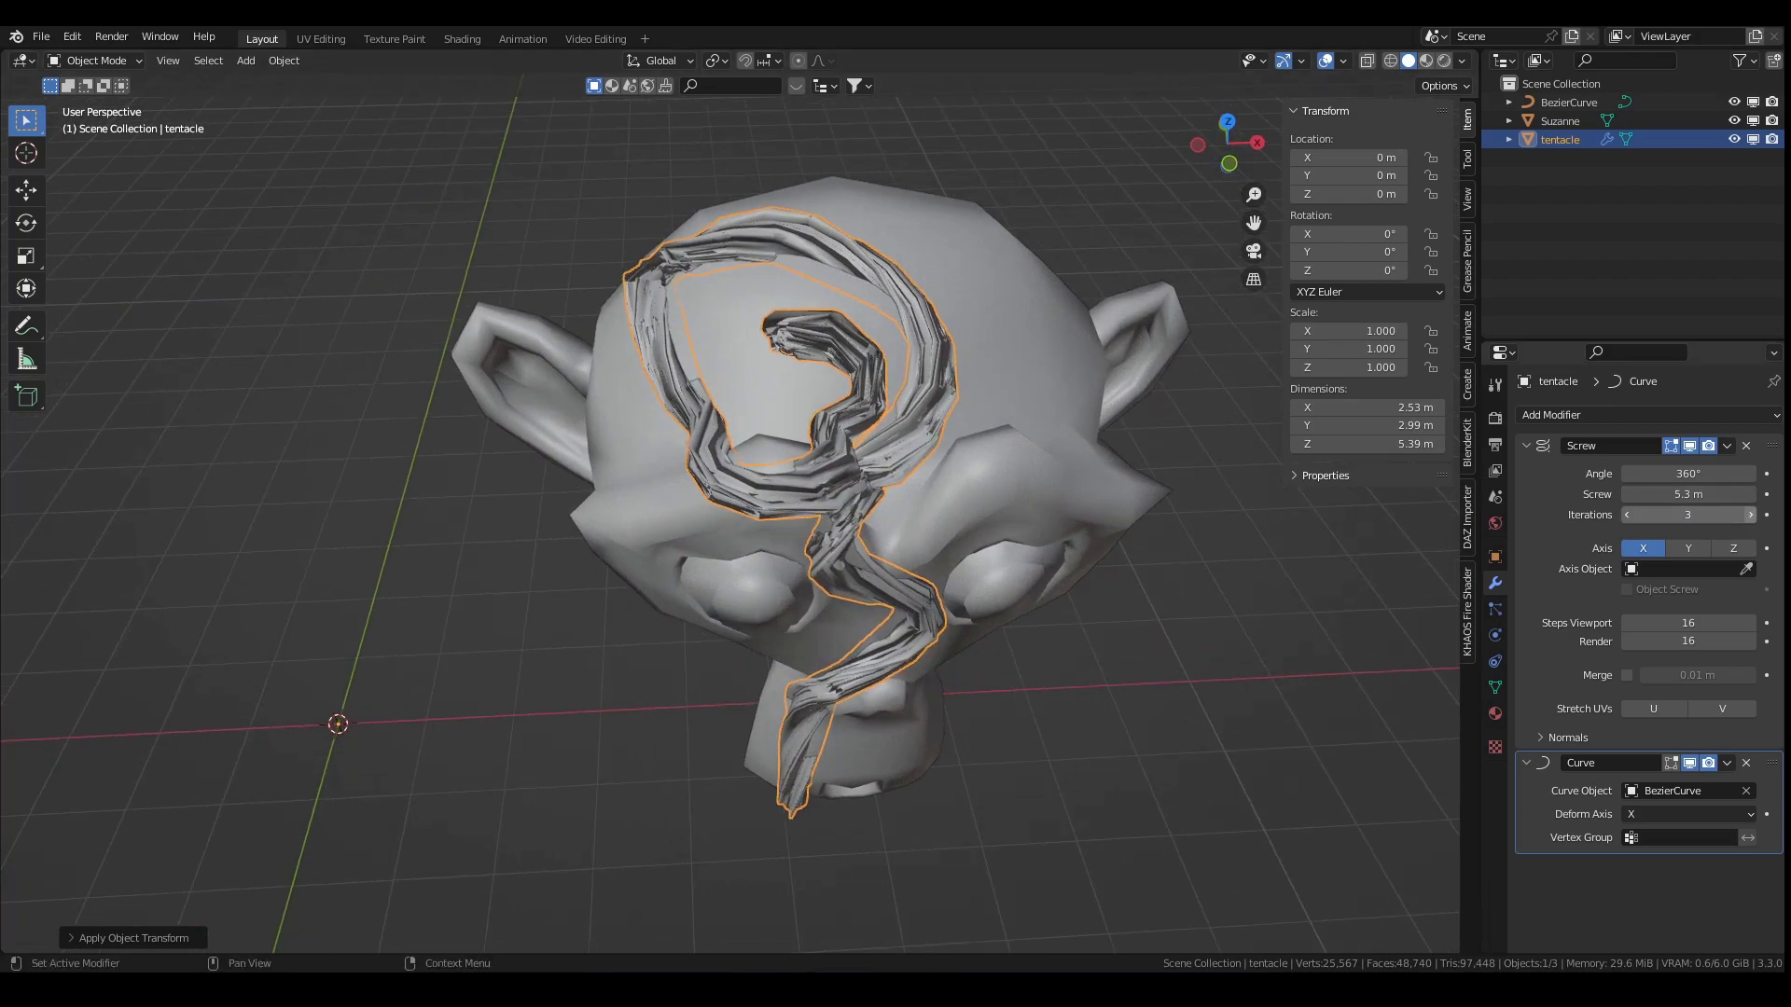
click(1750, 516)
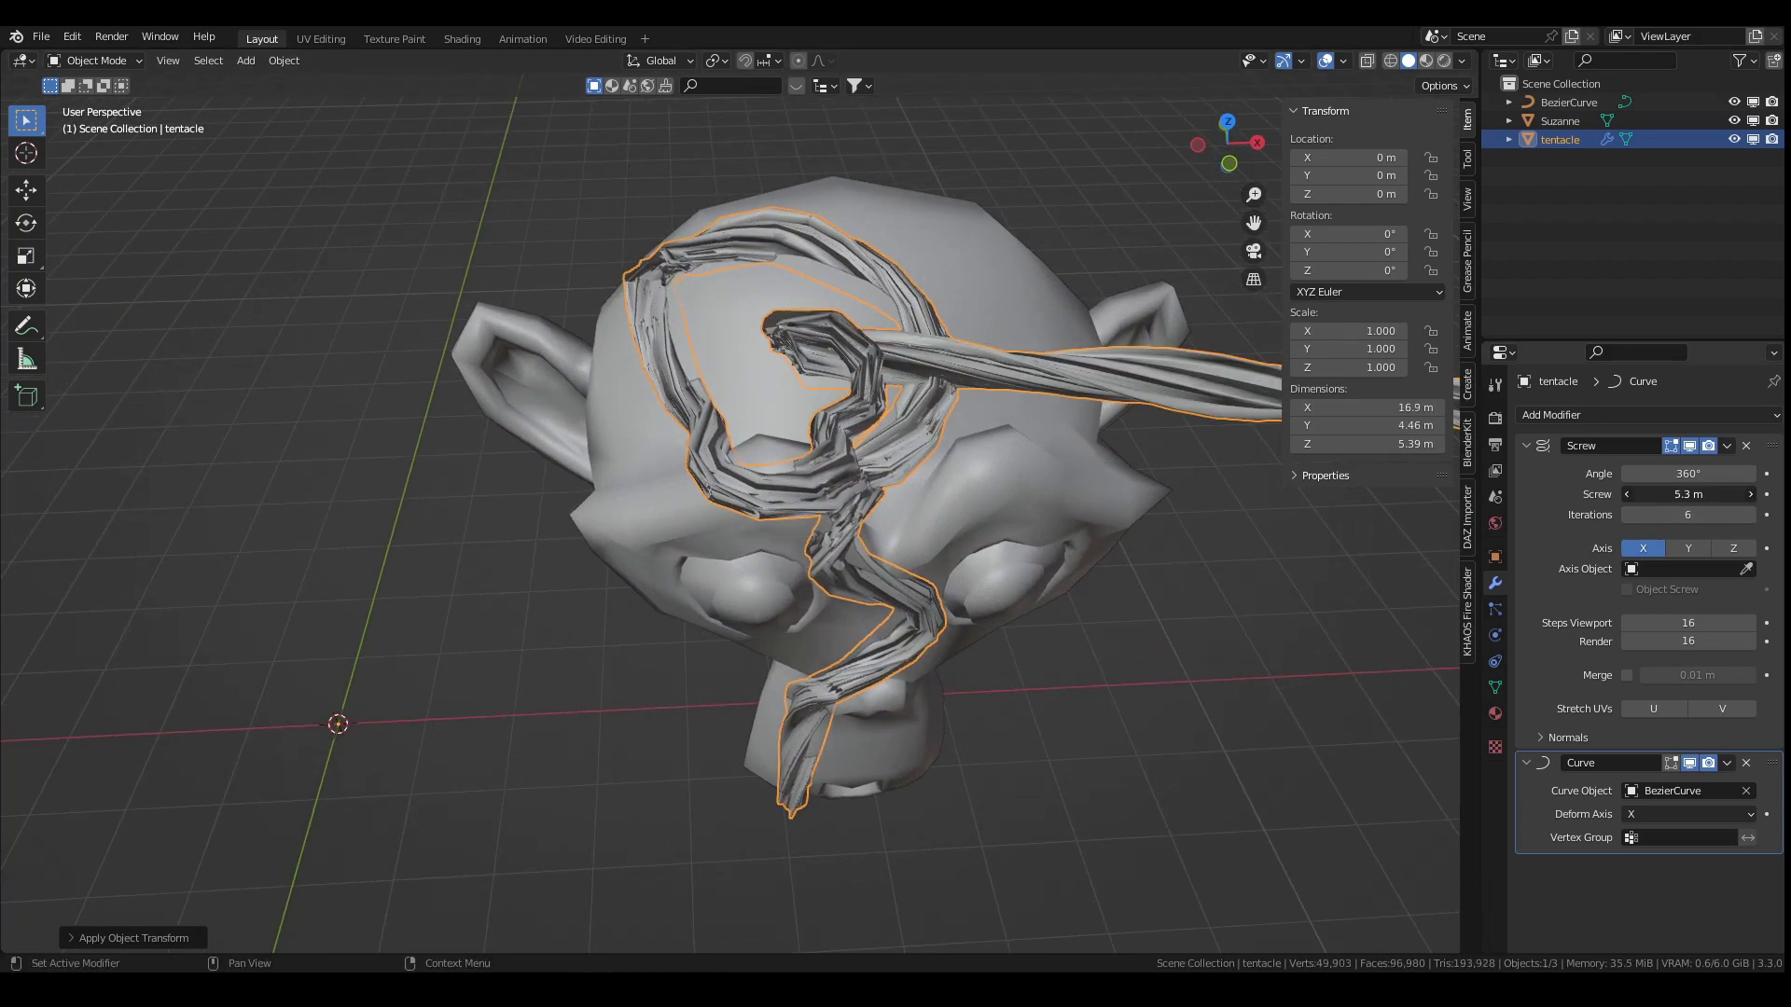
drag(1688, 494, 1548, 494)
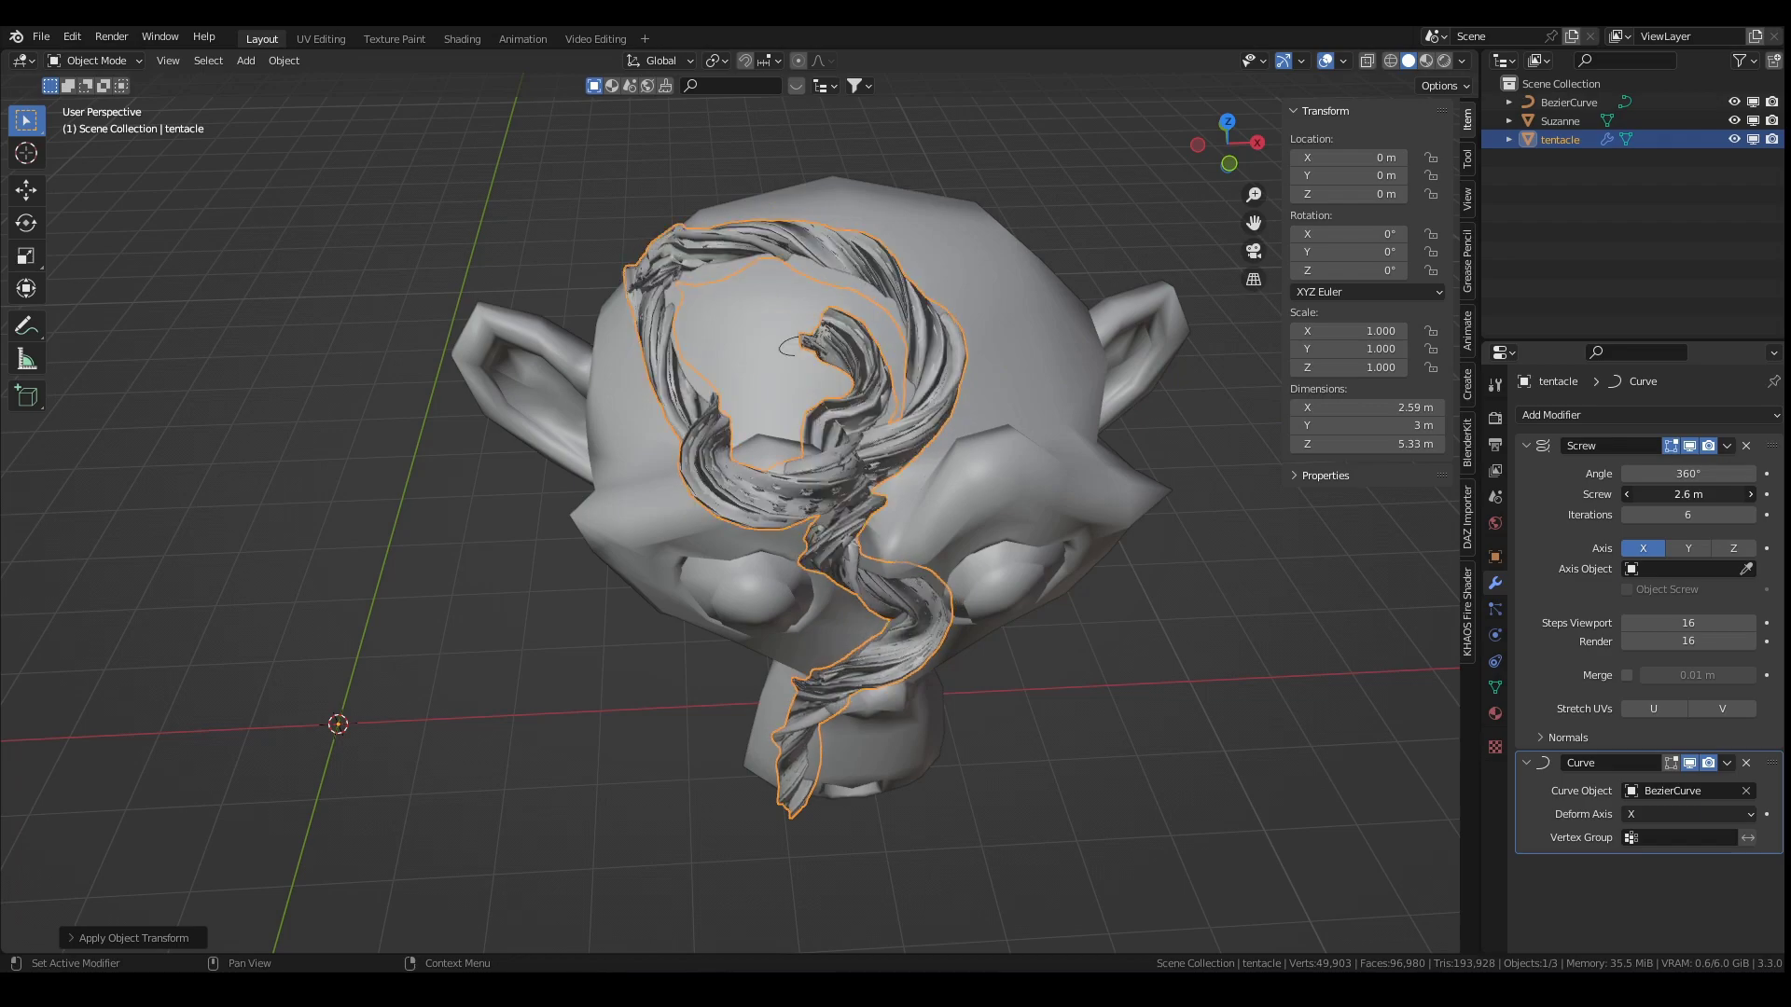
middle_drag(747, 307, 782, 266)
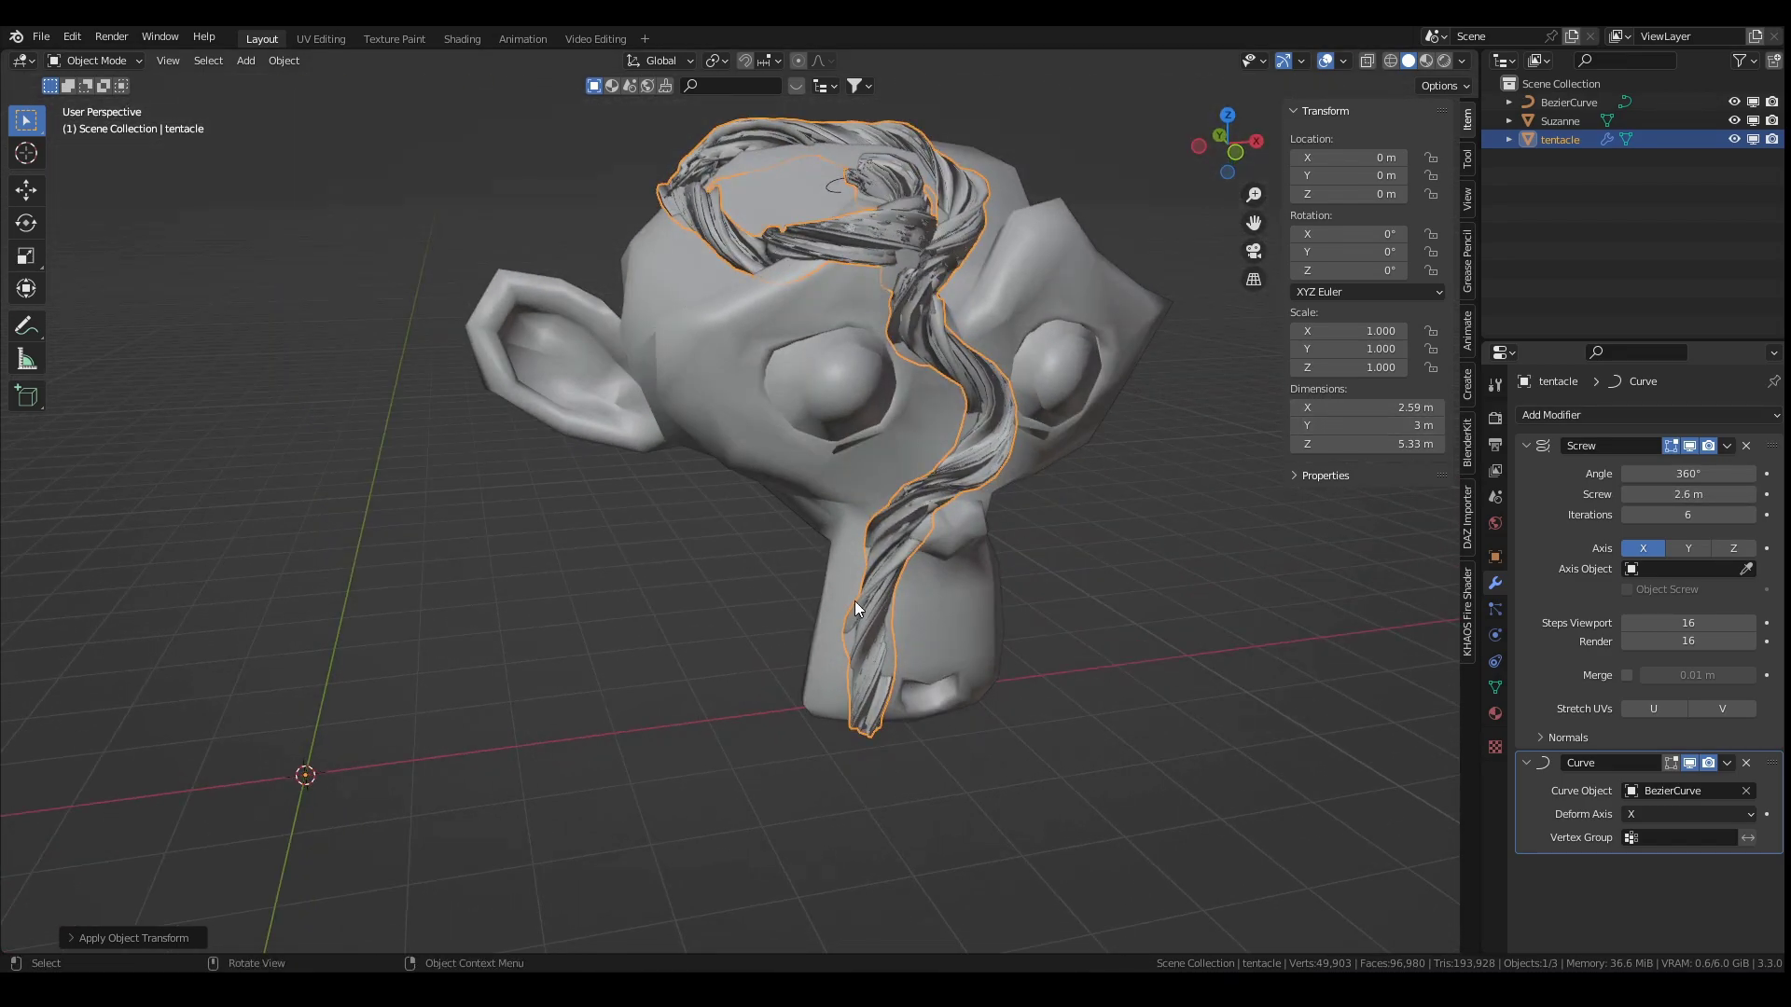
middle_drag(923, 233, 839, 289)
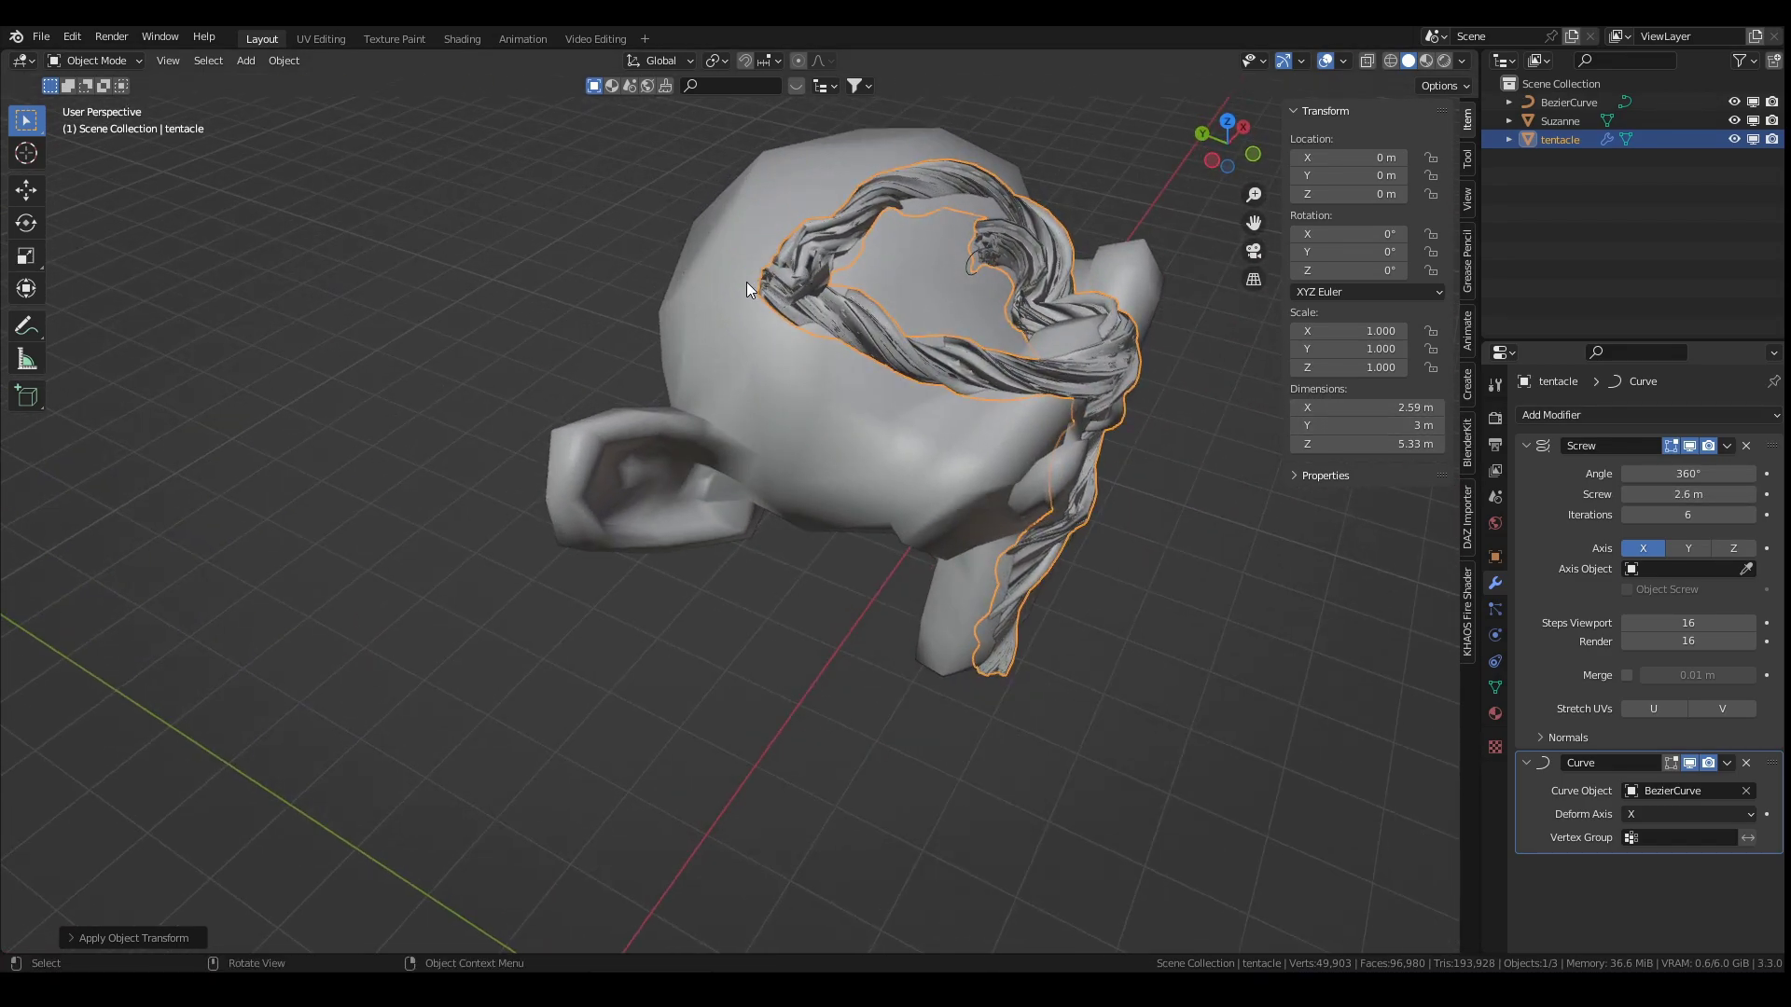
Step: Hide the tentacle and dissolve the Bezier curve's last control point in Edit Mode
click(1752, 139)
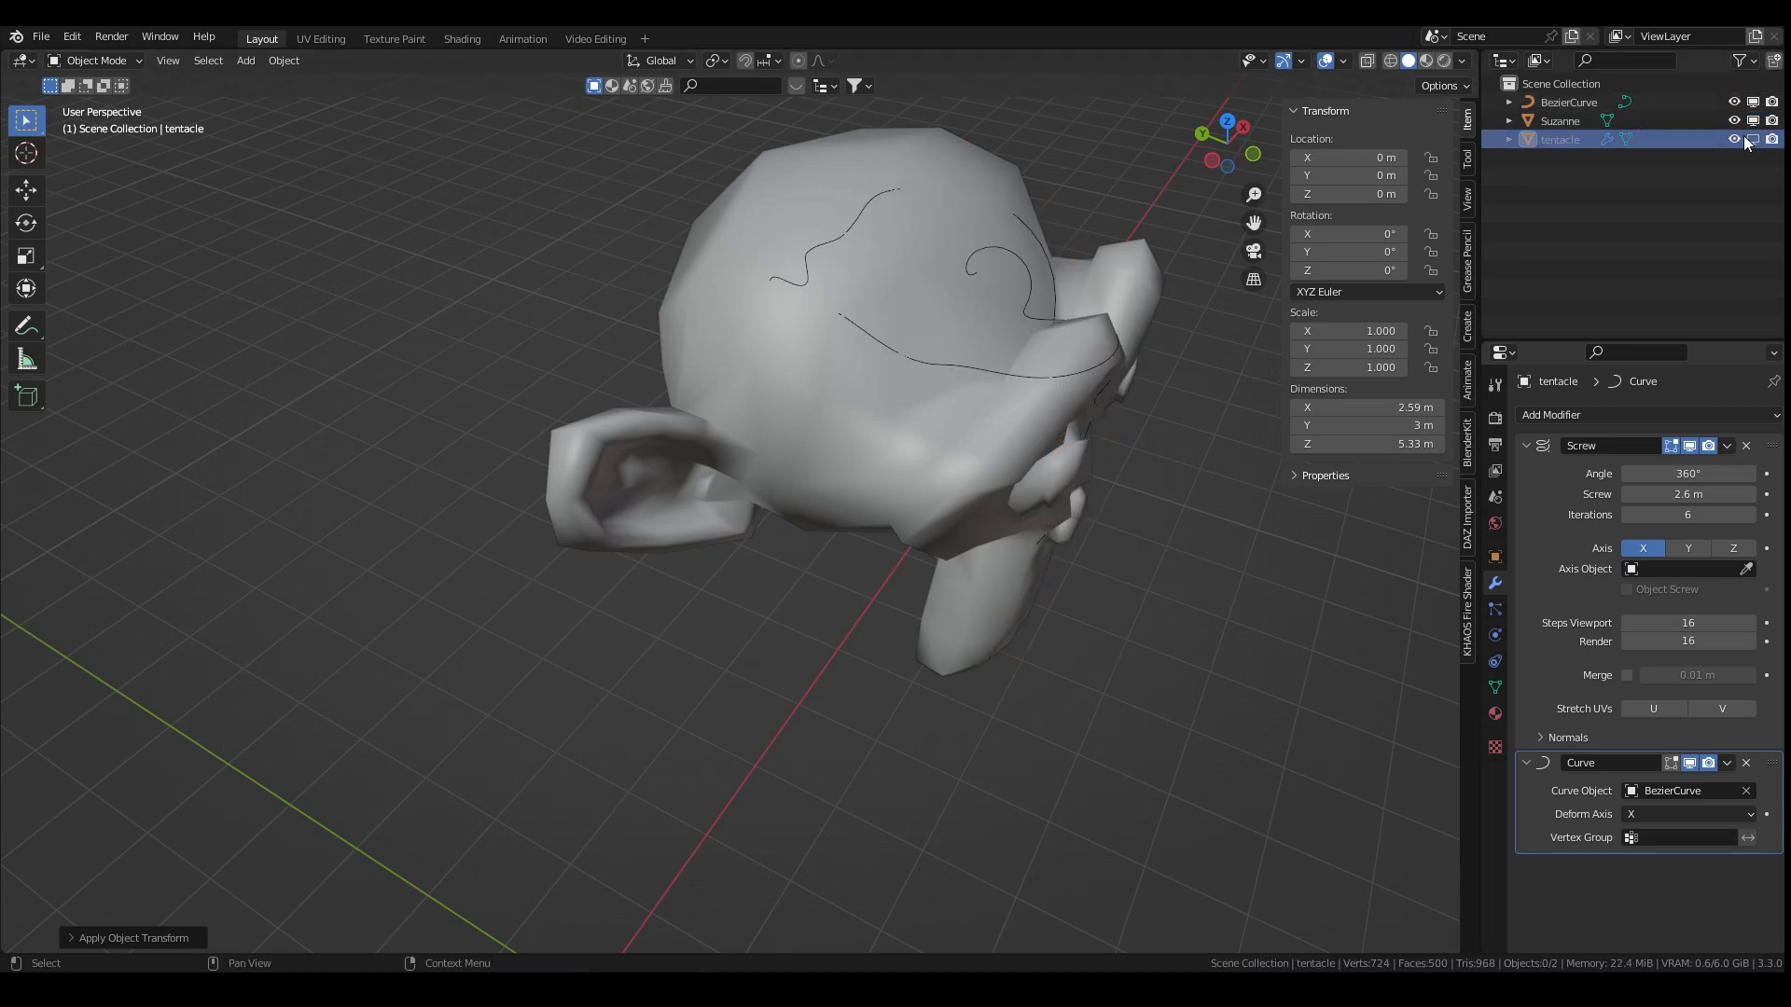
click(1560, 102)
key(Tab)
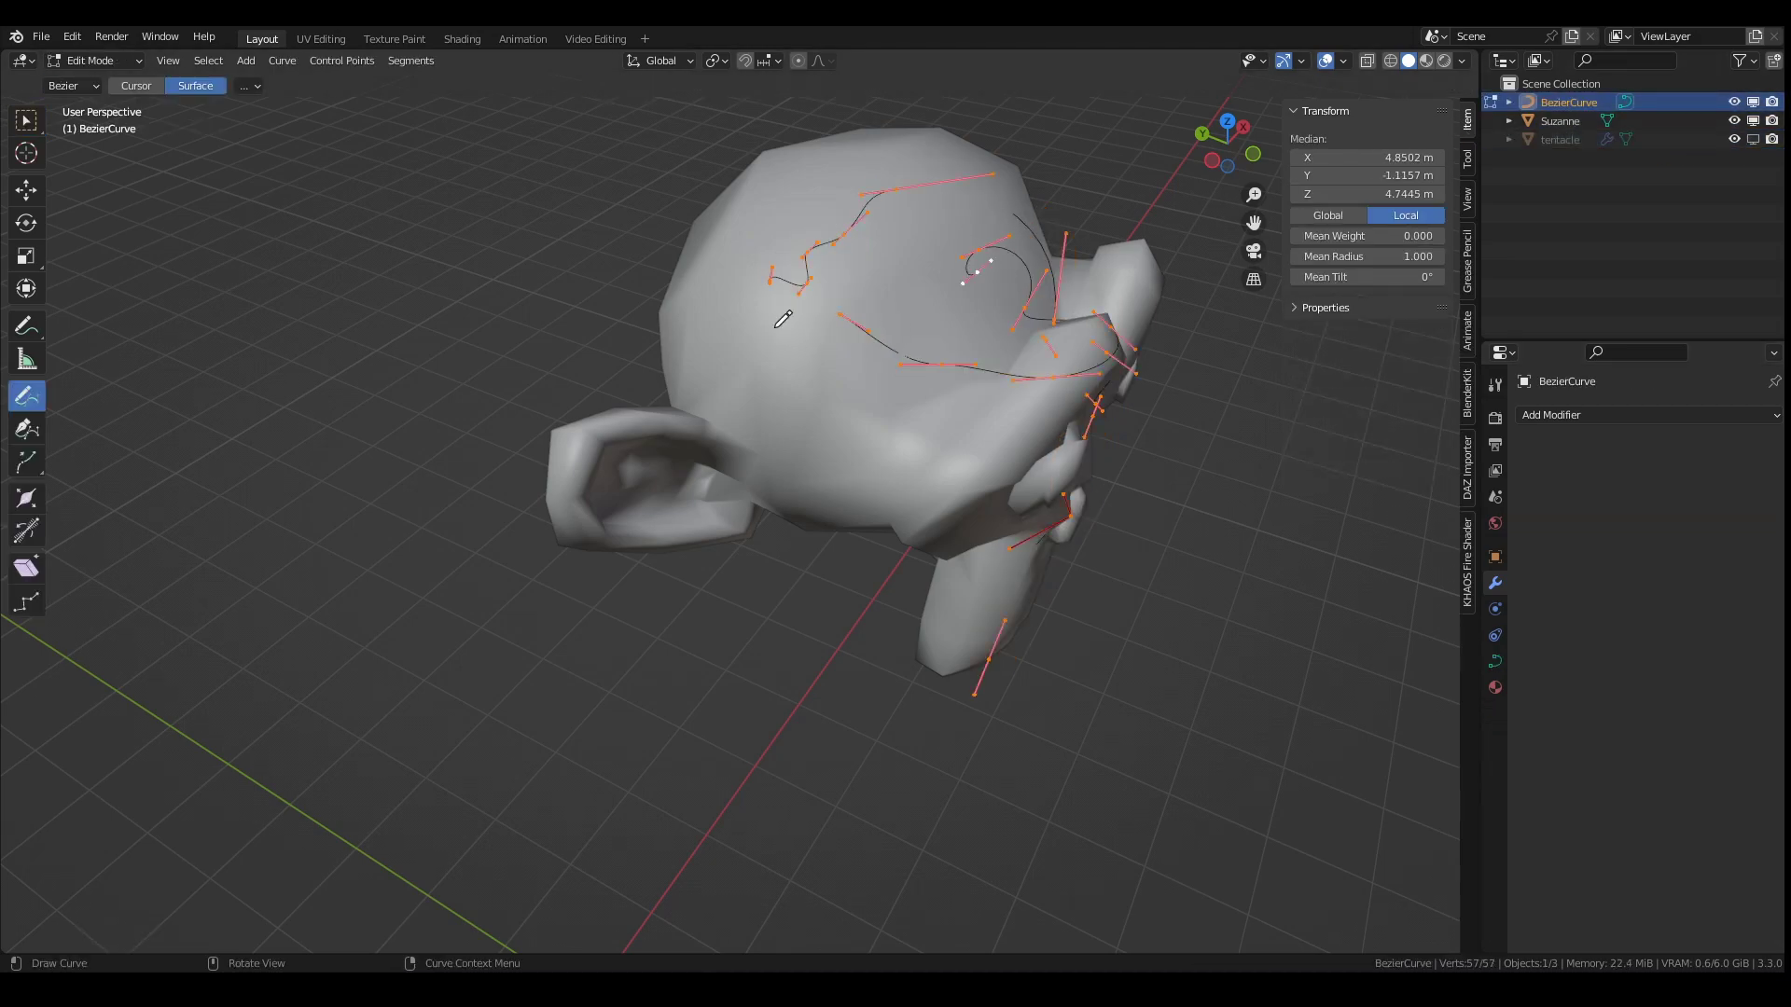
key(alt+z)
middle_drag(844, 294, 838, 333)
scroll(821, 350, up, 3)
key(alt+z)
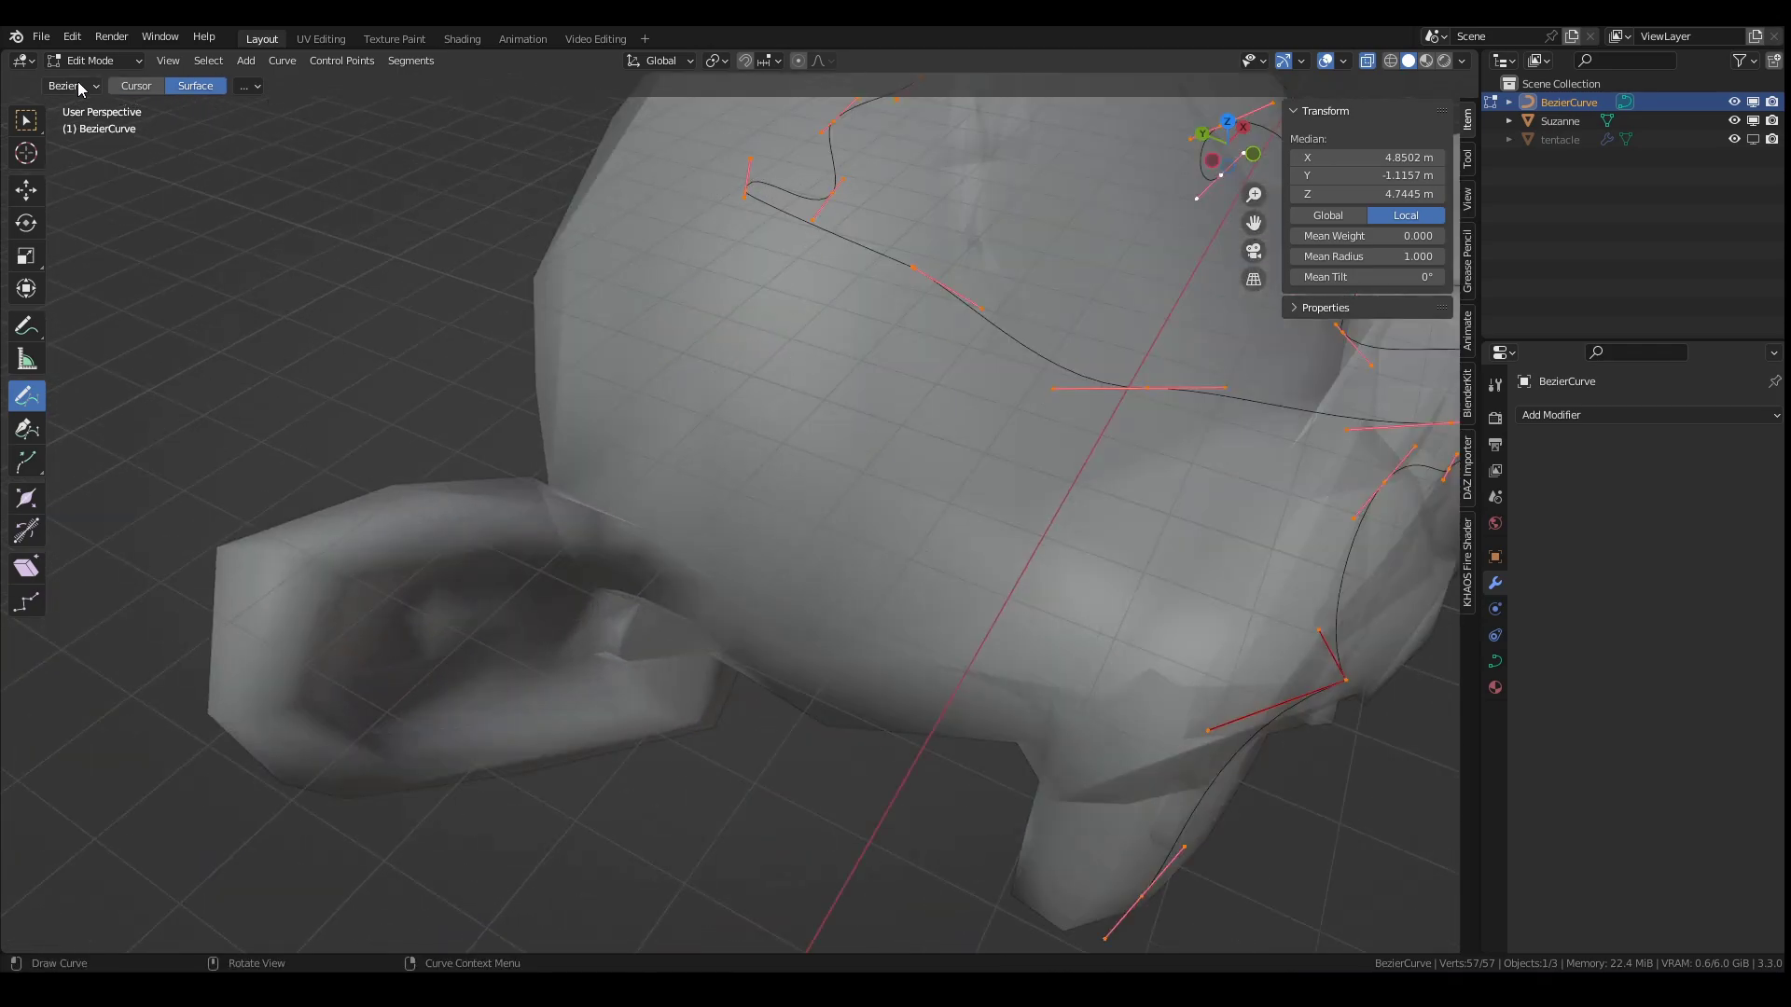
key(w)
click(746, 192)
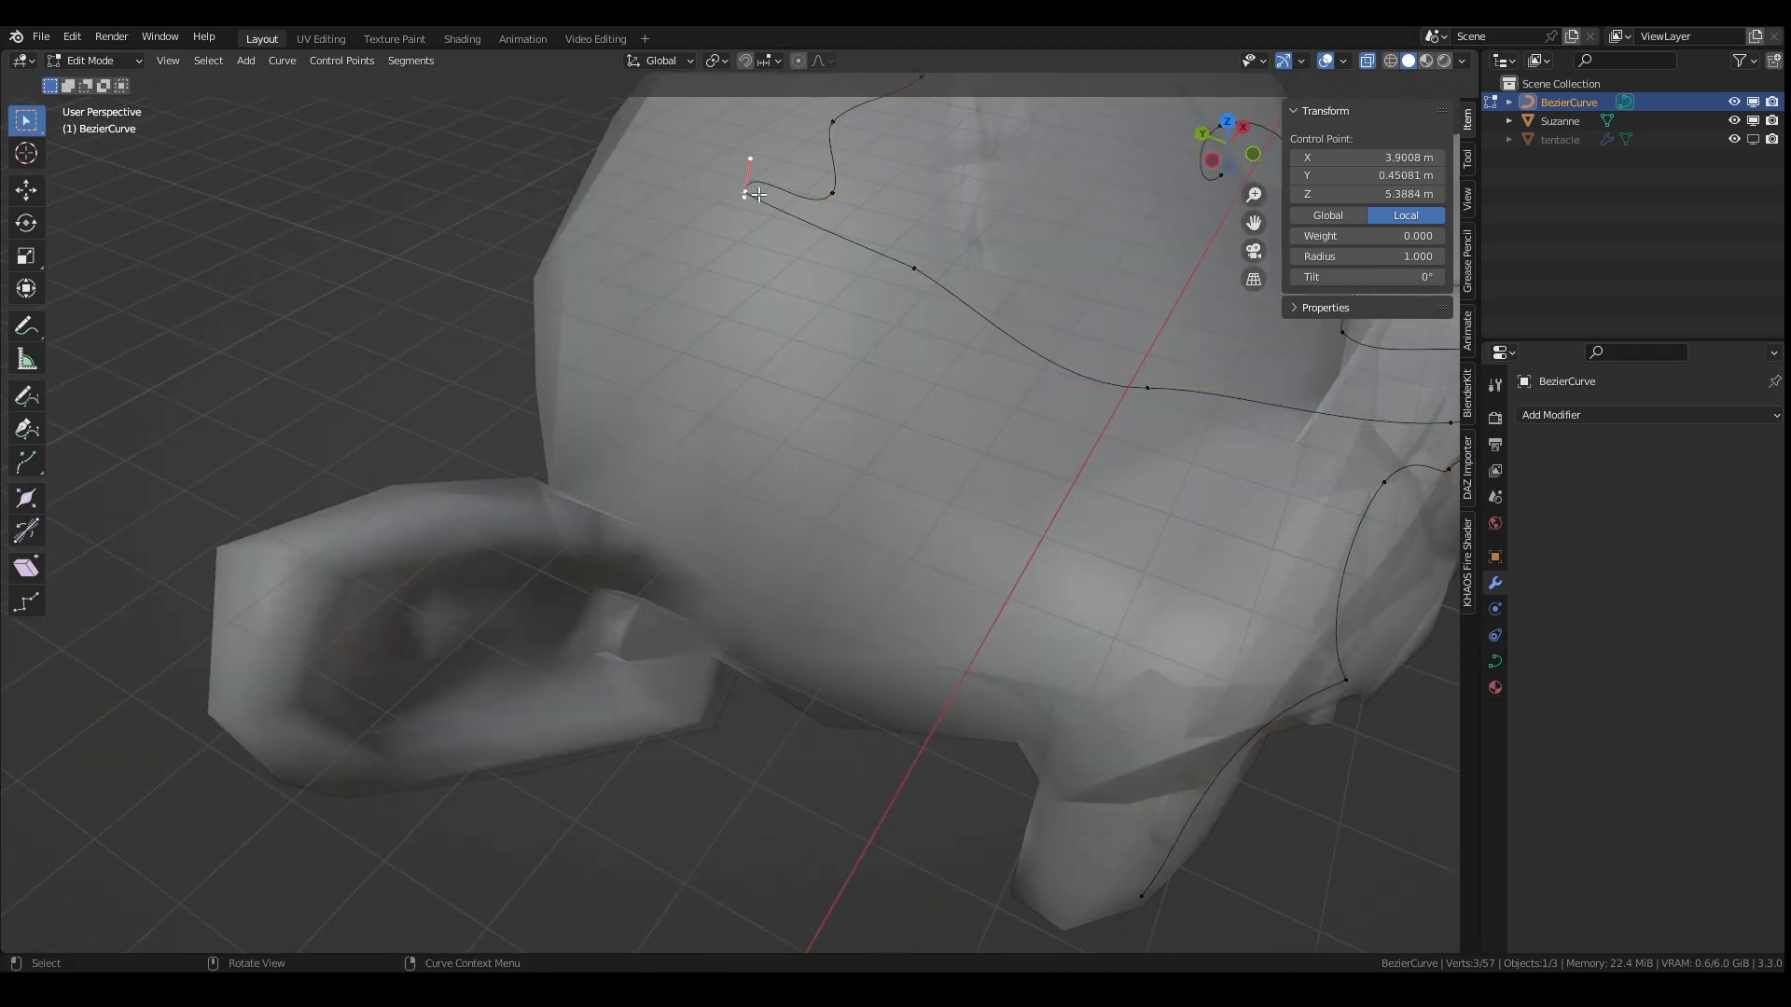
key(x)
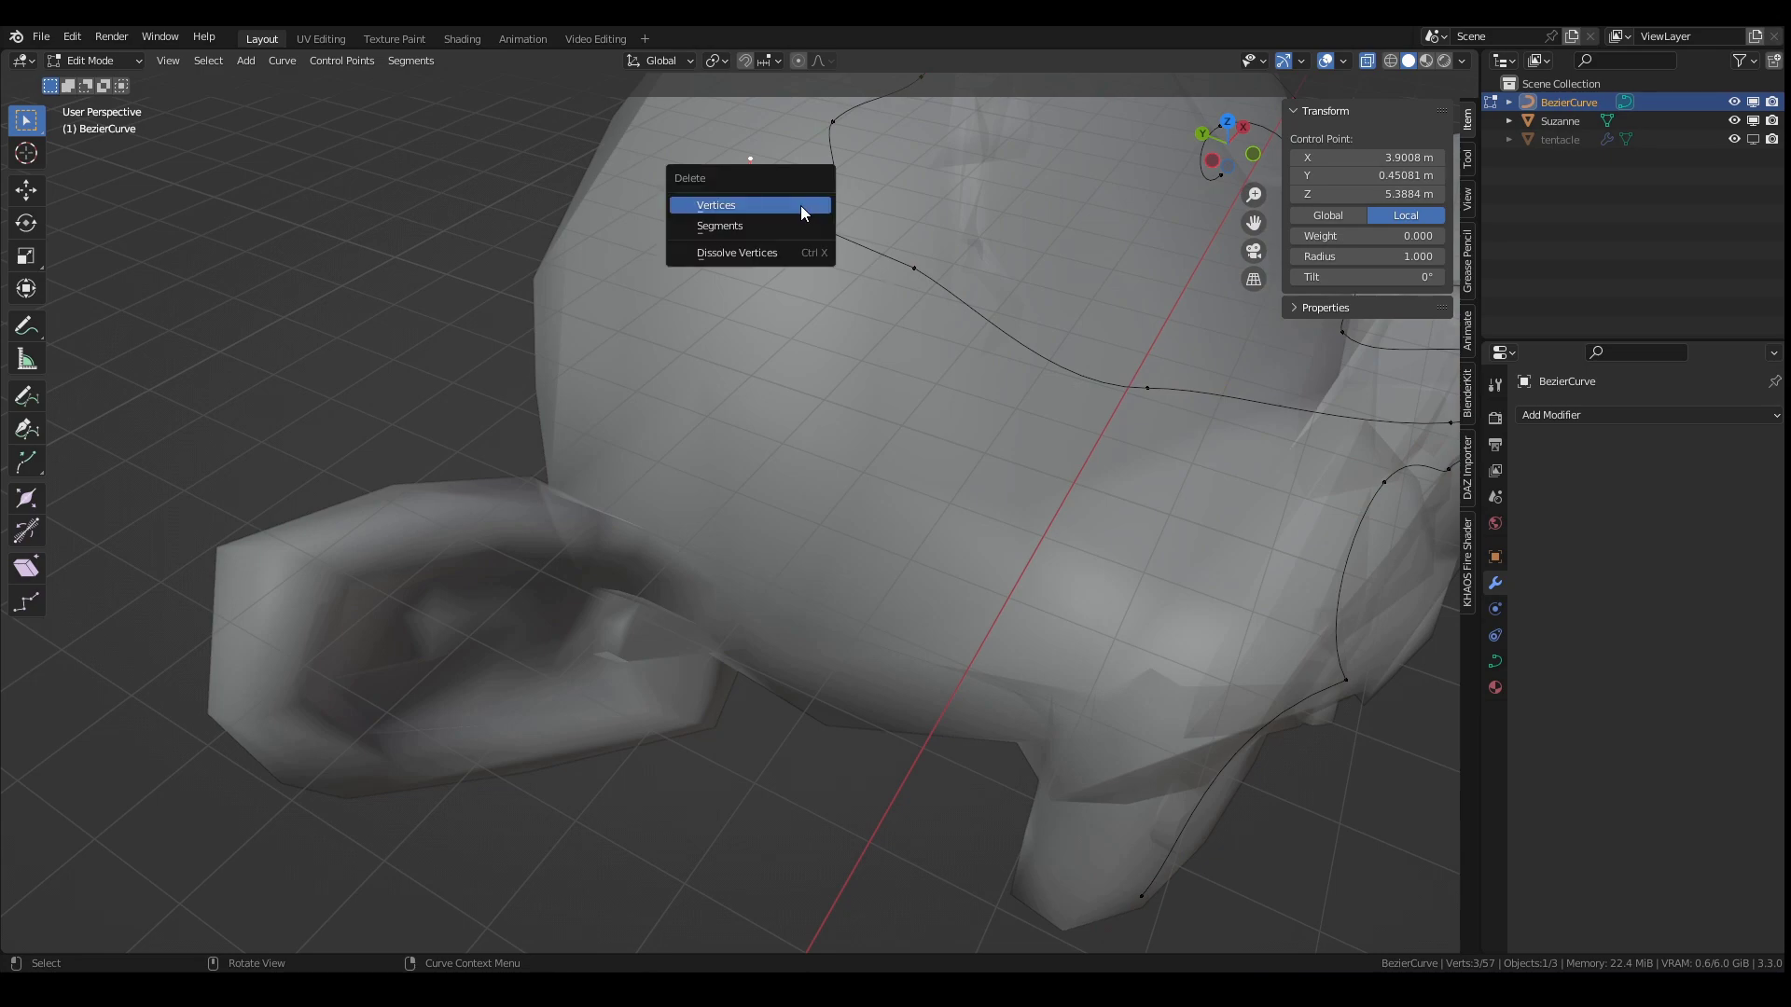
click(759, 250)
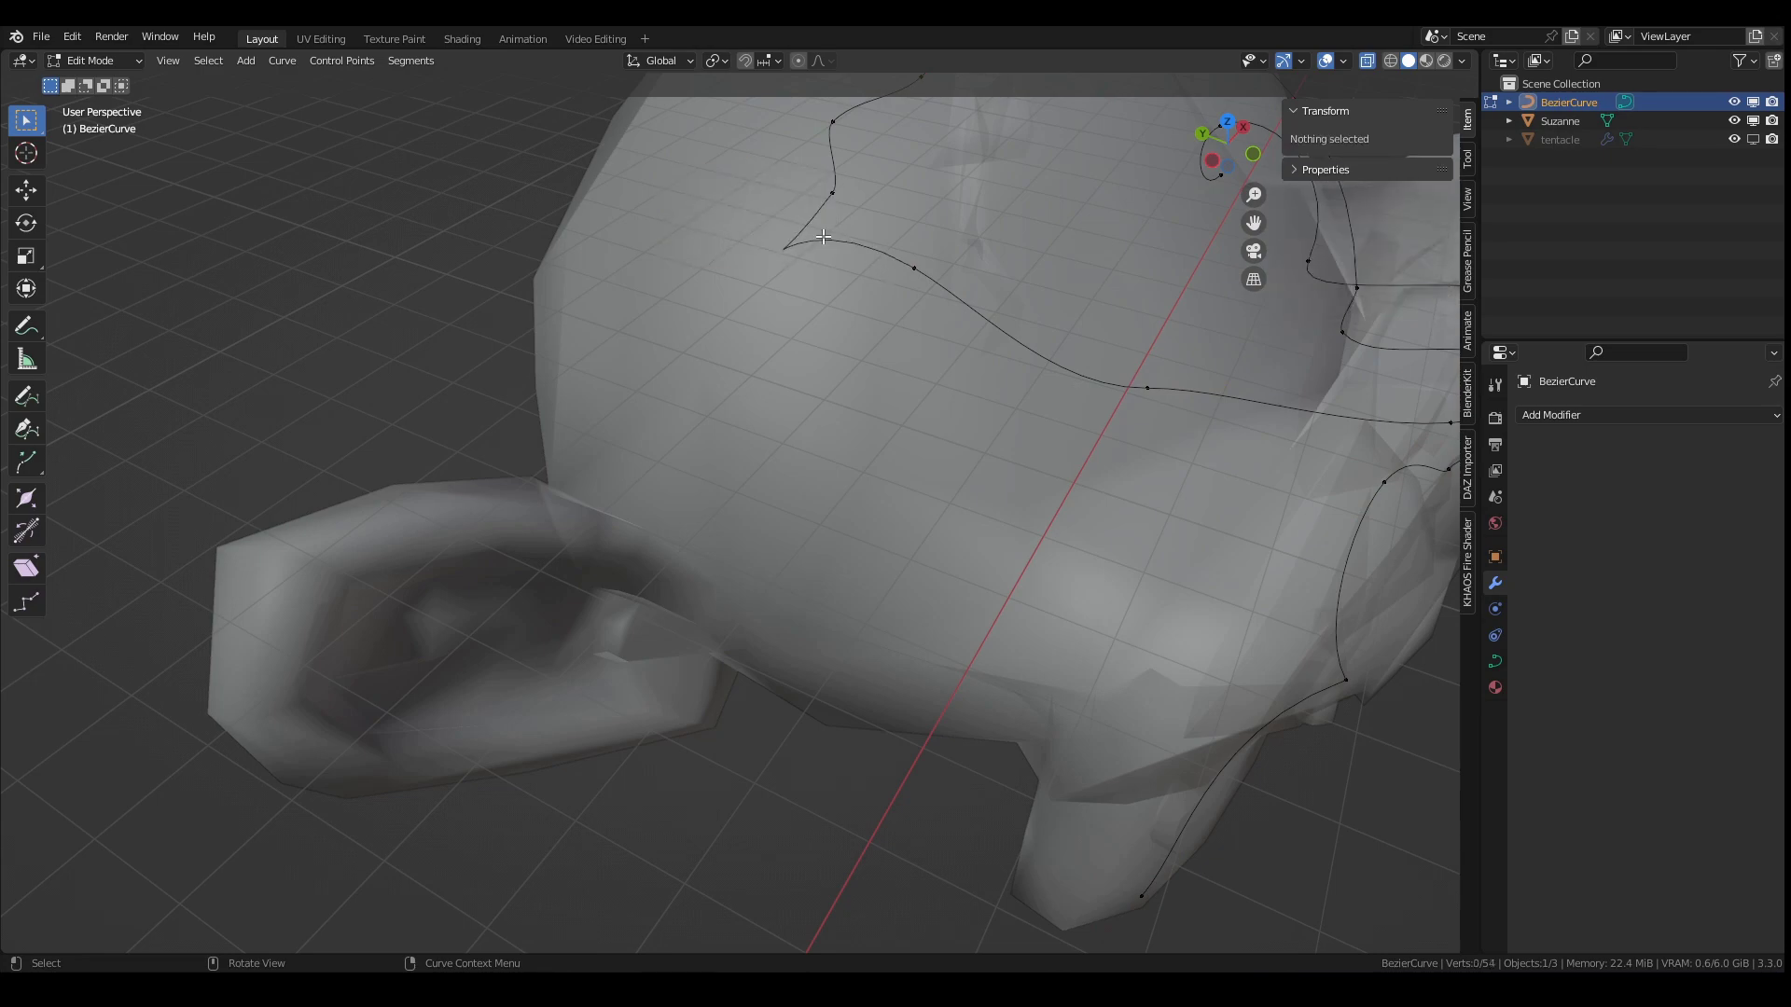
Step: Move one handle of the curve's new end point to a new position
middle_drag(823, 237, 896, 279)
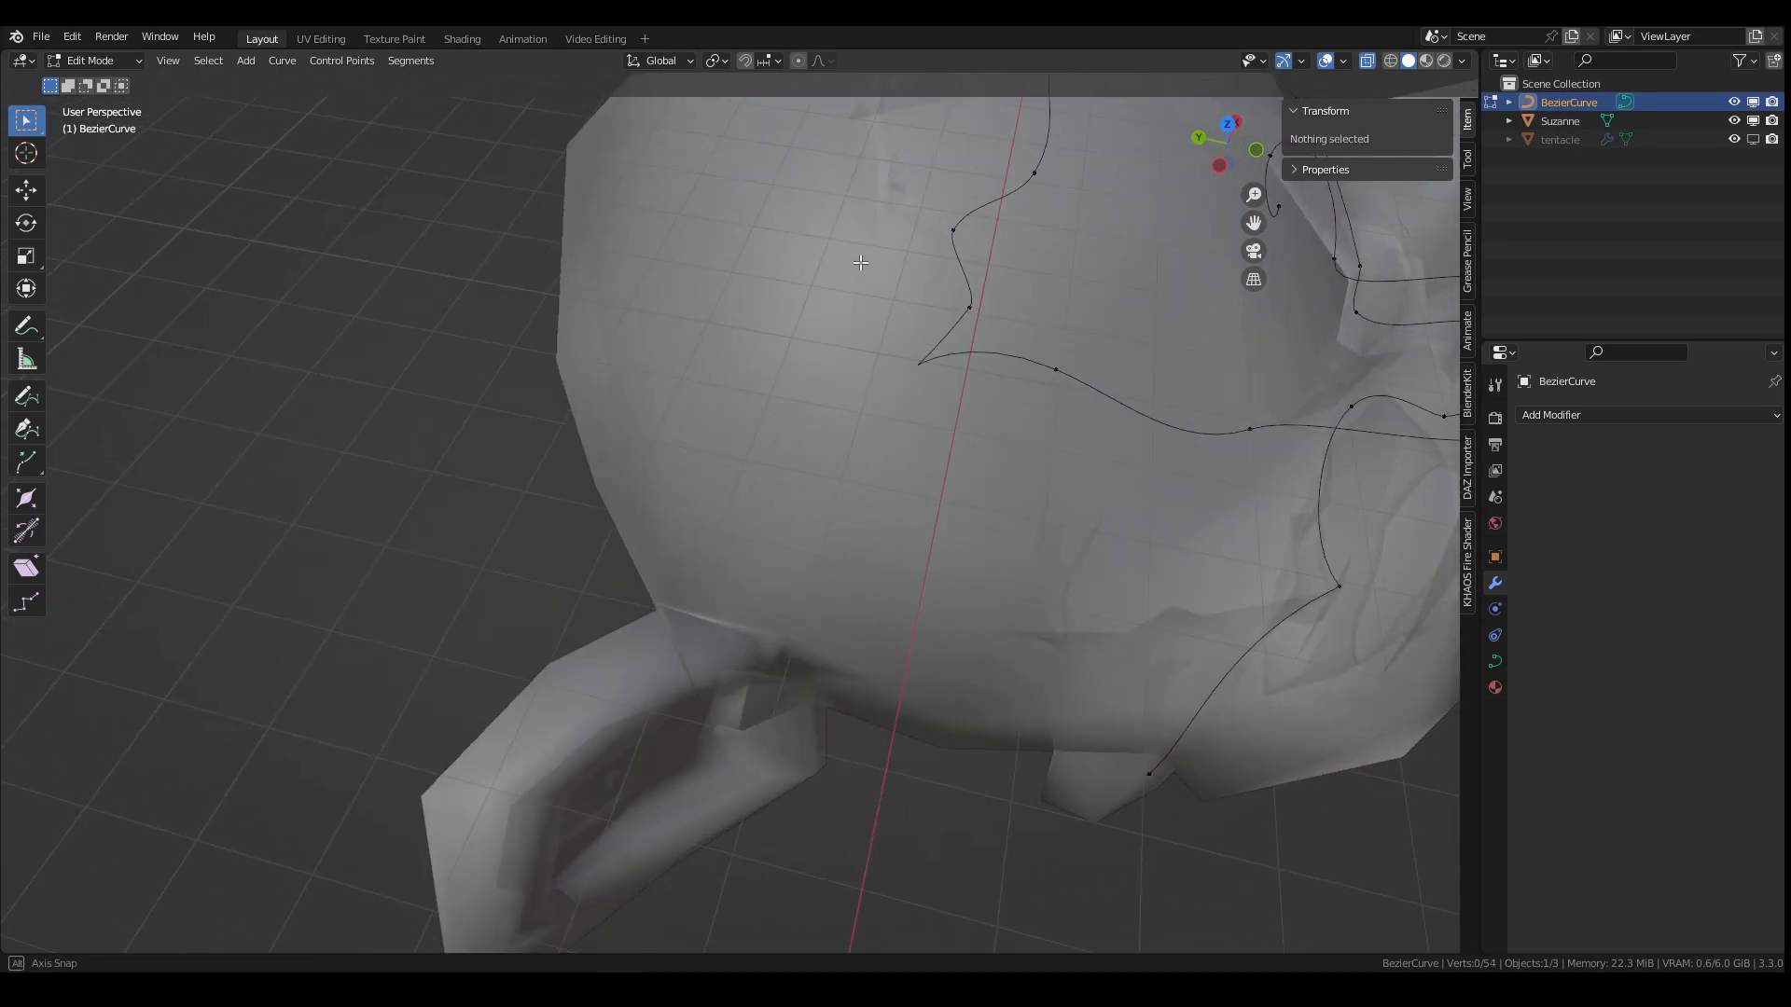
click(1032, 365)
click(917, 309)
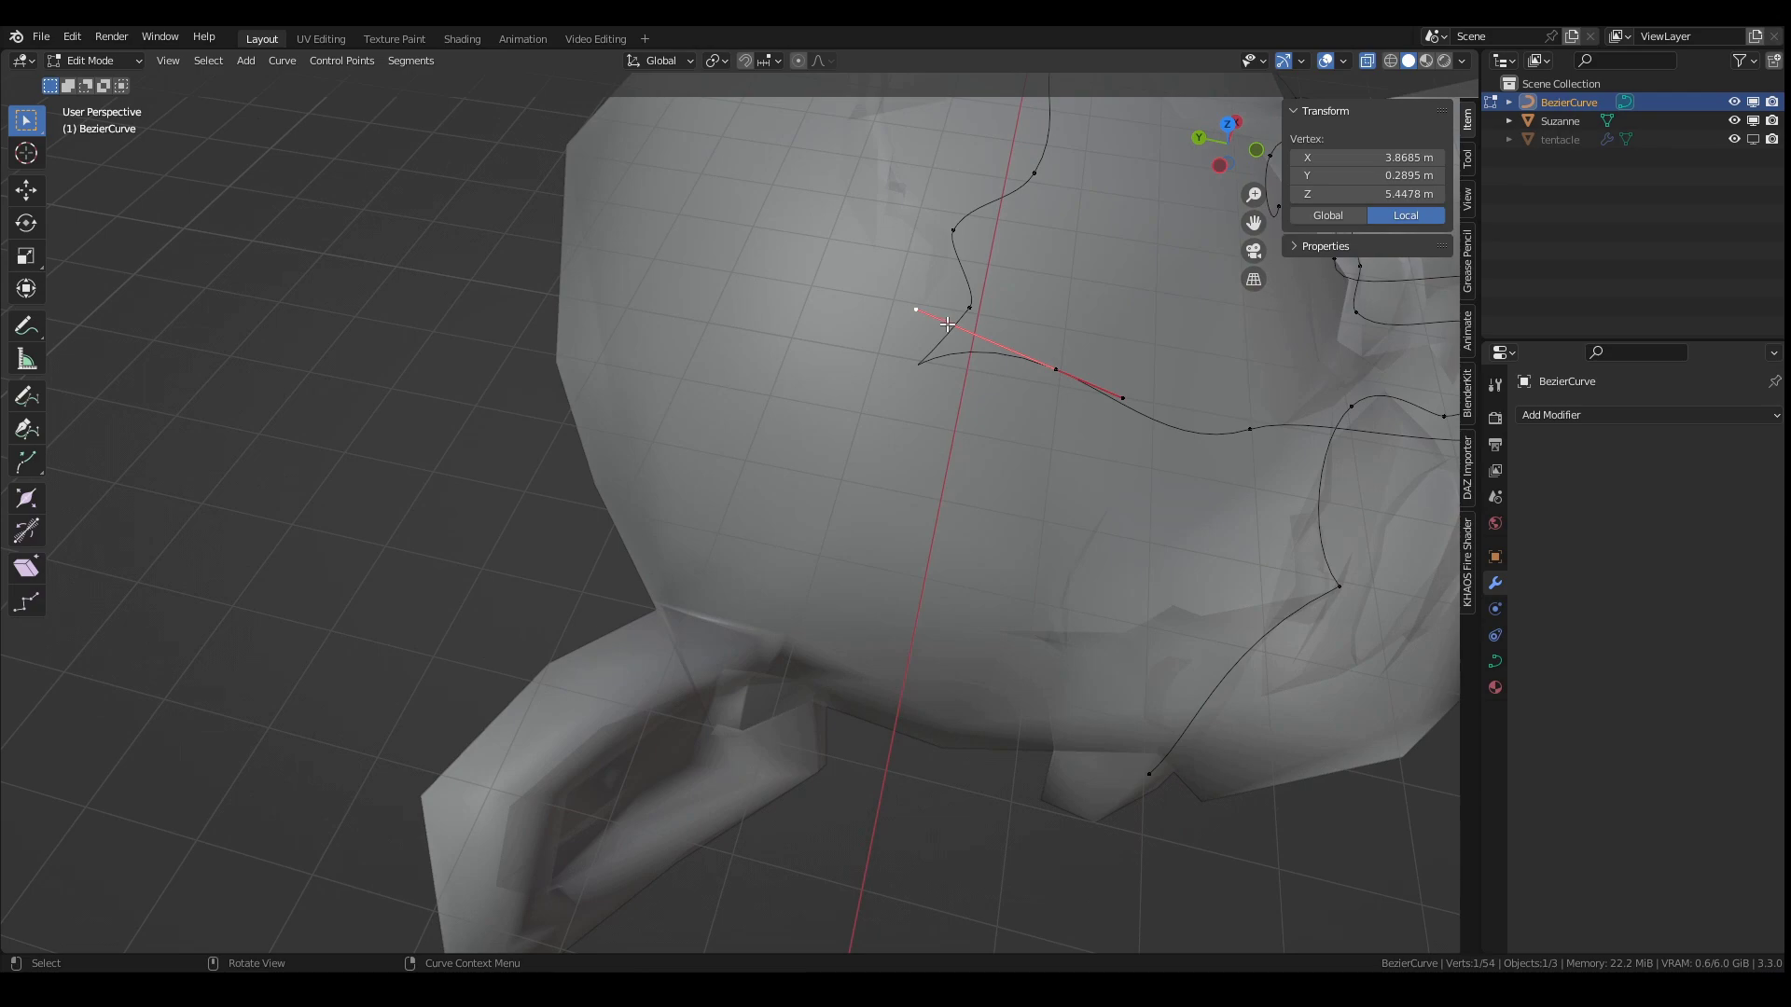
key(g)
click(1088, 378)
Step: Raise the other handle of the curve's new end point
click(1056, 368)
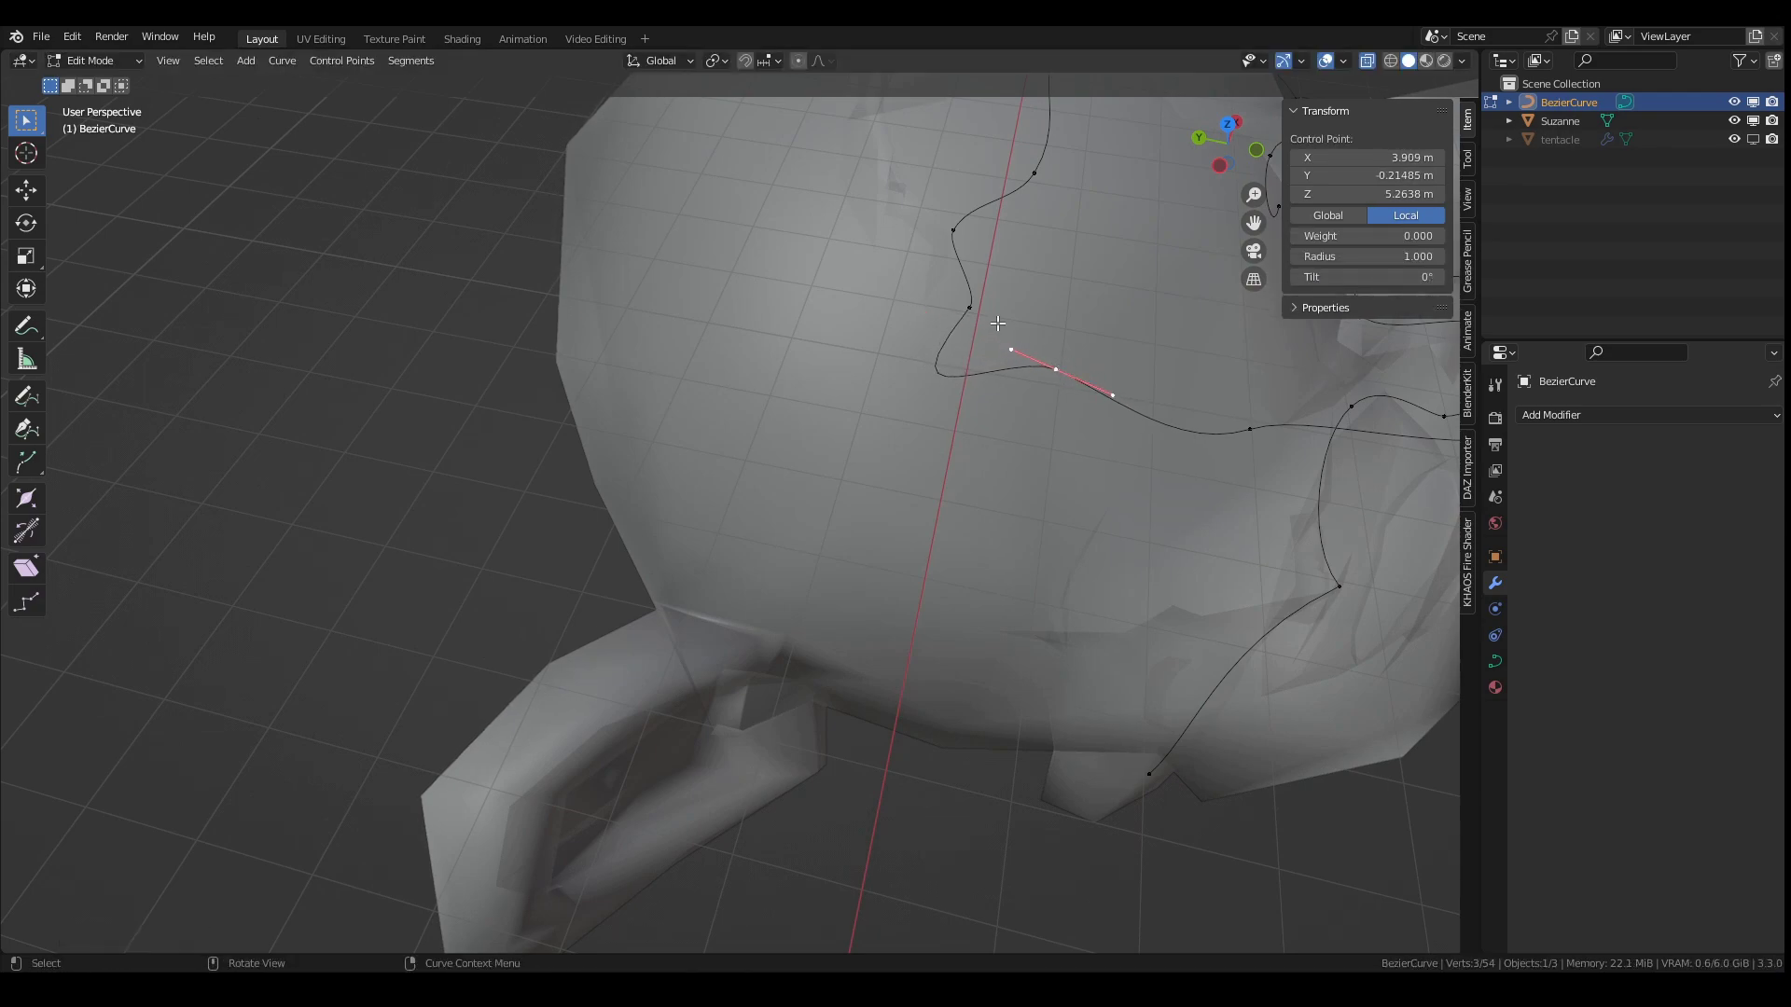
click(969, 308)
click(884, 419)
key(g)
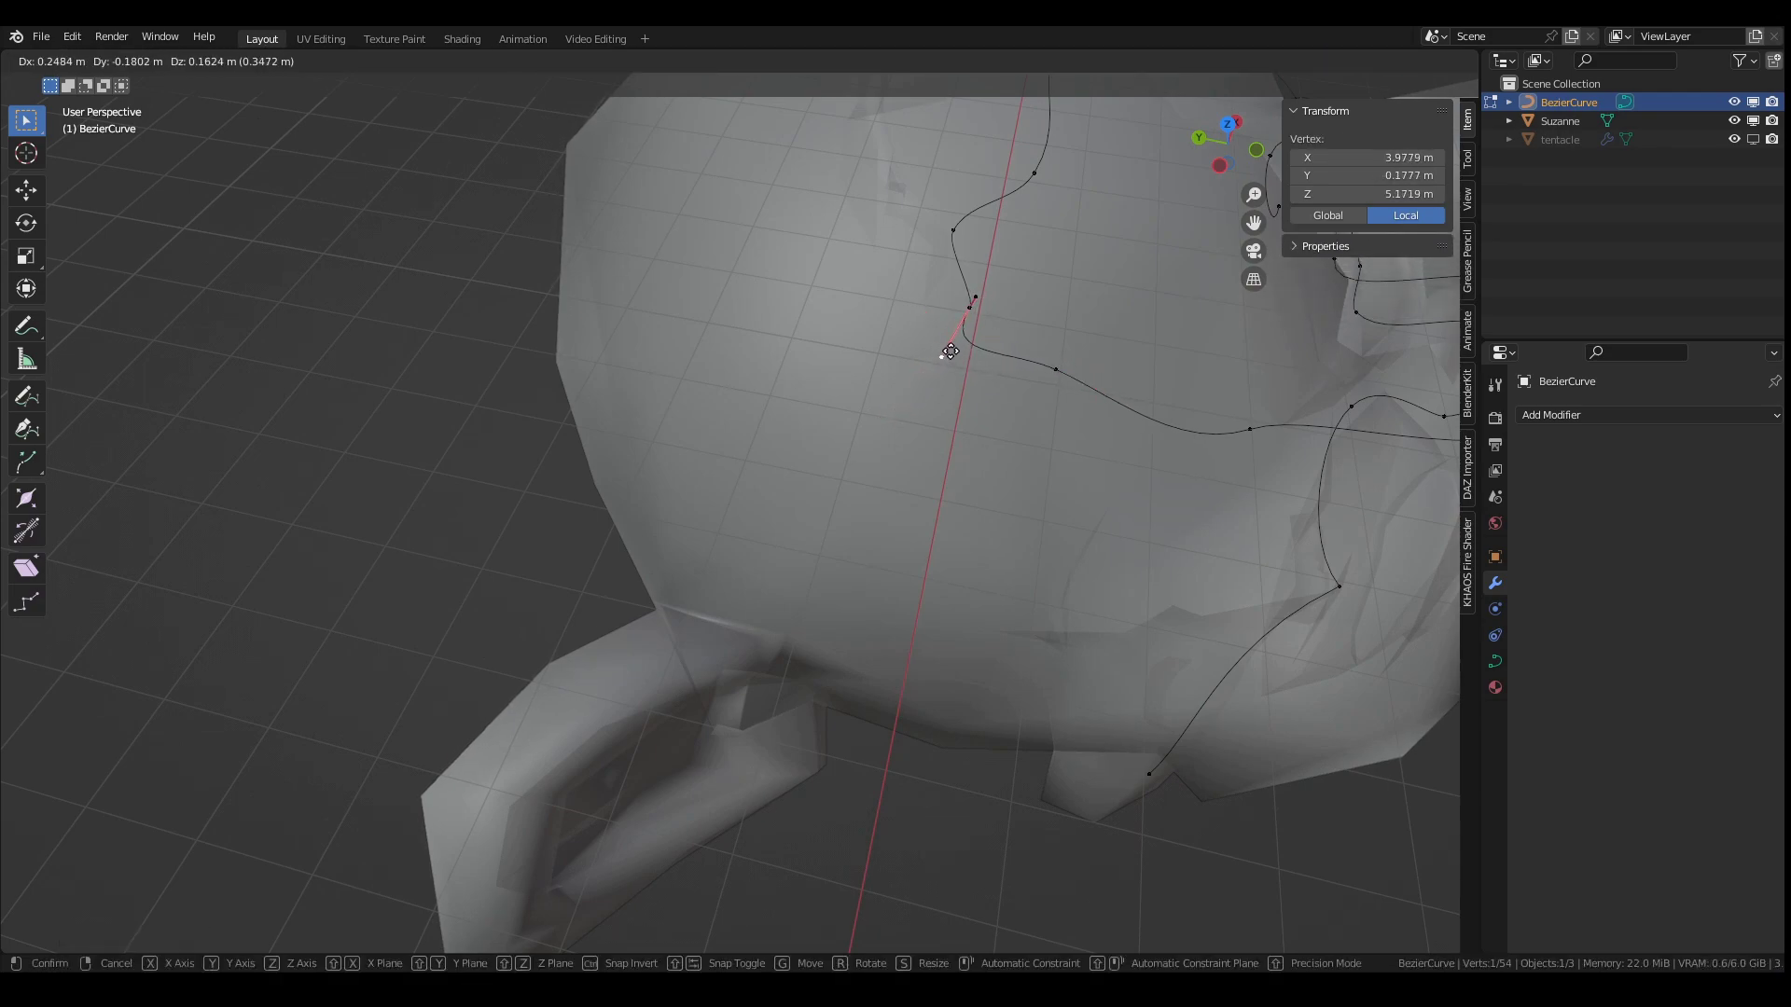
click(951, 350)
click(976, 327)
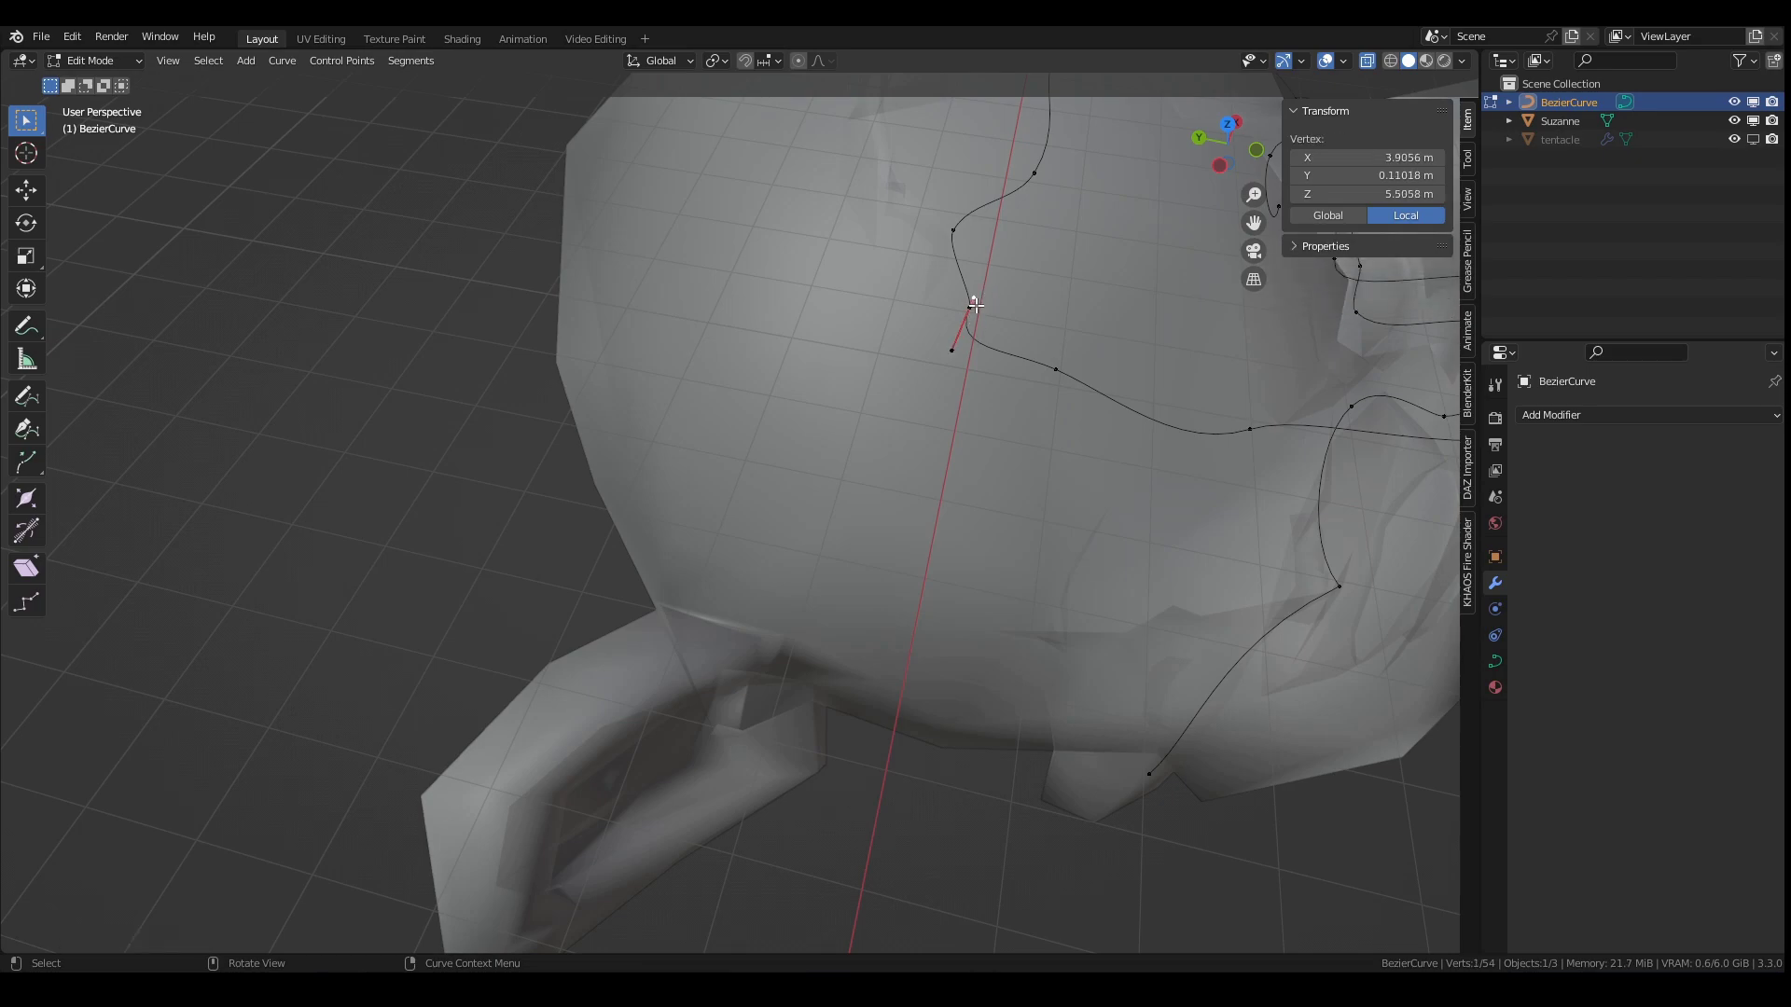
Step: Nudge the curve's end control point and leave Edit Mode
key(g)
click(976, 300)
key(Tab)
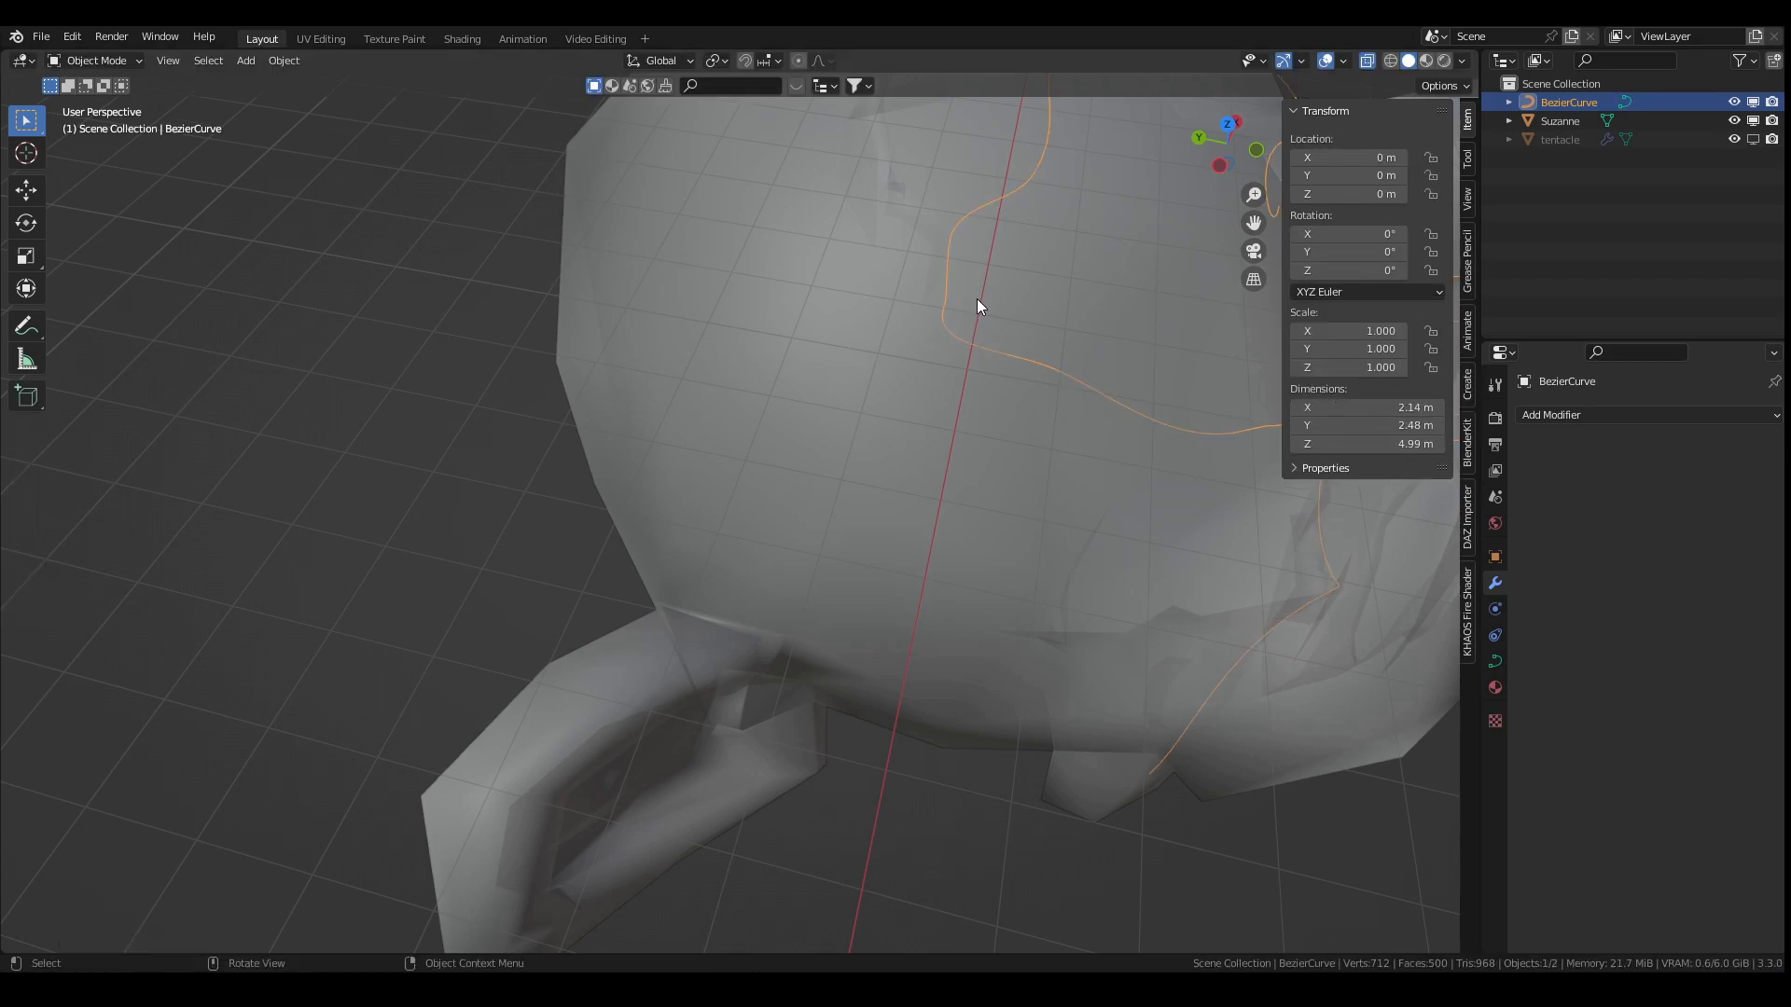
Step: Unhide the tentacle, inspect its spiral atop the head, then reselect the Bezier curve
scroll(977, 298, down, 4)
middle_drag(1045, 312, 828, 237)
click(1751, 140)
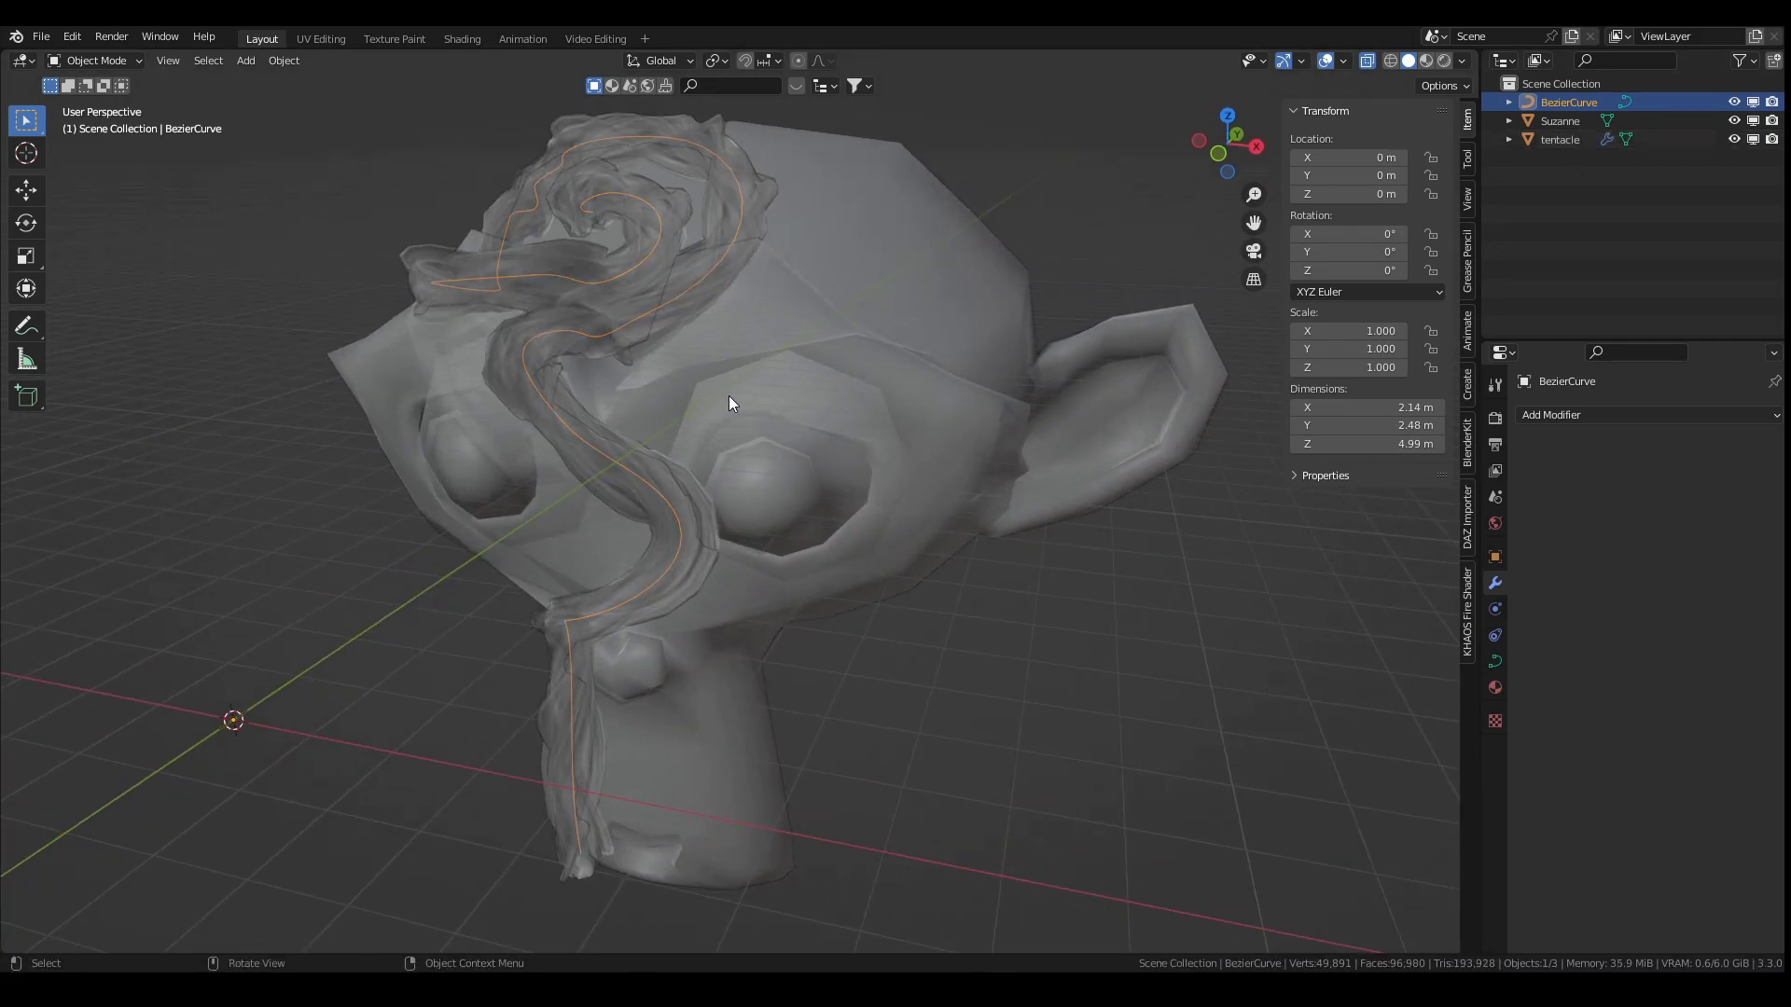
middle_drag(729, 395, 645, 371)
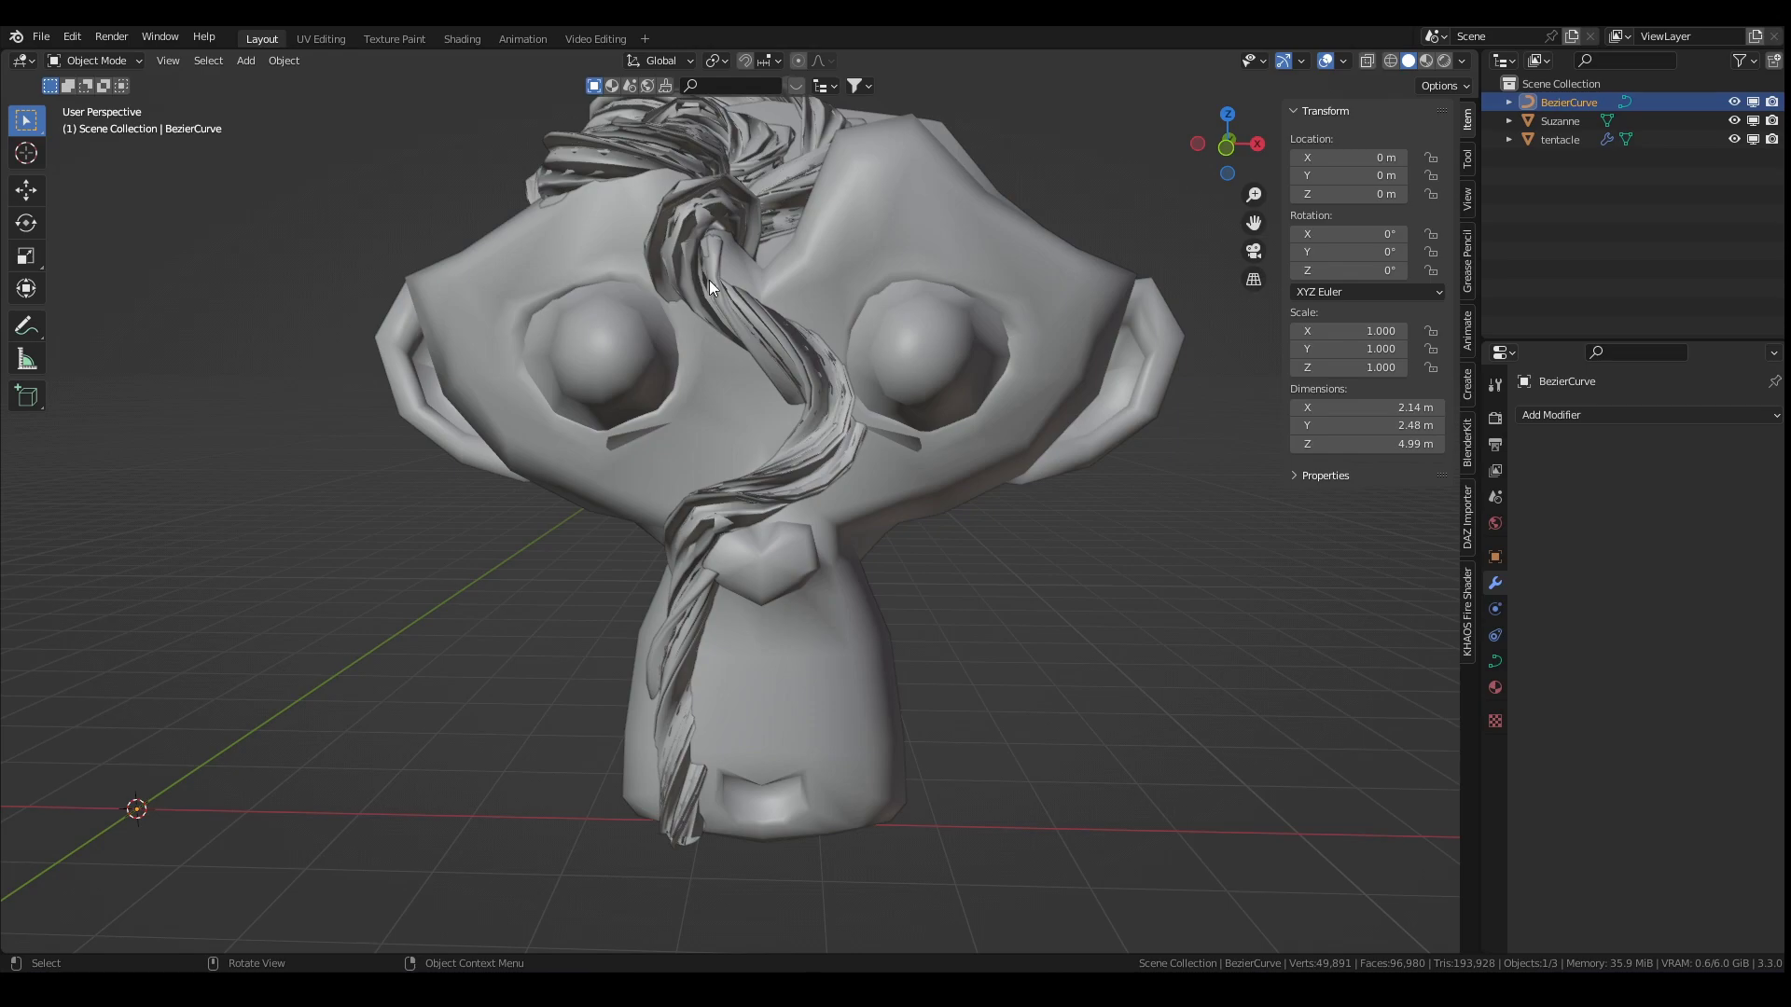
middle_drag(708, 280, 758, 349)
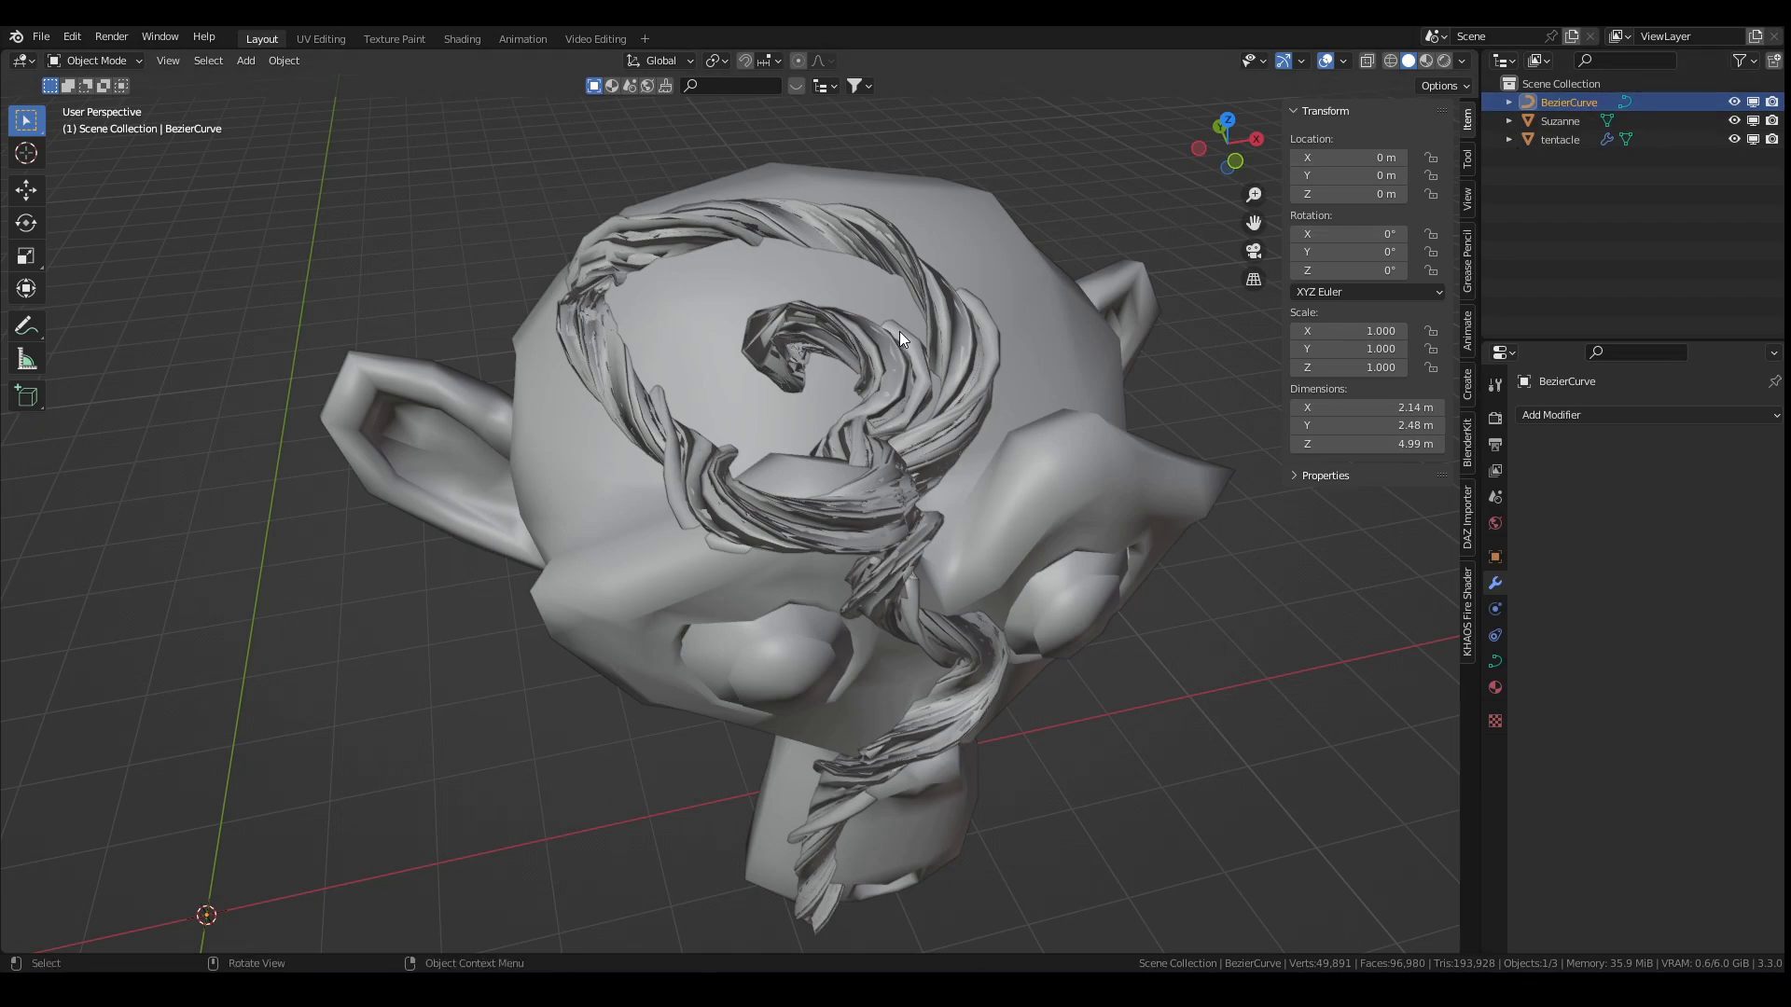
click(839, 339)
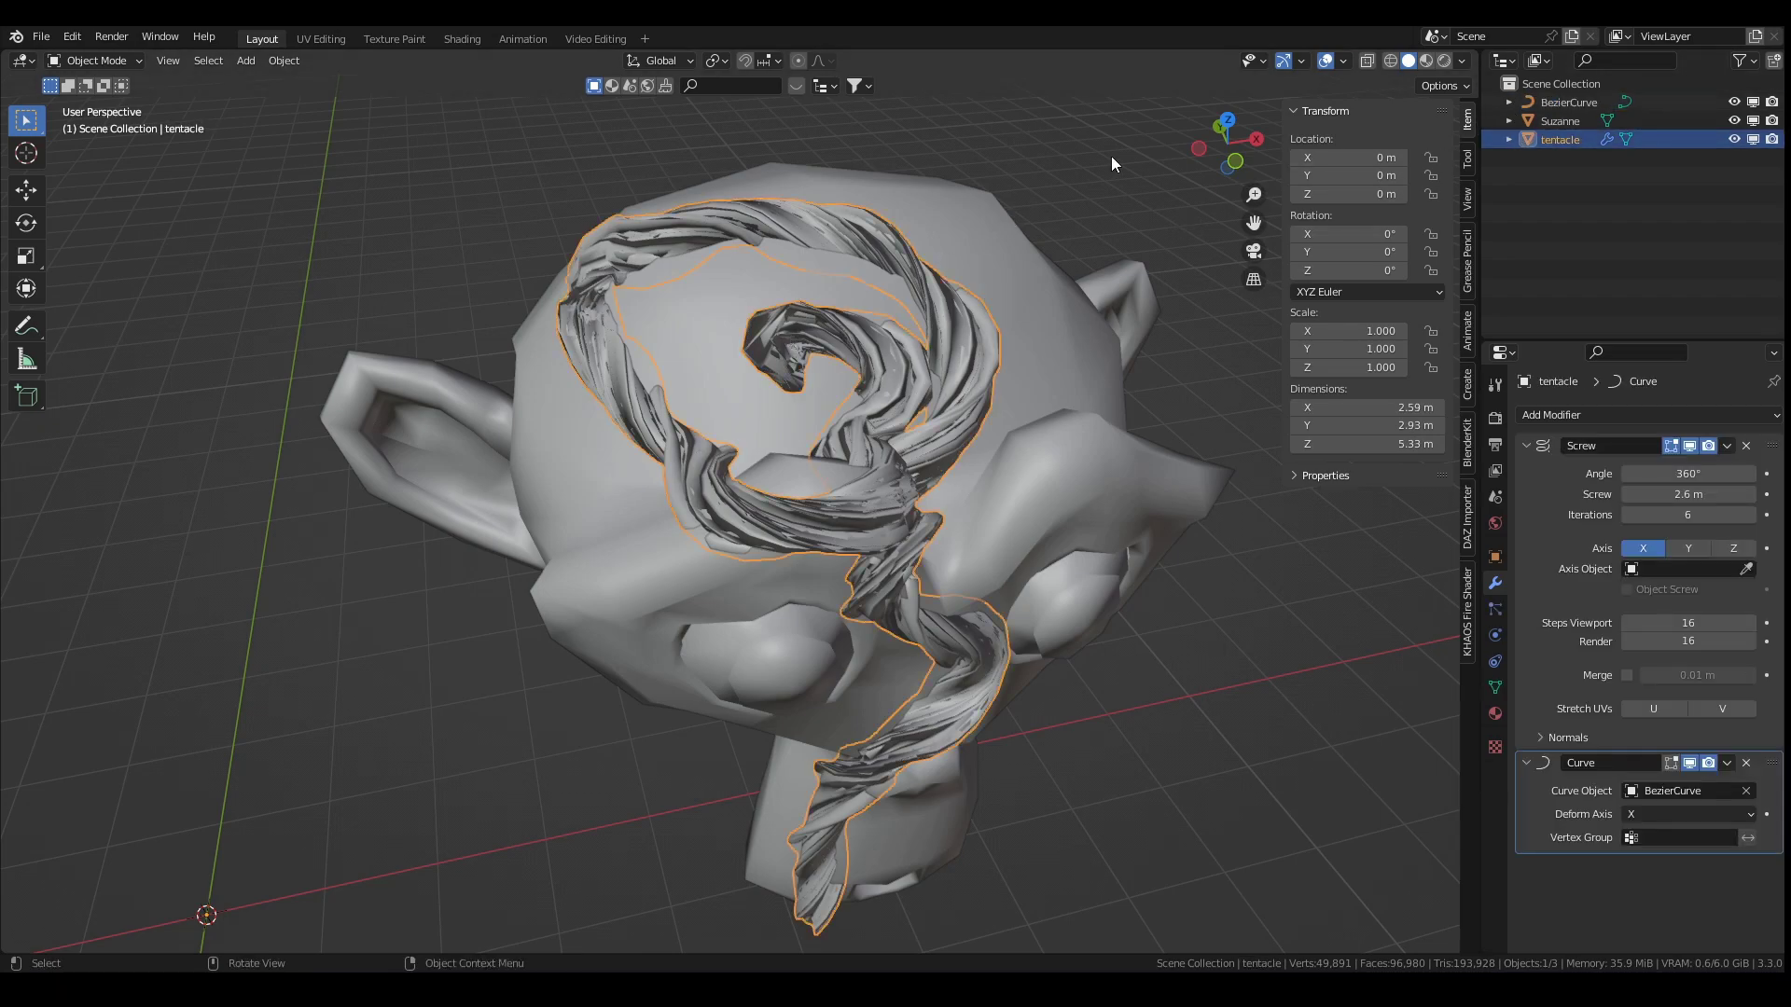
click(1561, 103)
Step: In curve Edit Mode, hide the tentacle, select the spiral-centre point and enable Proportional Editing
key(Tab)
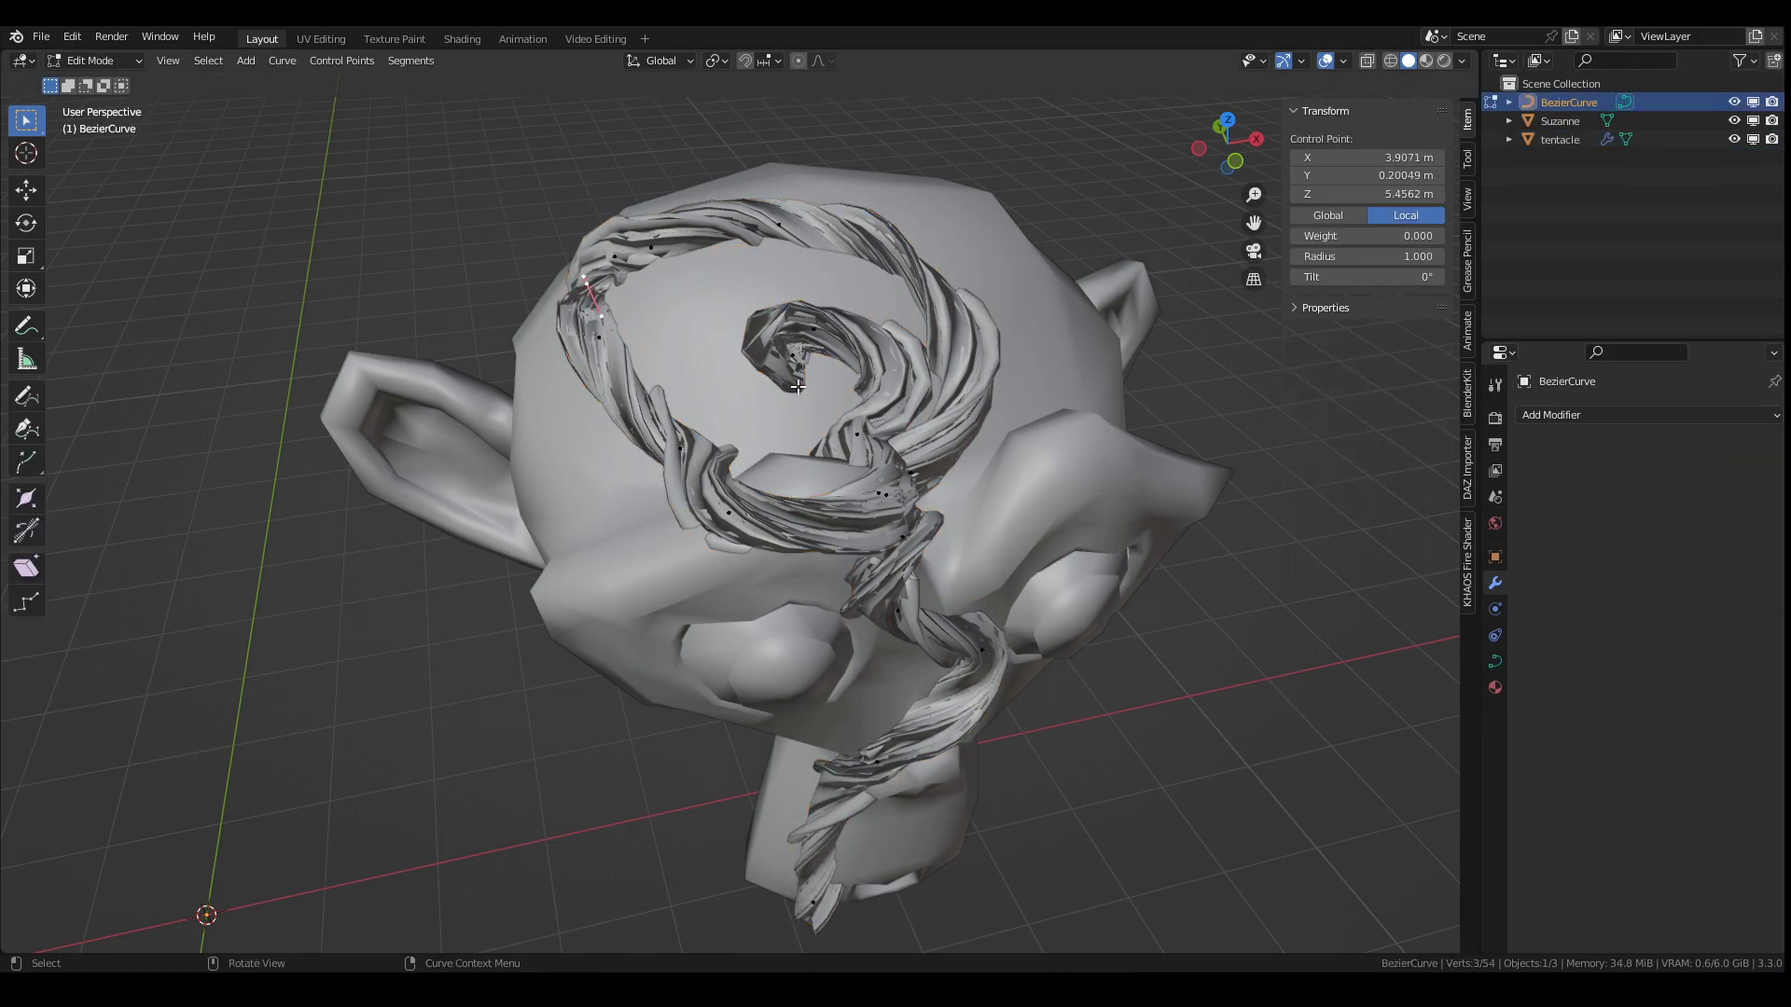
click(1752, 141)
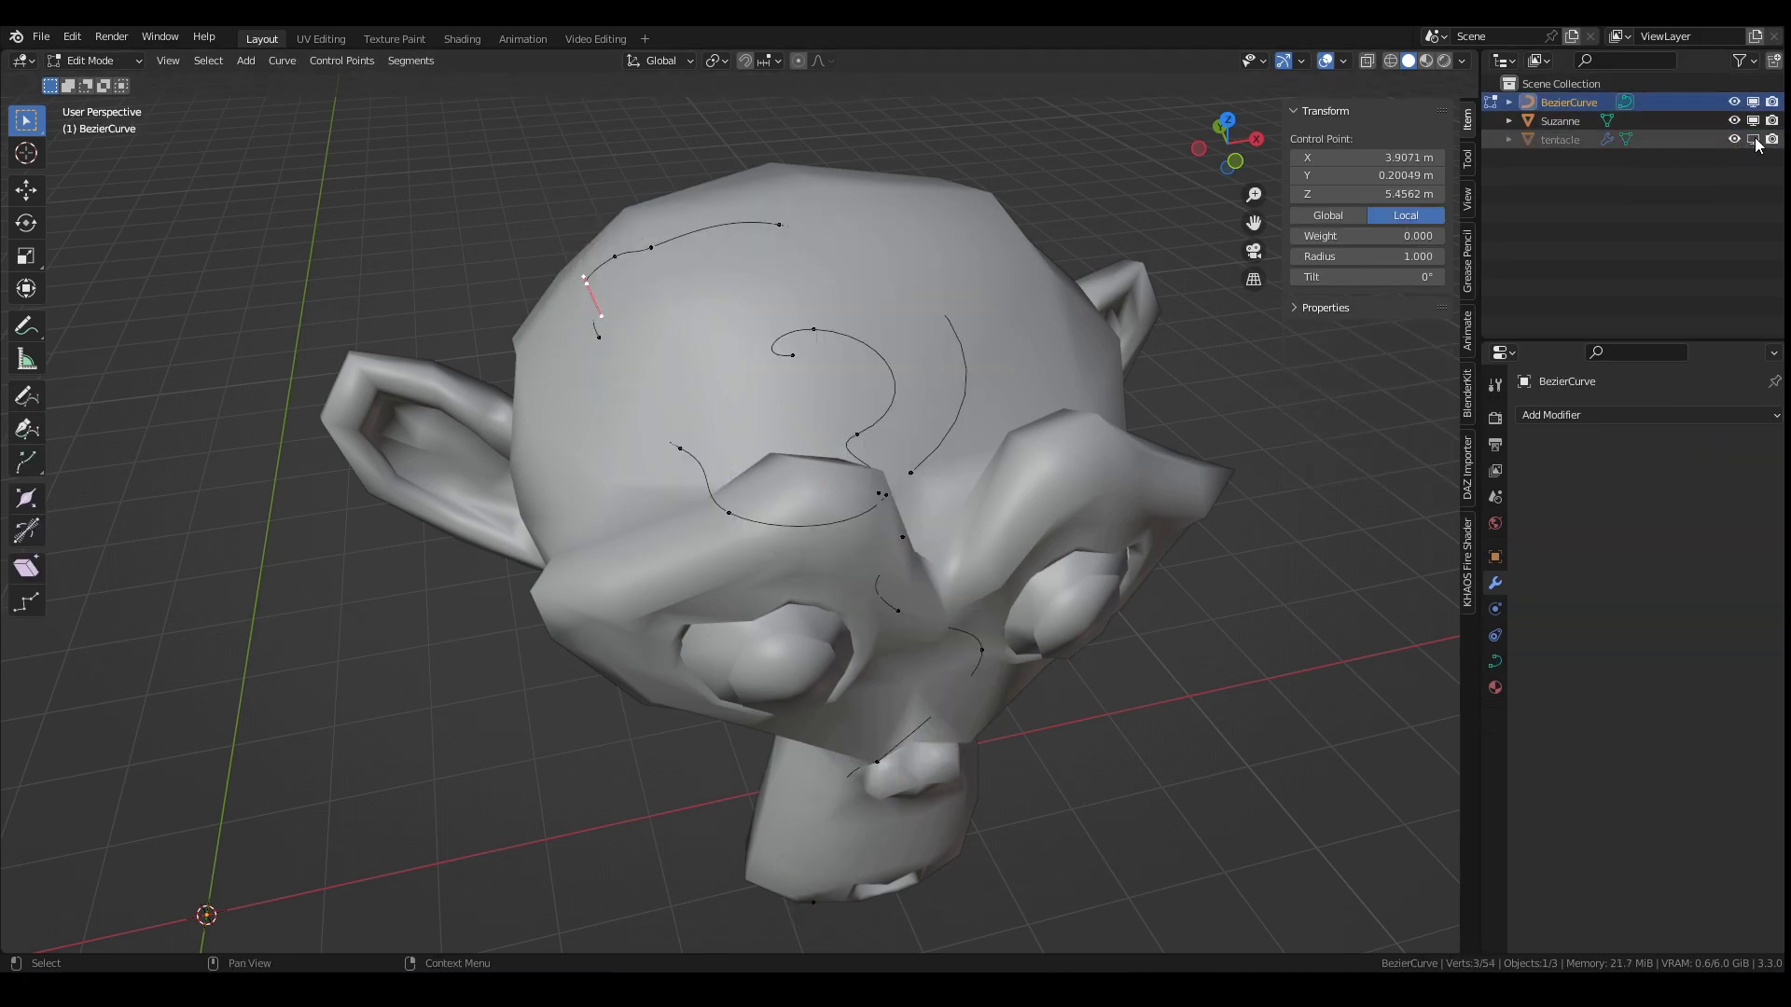
click(794, 357)
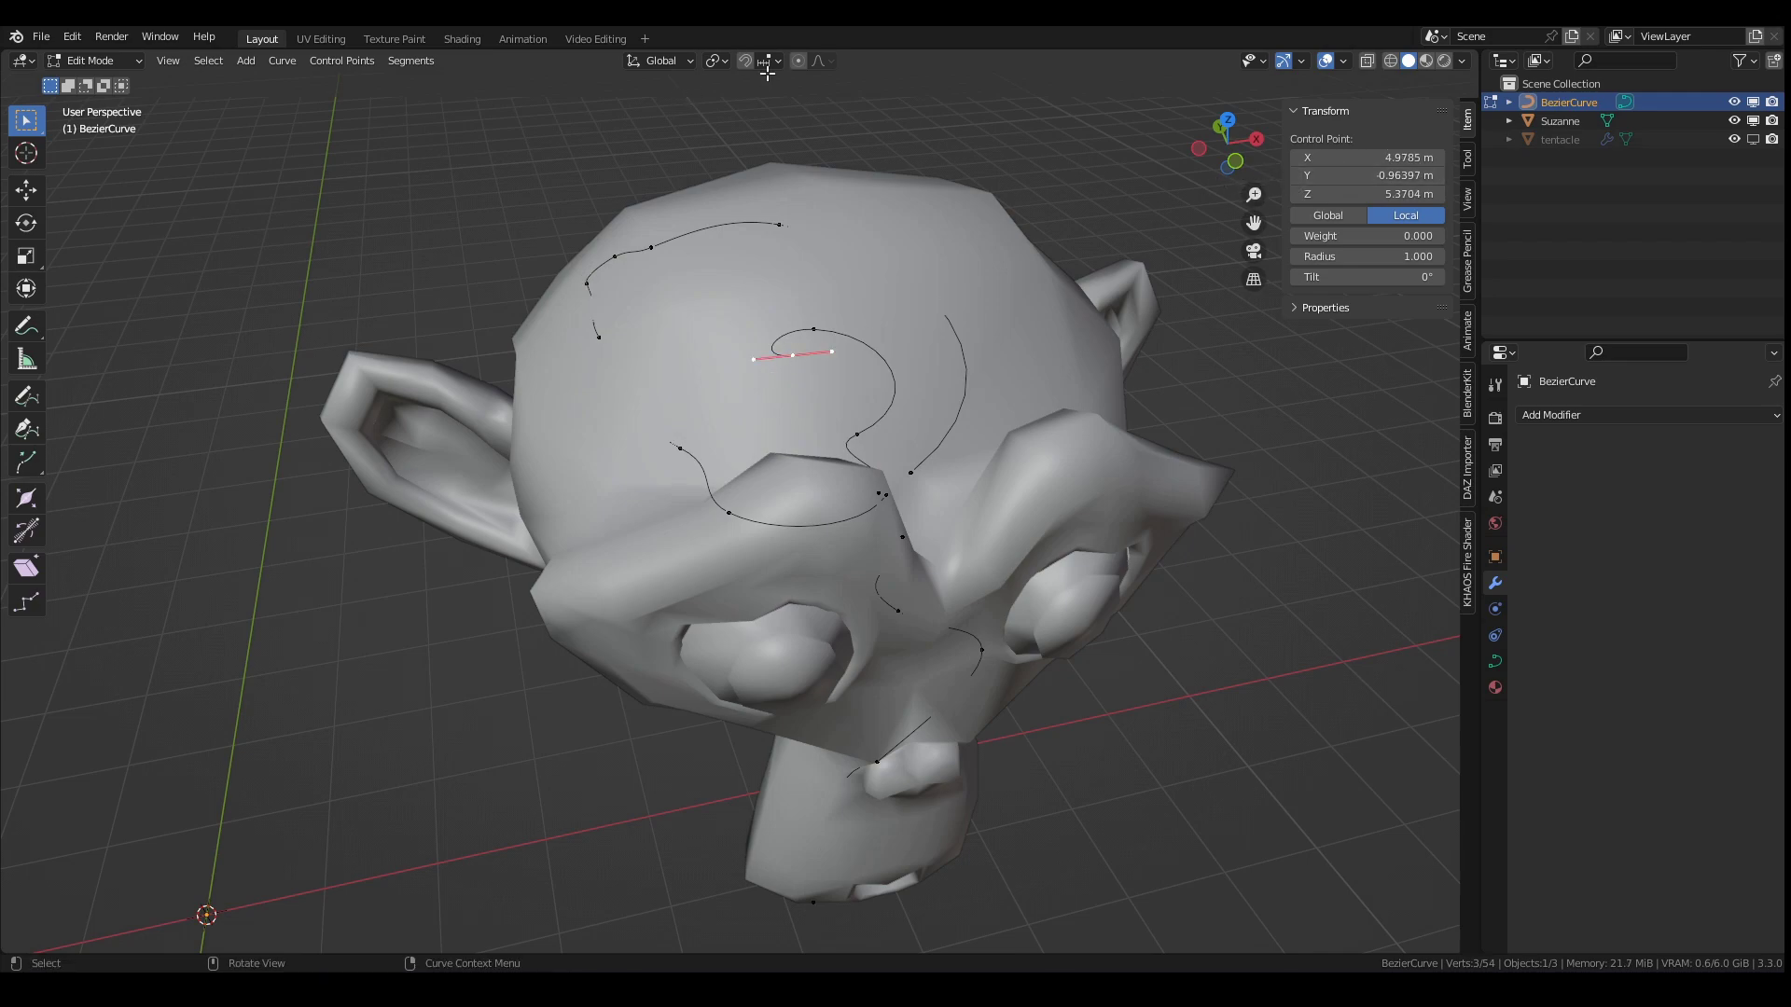
click(799, 62)
click(825, 60)
middle_drag(979, 333, 1013, 350)
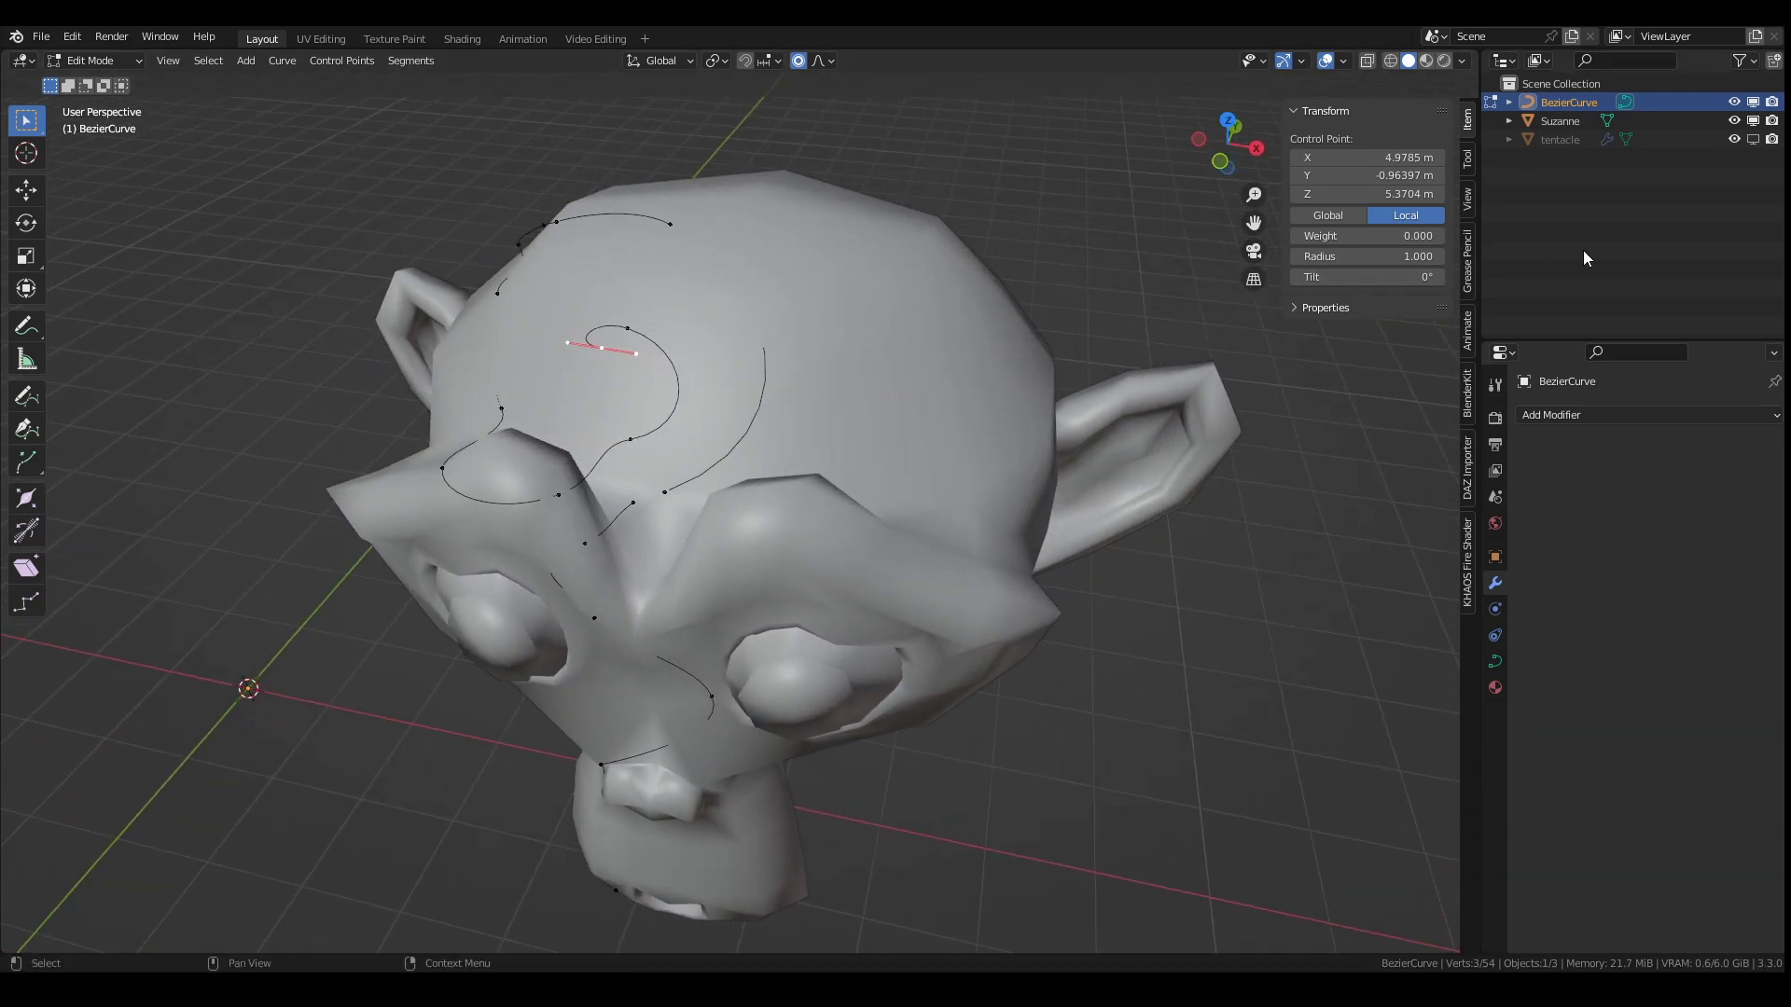
Step: Show the tentacle and shrink the spiral-end point's radius to about 0.12 for a thin tip
click(1752, 140)
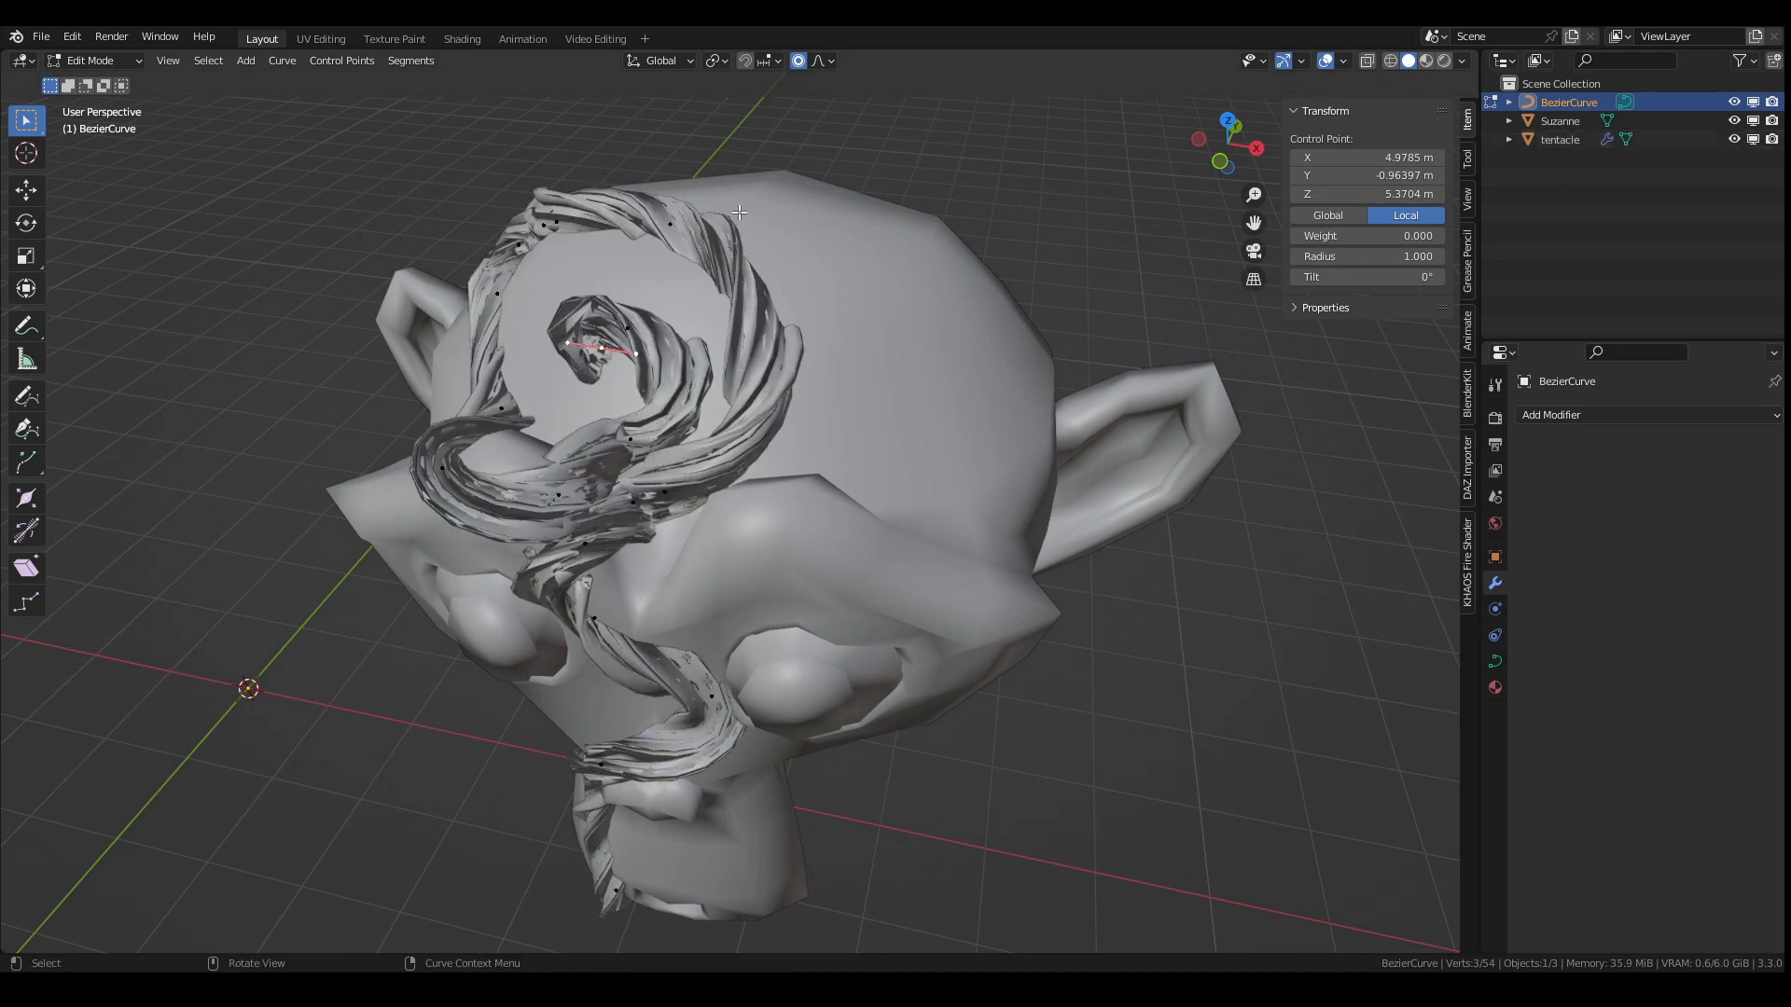
key(alt+s)
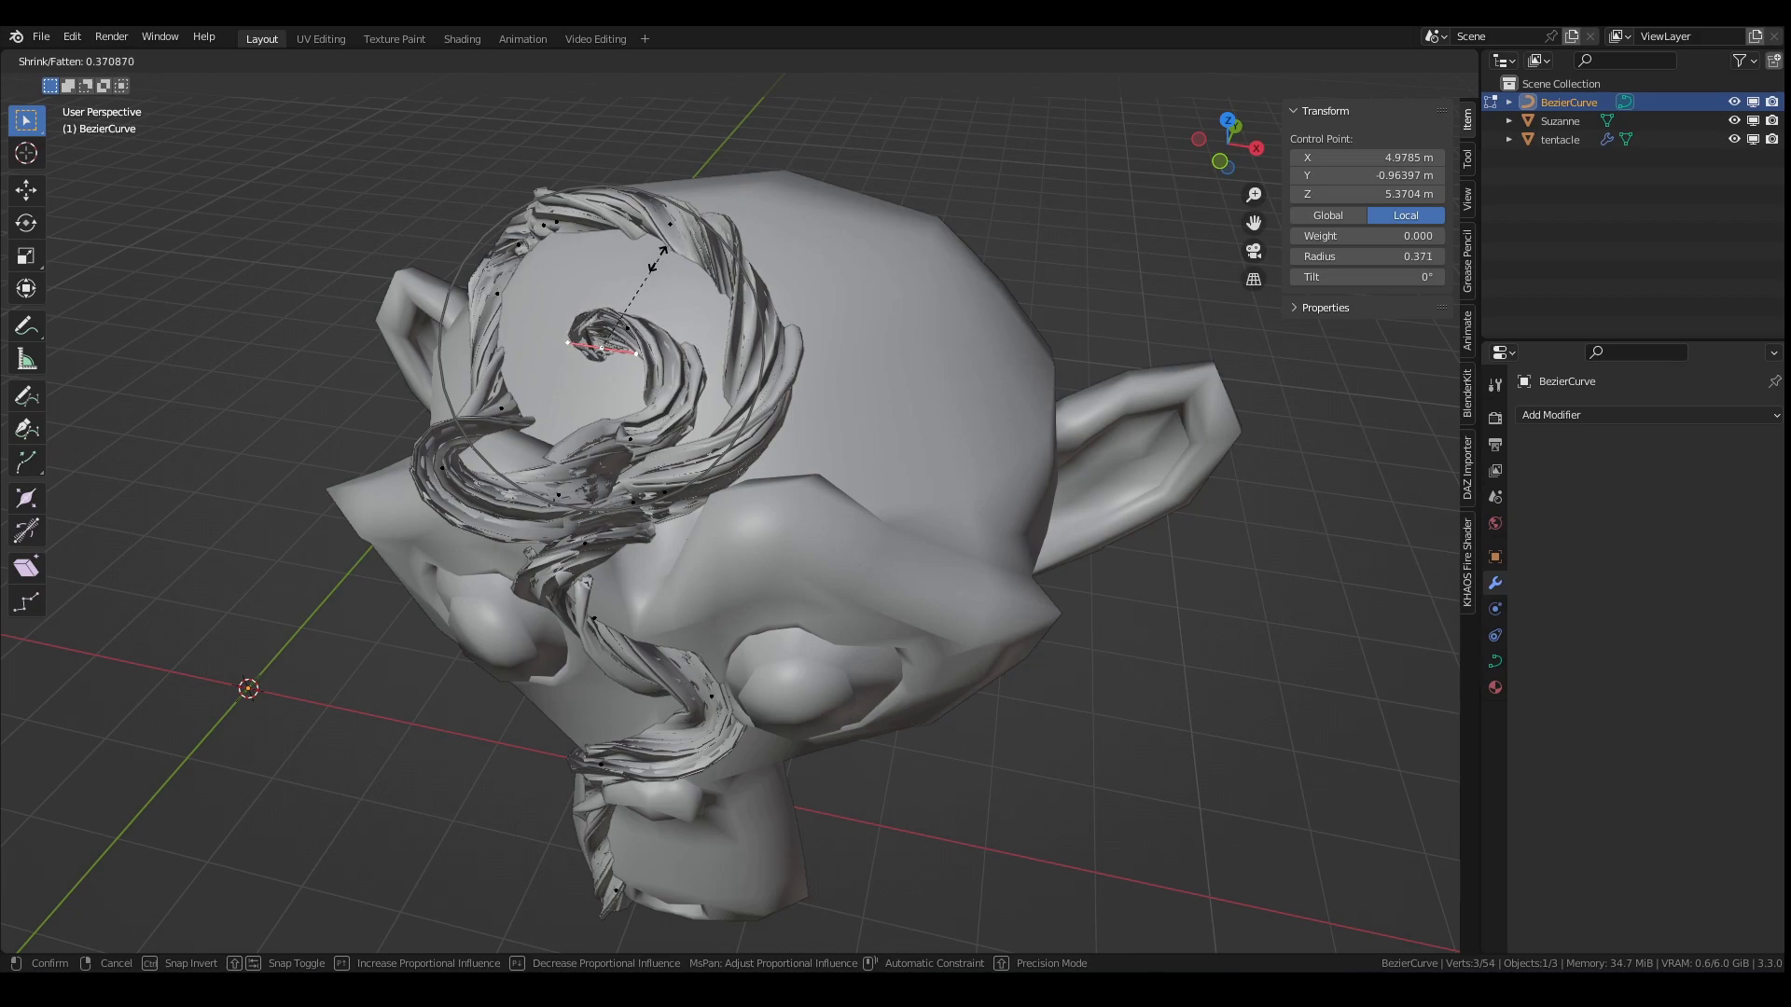
scroll(653, 259, down, 6)
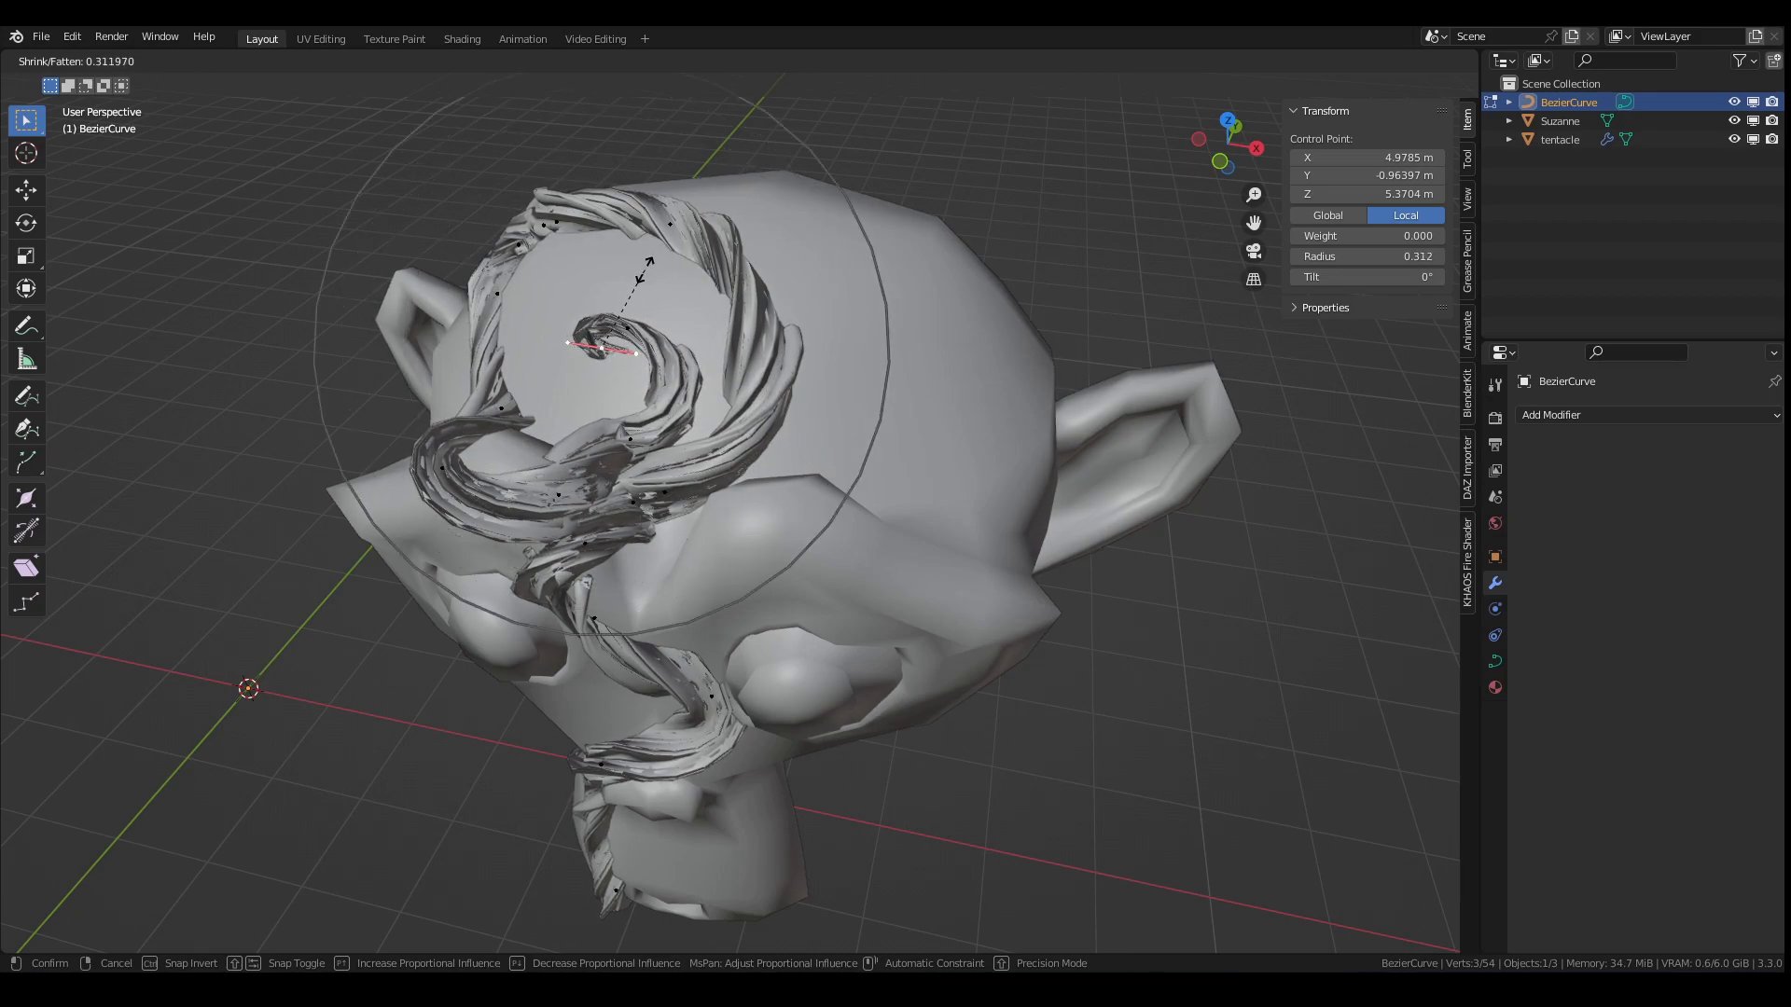
scroll(634, 275, down, 5)
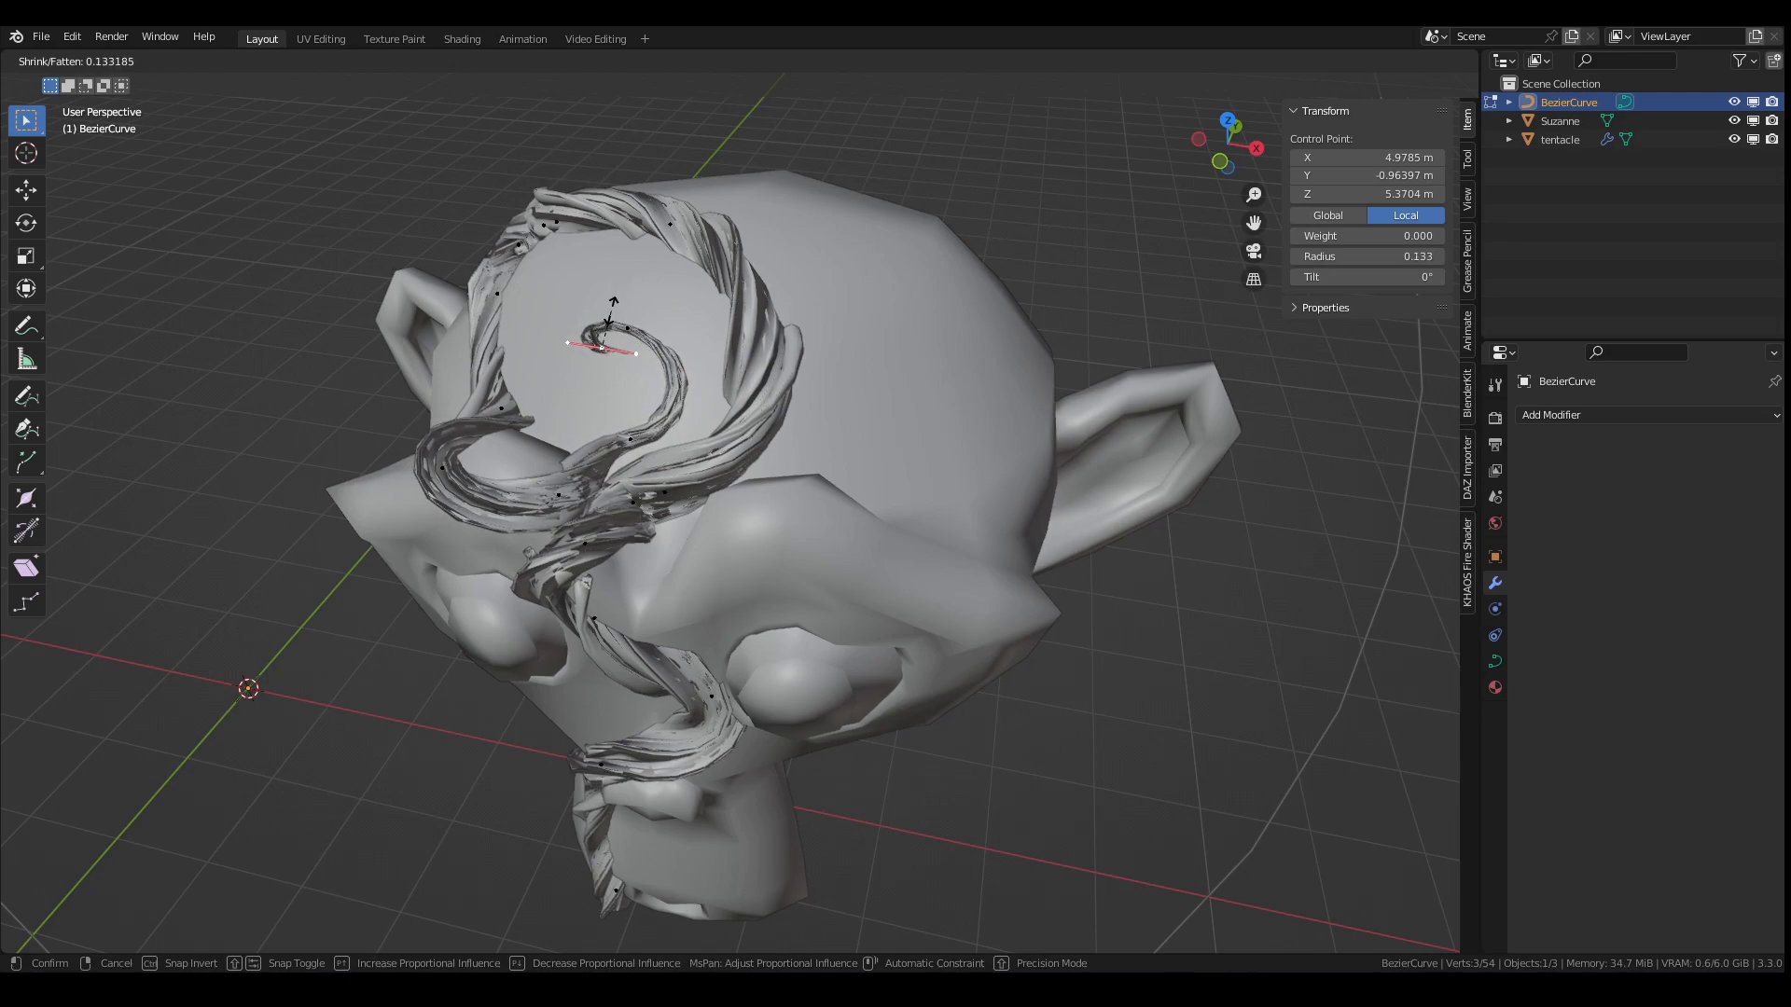
click(610, 317)
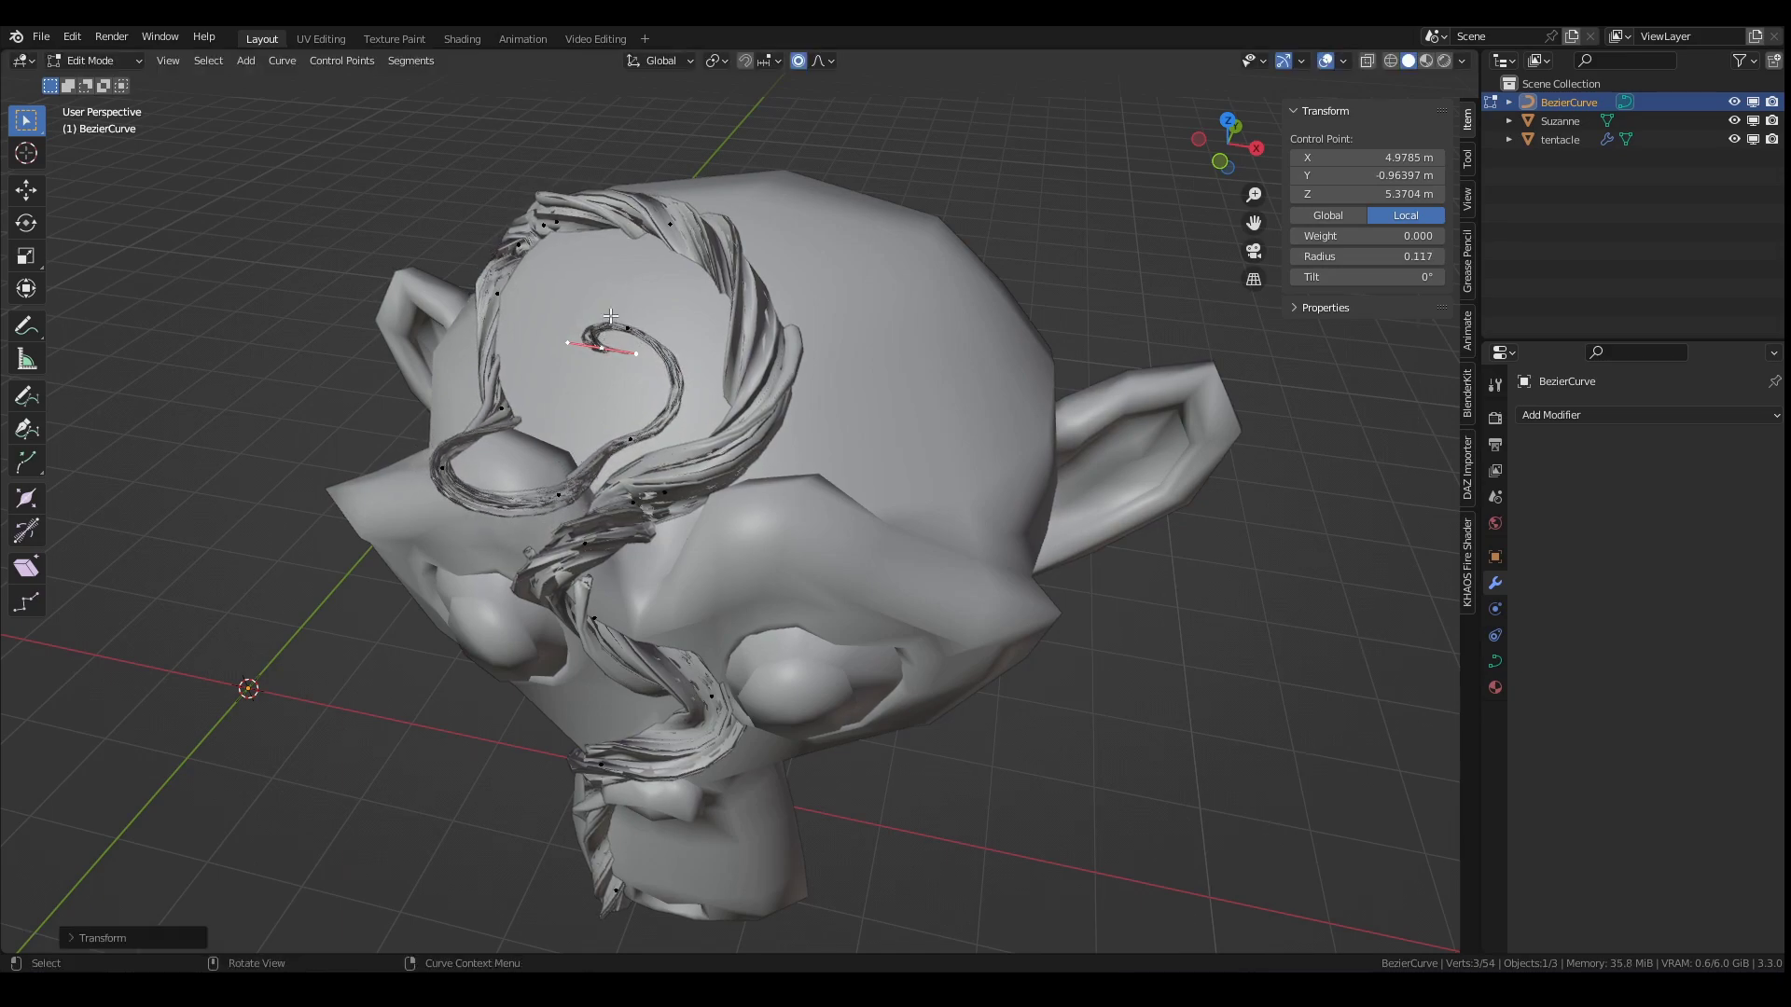
middle_drag(713, 489, 793, 410)
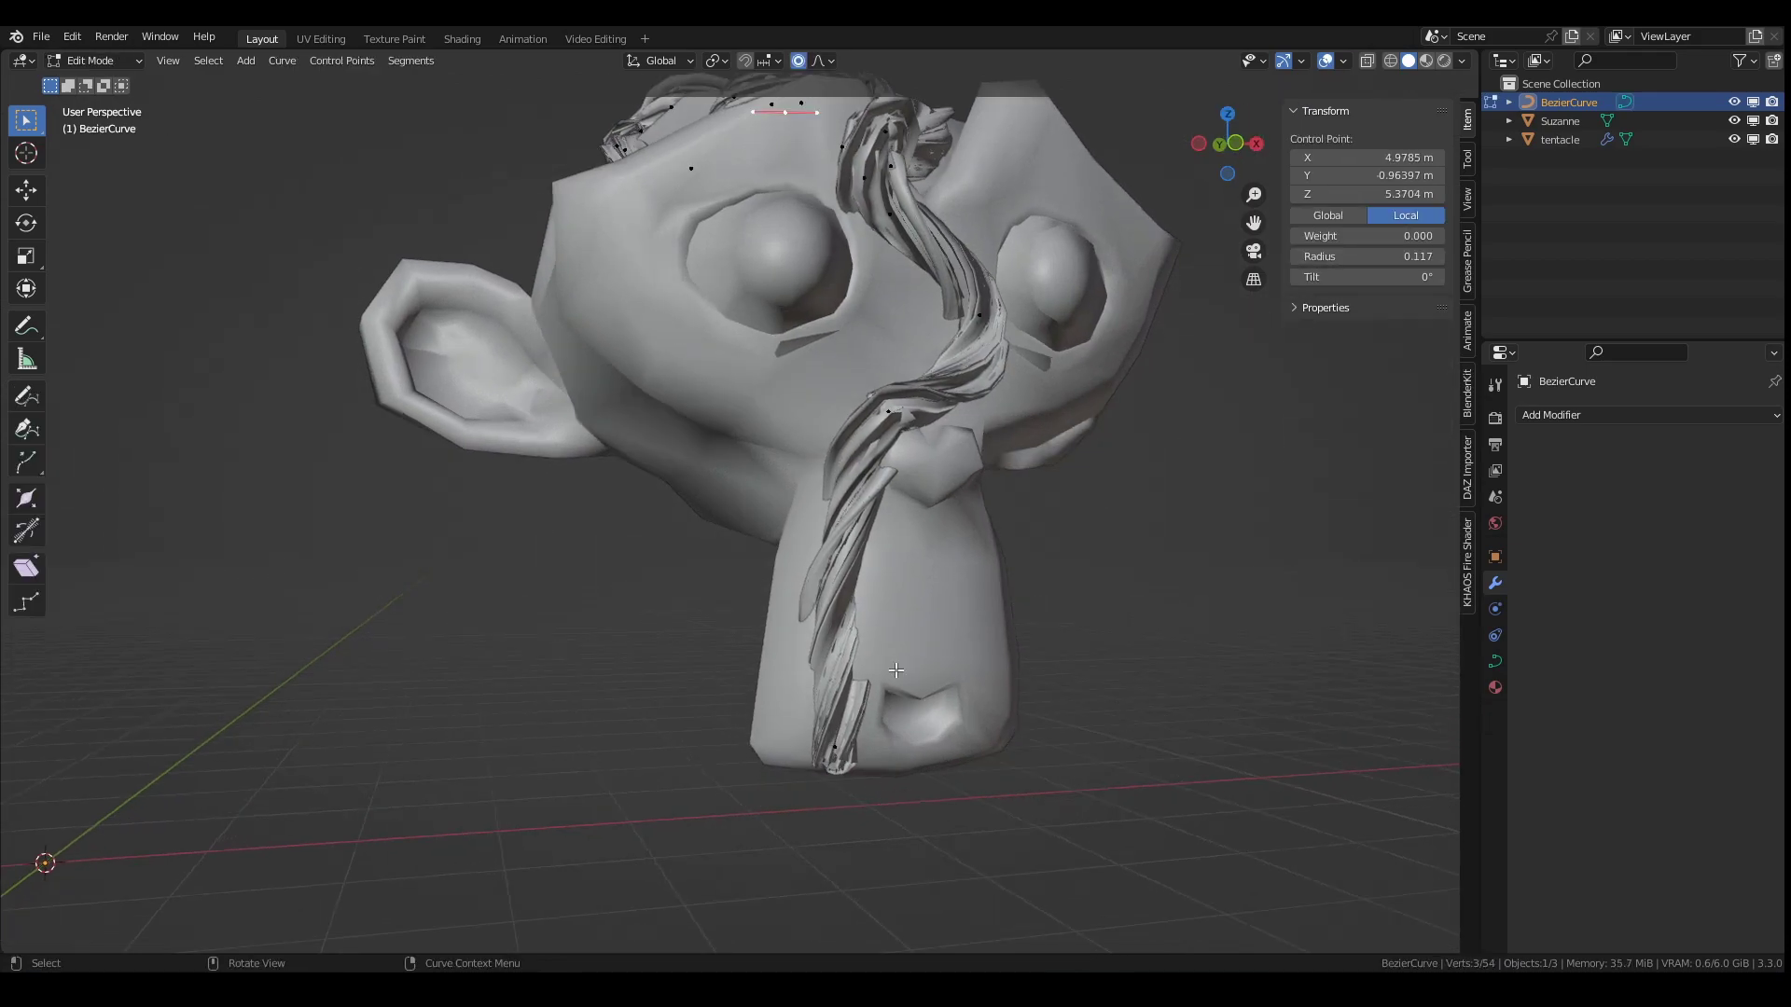
Step: Scale the curve's bottom point radius to about 2.5 to thicken the tentacle, then exit Edit Mode
click(833, 749)
key(alt+s)
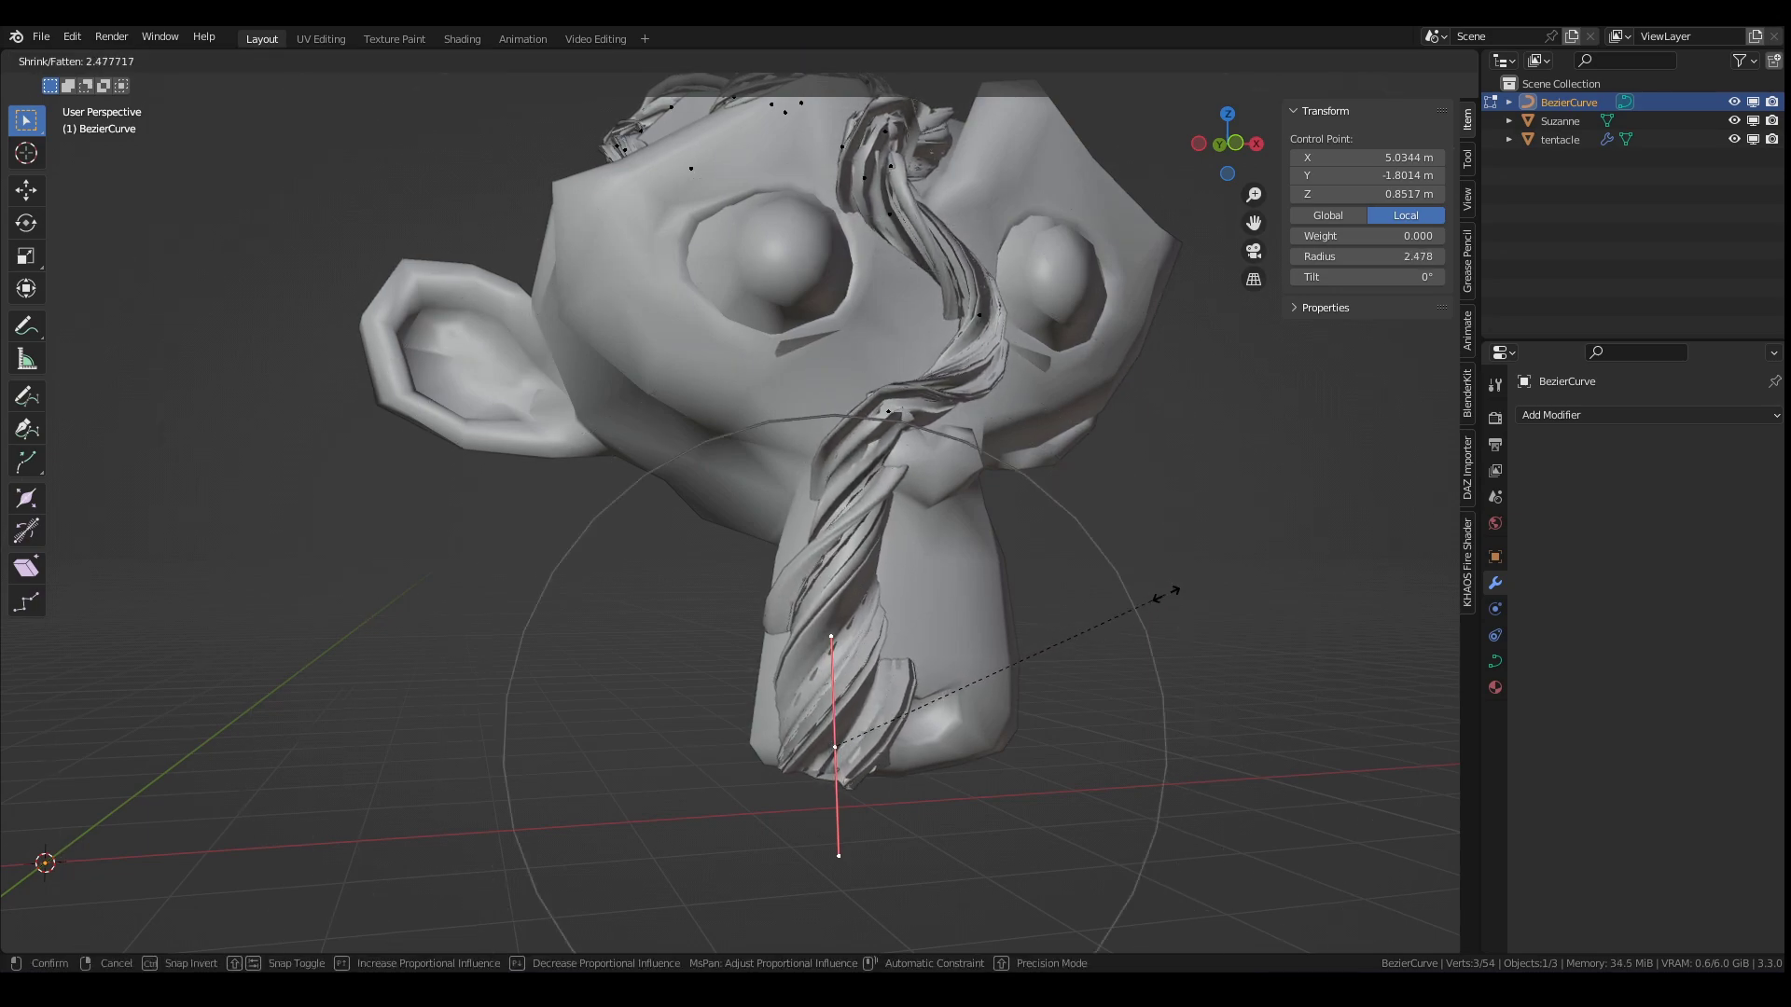
click(1089, 600)
middle_drag(1088, 600, 871, 597)
key(Tab)
scroll(886, 516, down, 4)
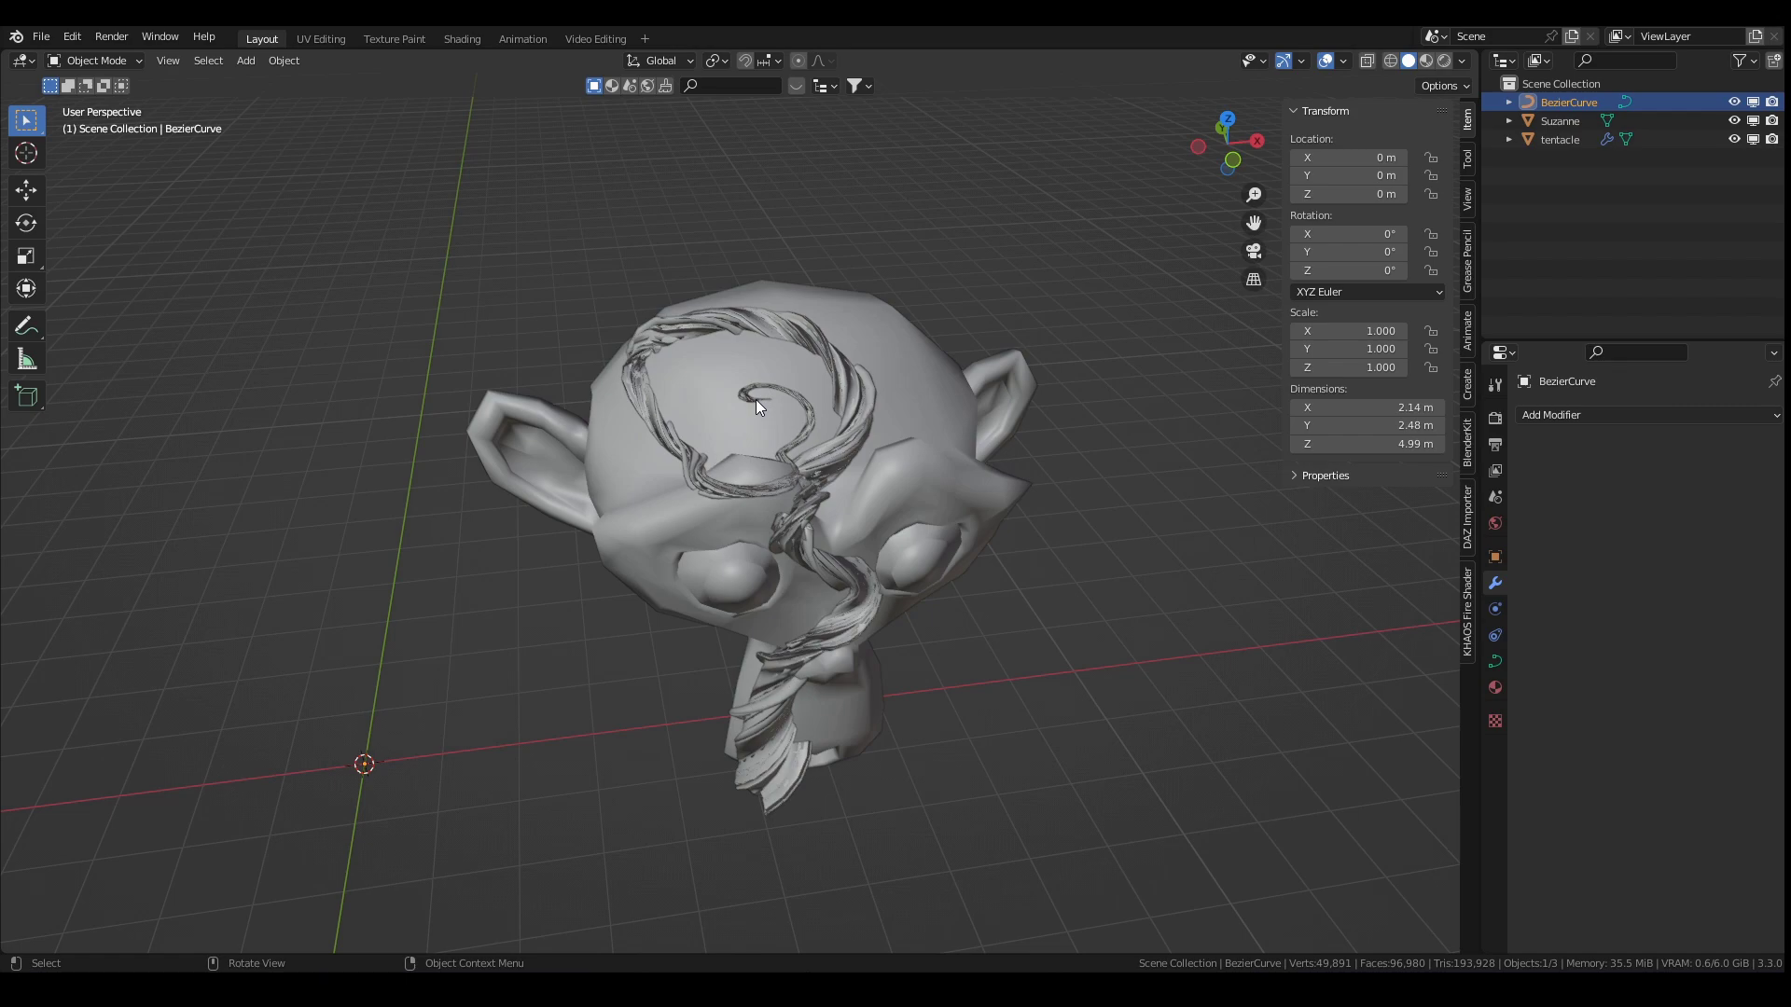
Step: Try lower Screw offsets, undo back to 2.6 m, and raise the Screw angle to 365°
click(853, 432)
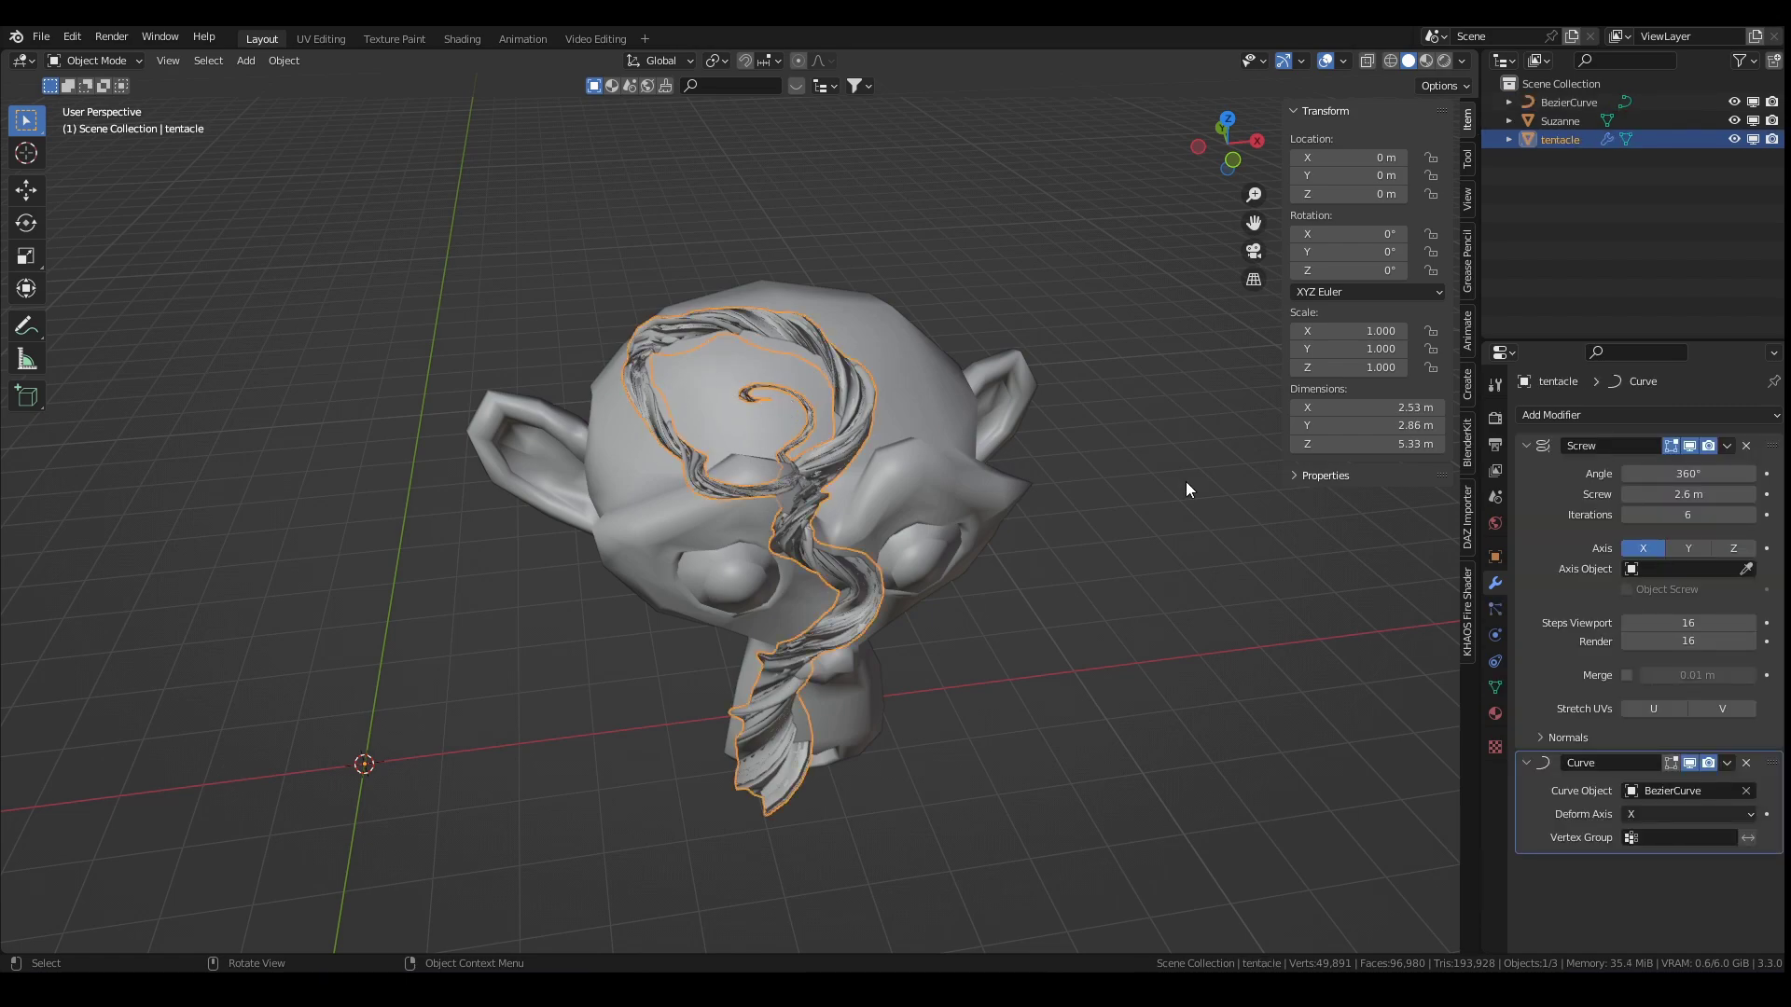
drag(1693, 496, 1618, 496)
middle_drag(793, 335, 859, 356)
scroll(923, 307, up, 5)
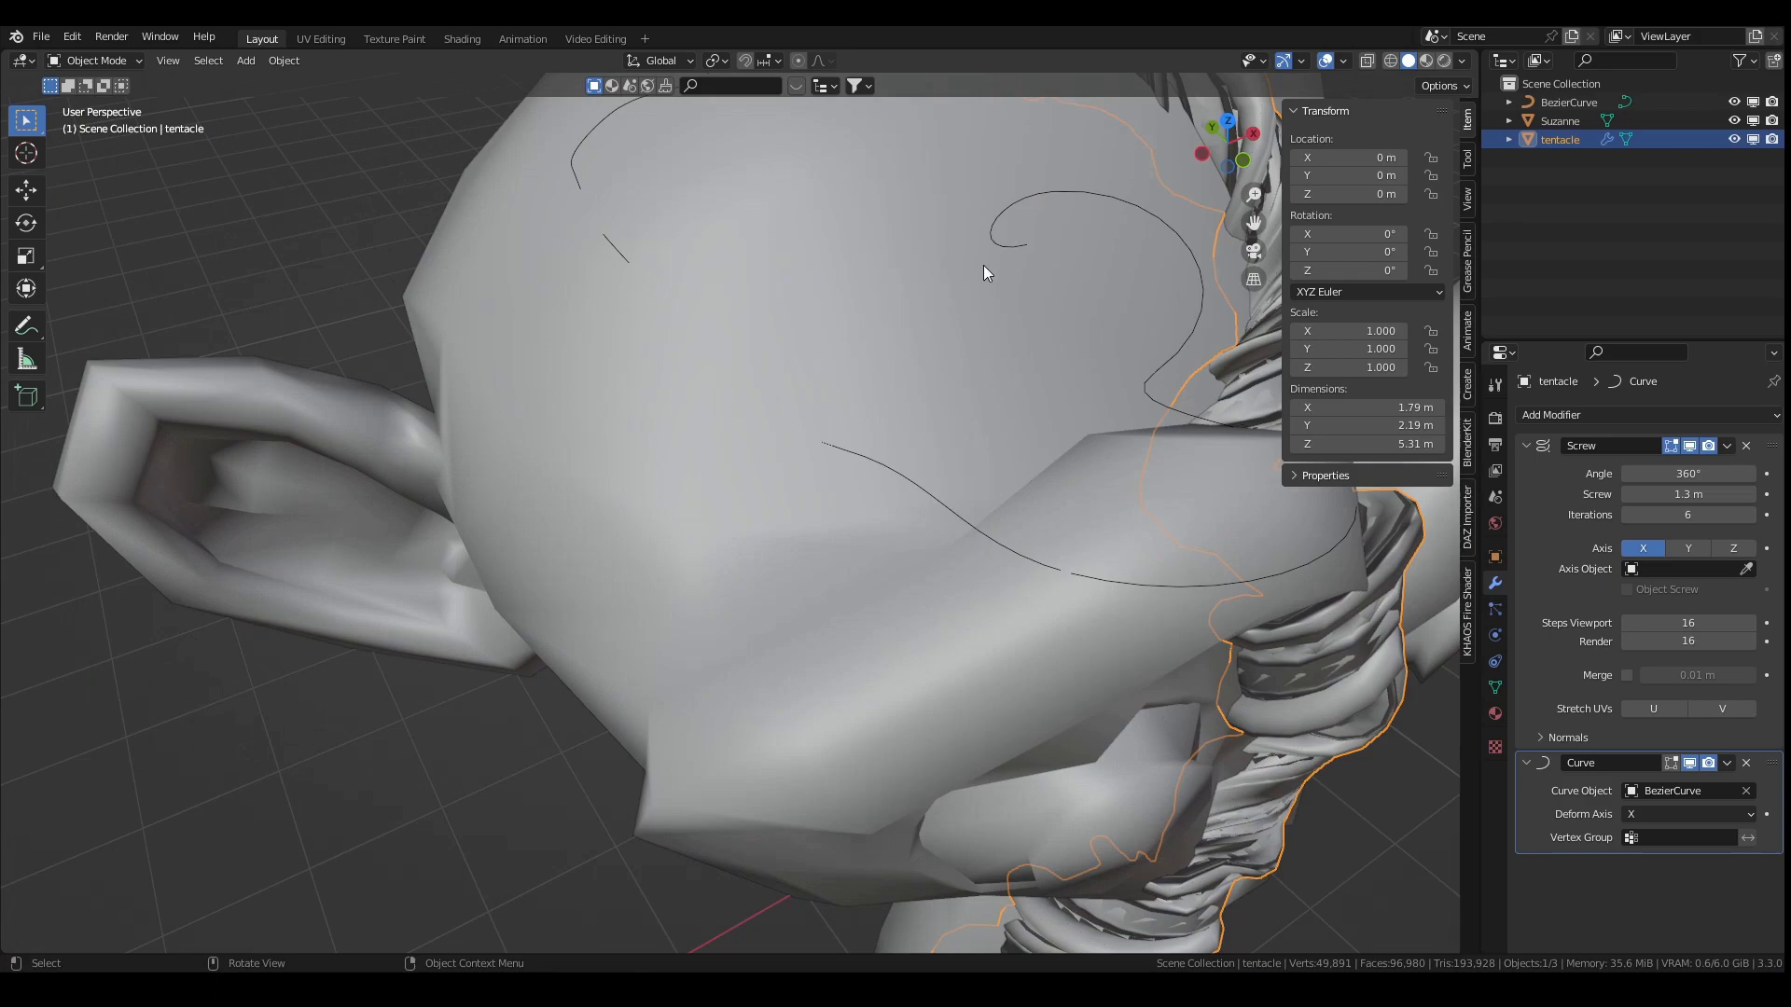
scroll(1003, 248, down, 2)
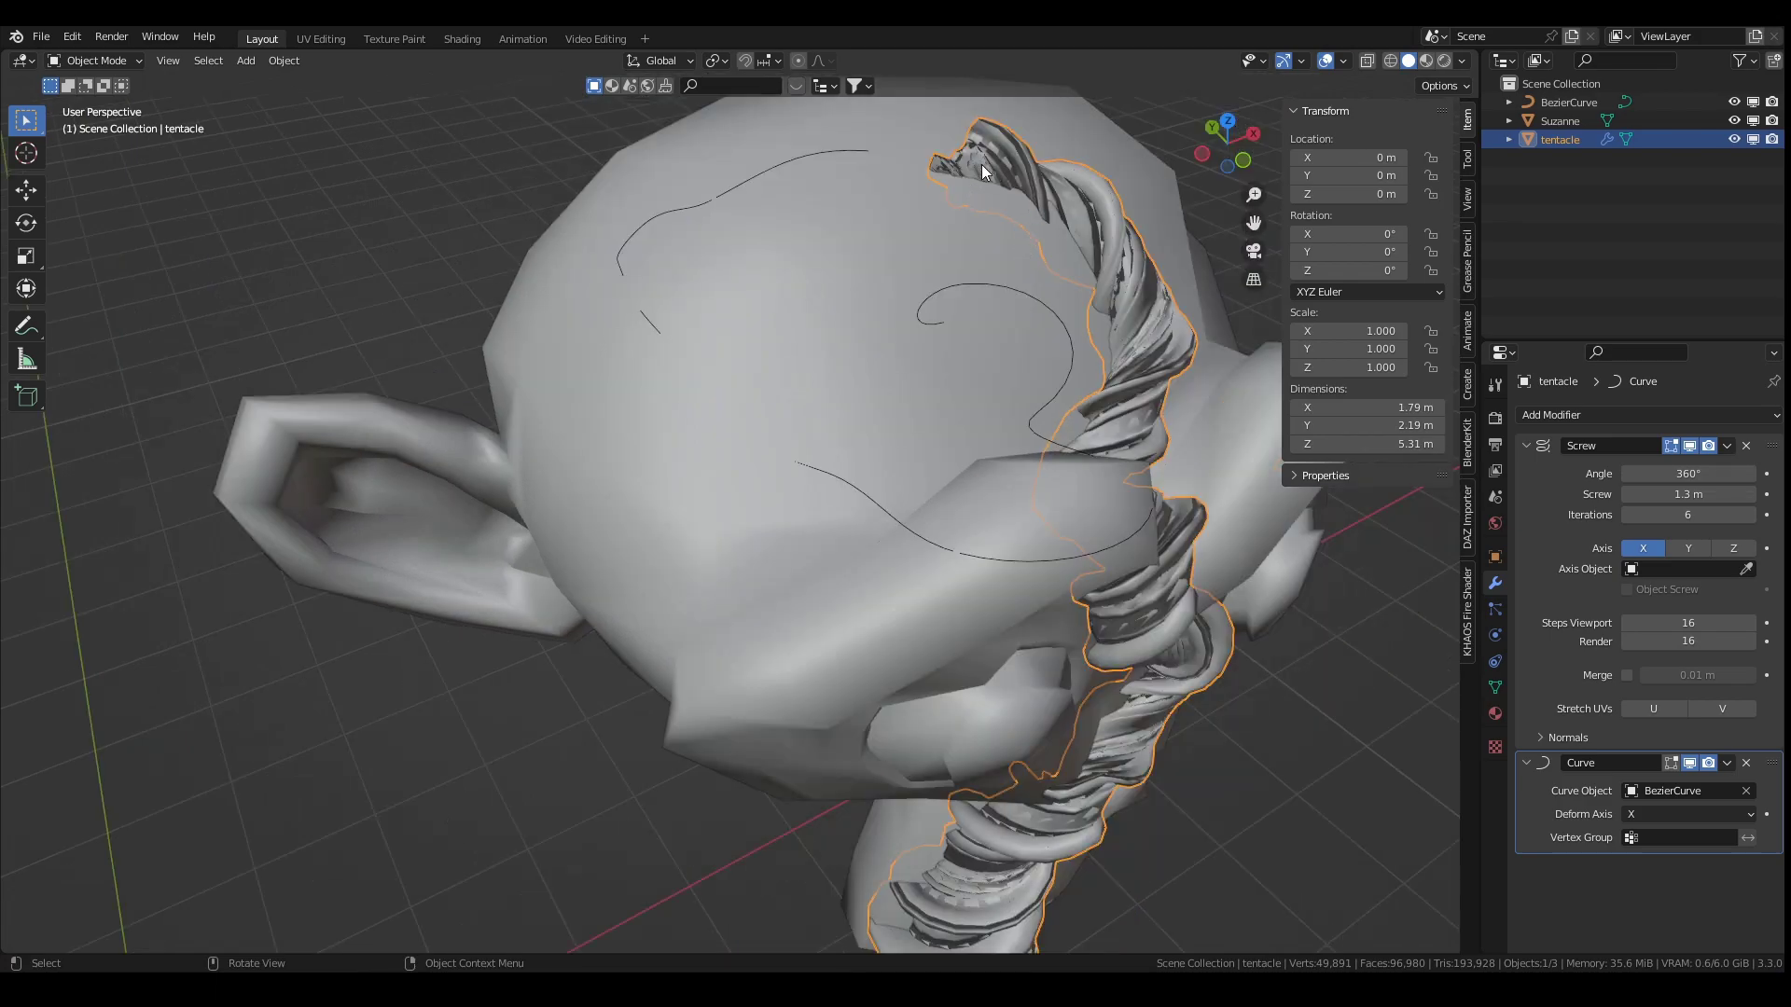
scroll(783, 401, down, 3)
key(ctrl+z)
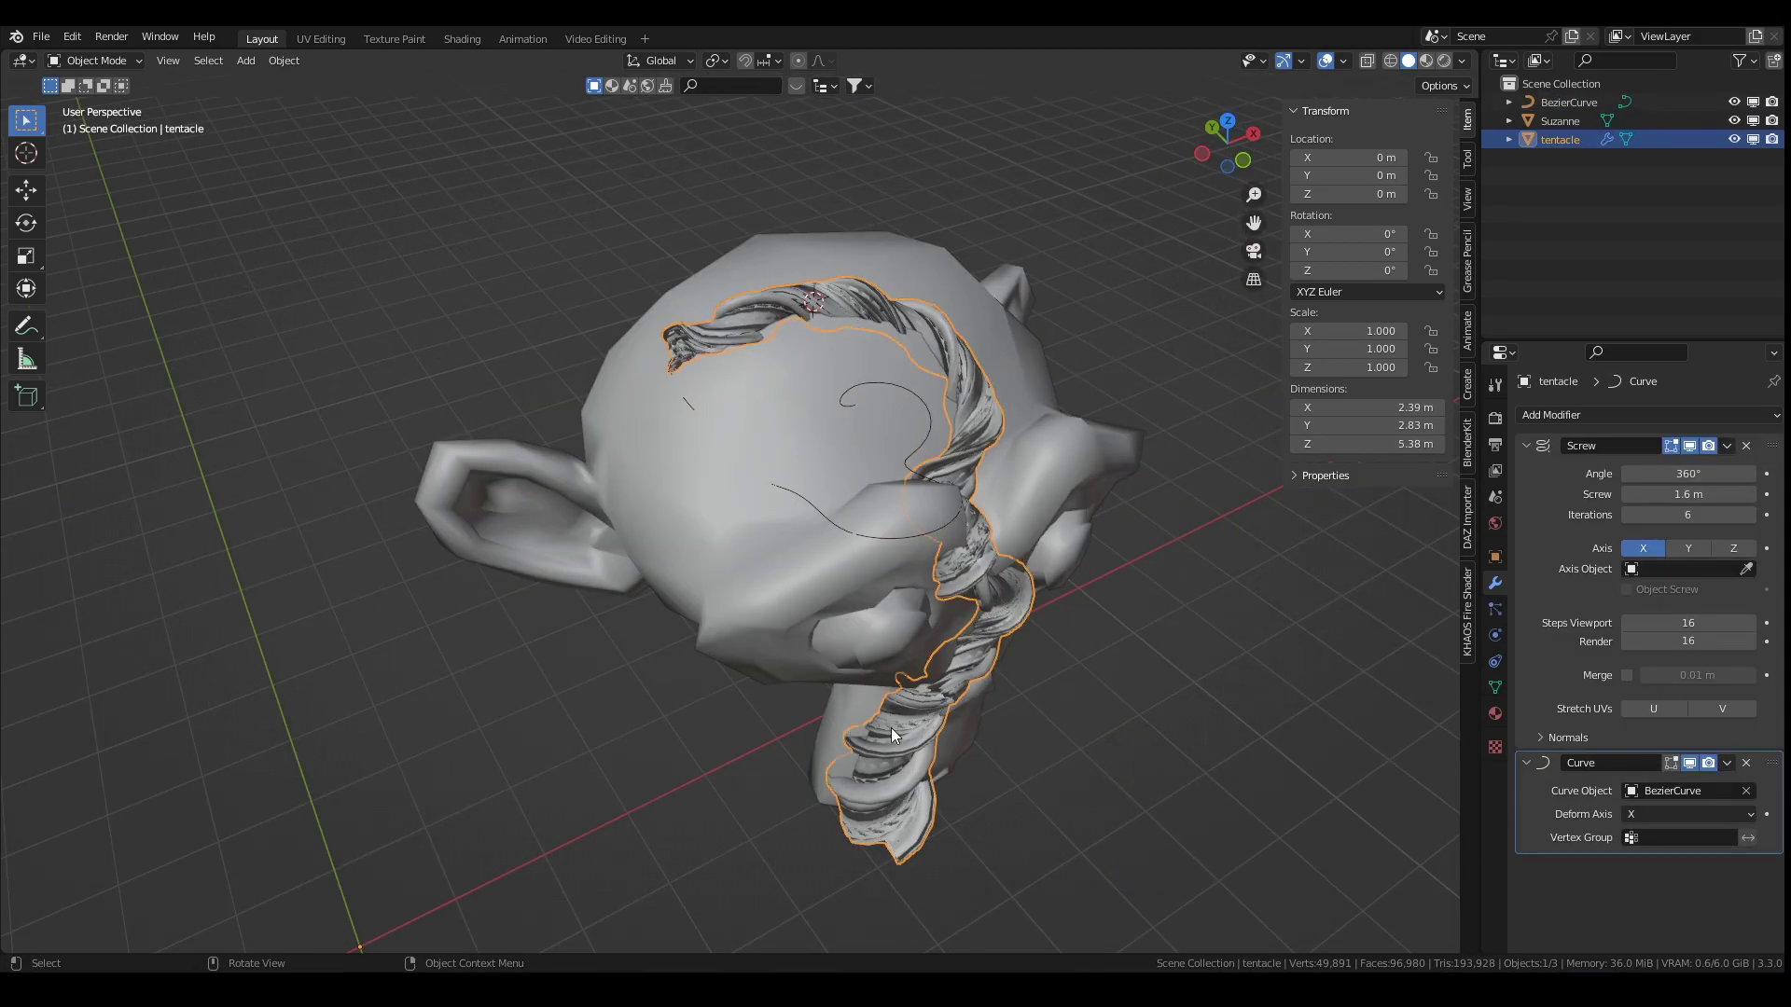
mouse_move(1678, 474)
mouse_down()
mouse_move(1694, 474)
mouse_move(1687, 494)
mouse_up()
middle_drag(811, 443, 714, 357)
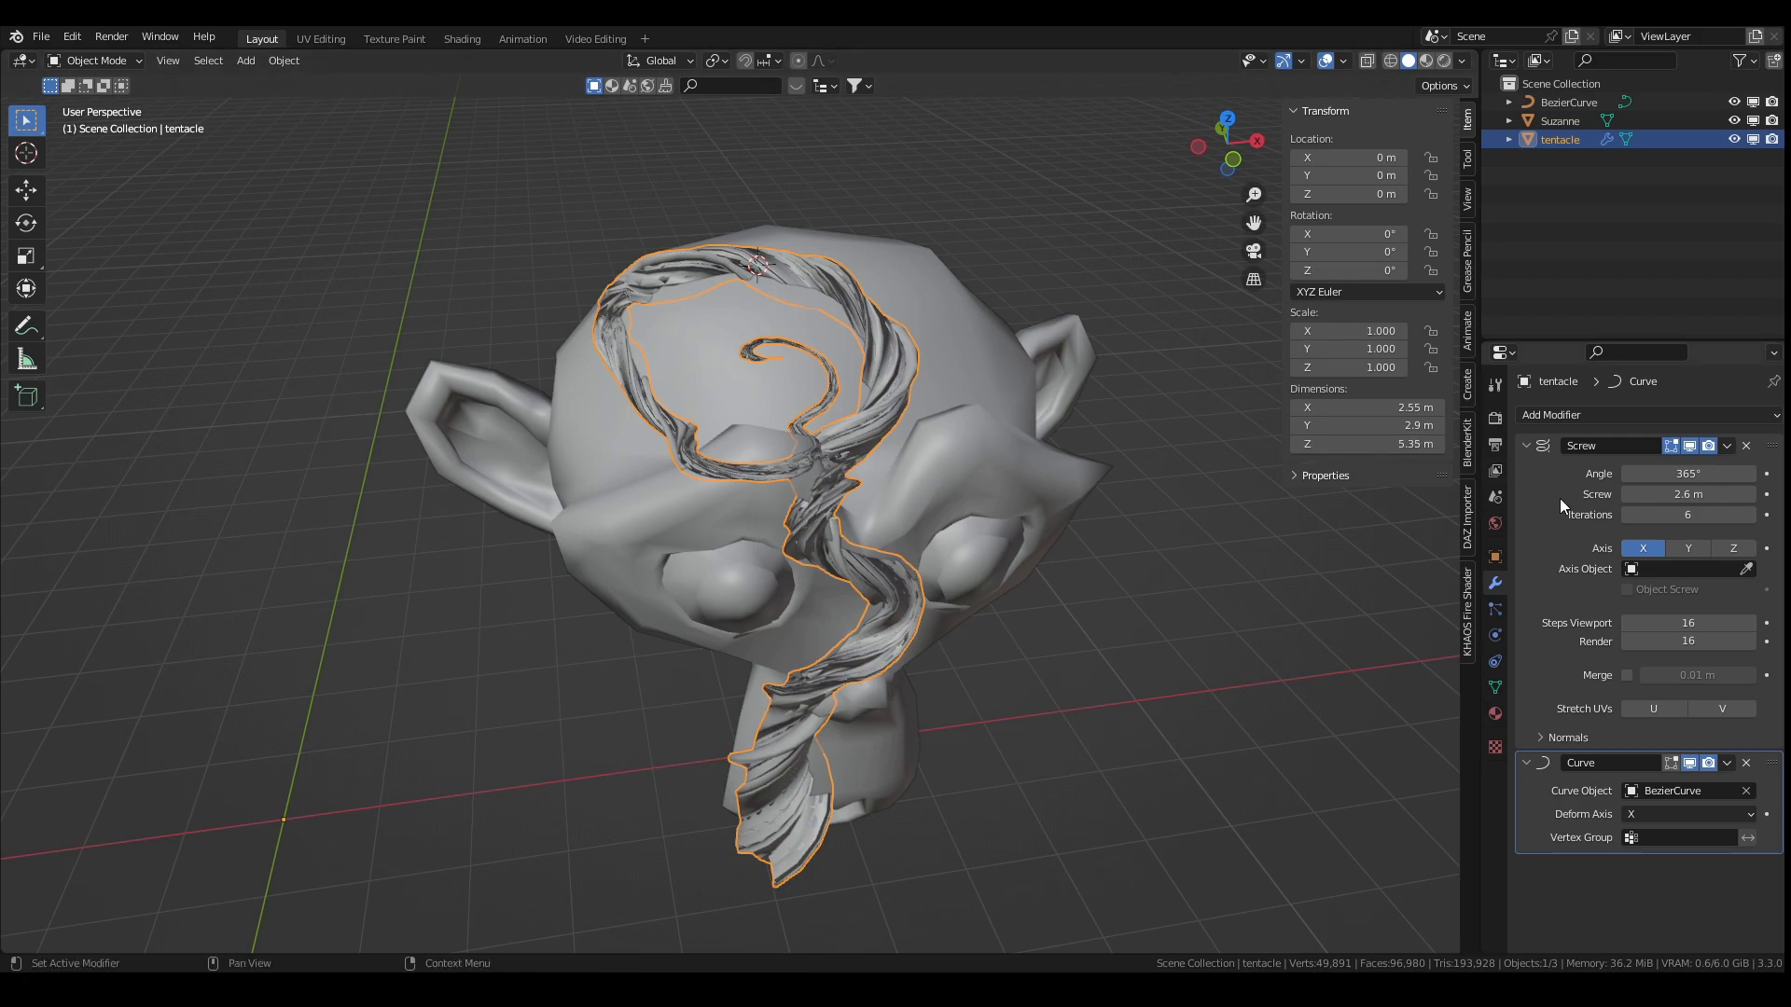
Step: After trying a 1.4 m offset, set the Screw angle to exactly 360°
drag(1688, 494, 1642, 495)
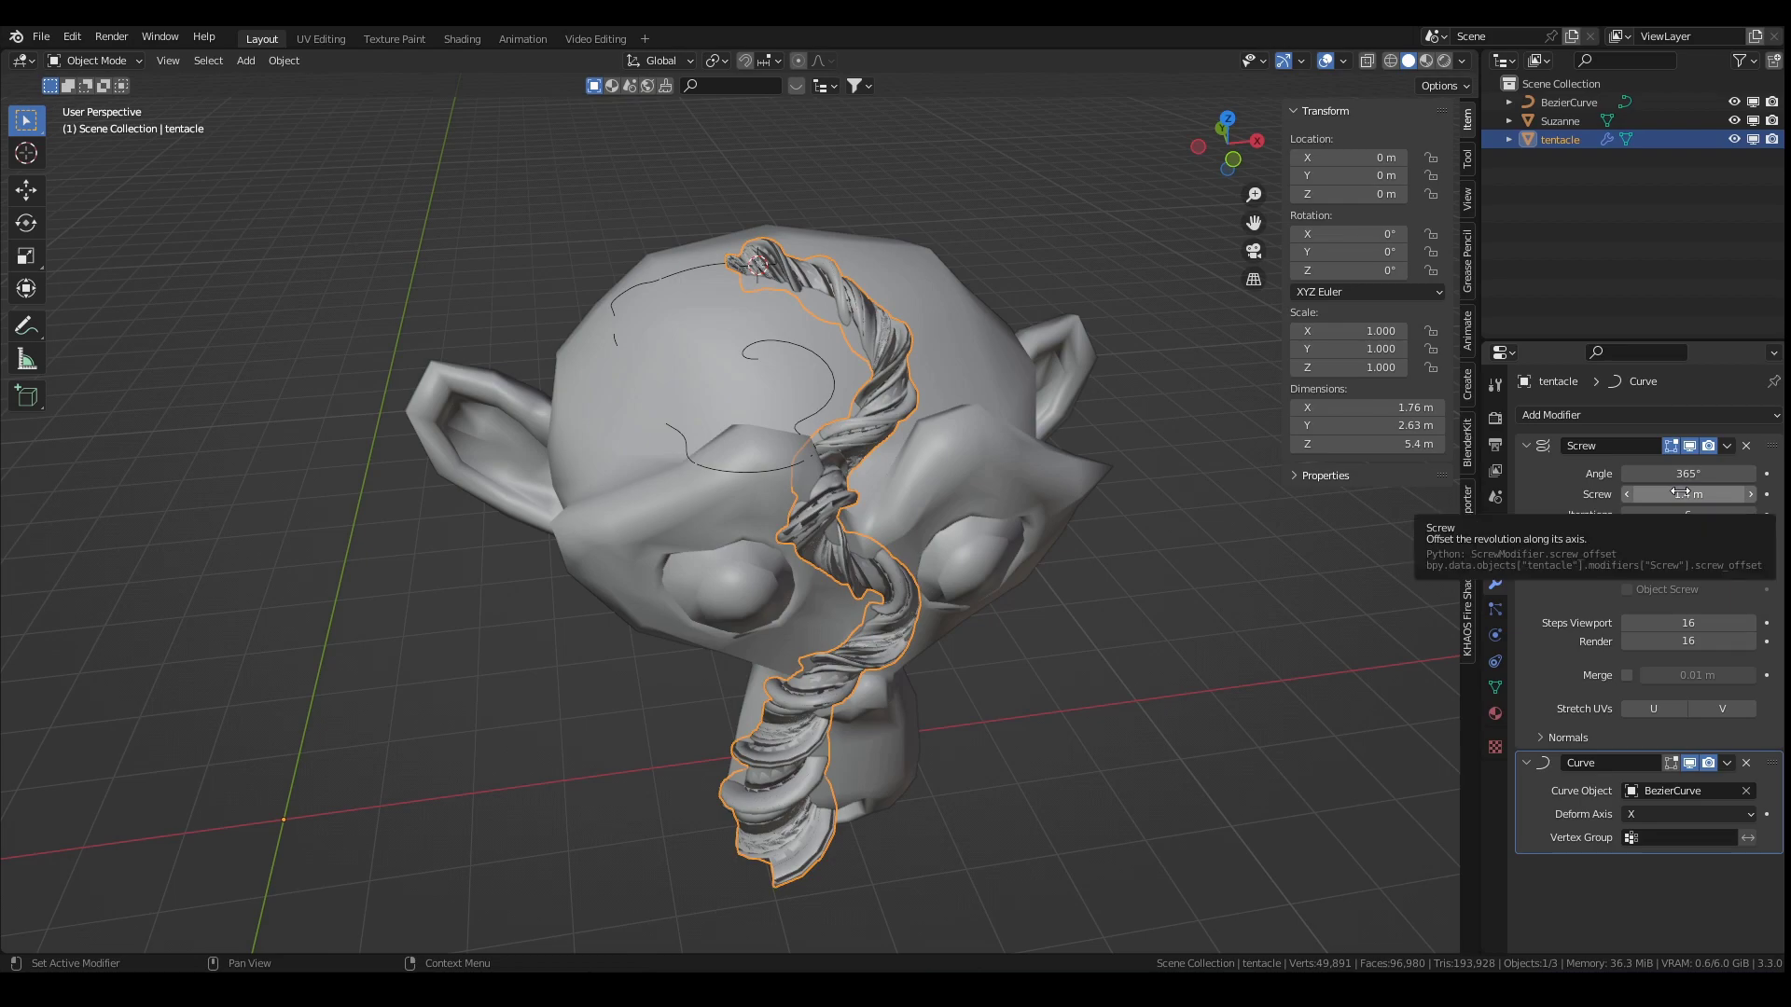
click(1688, 494)
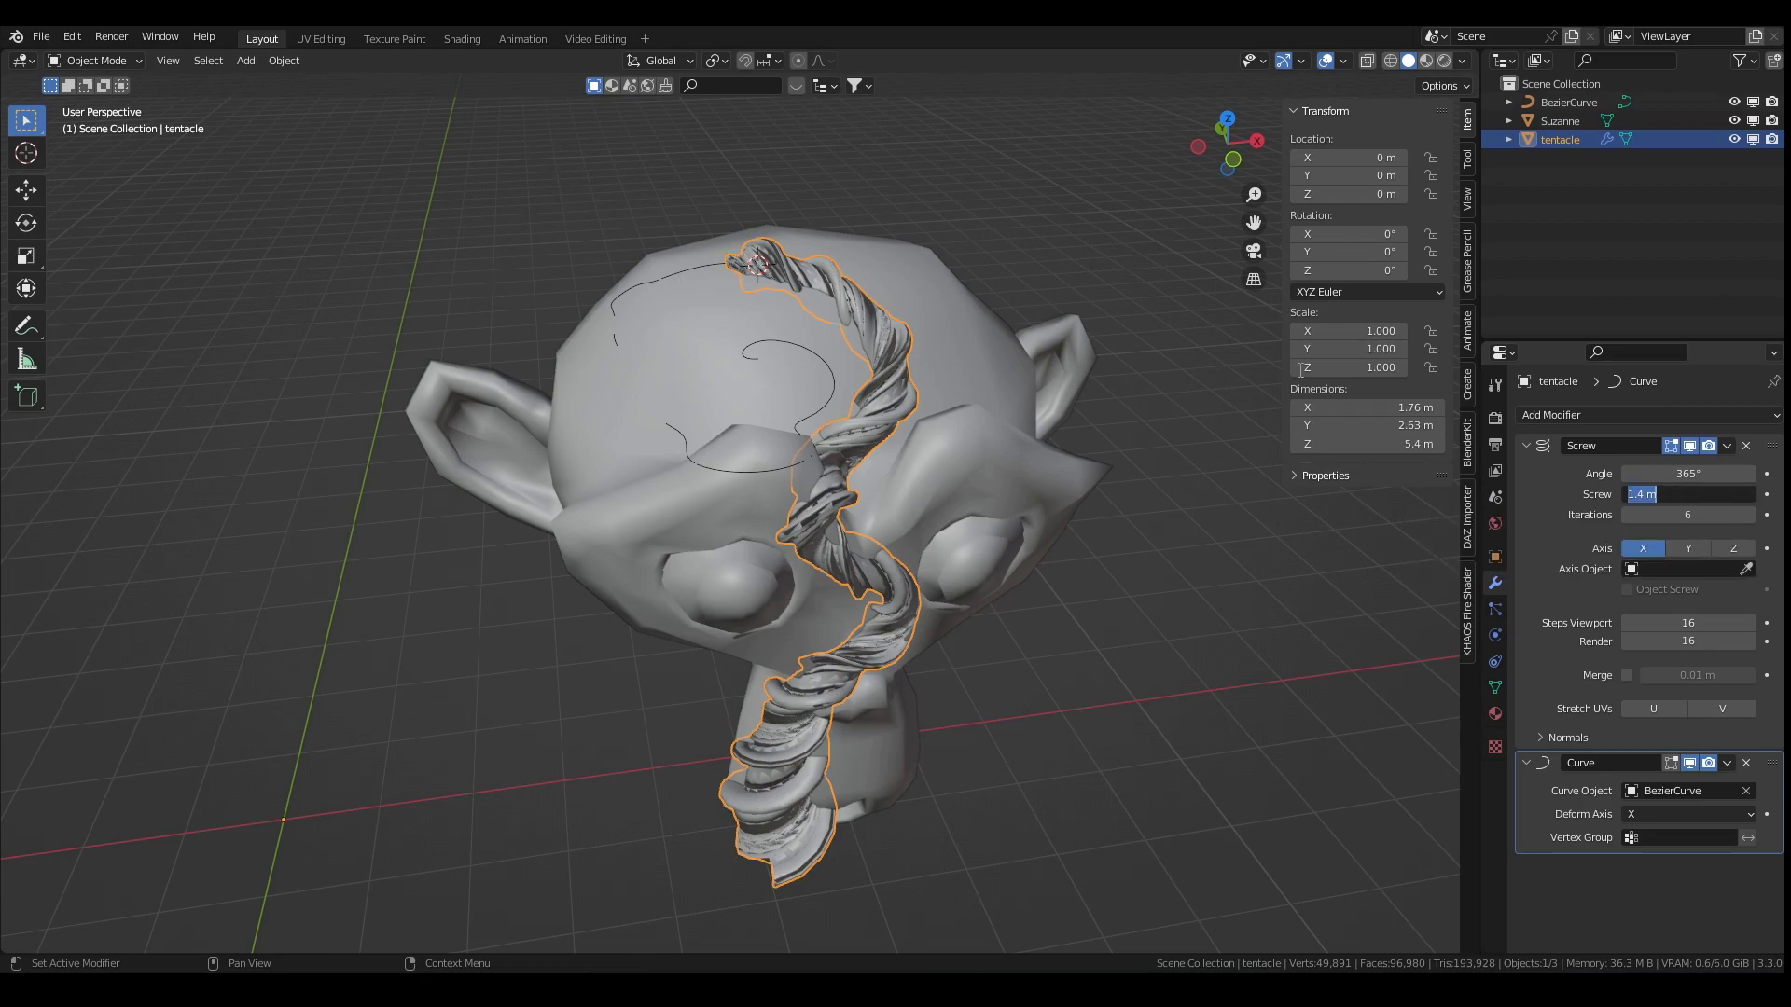
click(1681, 473)
text(360)
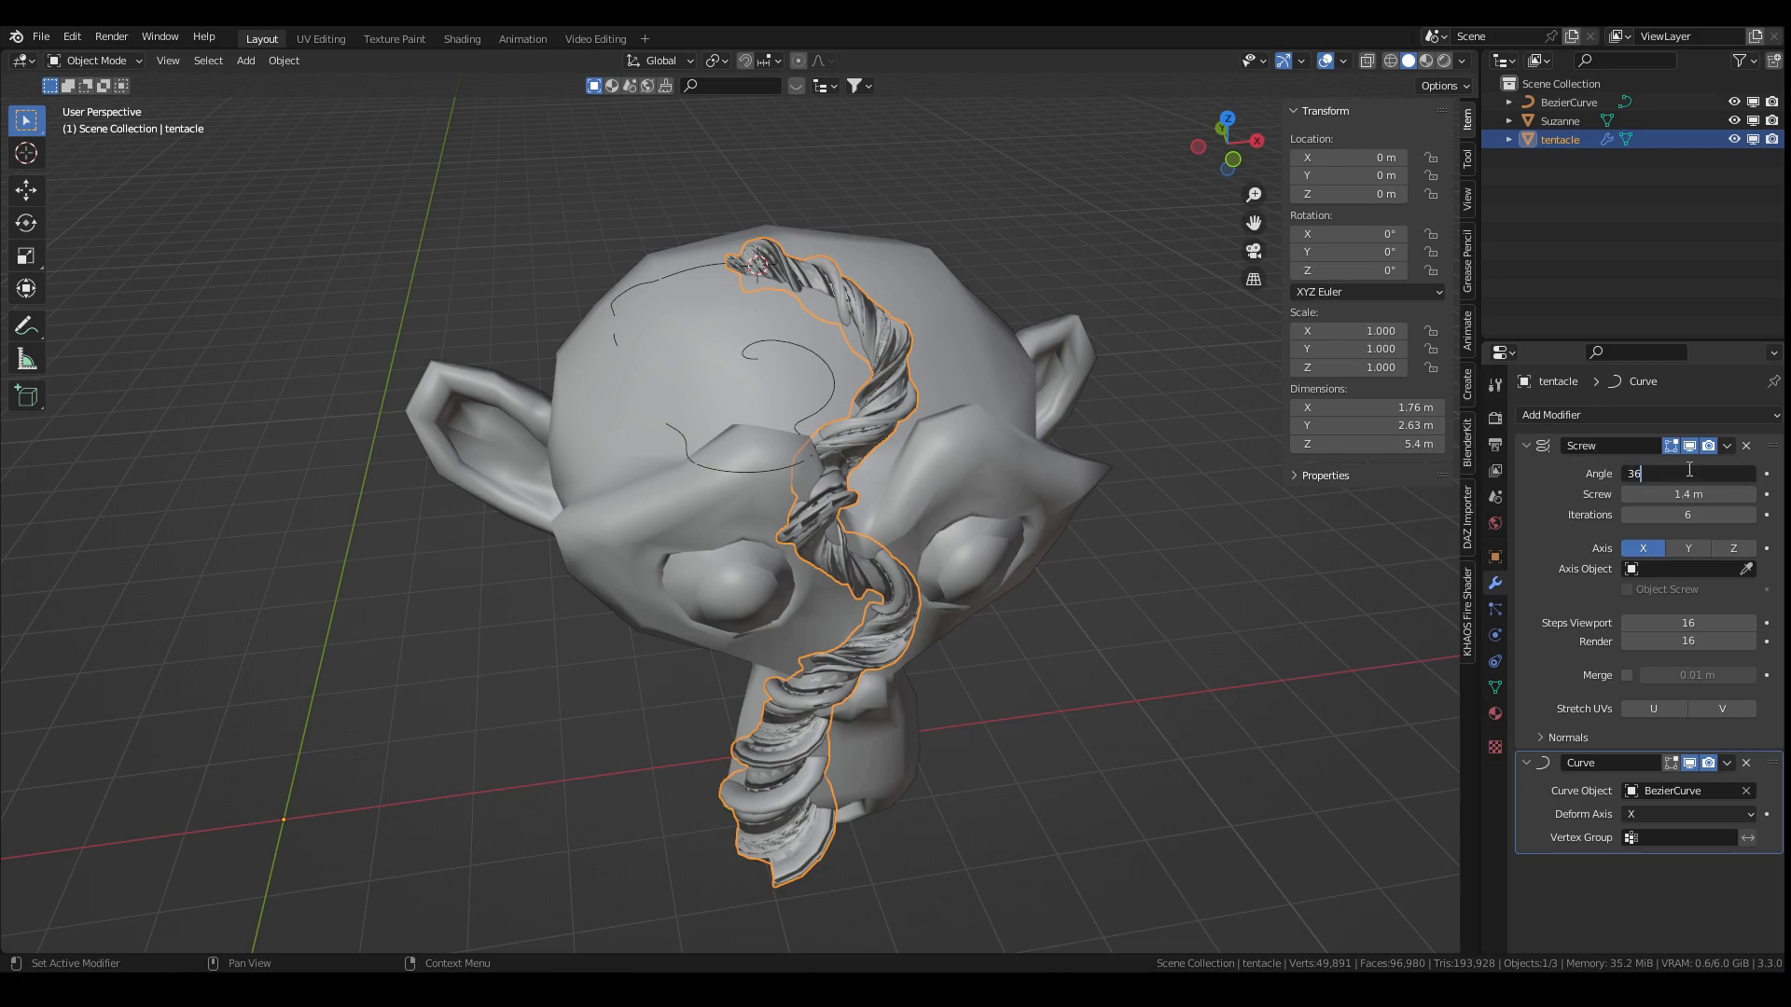
key(Return)
Step: Set the Screw offset to 0.1 m, then drag it up to 0.7 m
click(1691, 495)
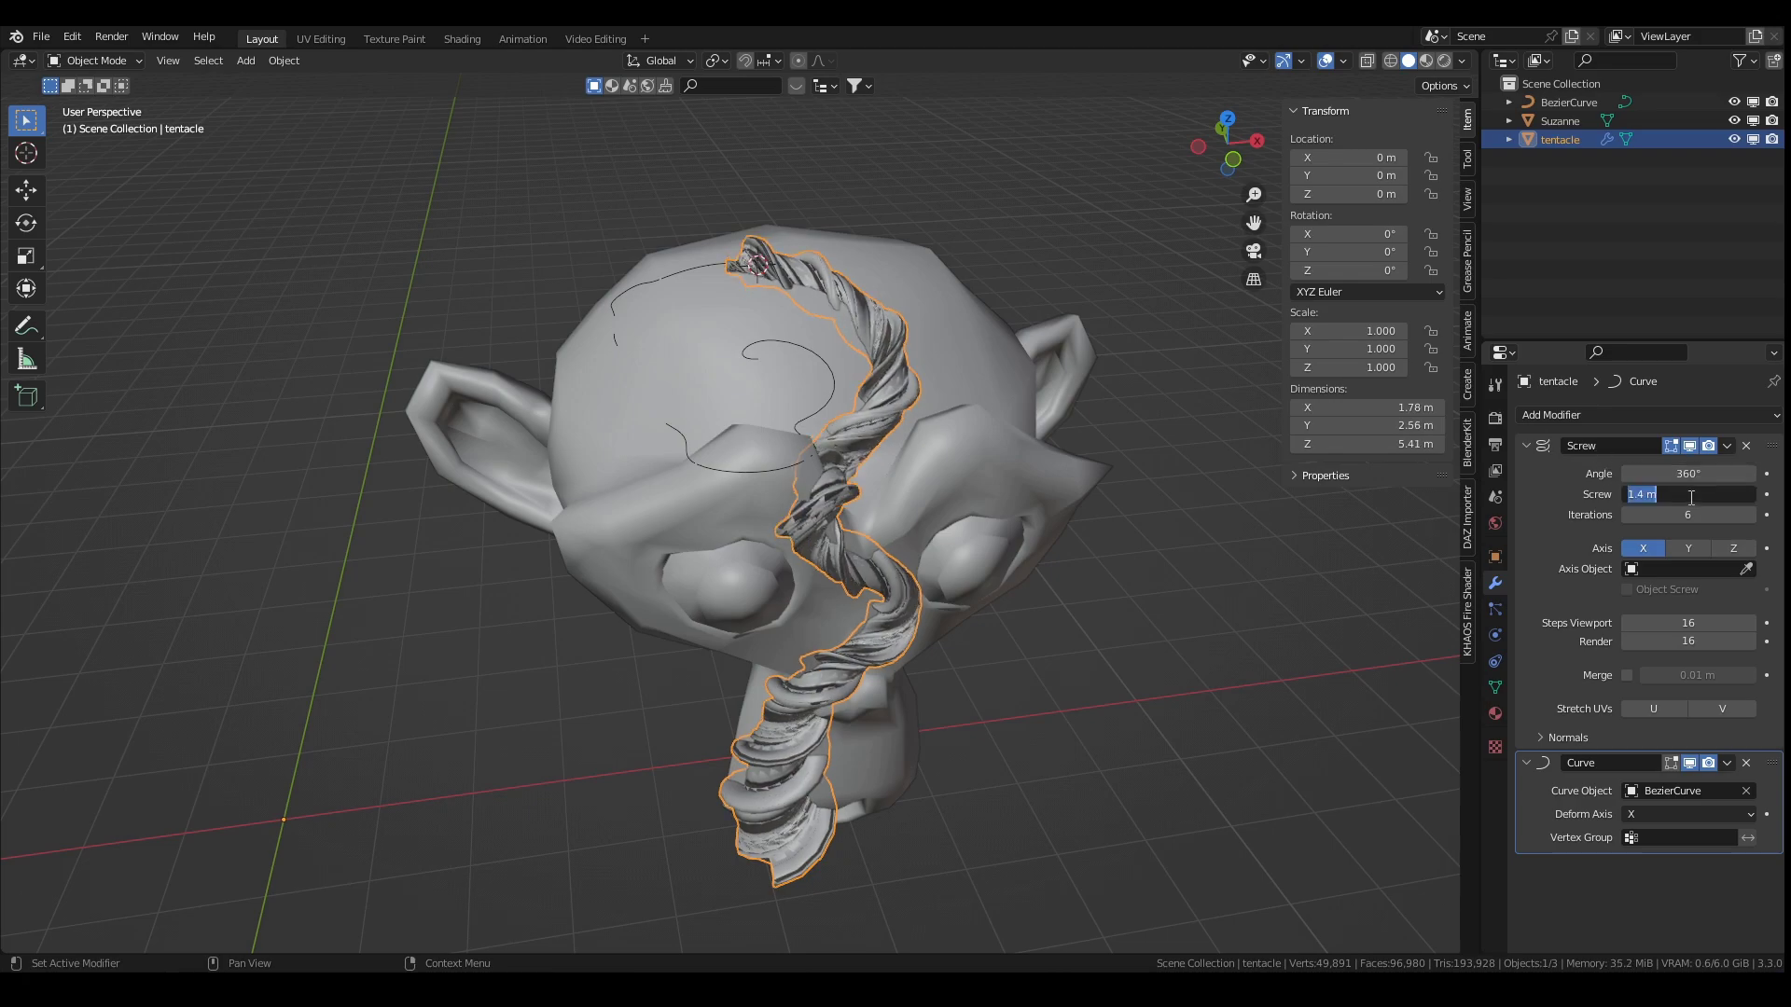
text(0.1)
key(Return)
middle_drag(816, 877, 820, 725)
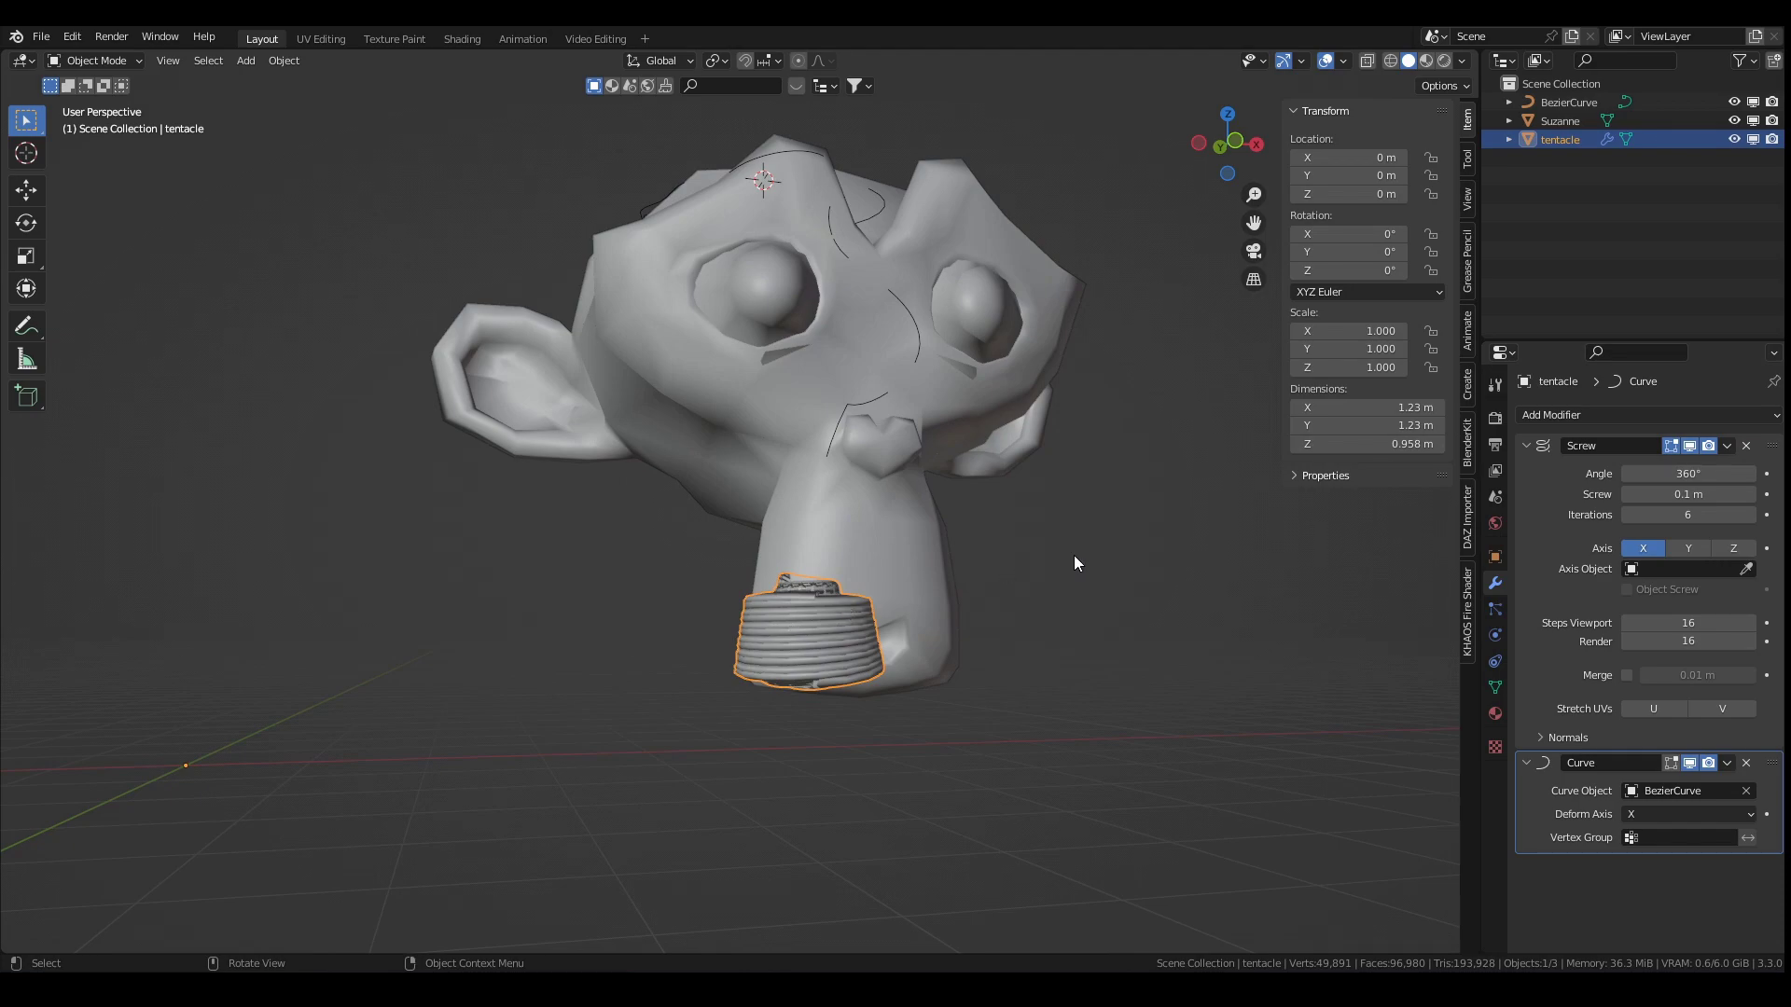
mouse_move(1686, 495)
mouse_down()
mouse_move(1763, 495)
mouse_move(1673, 495)
mouse_up()
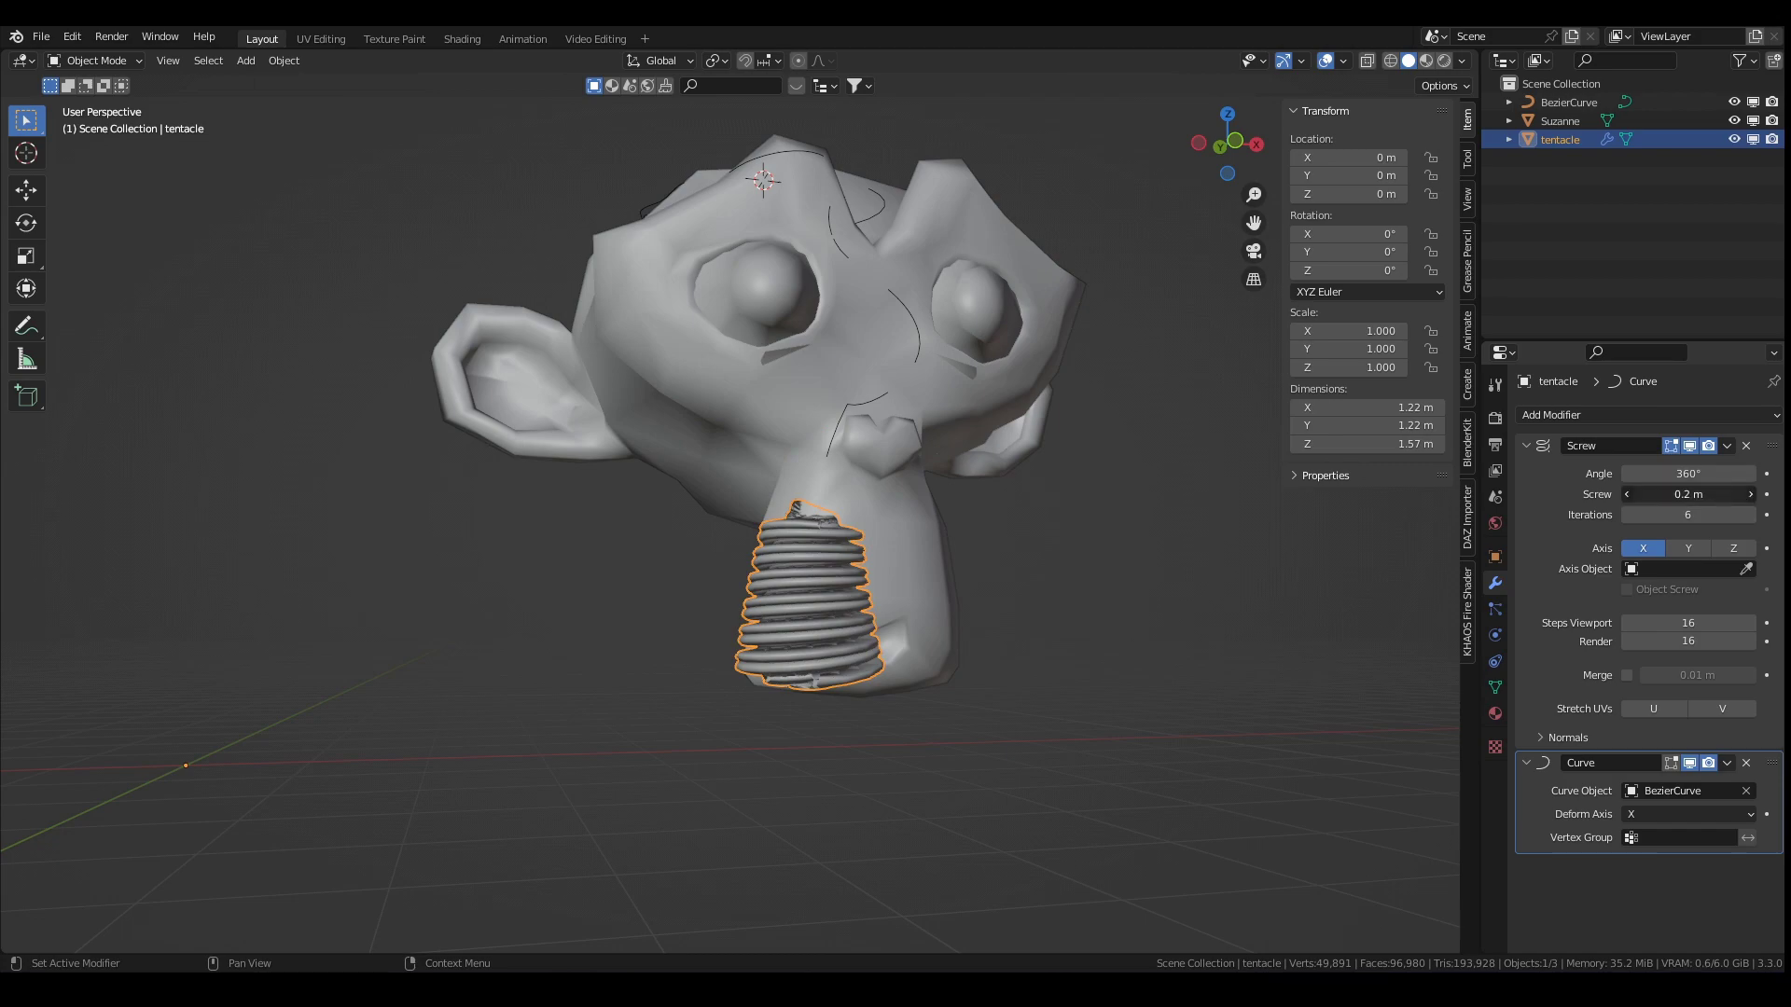
drag(1673, 494, 1763, 494)
click(1674, 494)
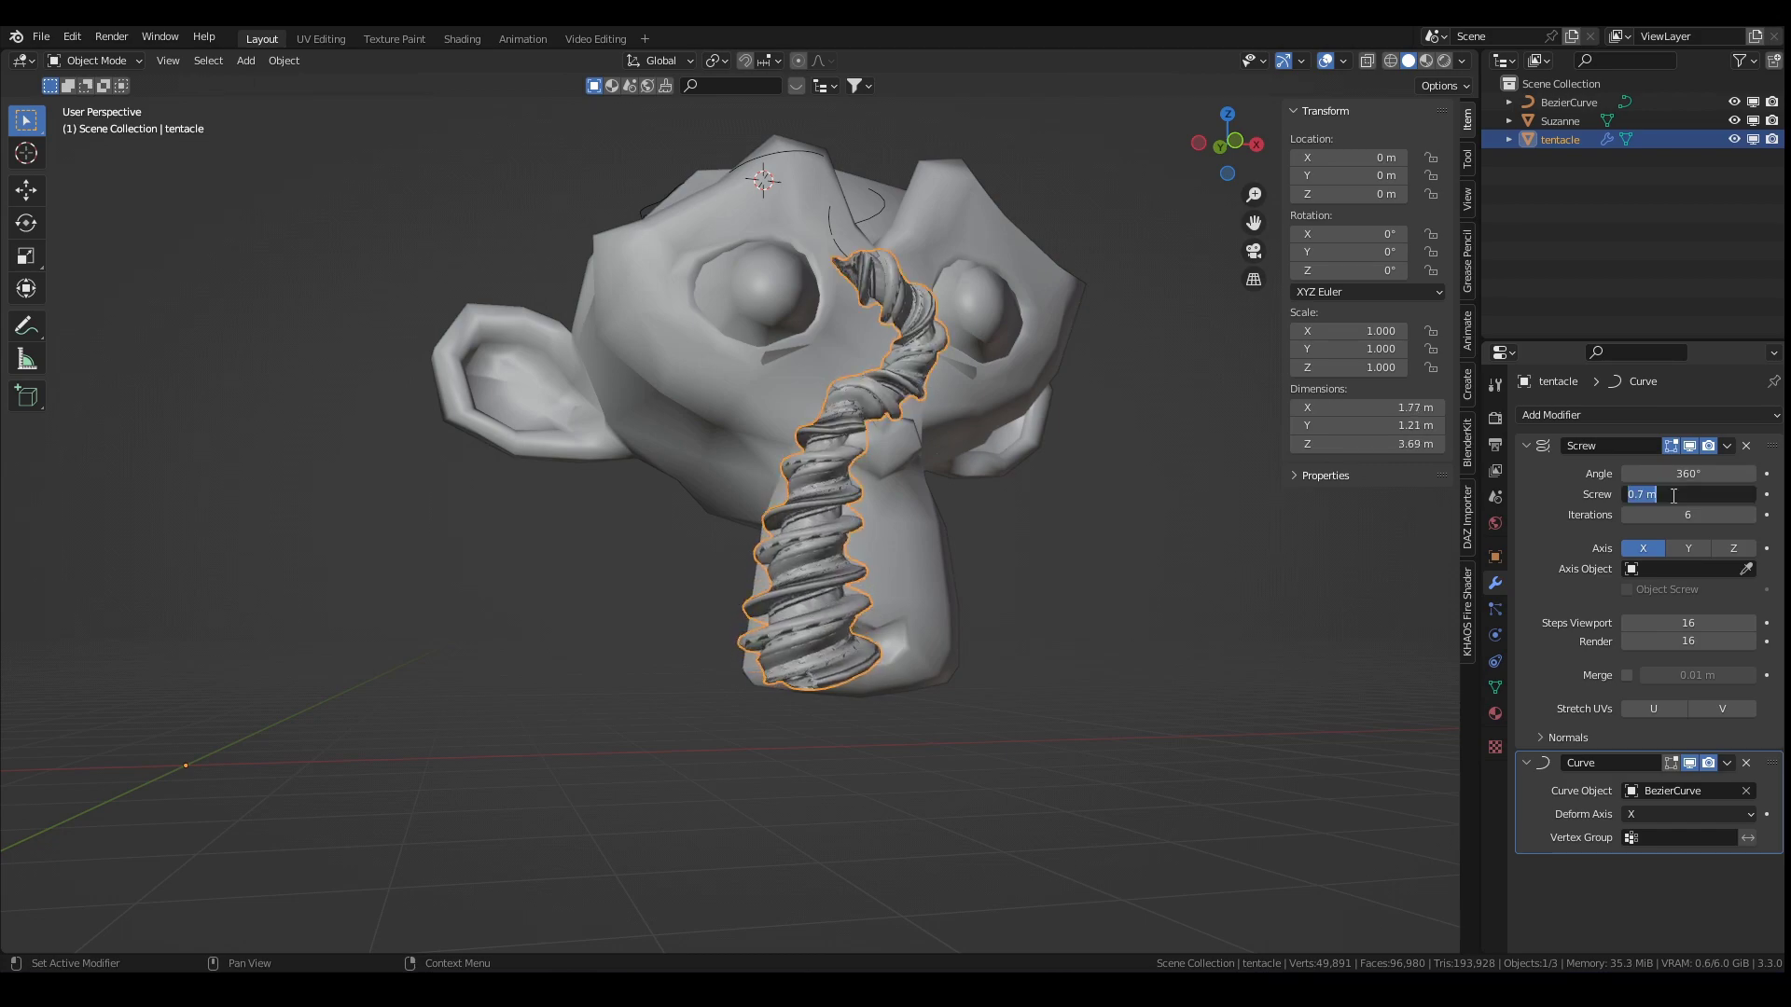
key(Escape)
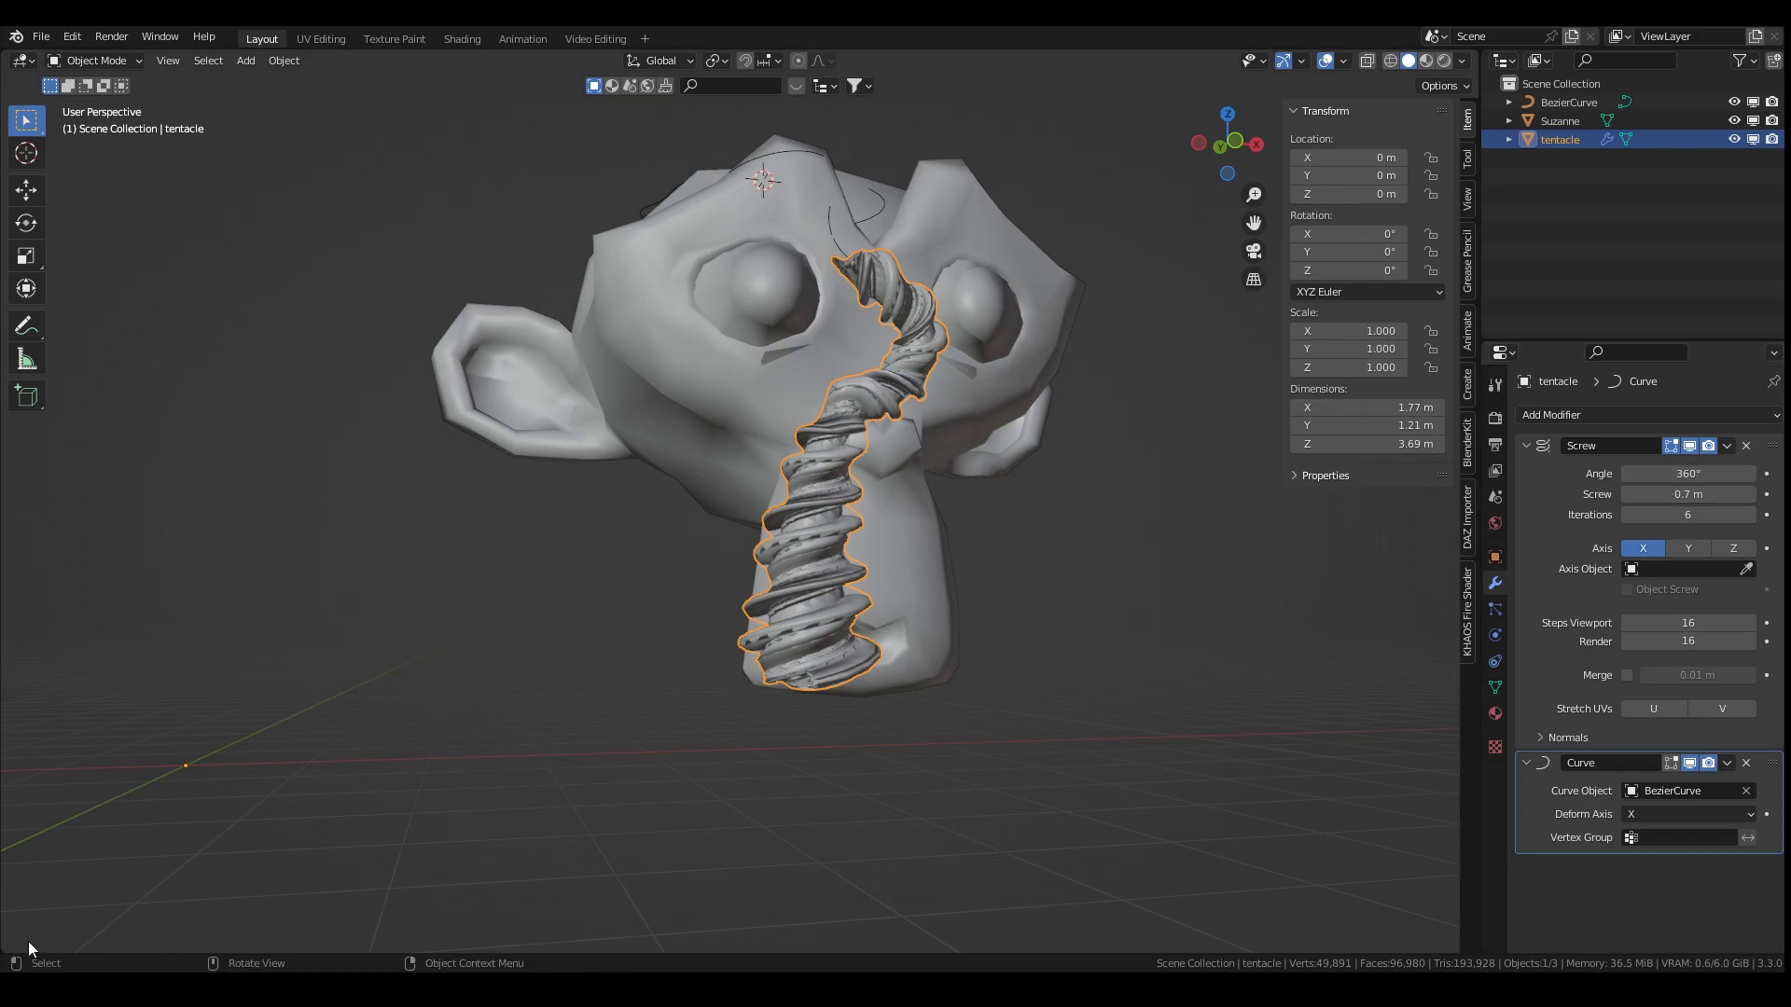
Step: Split a Timeline editor off the bottom of the 3D viewport
drag(11, 953, 14, 825)
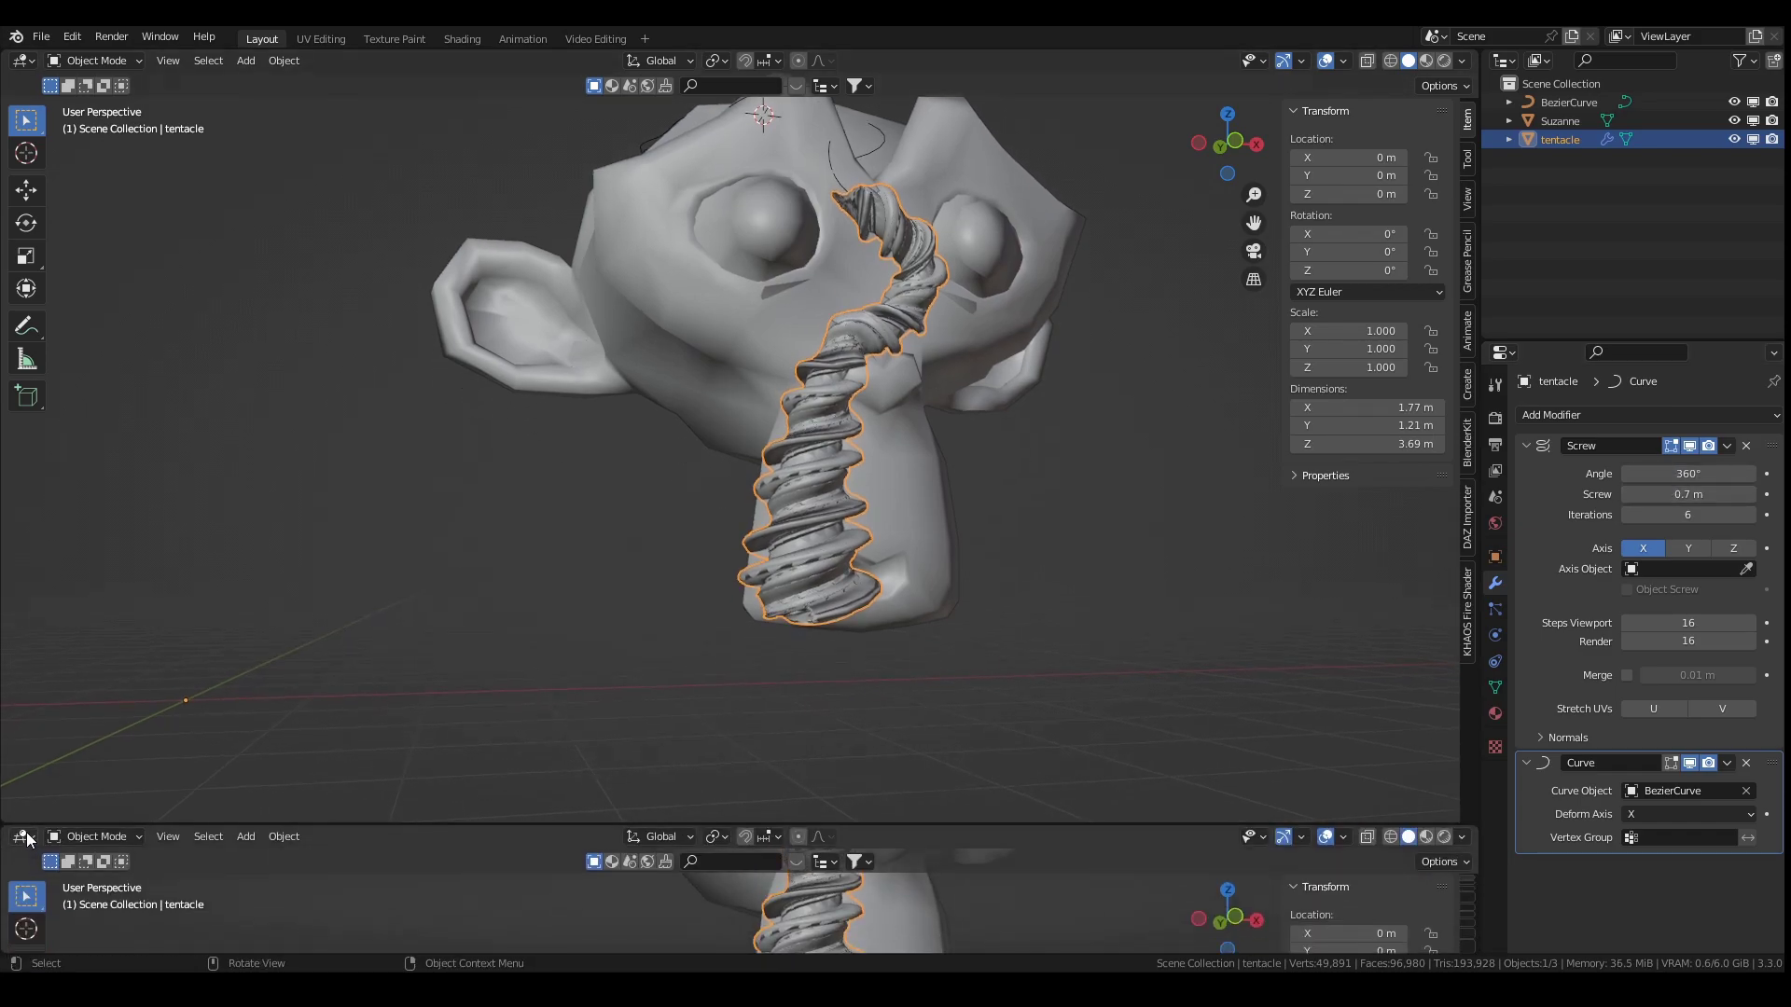
click(32, 839)
click(24, 838)
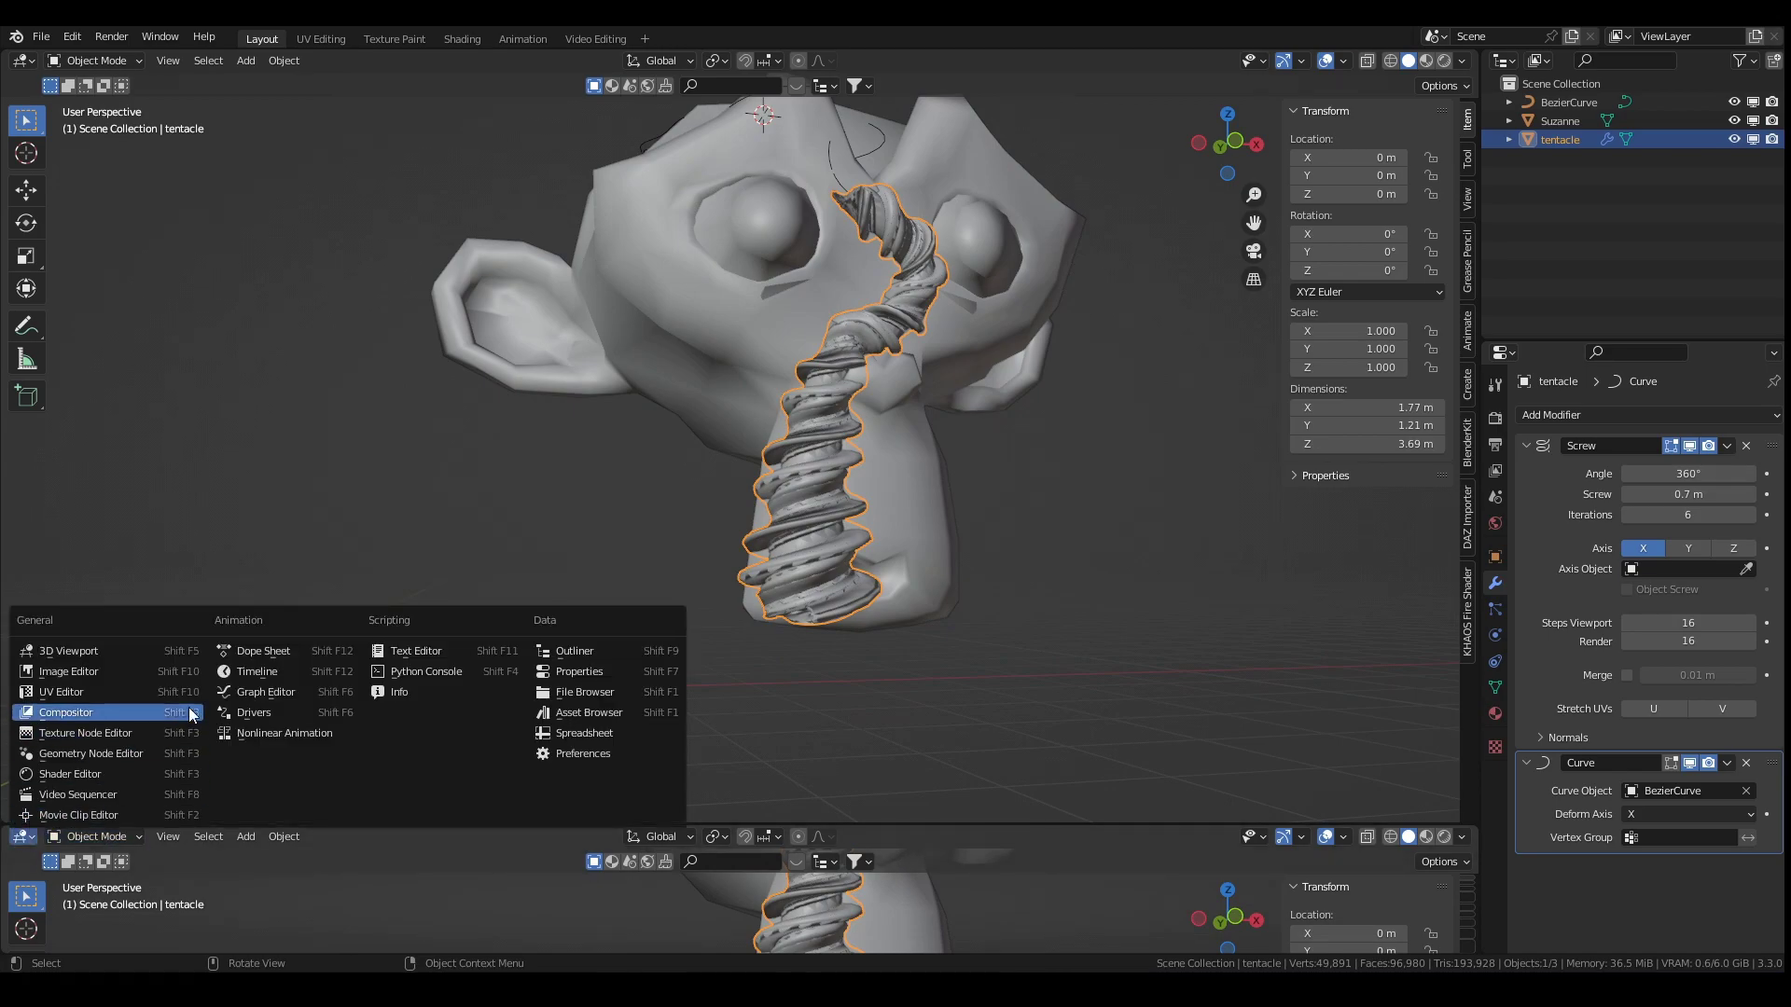
click(258, 672)
Step: Keyframe Screw offset 0.1 m and Screw angle 10° at frame 1
click(1688, 495)
text(0.1)
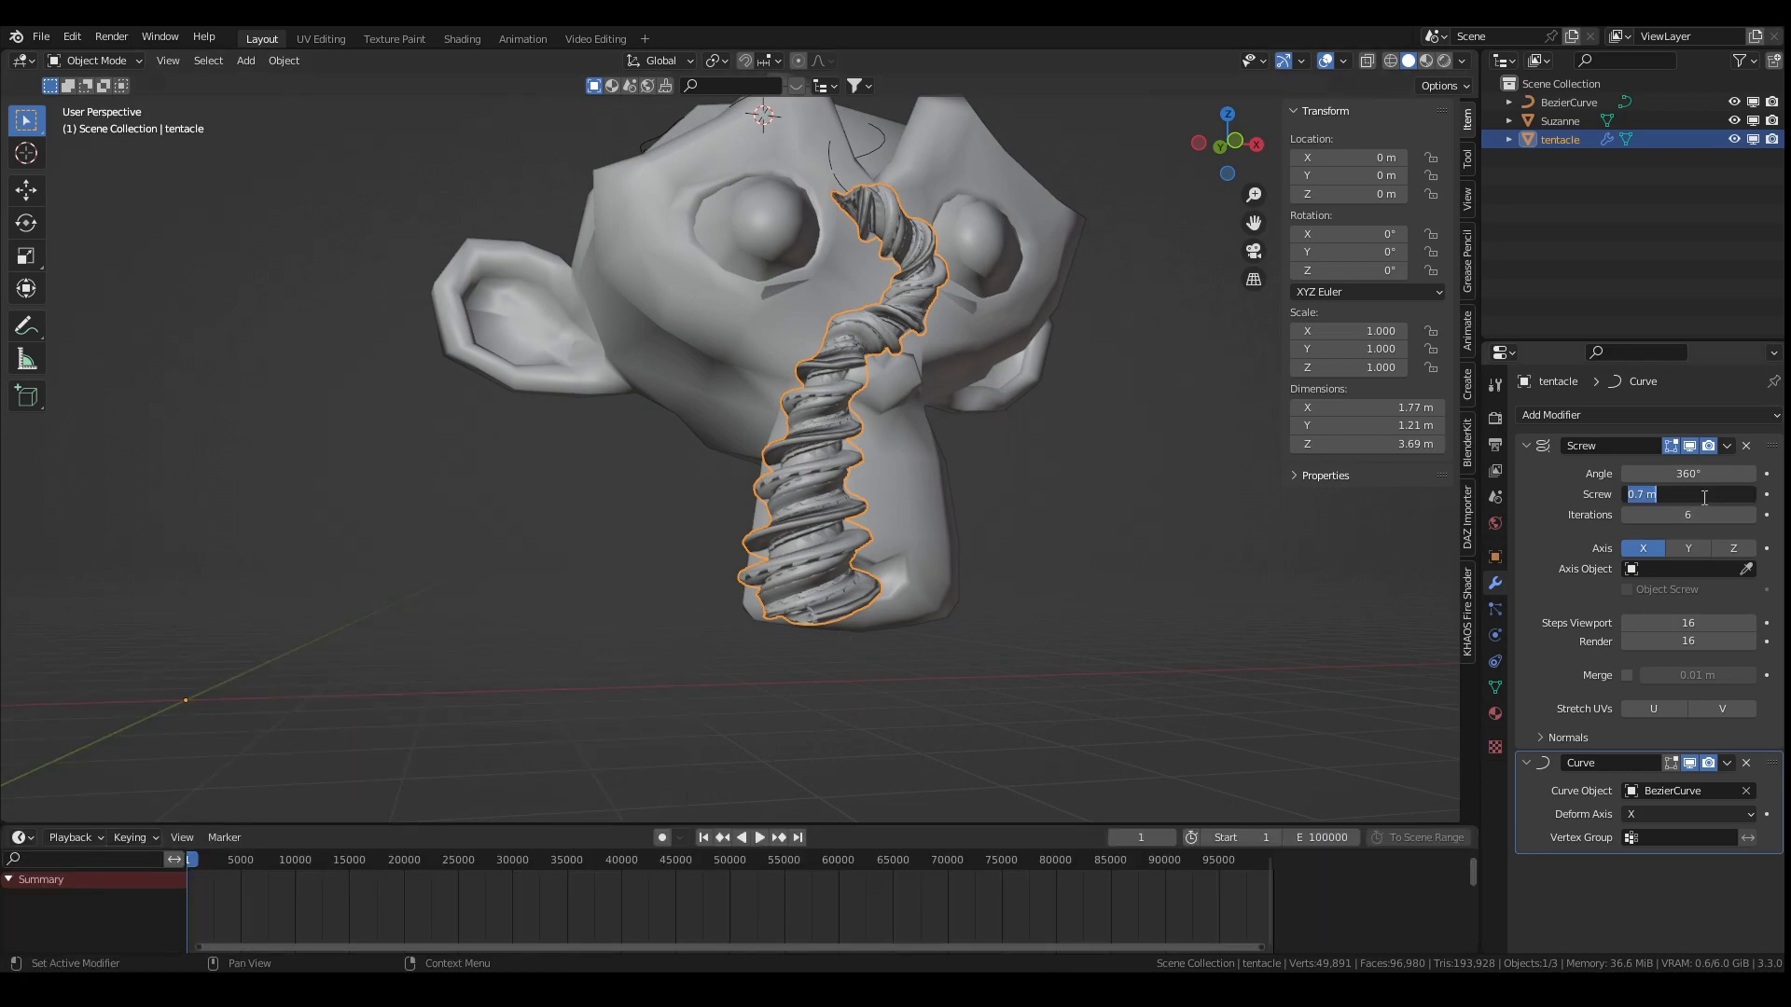
key(Return)
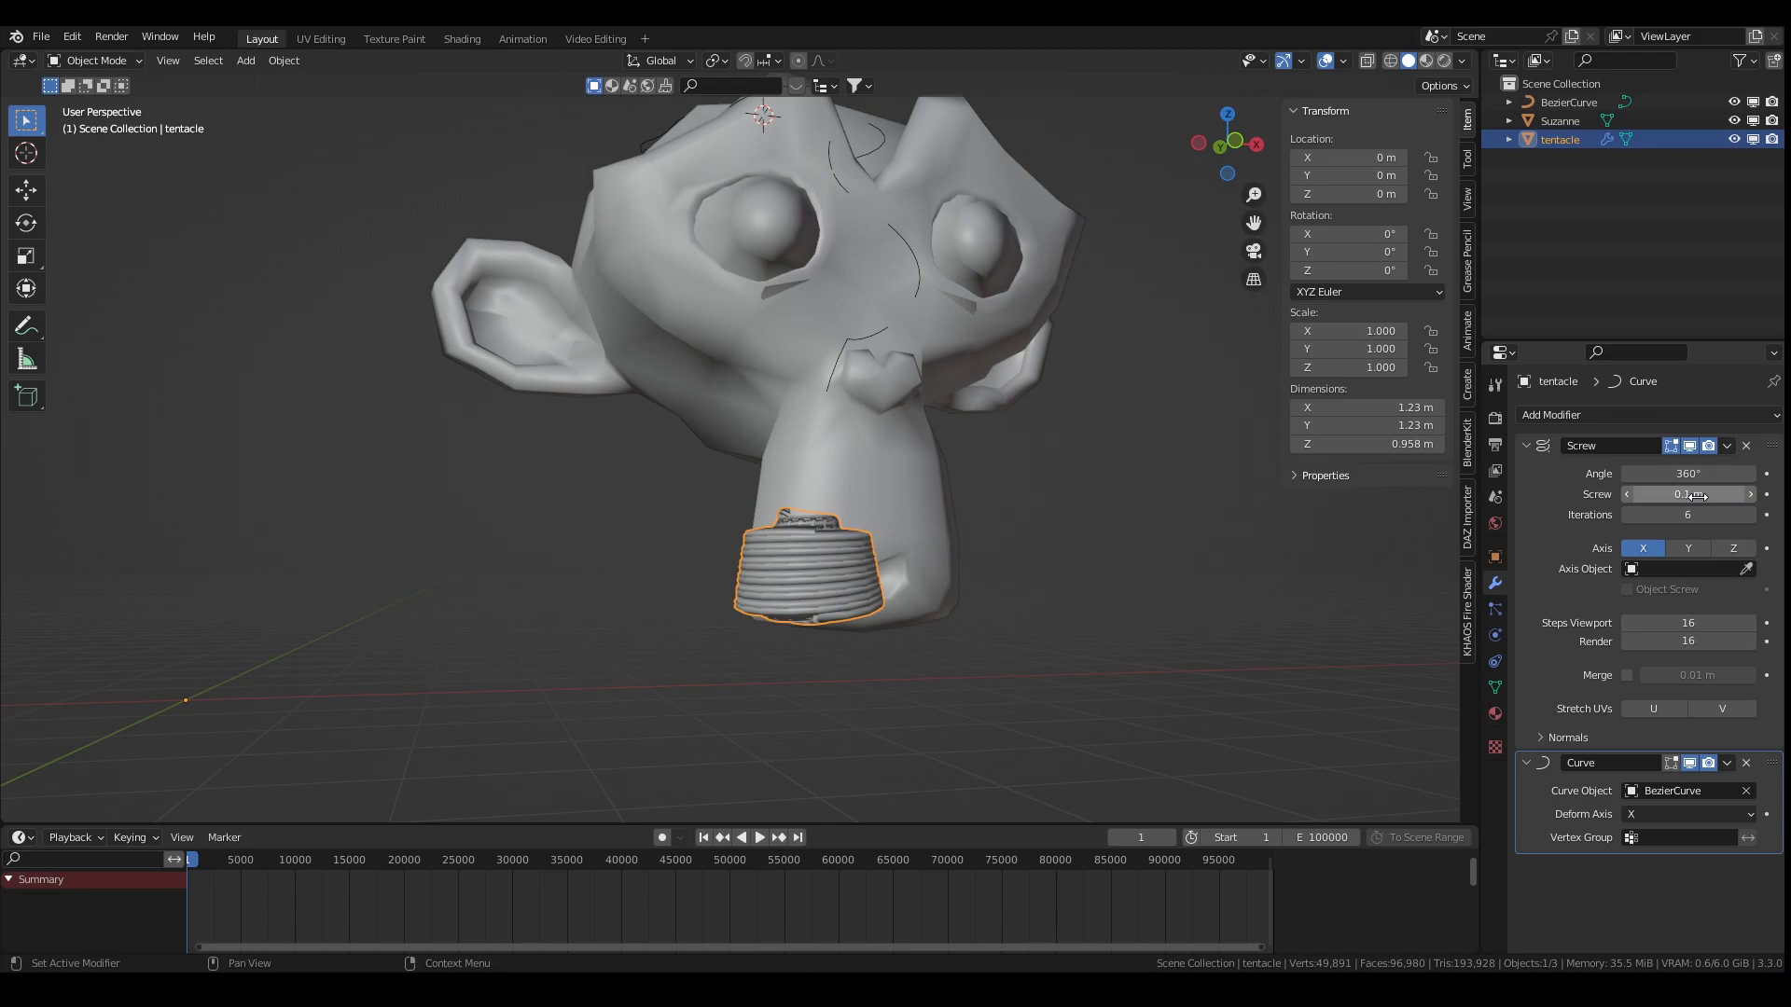
key(i)
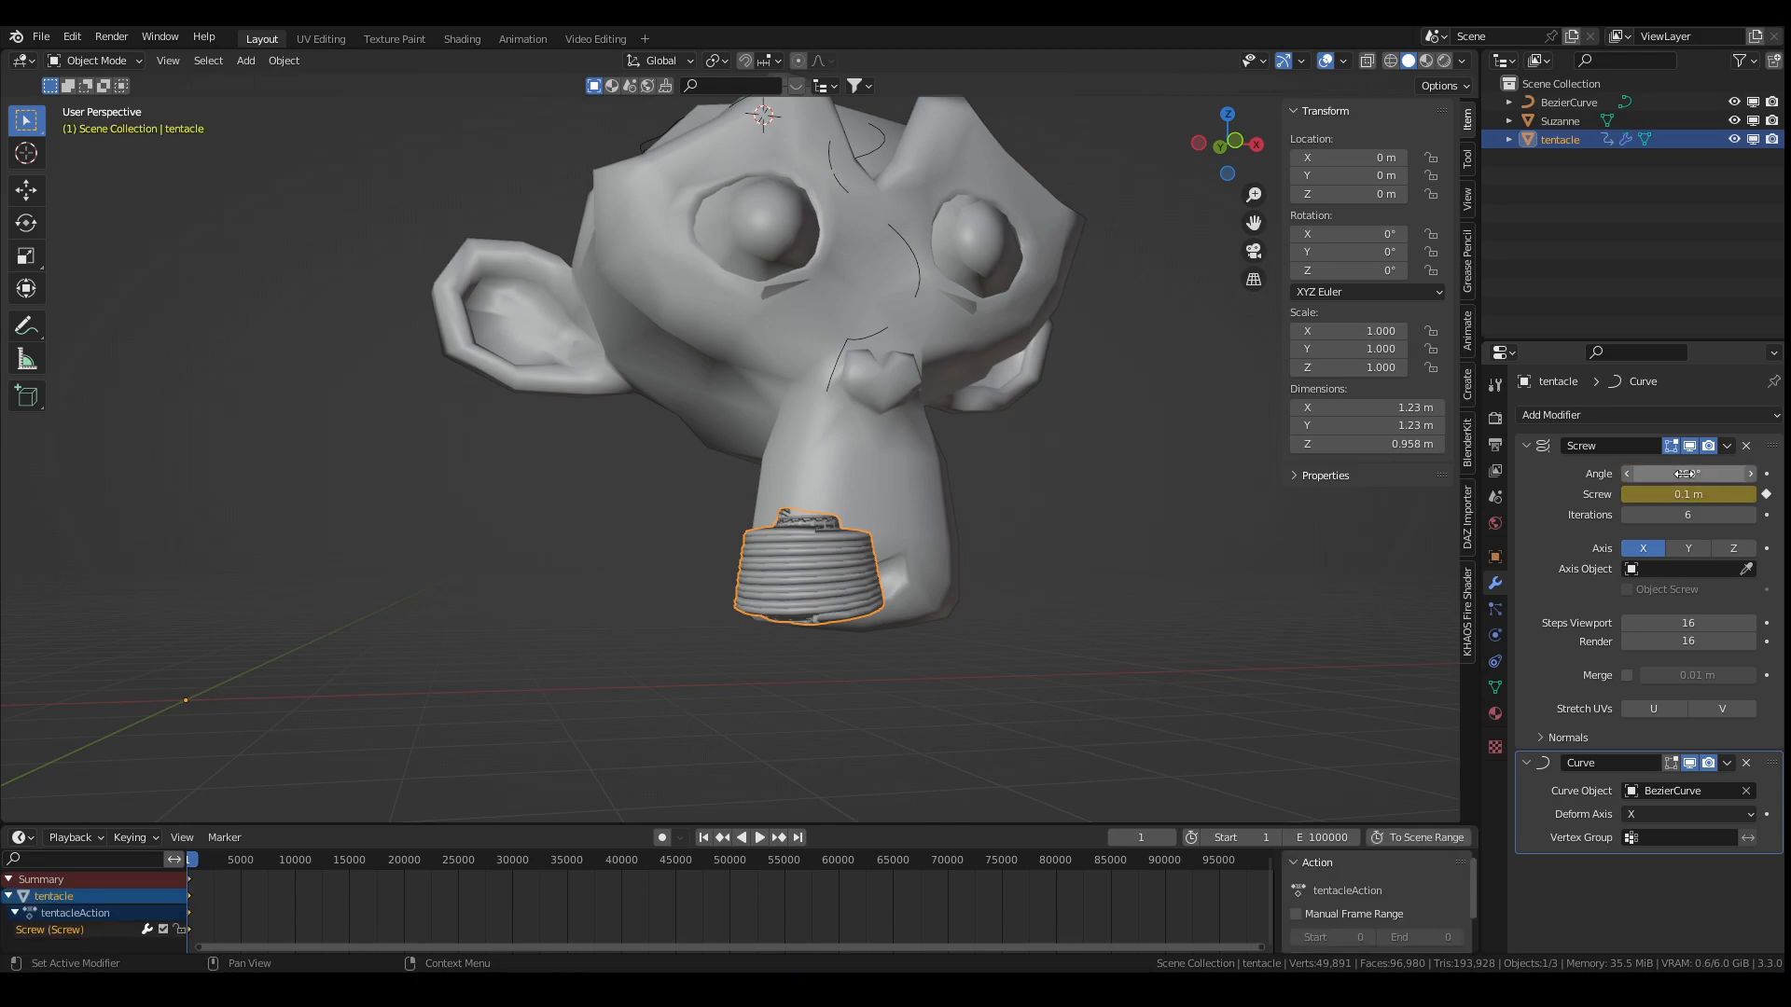
click(1686, 473)
text(10)
key(Return)
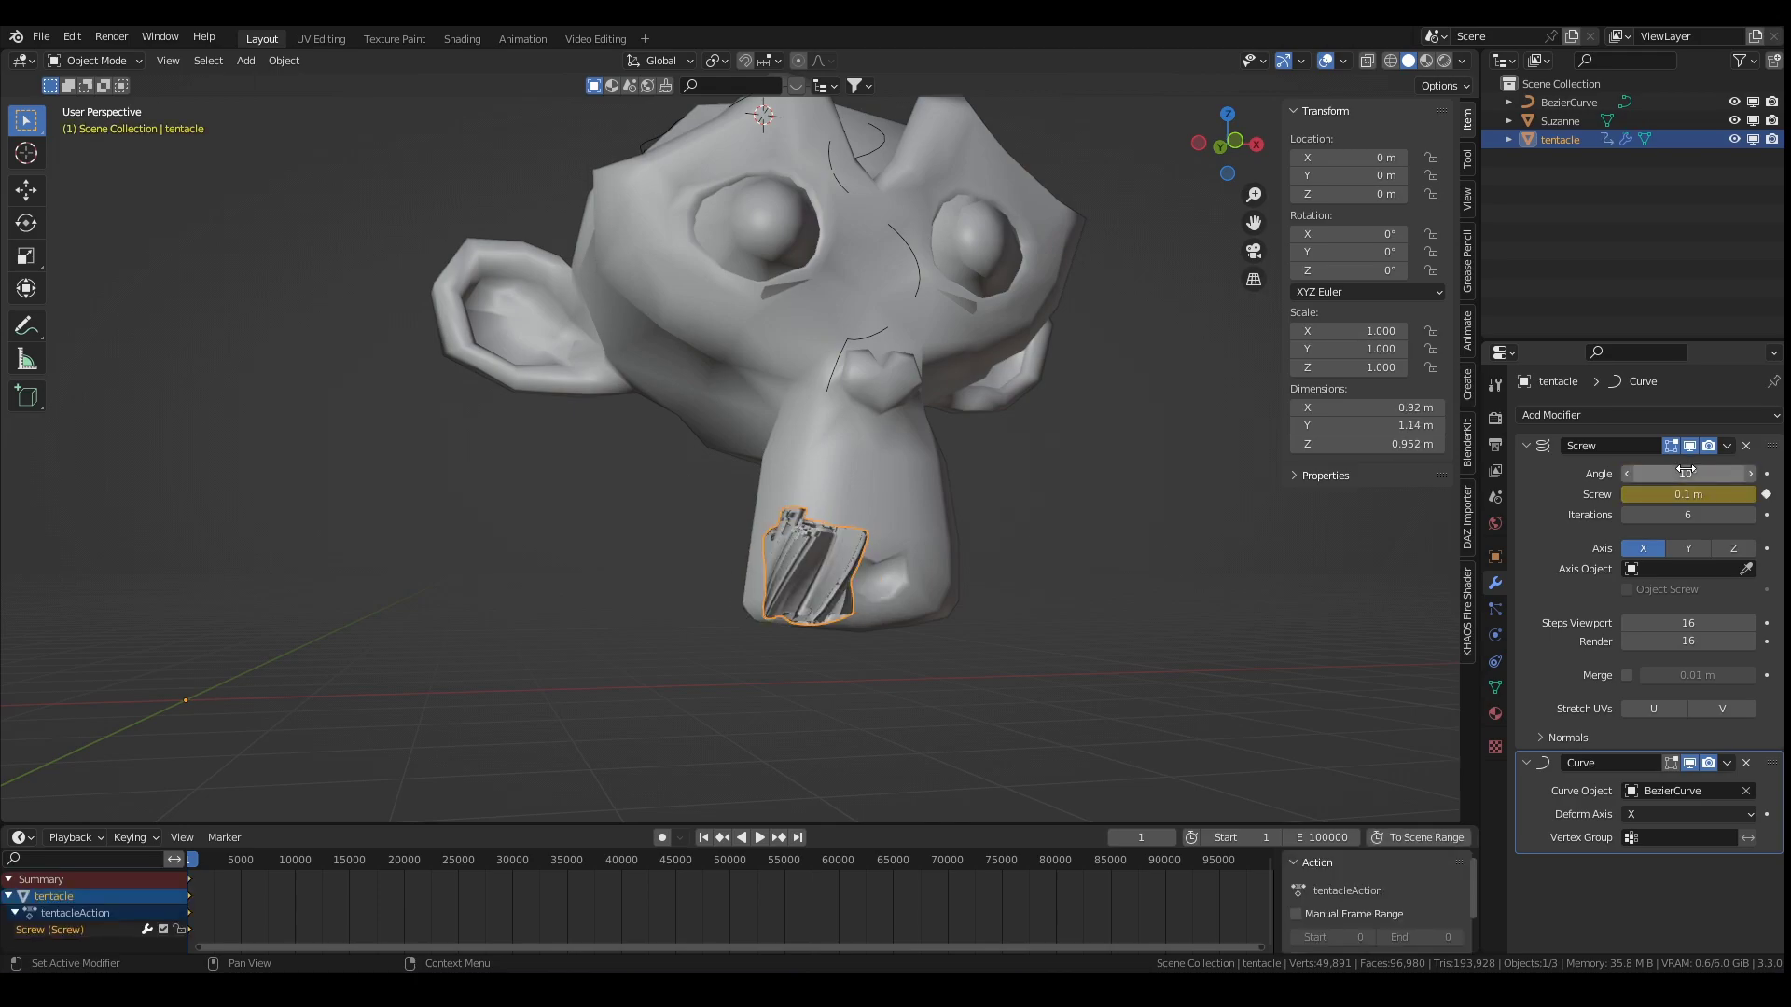
key(i)
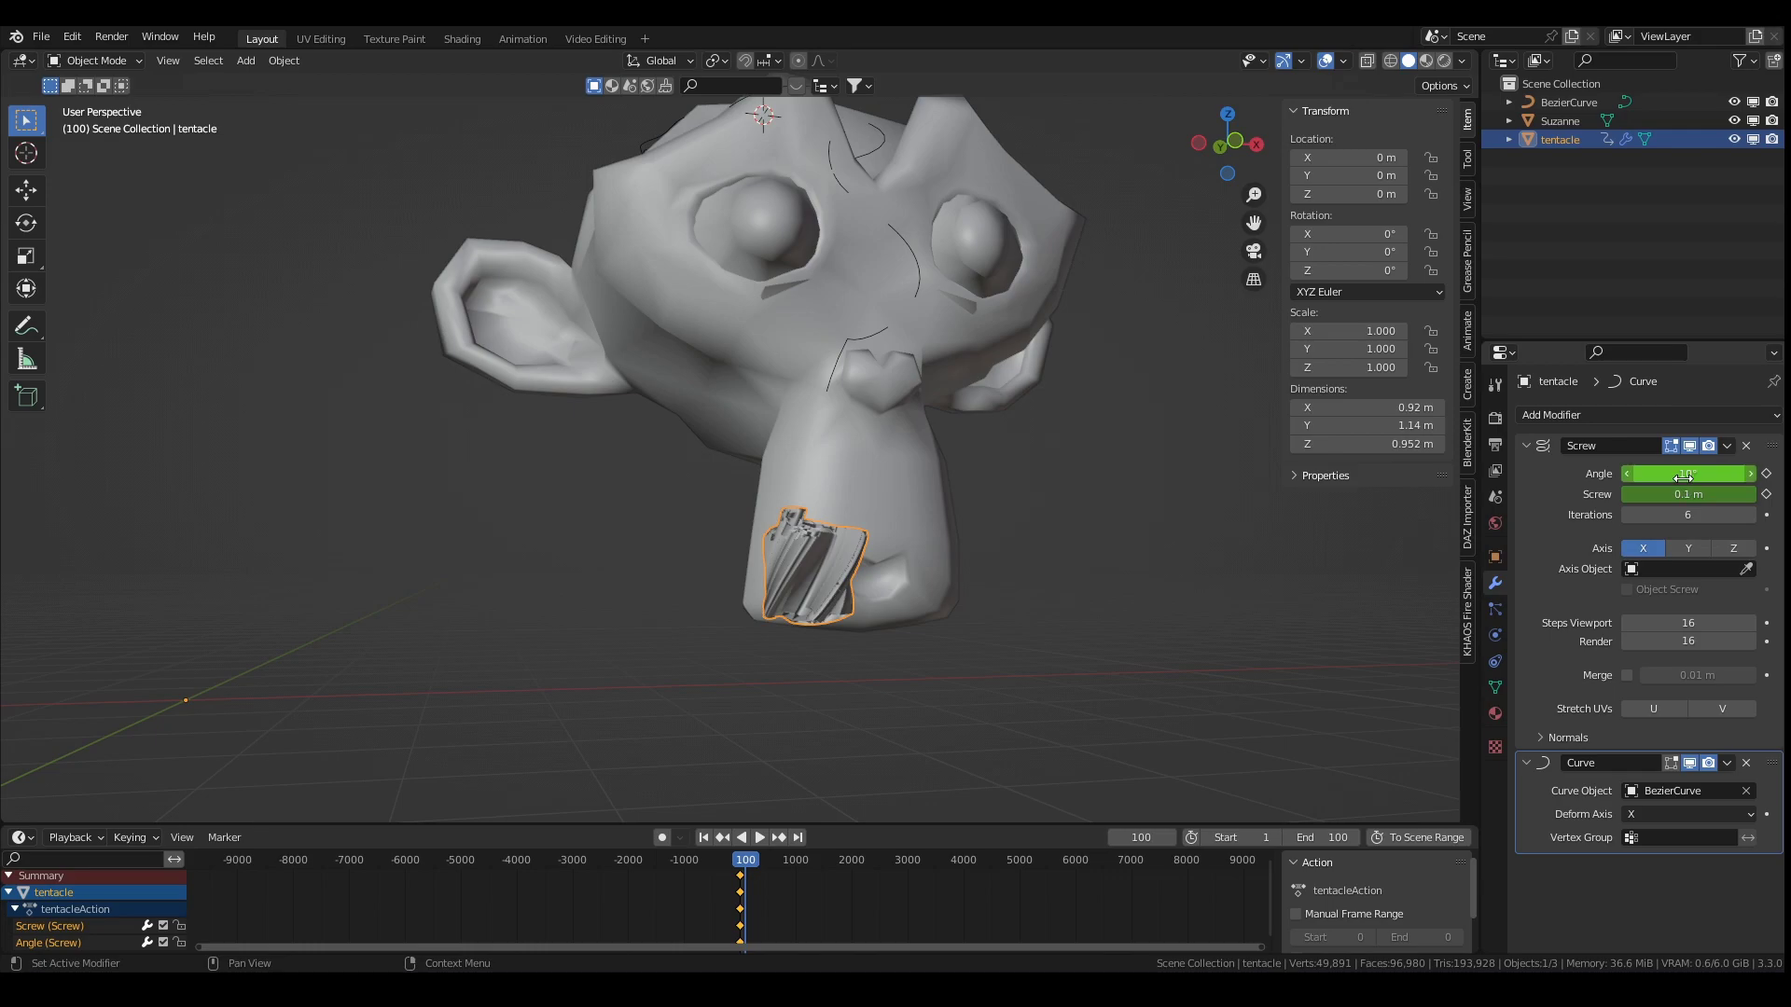
Step: At frame 100, keyframe Screw angle 360° and Screw offset 2.6 m, then hide overlays
click(1684, 475)
text(360)
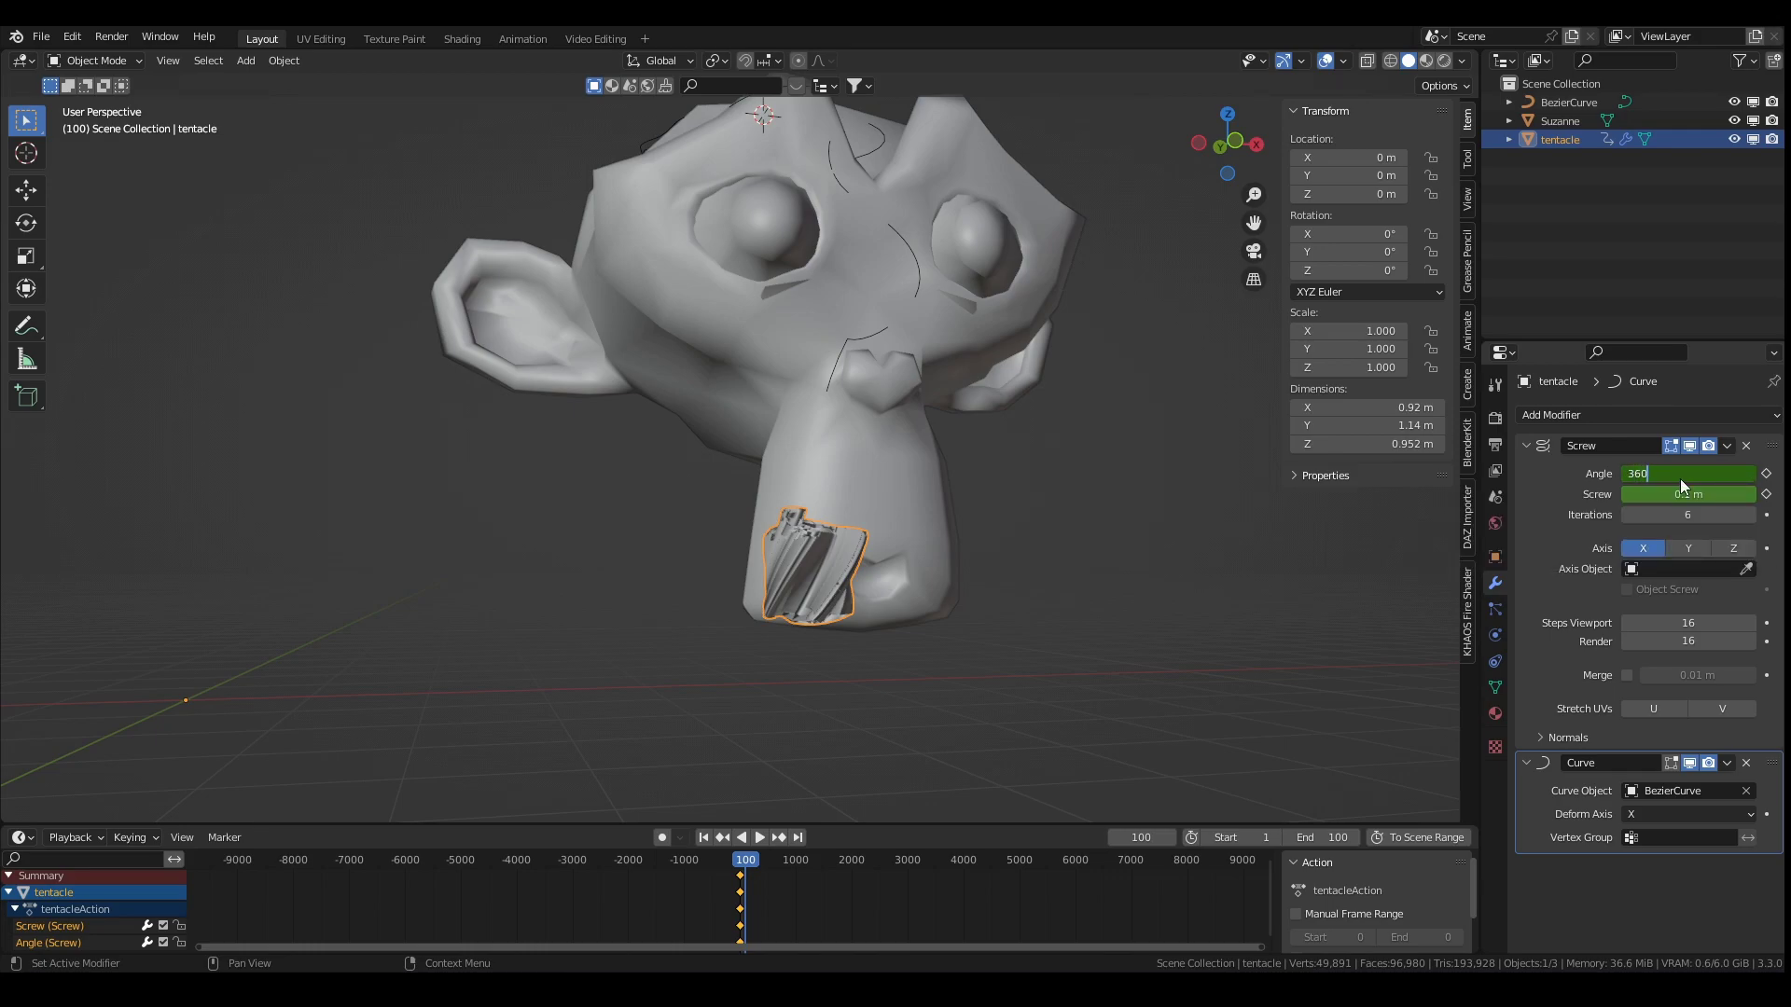
key(Return)
key(i)
double_click(1686, 494)
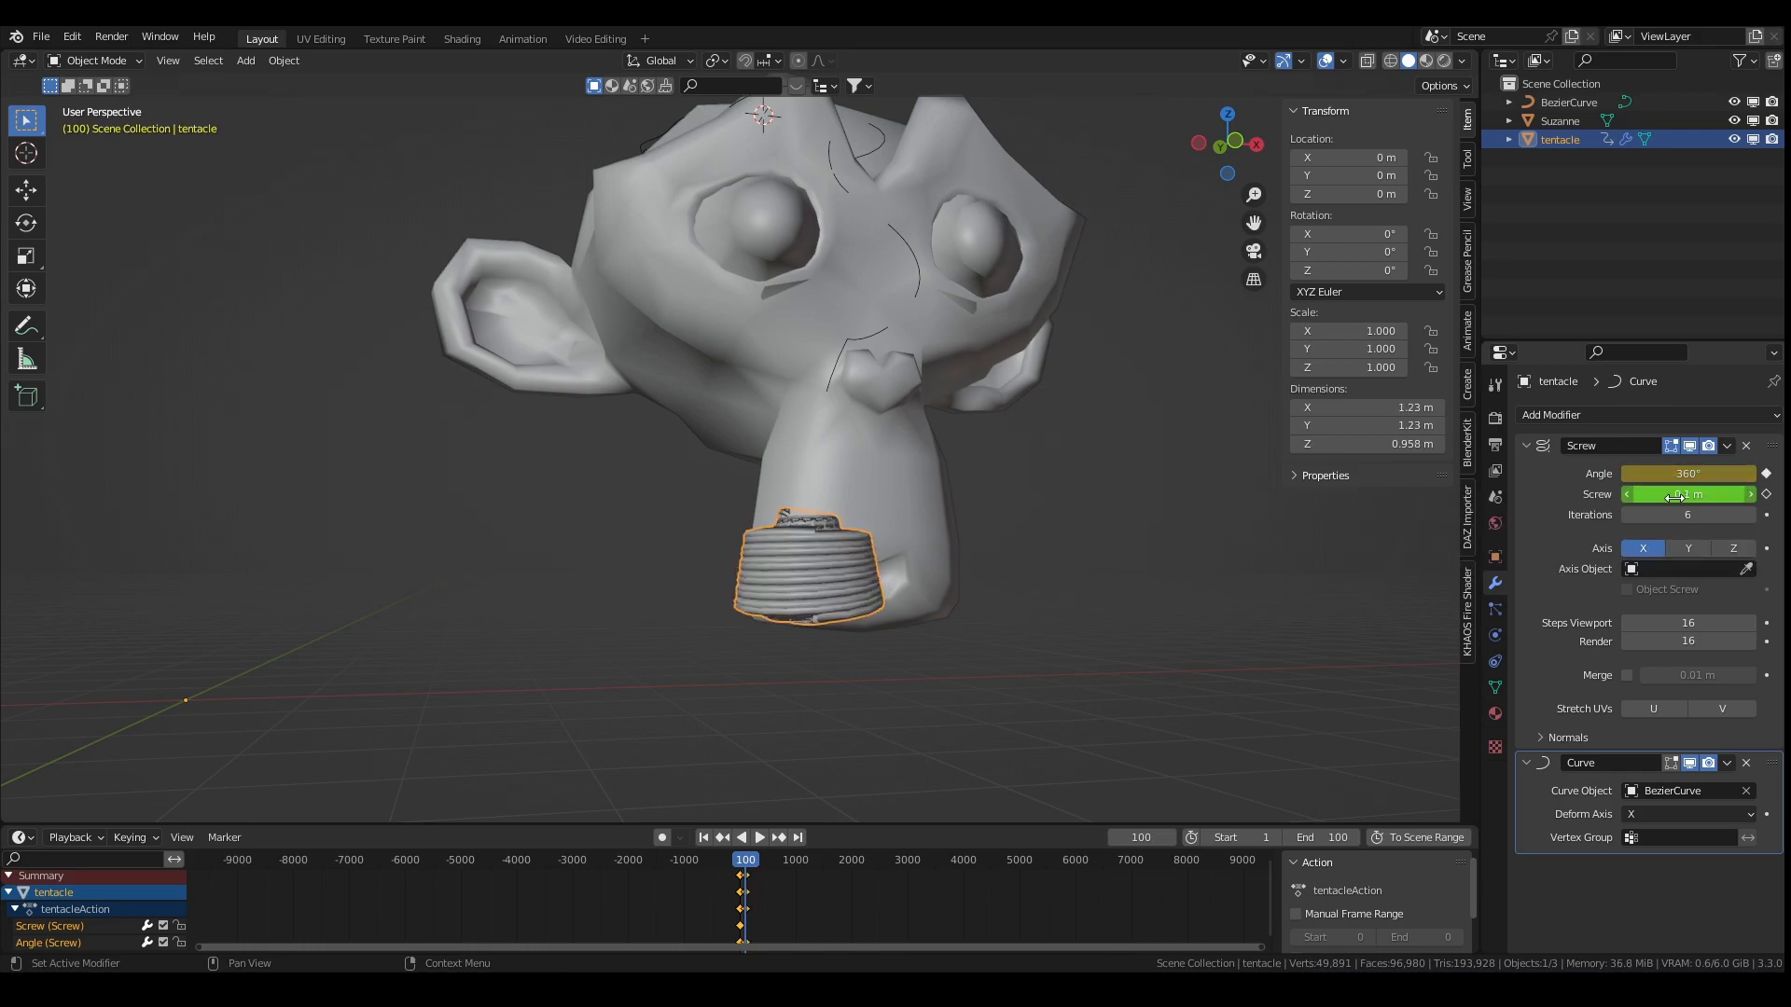
text(1)
key(Return)
drag(1686, 494, 1721, 494)
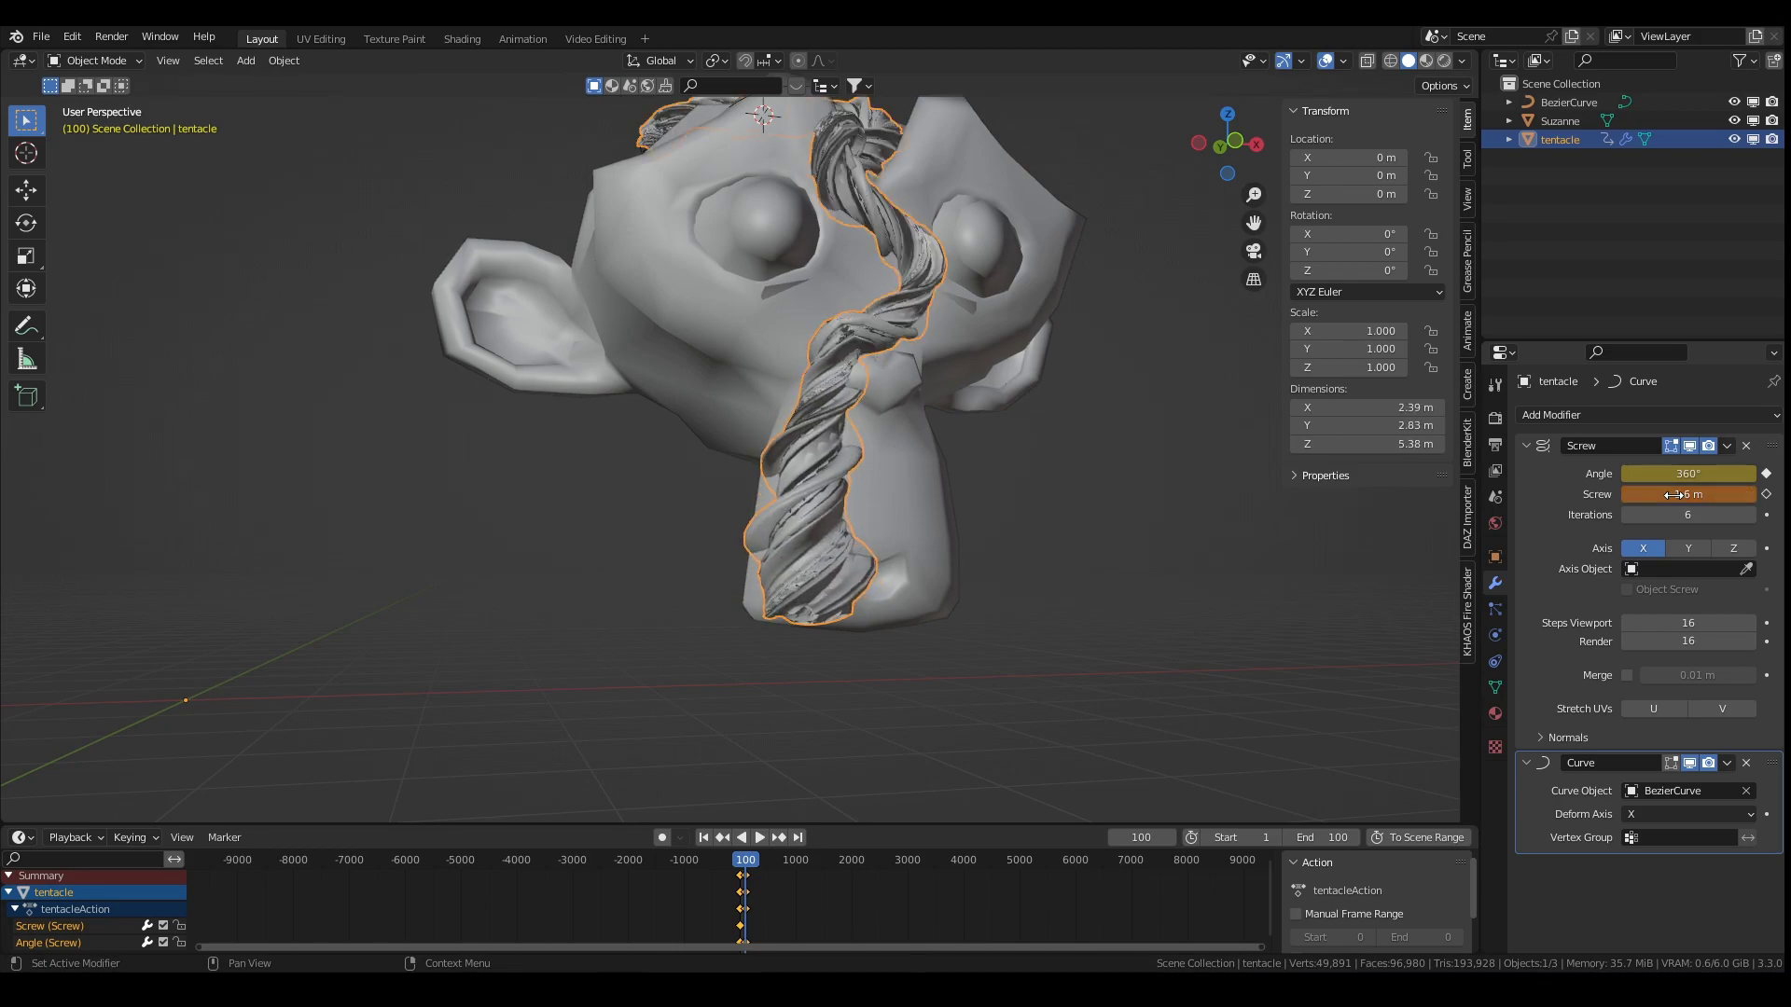
middle_drag(821, 177, 819, 306)
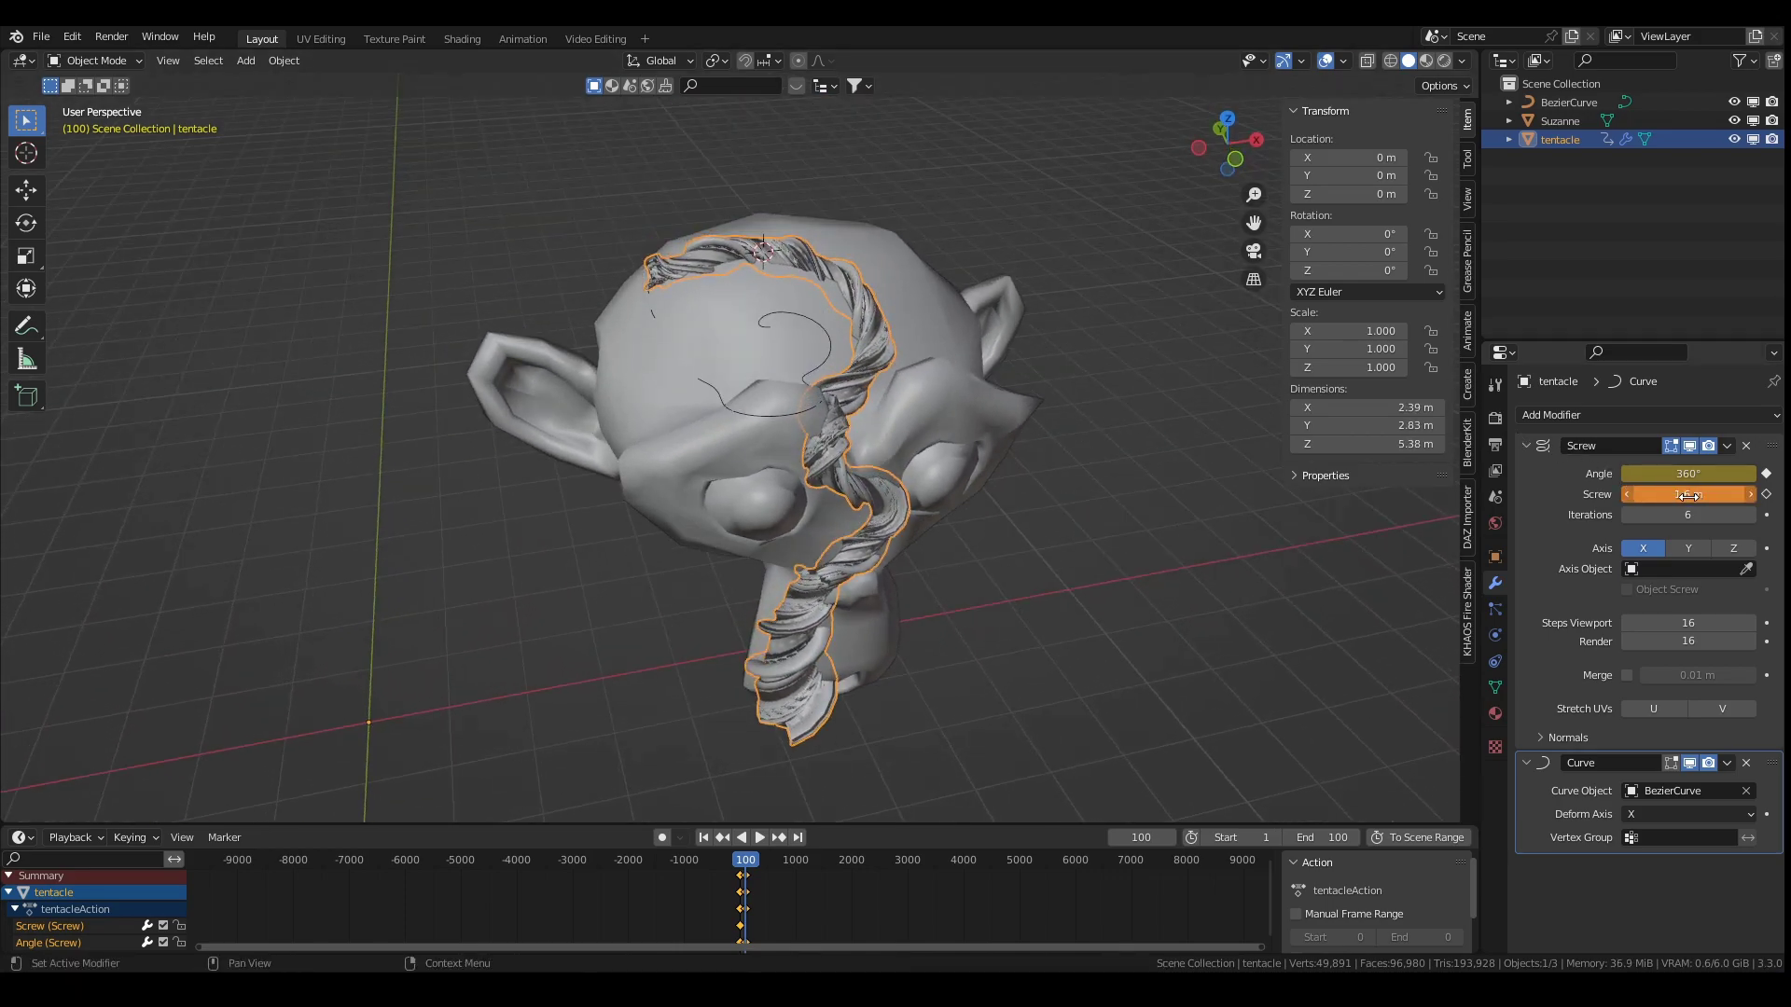
mouse_move(1688, 494)
mouse_down()
mouse_move(1735, 495)
mouse_move(1690, 495)
mouse_up()
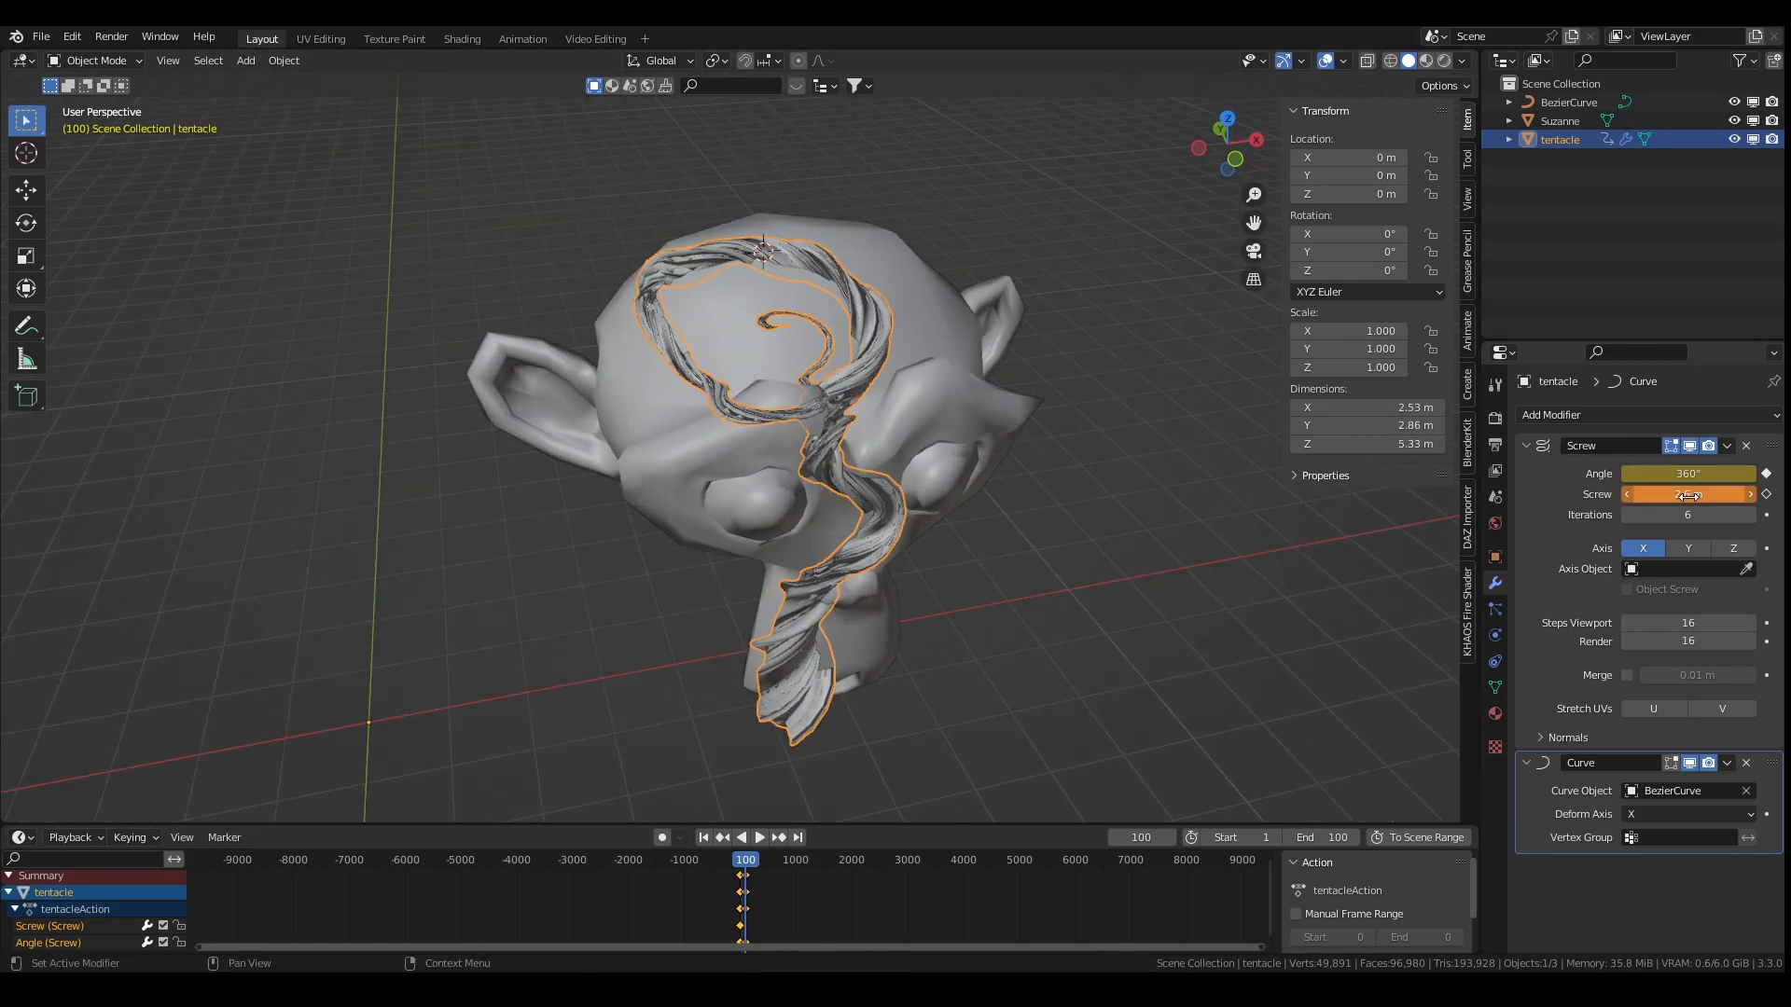
key(i)
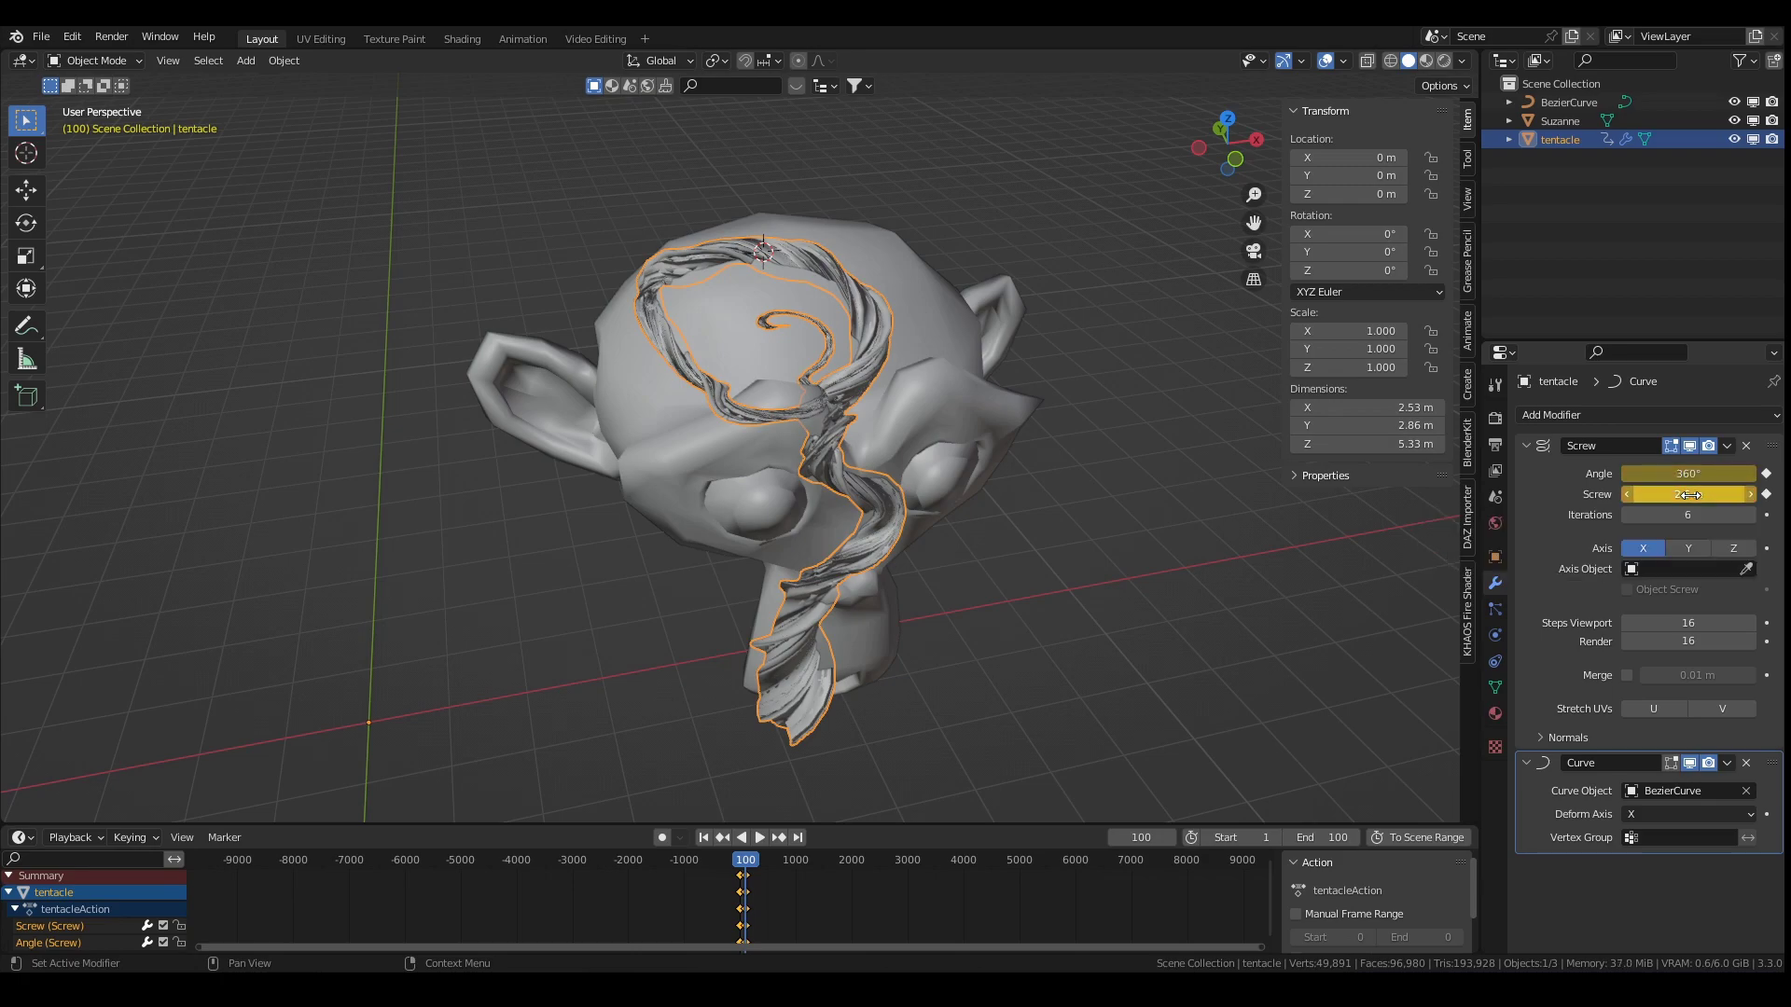
click(1326, 60)
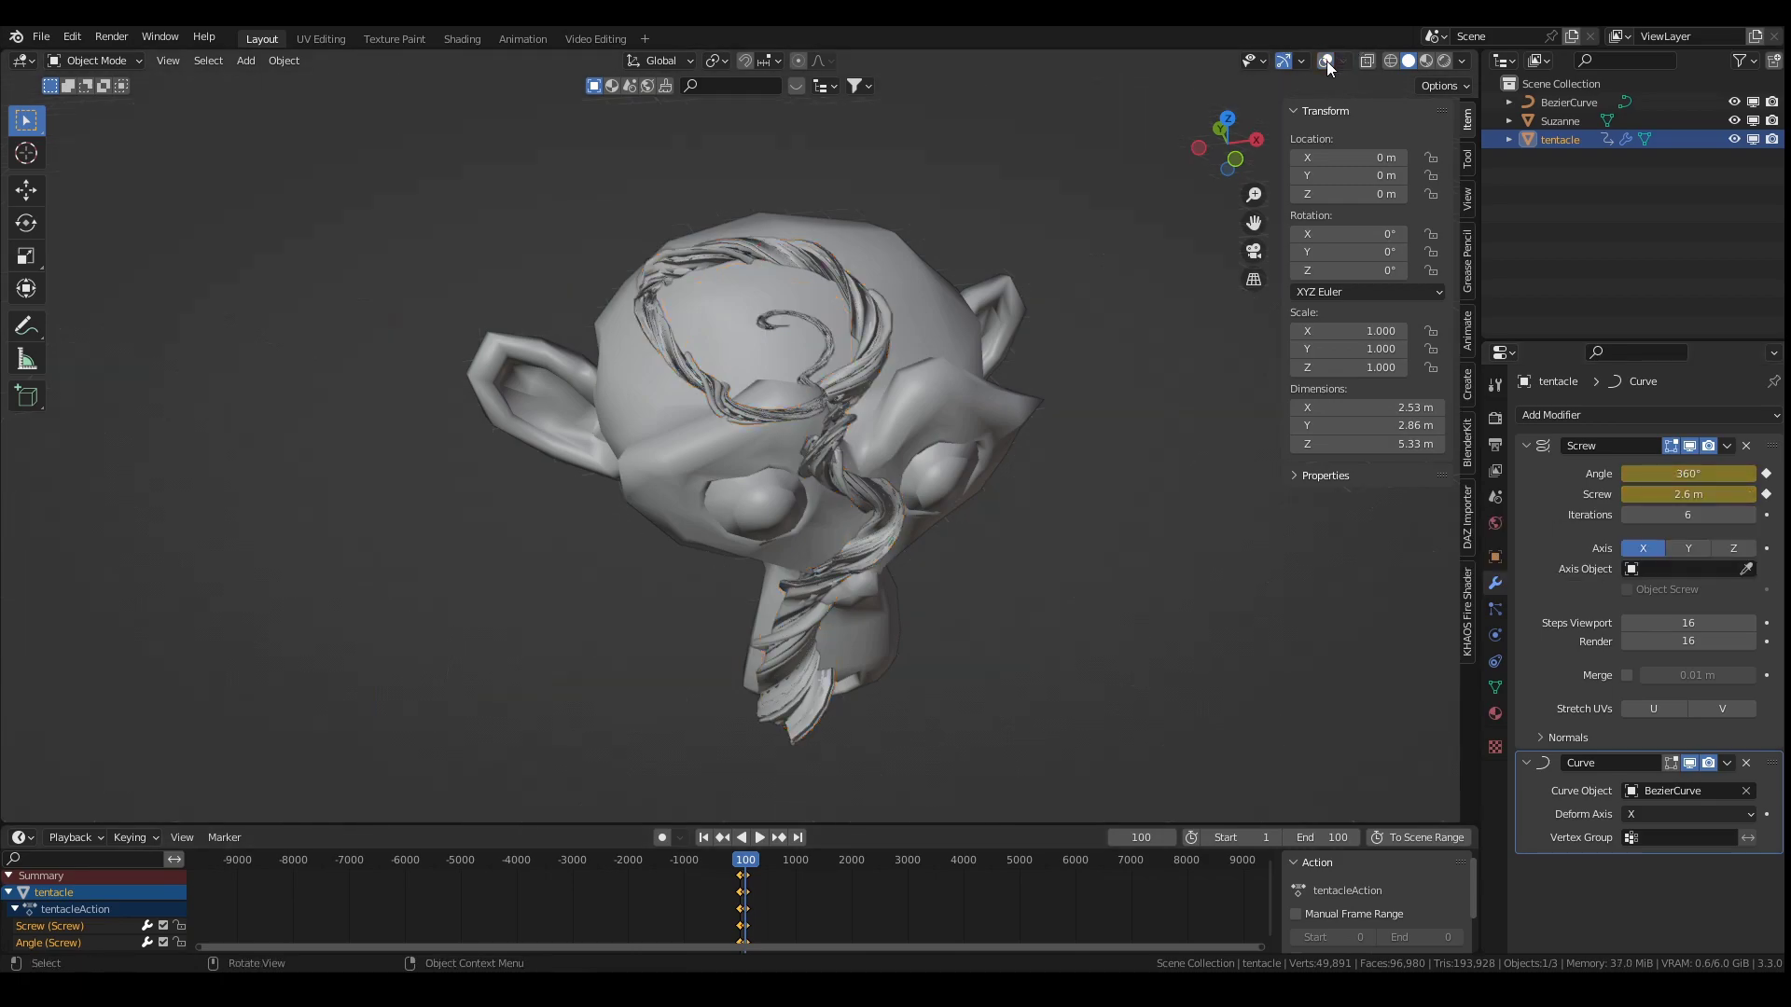
Step: Zoom the timeline, then scrub and play the tentacle growth animation, ending at frame 32
scroll(836, 904, up, 5)
scroll(822, 903, up, 3)
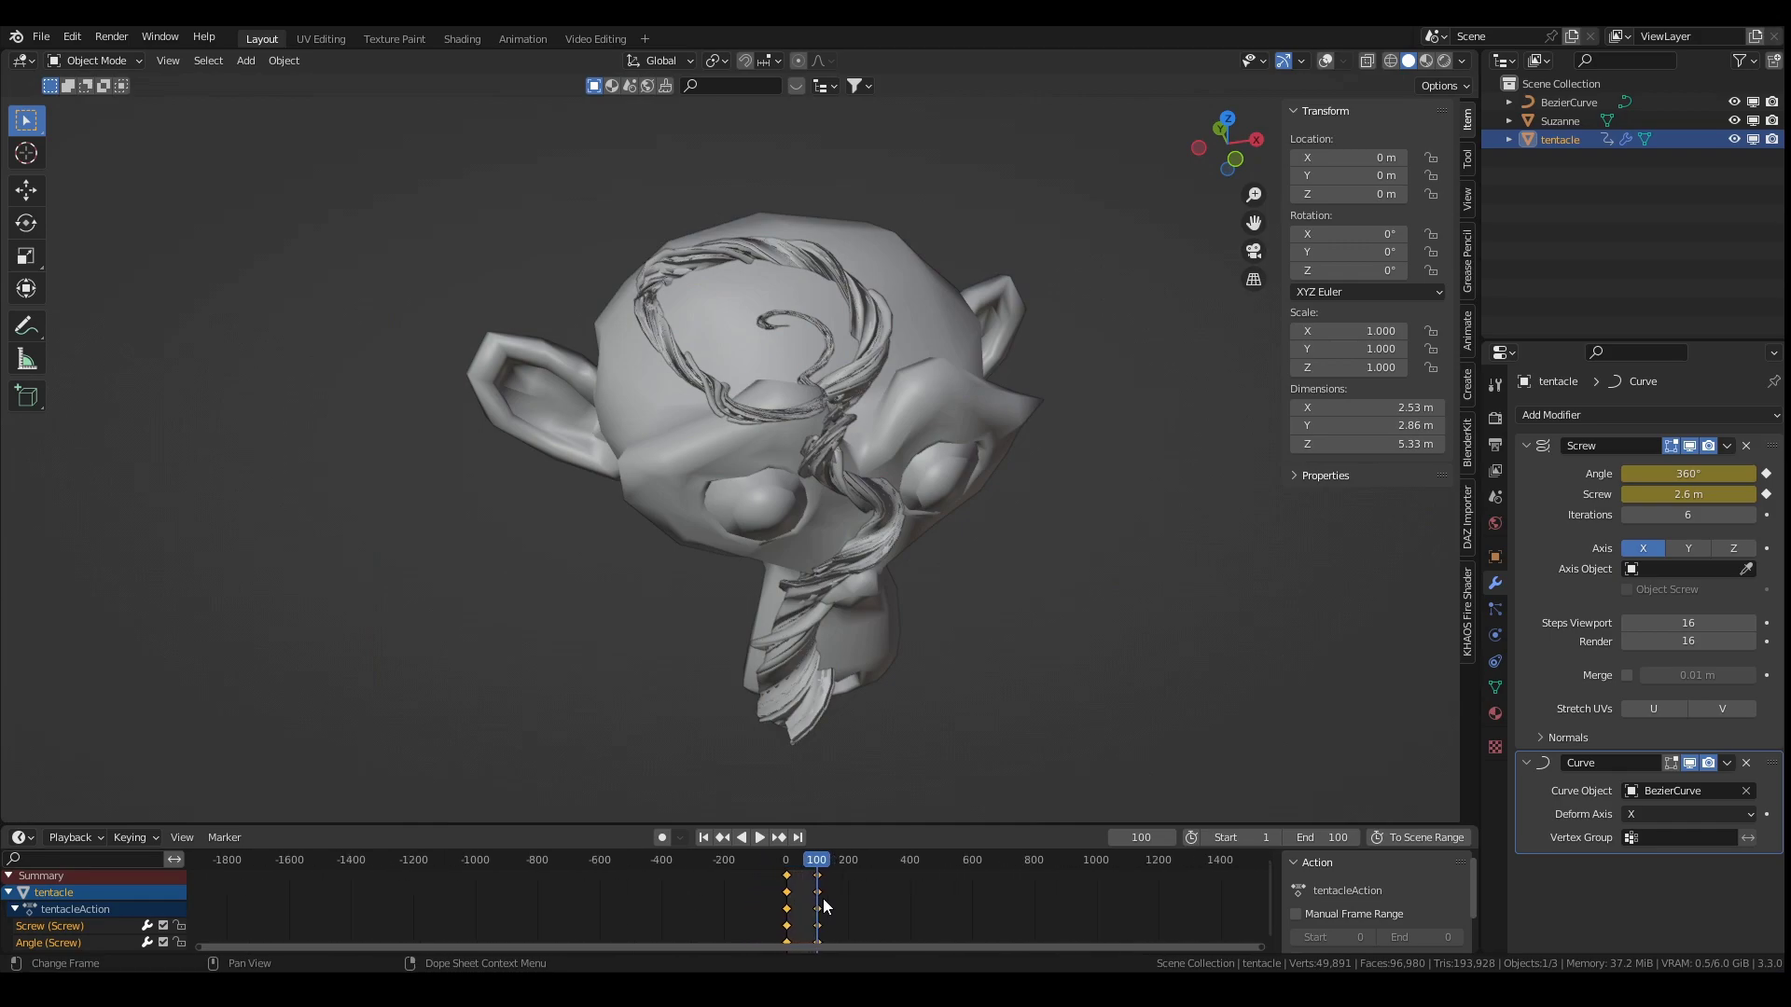
drag(825, 860, 799, 866)
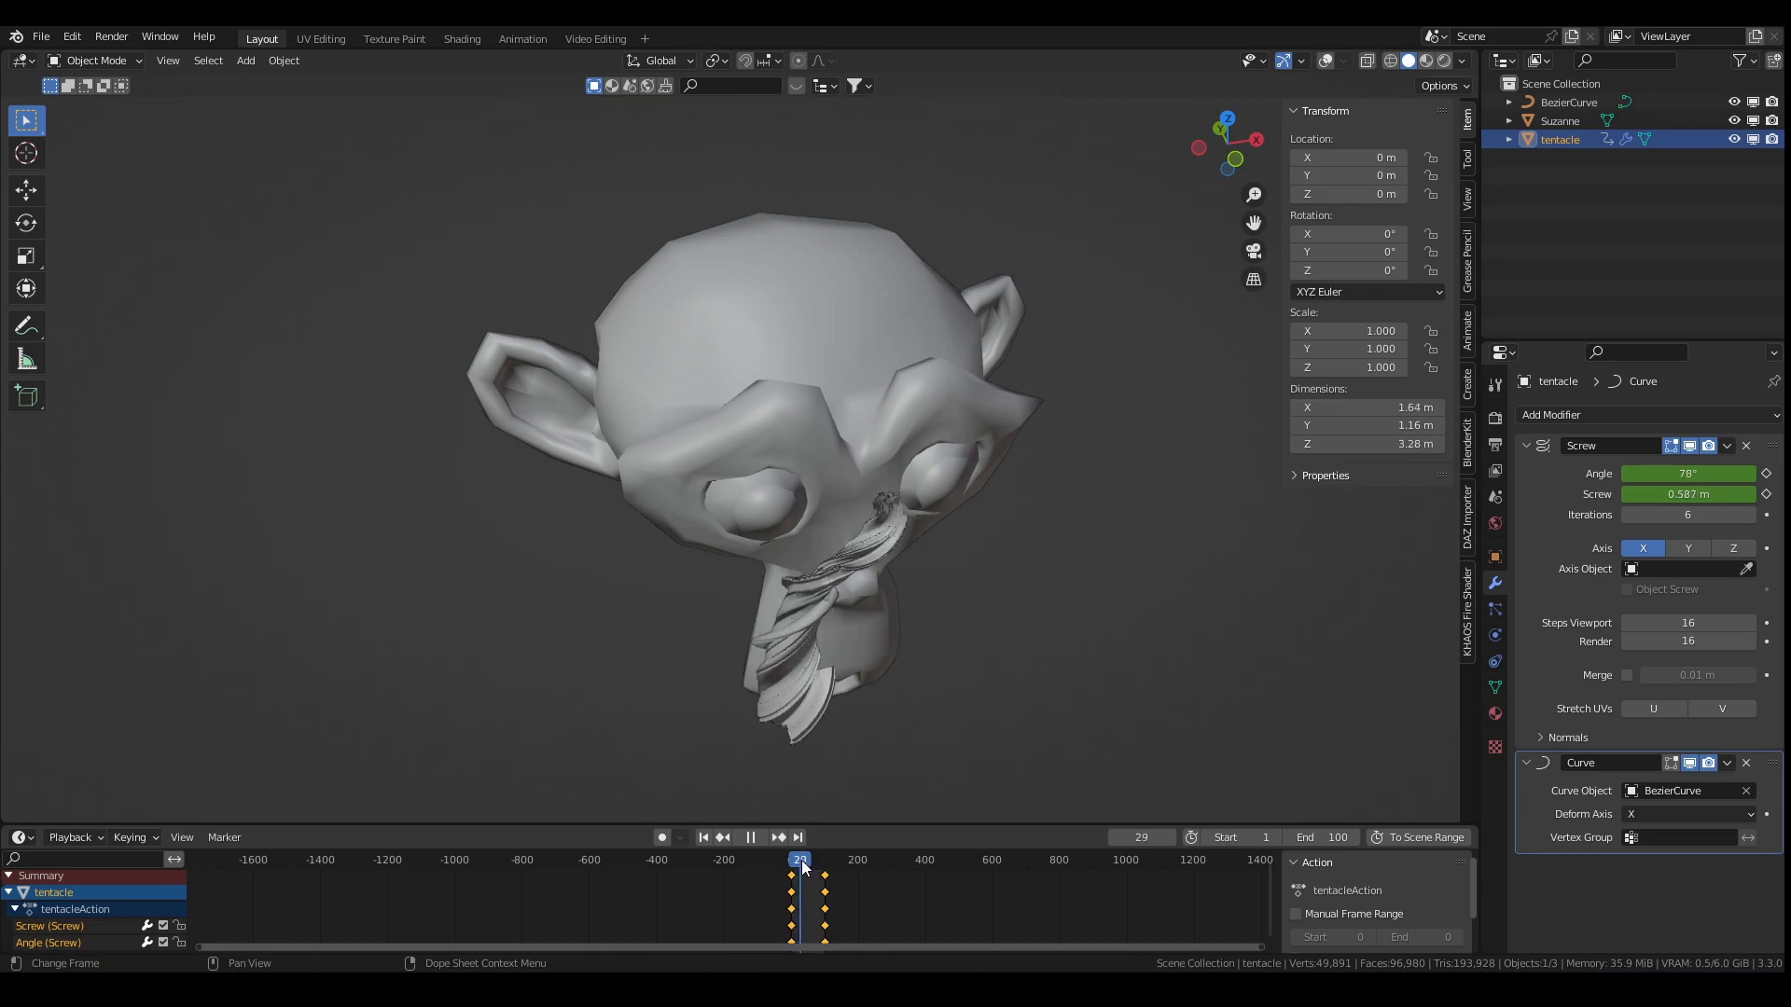
key(space)
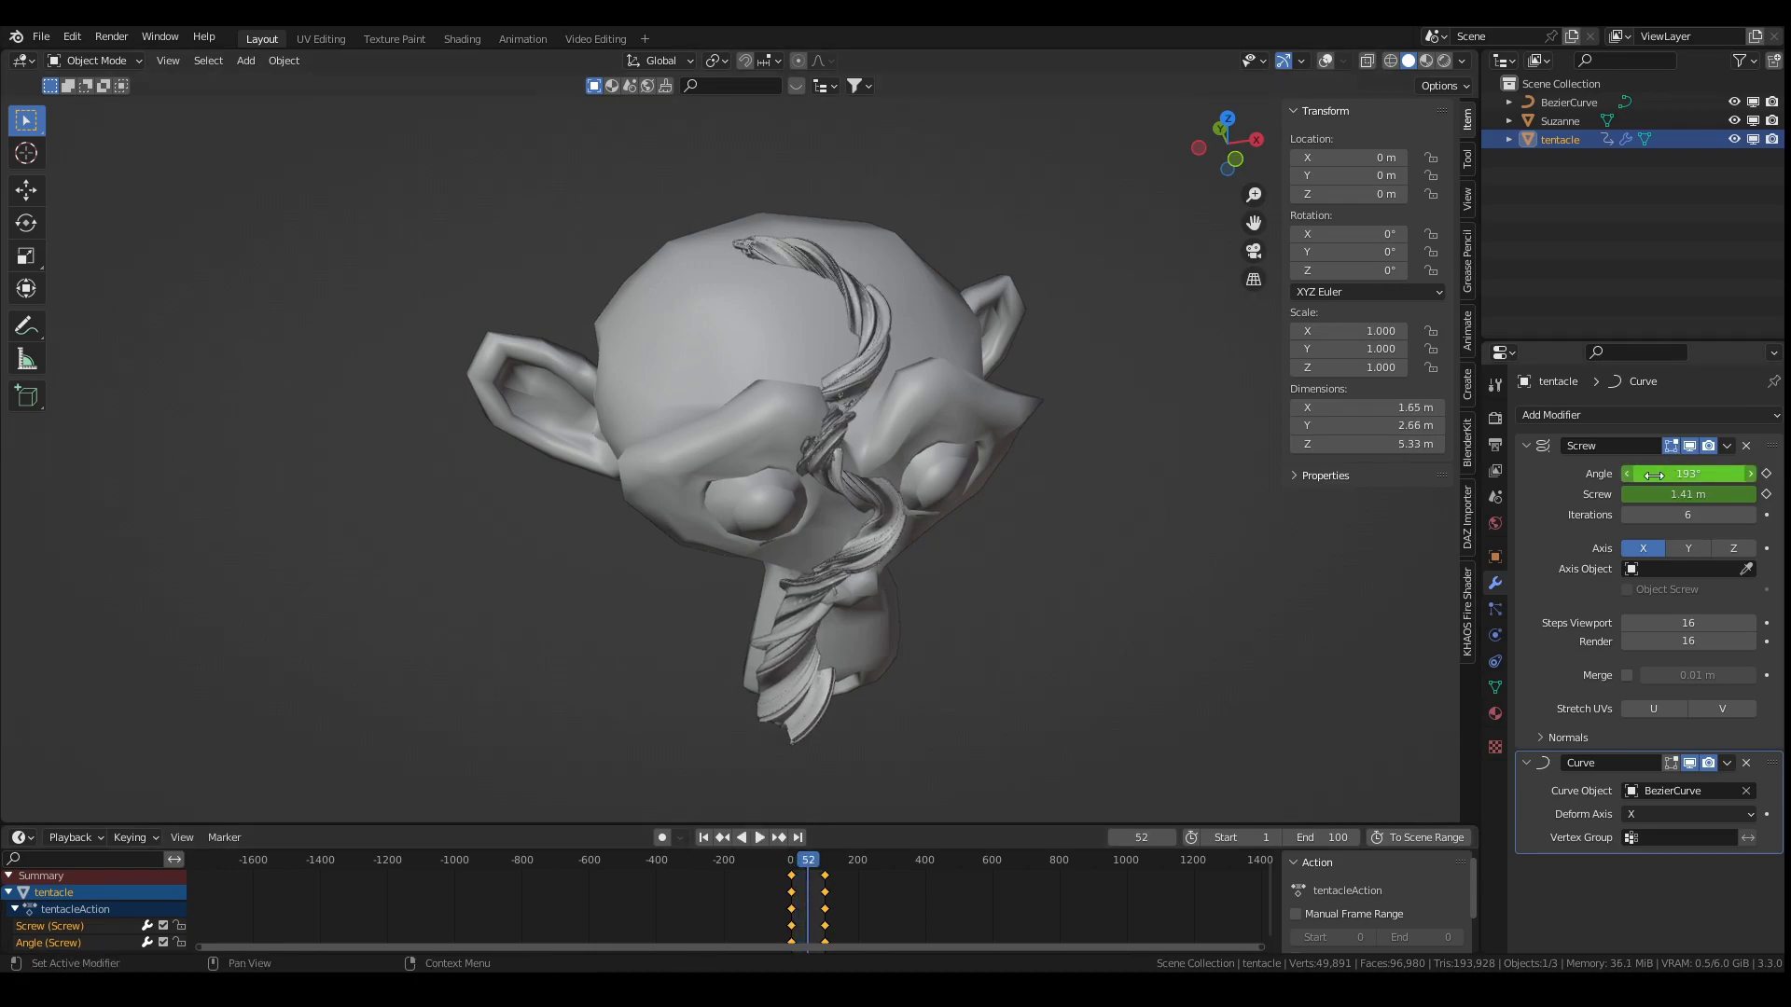
drag(808, 865, 825, 866)
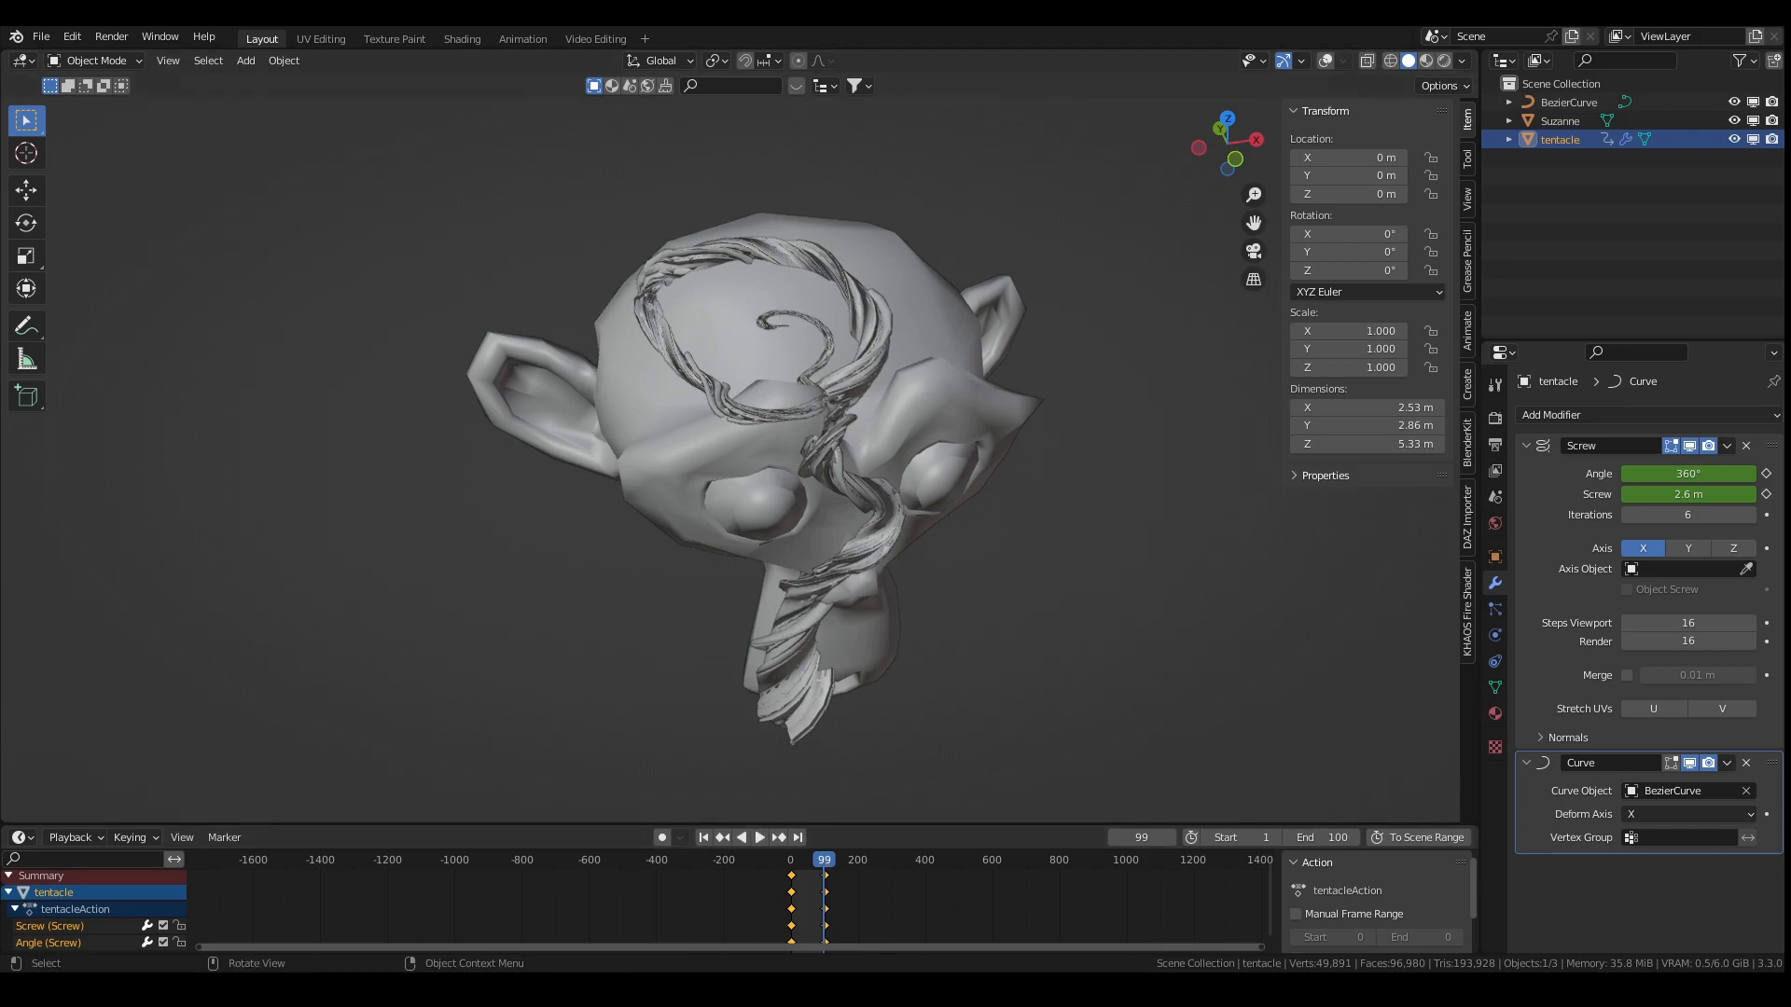
Step: Restore overlays, hide the tentacle, and snap the 3D cursor to the curve's spiral-centre point
click(1326, 61)
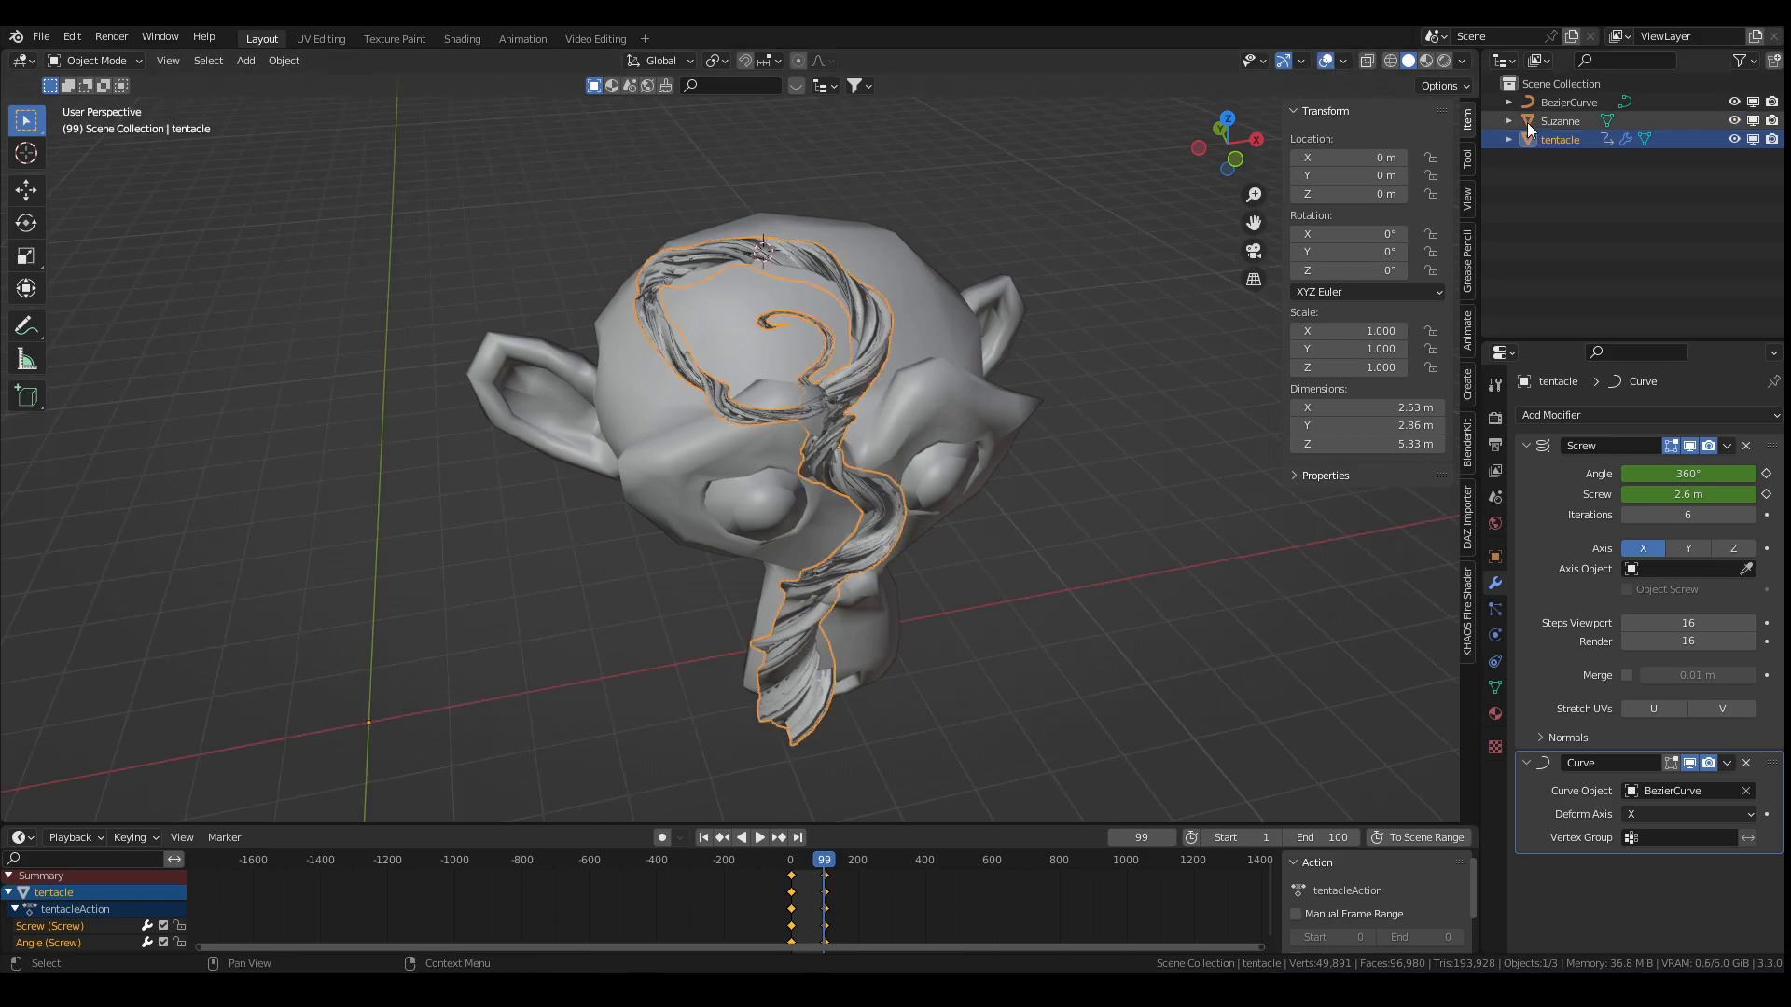
click(1735, 139)
click(1582, 103)
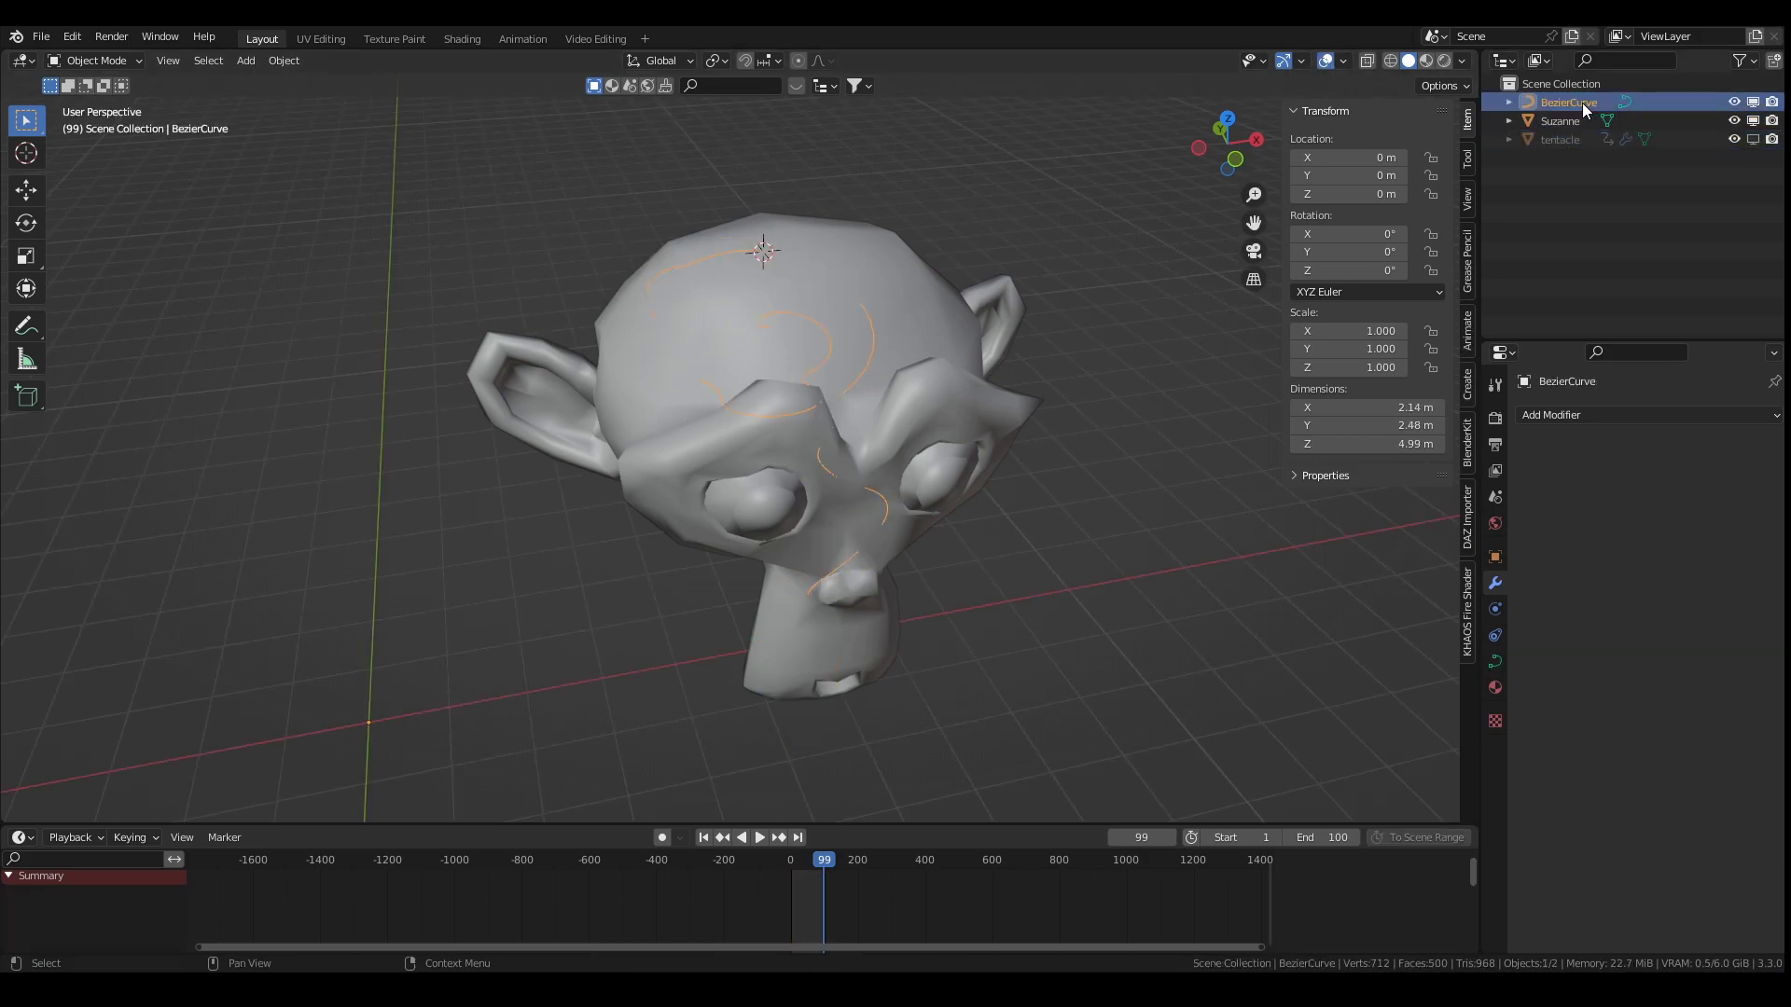
key(Tab)
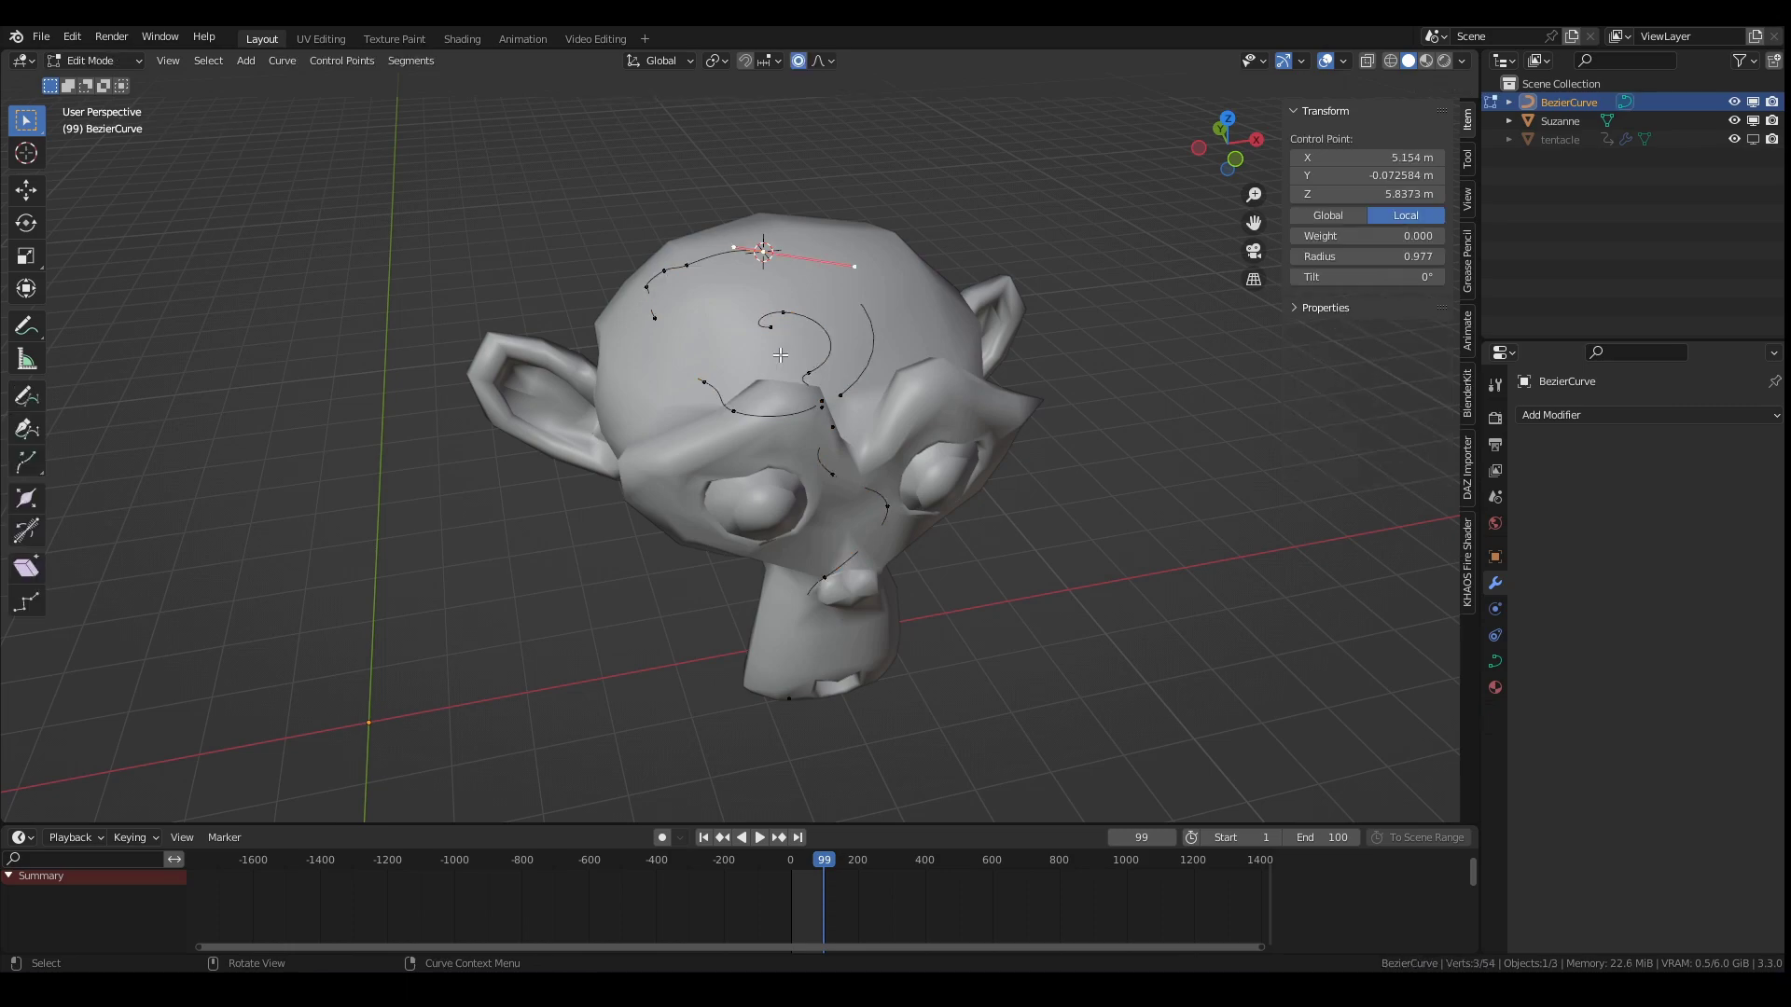
click(766, 327)
key(shift+s)
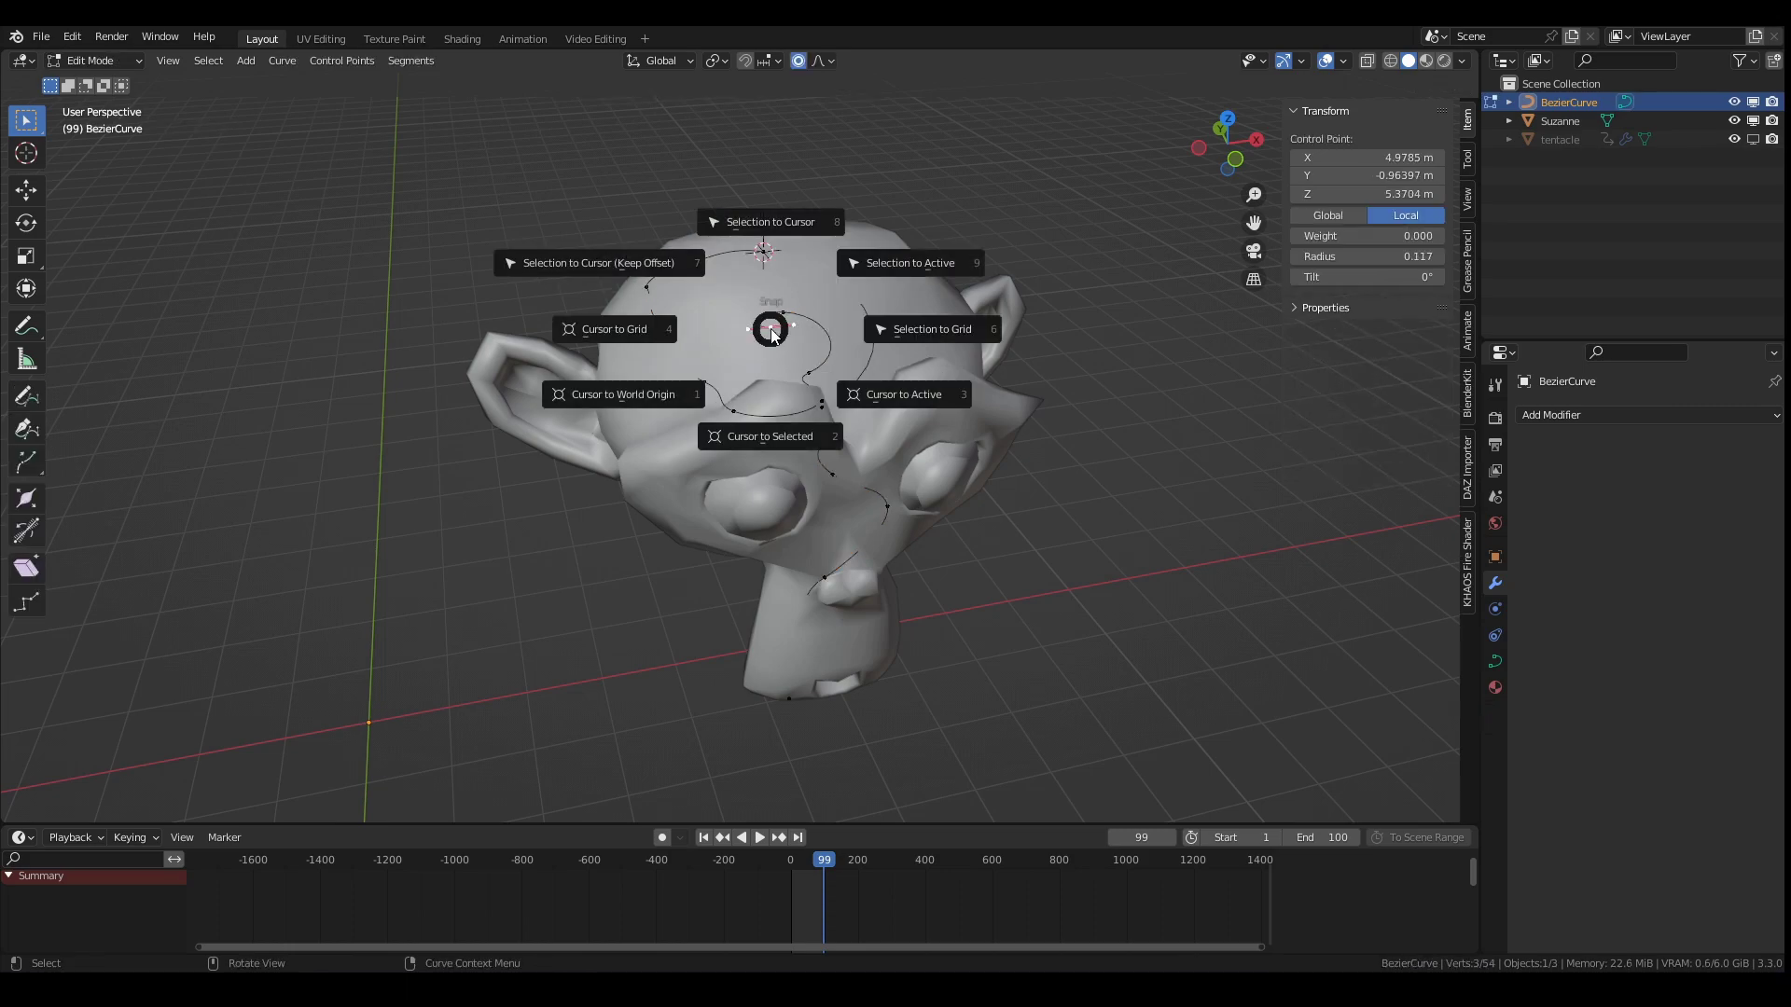
click(782, 441)
key(Tab)
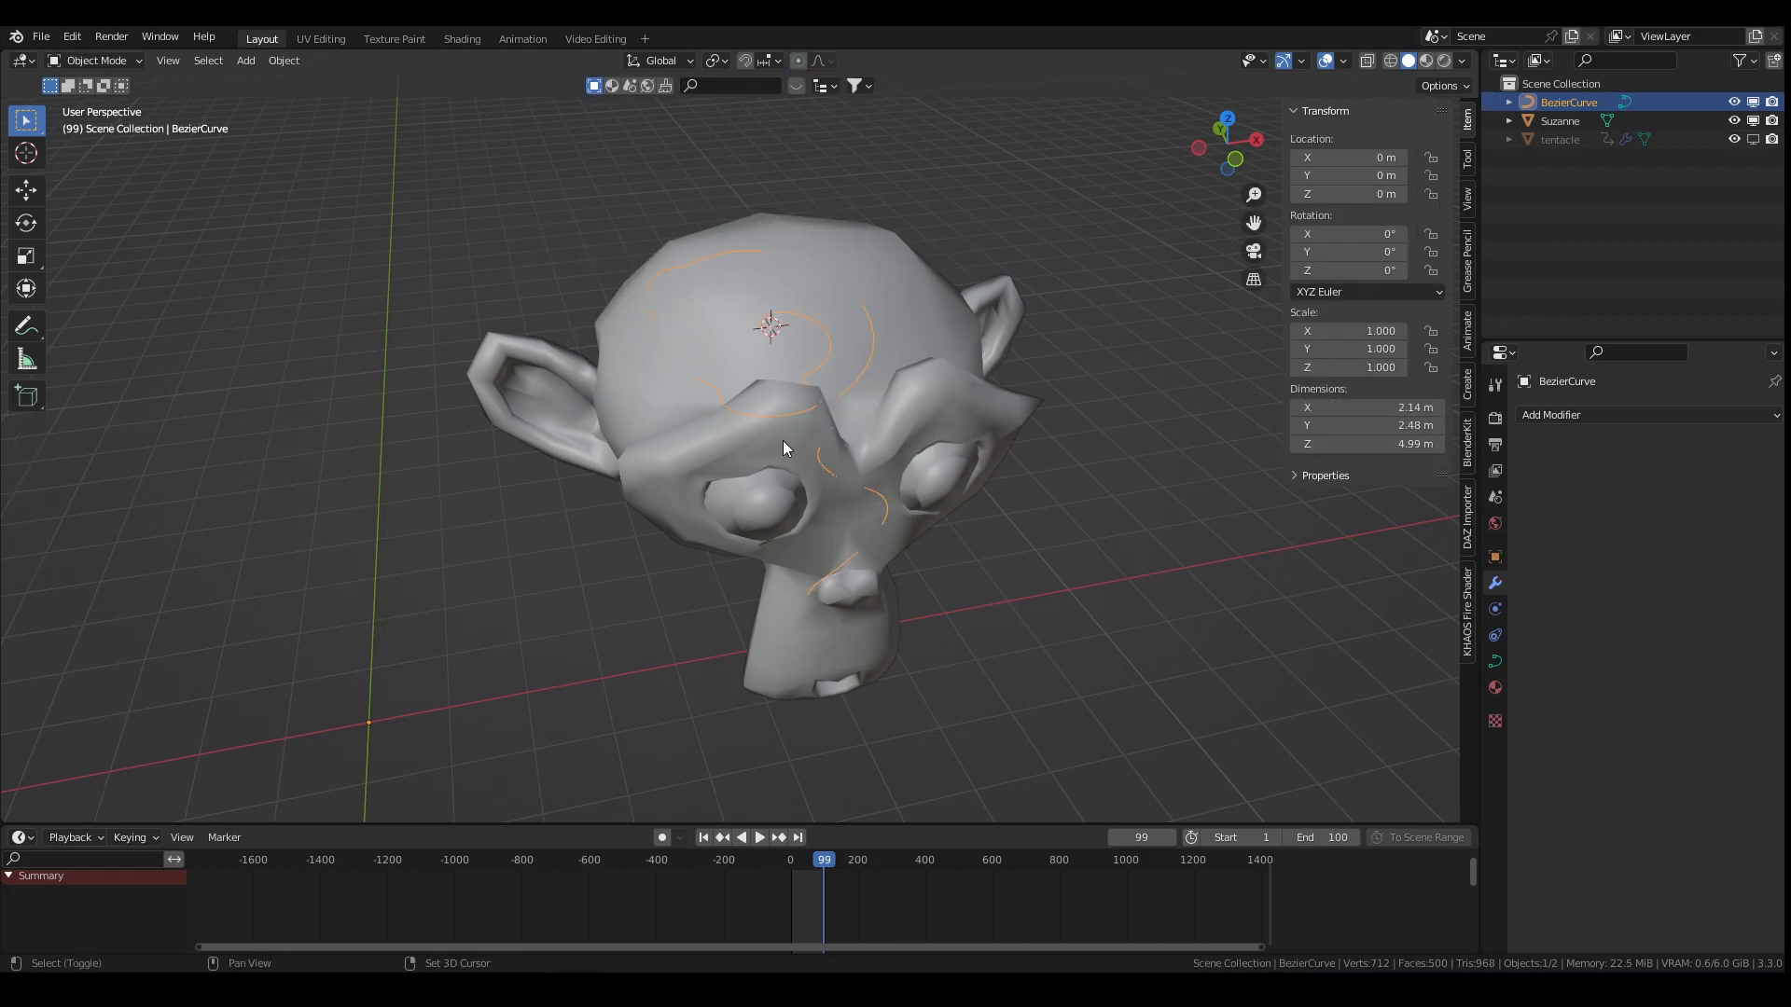
Step: Add a Plain Axes empty there, scale it to 0.4, and name it 'hook end'
key(shift+a)
mouse_move(781, 440)
click(867, 442)
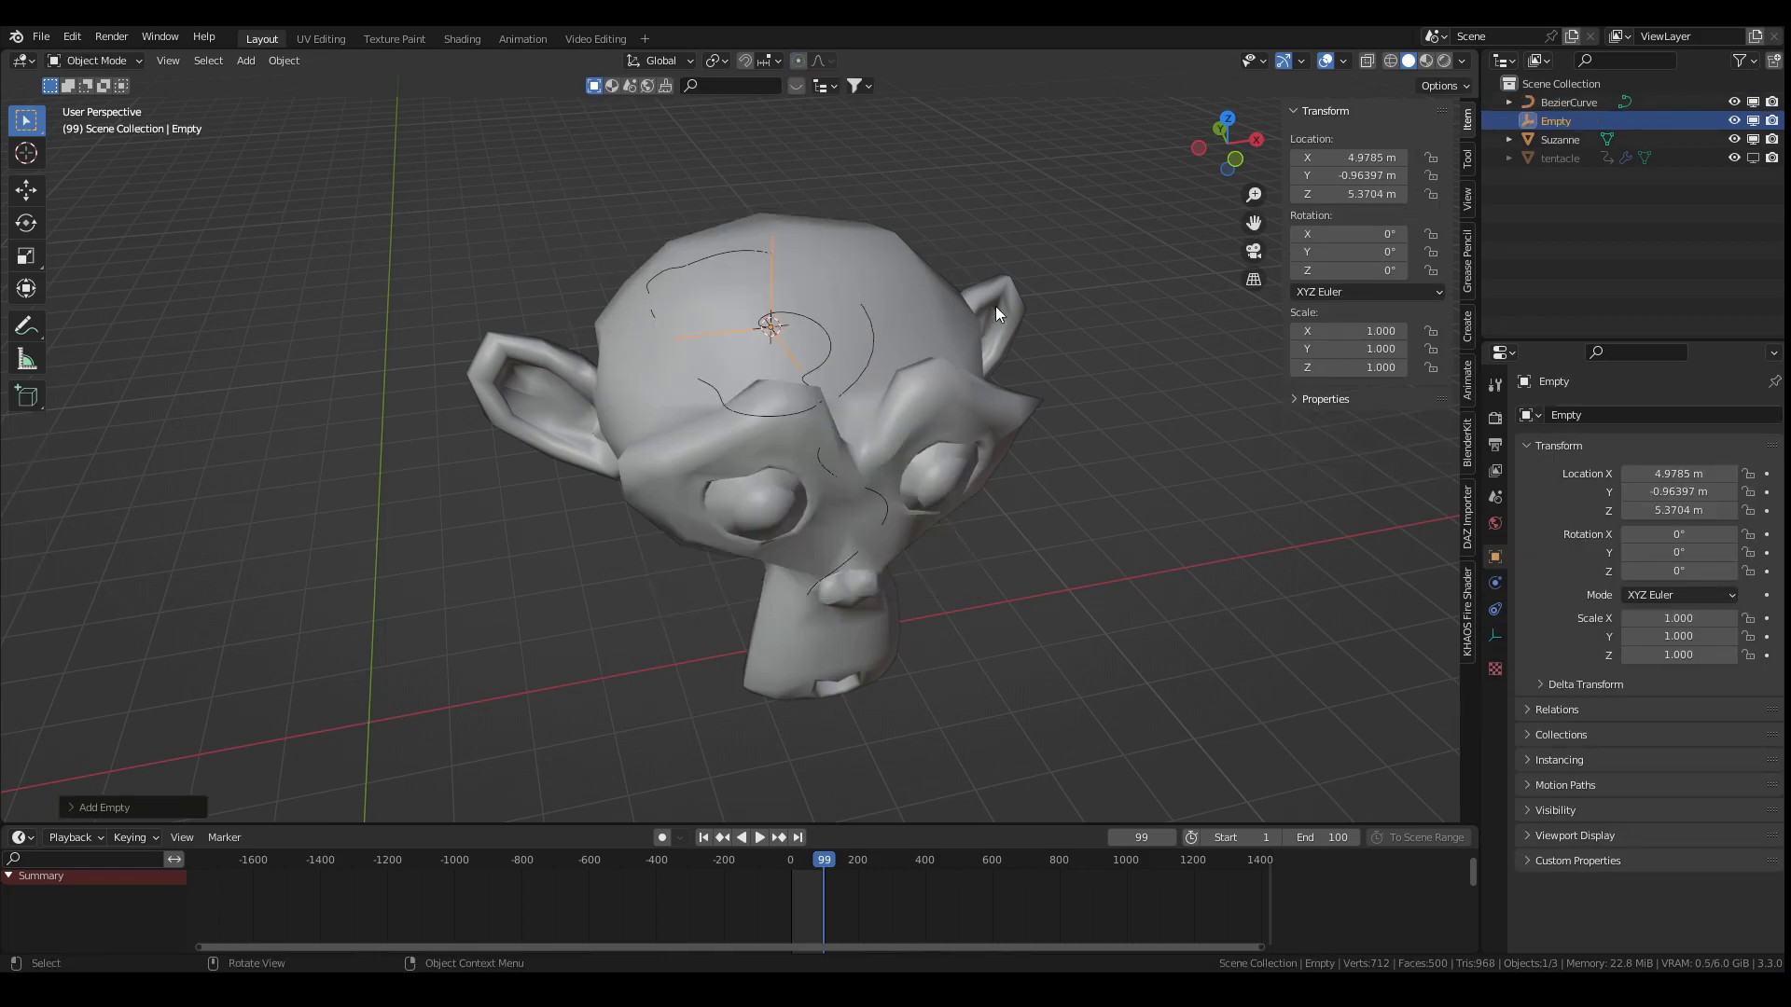
text(s.4)
key(Return)
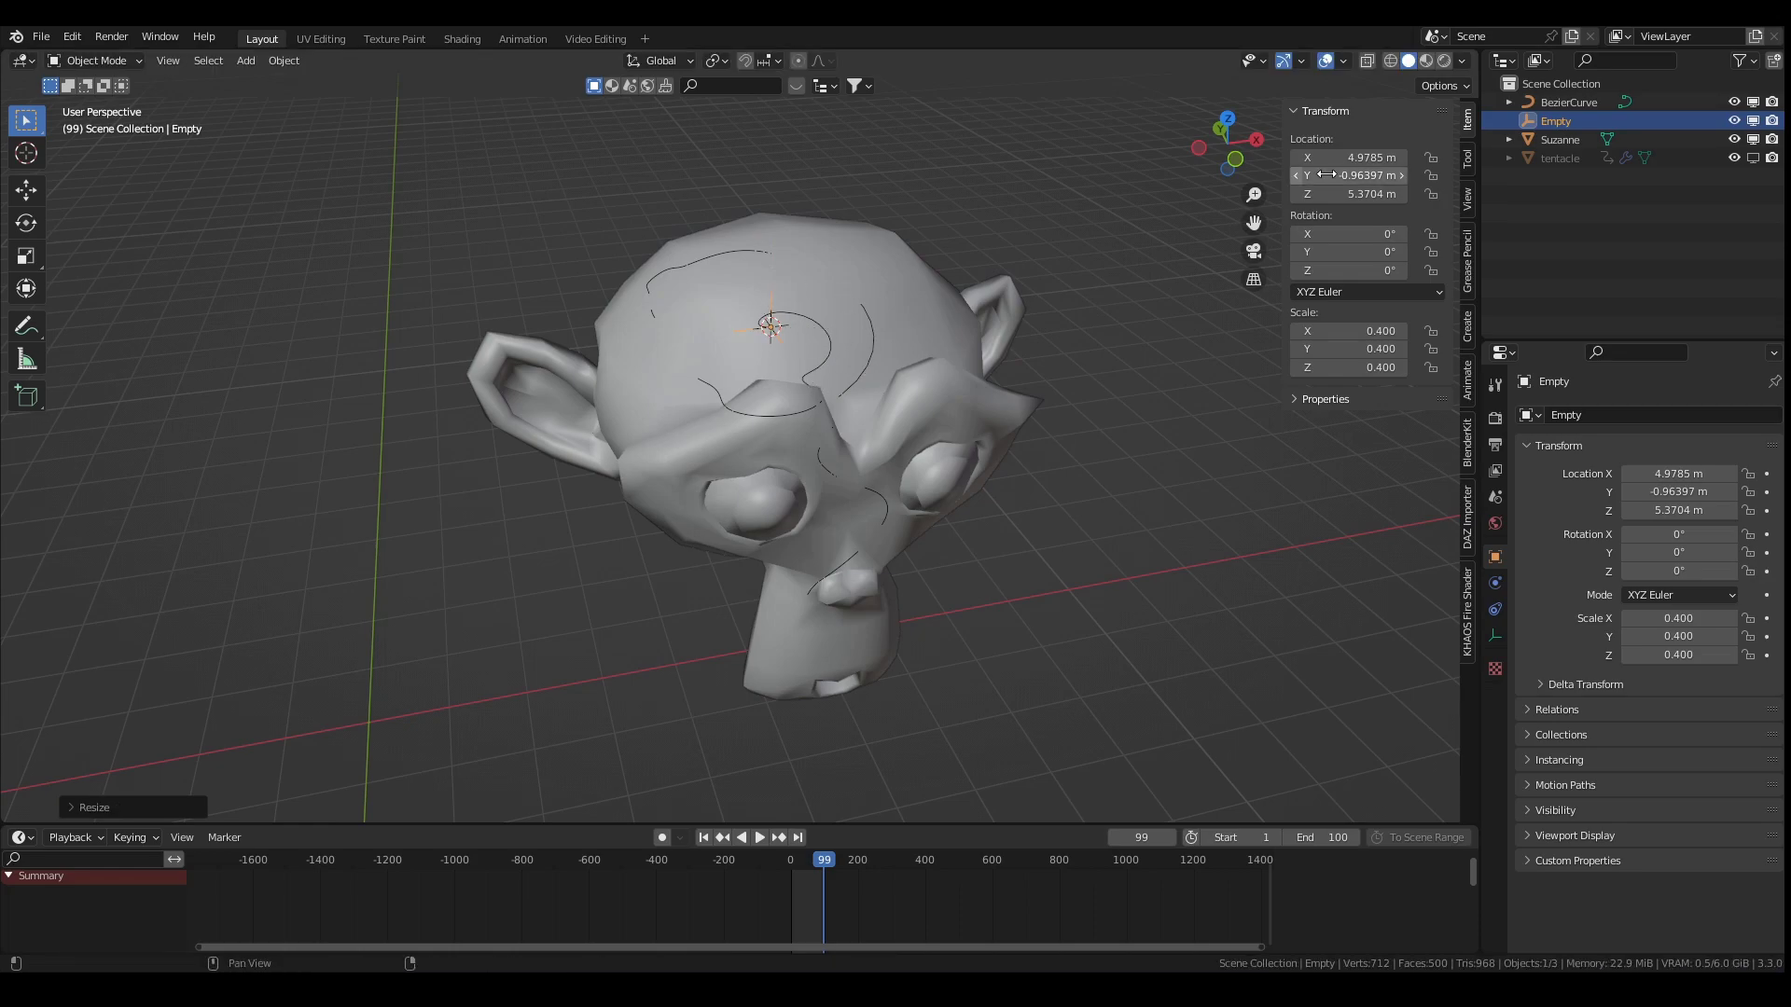
double_click(1555, 120)
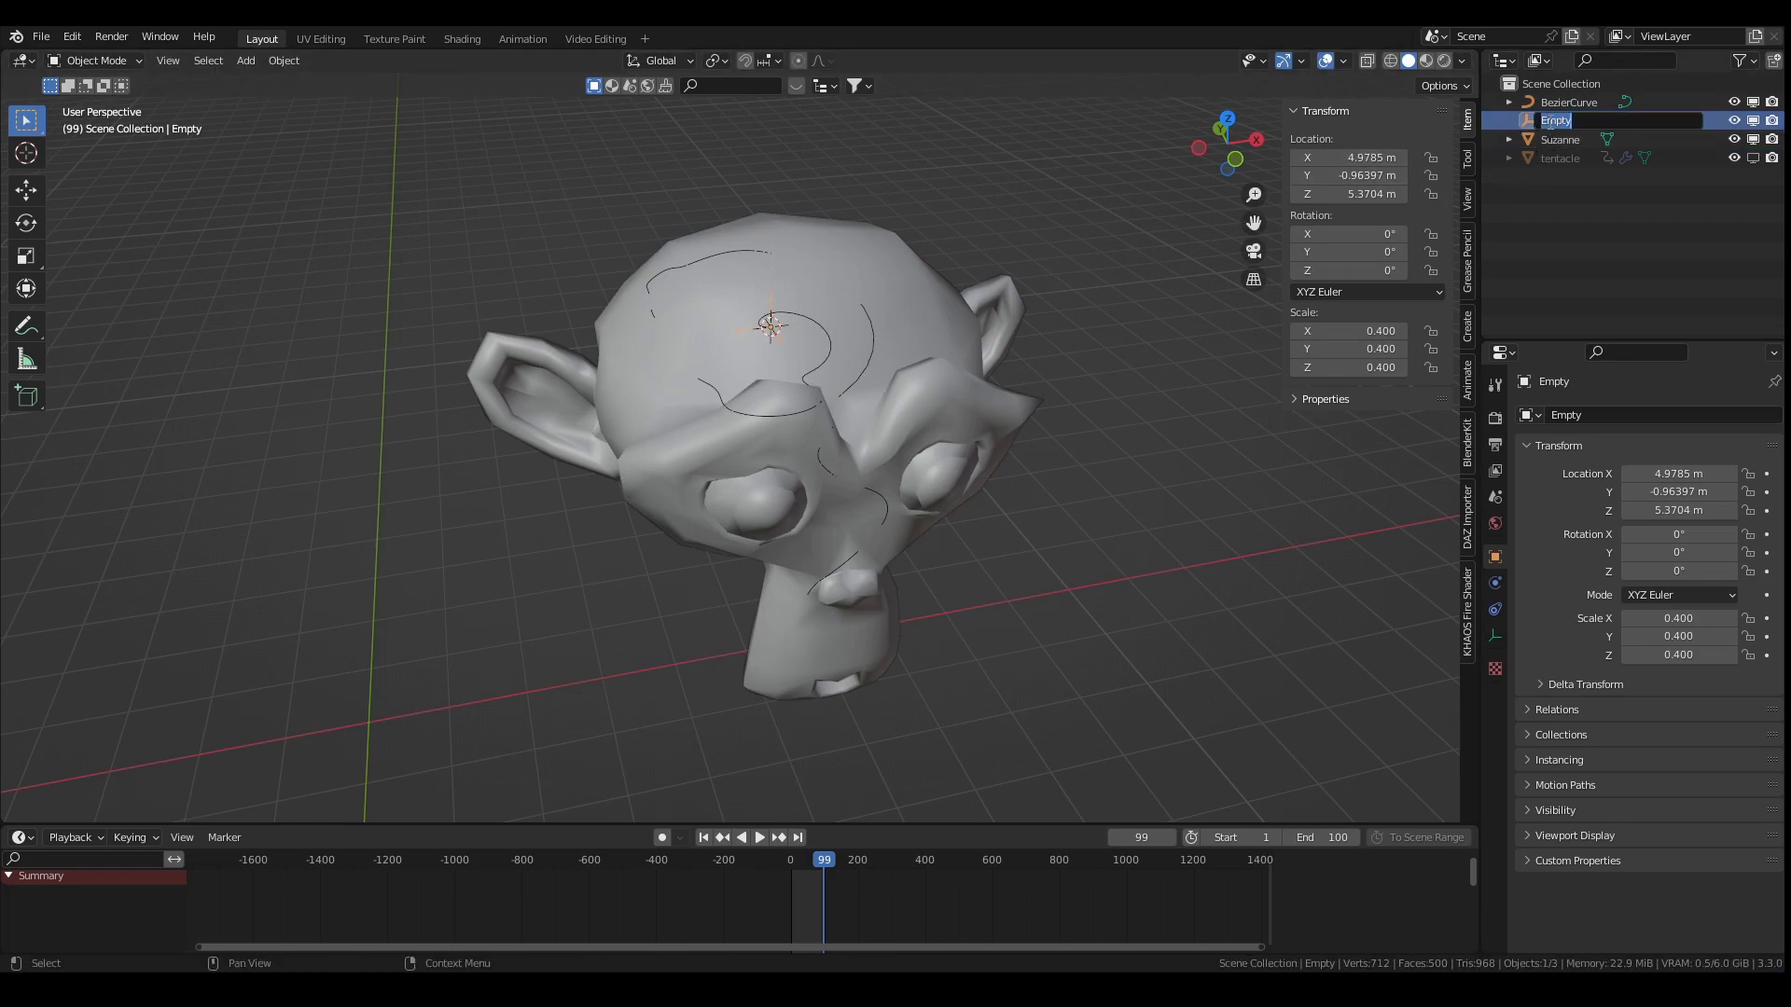
text(V)
text(ook end)
key(Return)
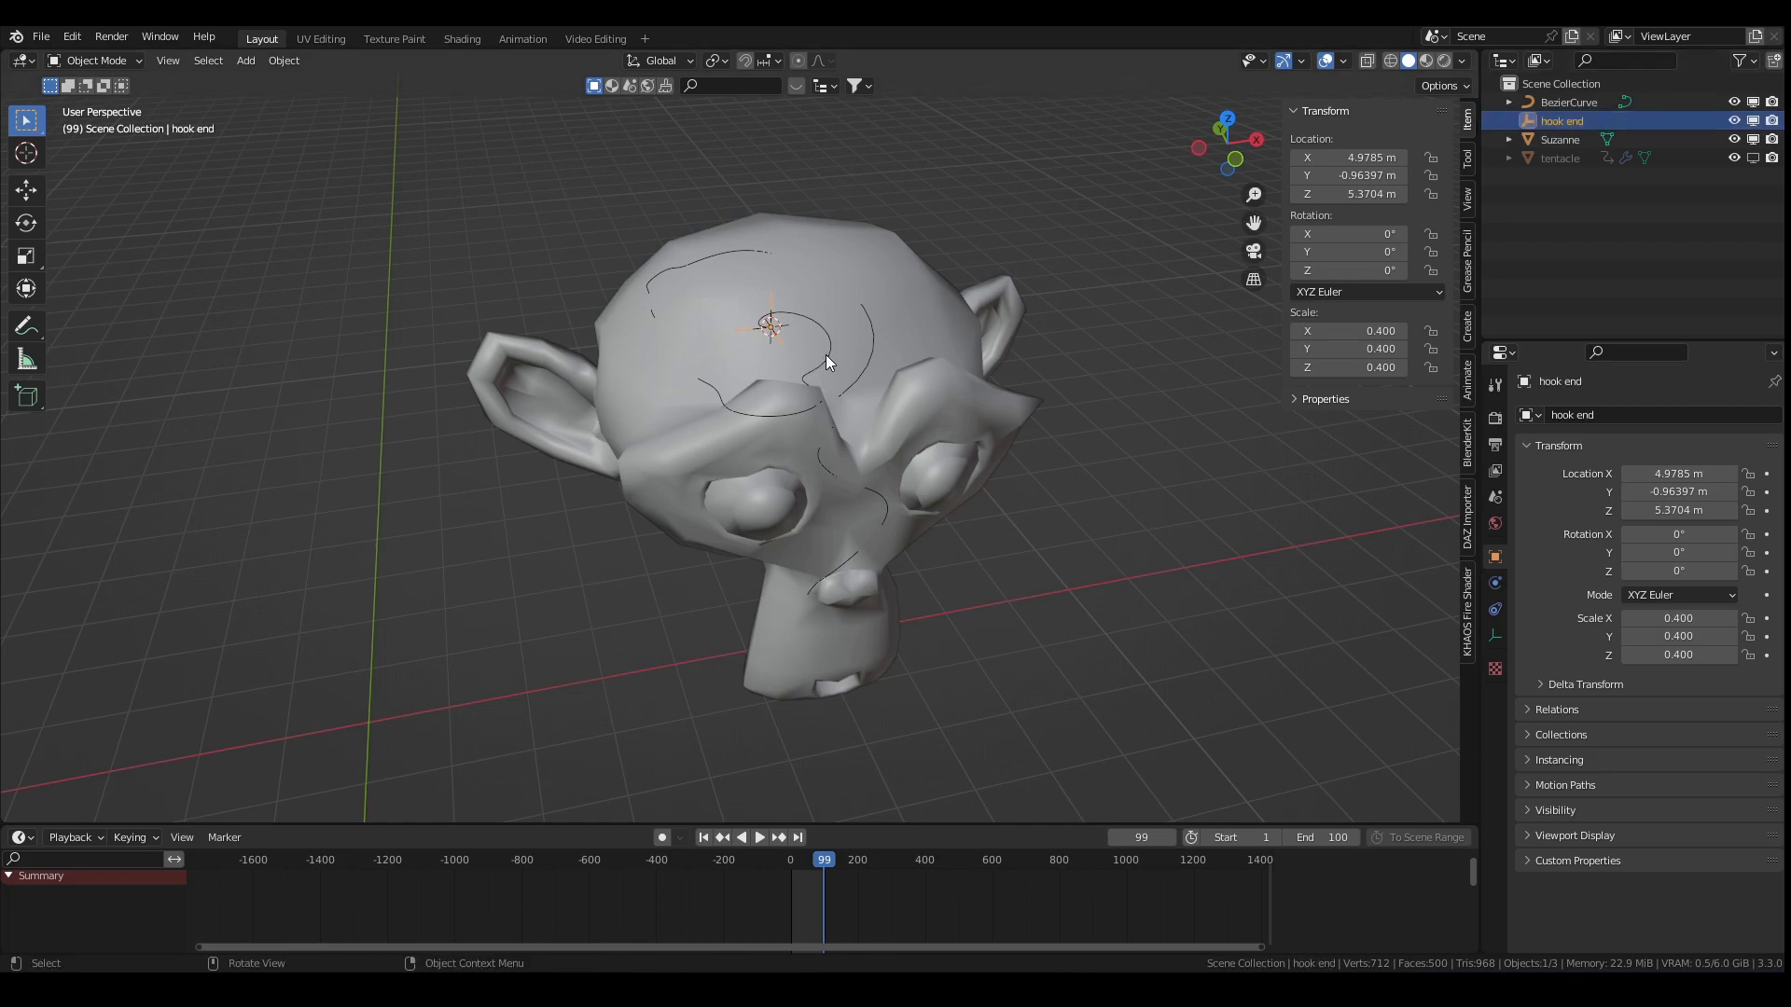
Step: Add a Hook modifier targeting 'hook end', assign the selected spiral point, then return to Object Mode
click(825, 355)
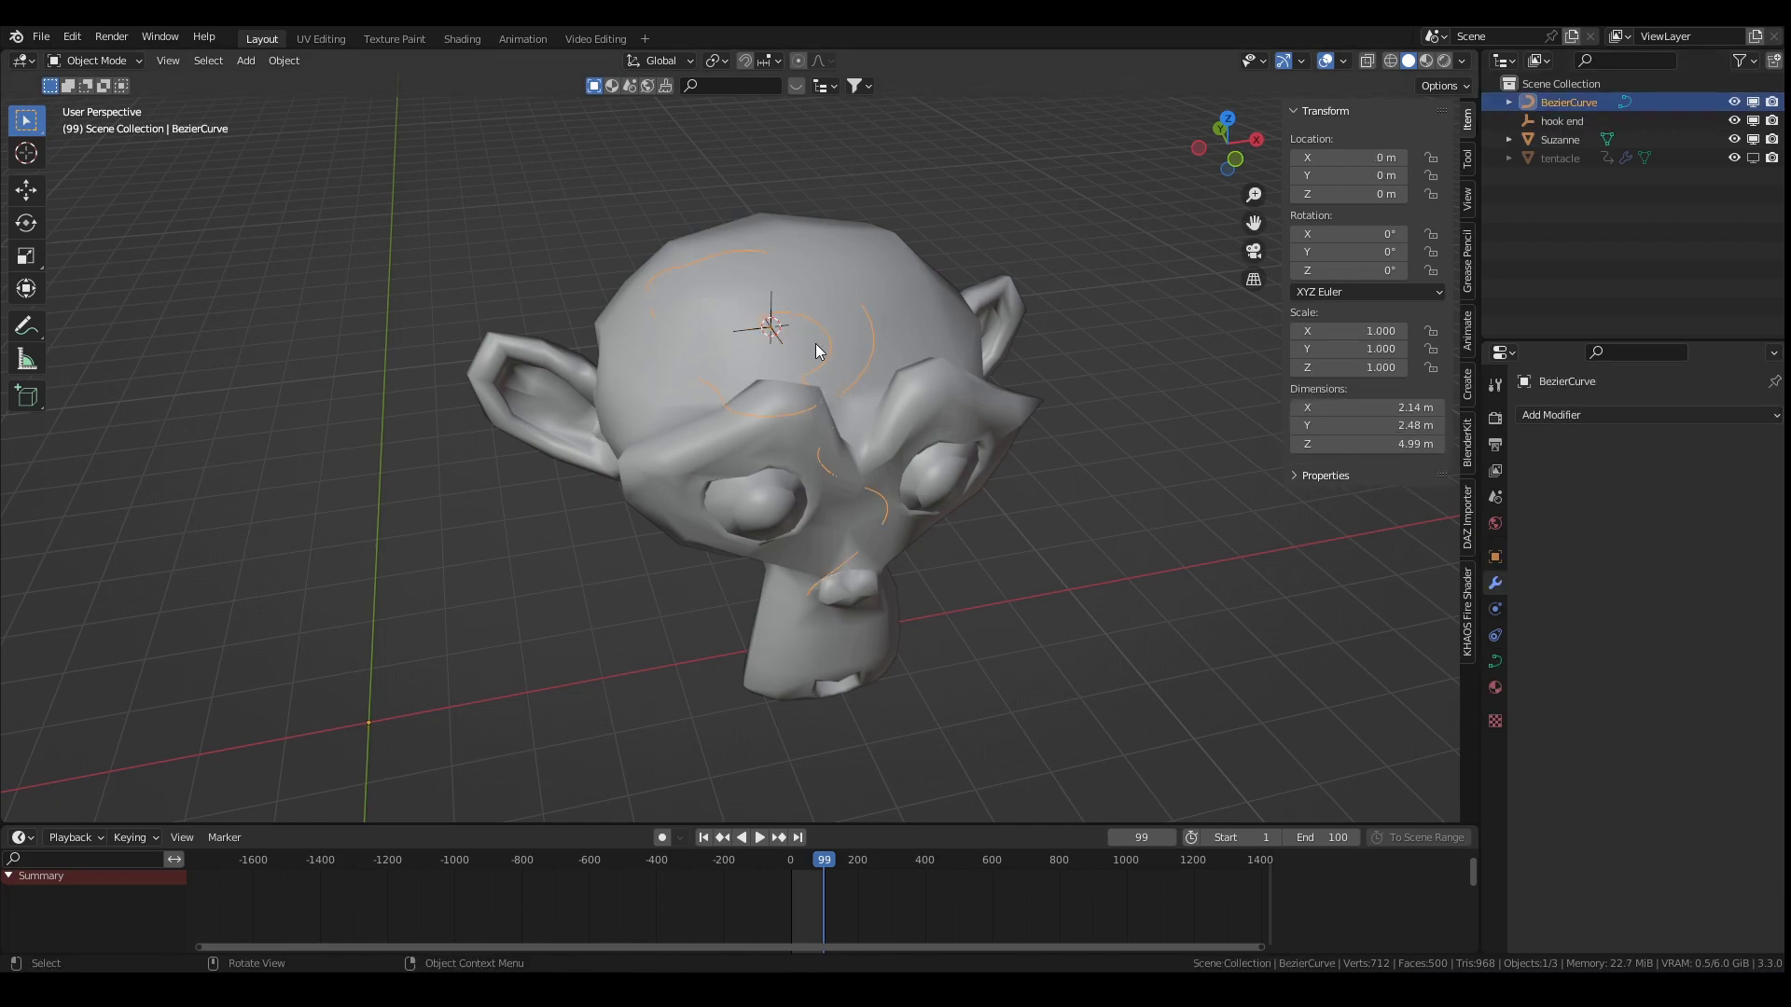
key(Tab)
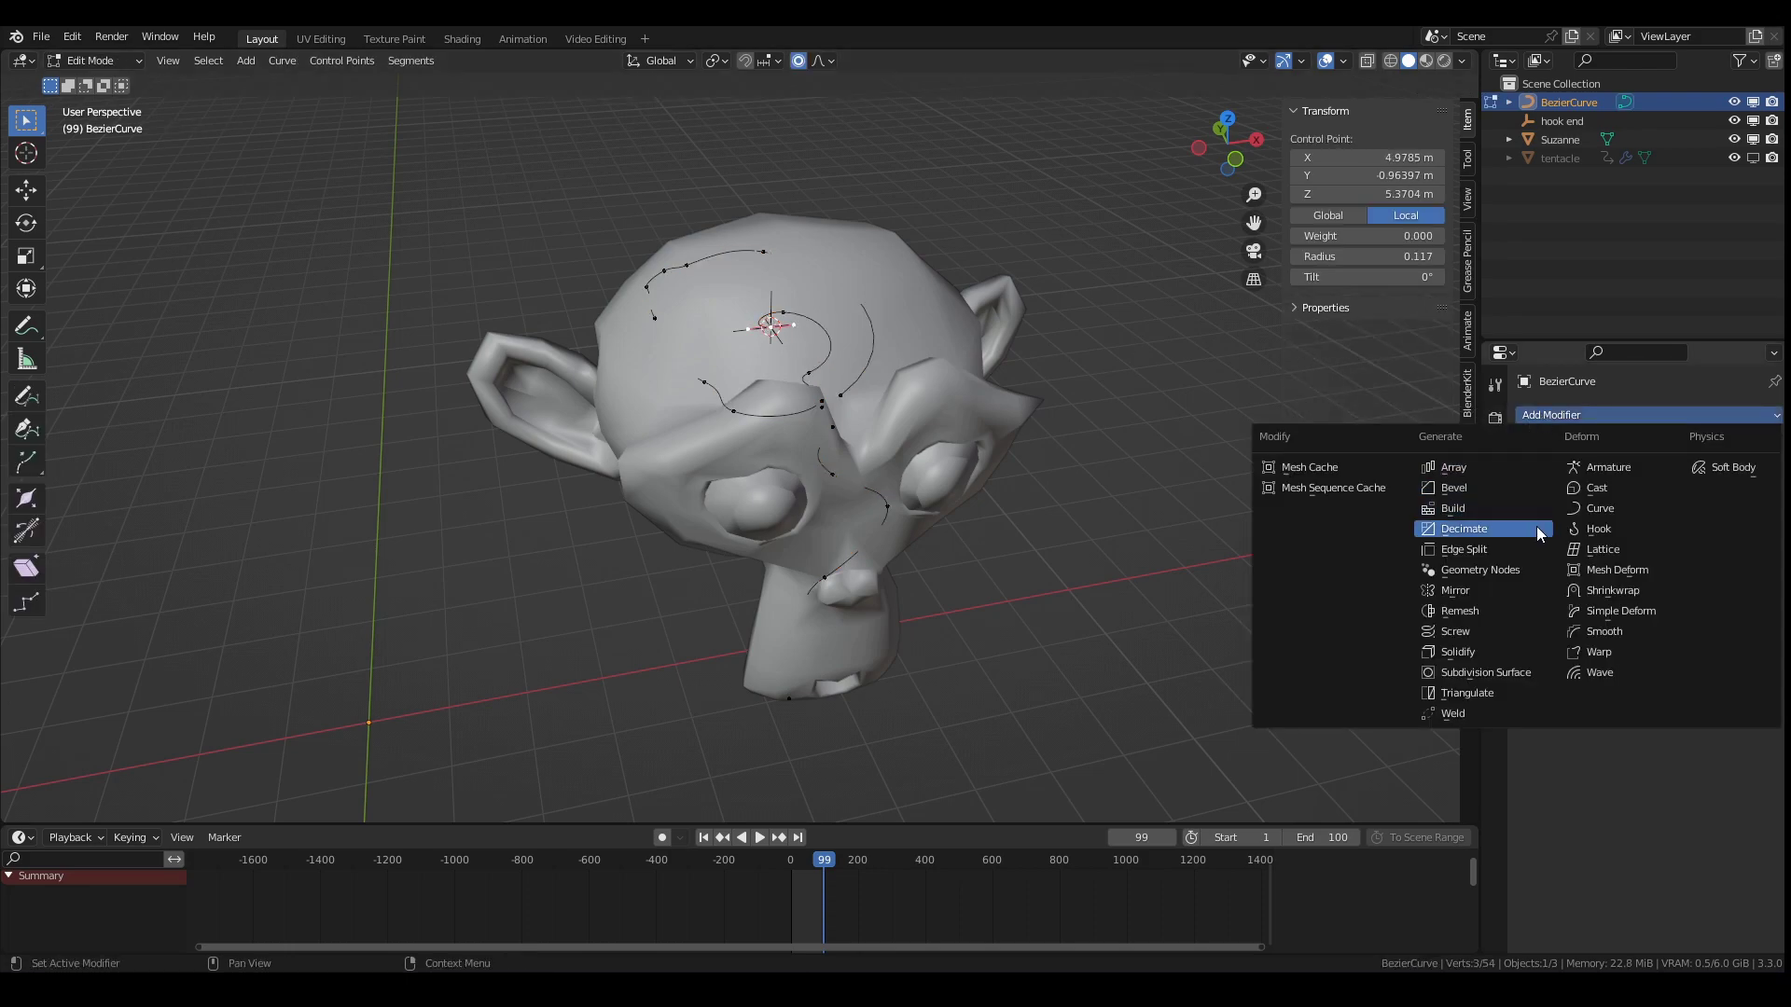
click(1597, 529)
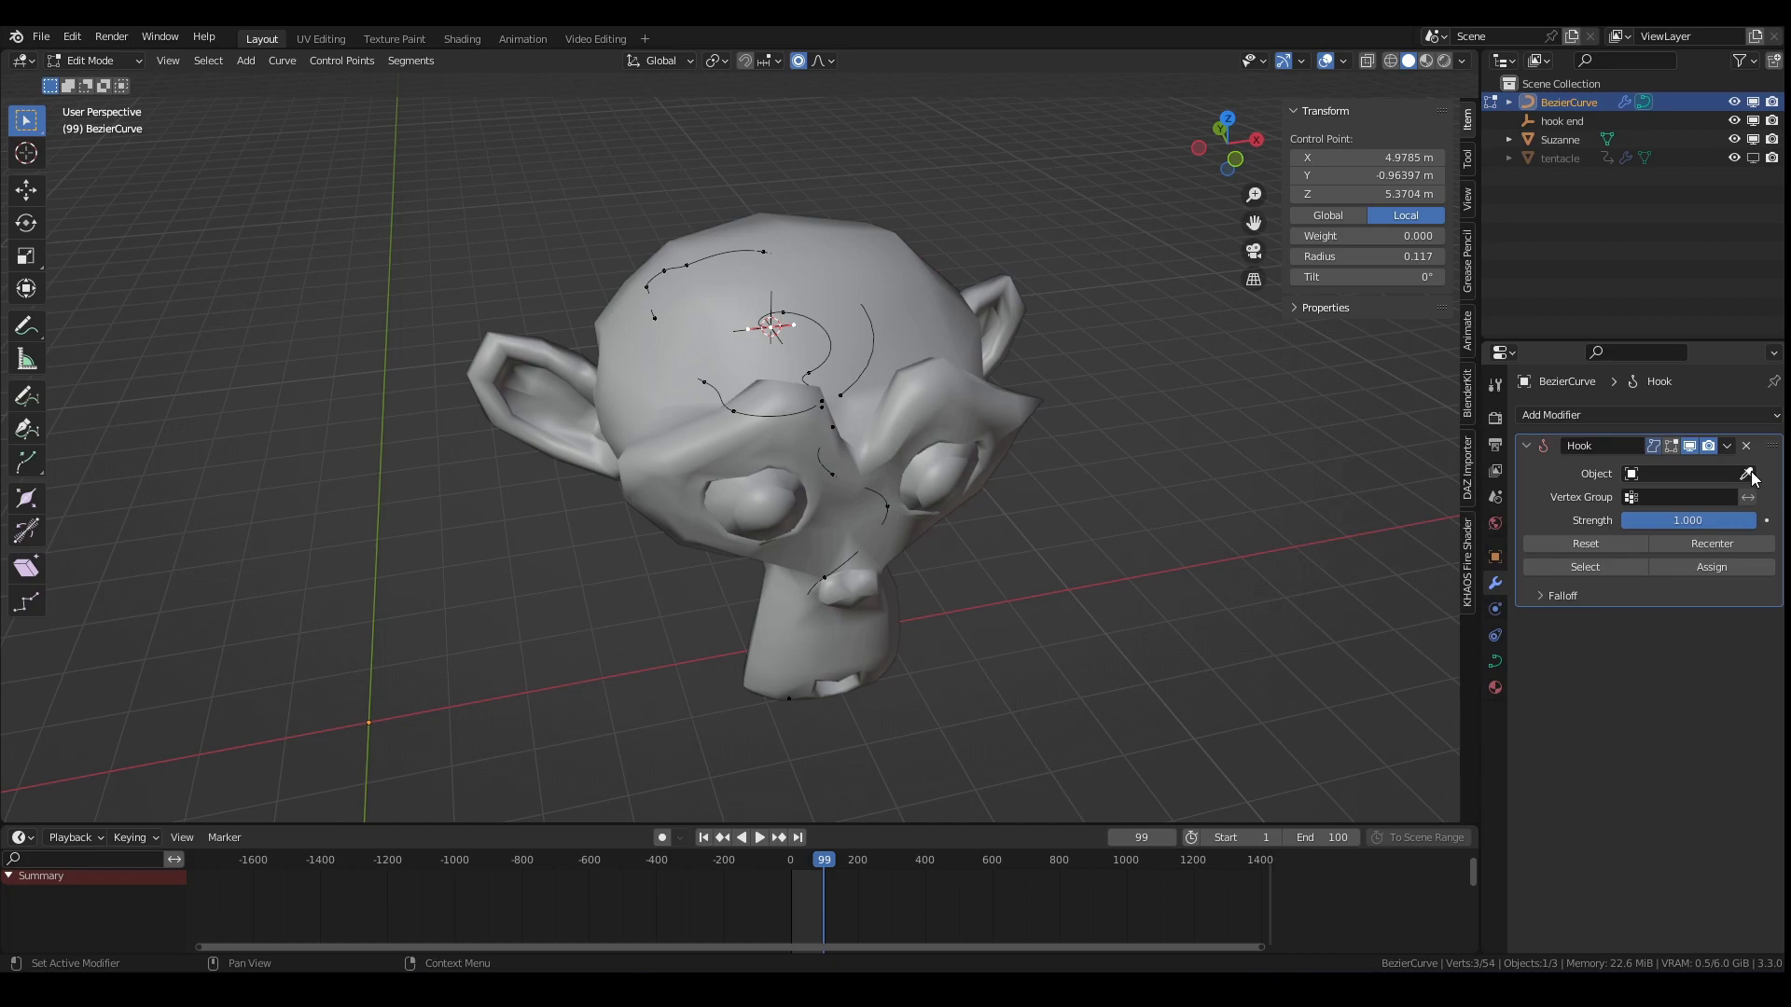
click(1746, 474)
click(1571, 121)
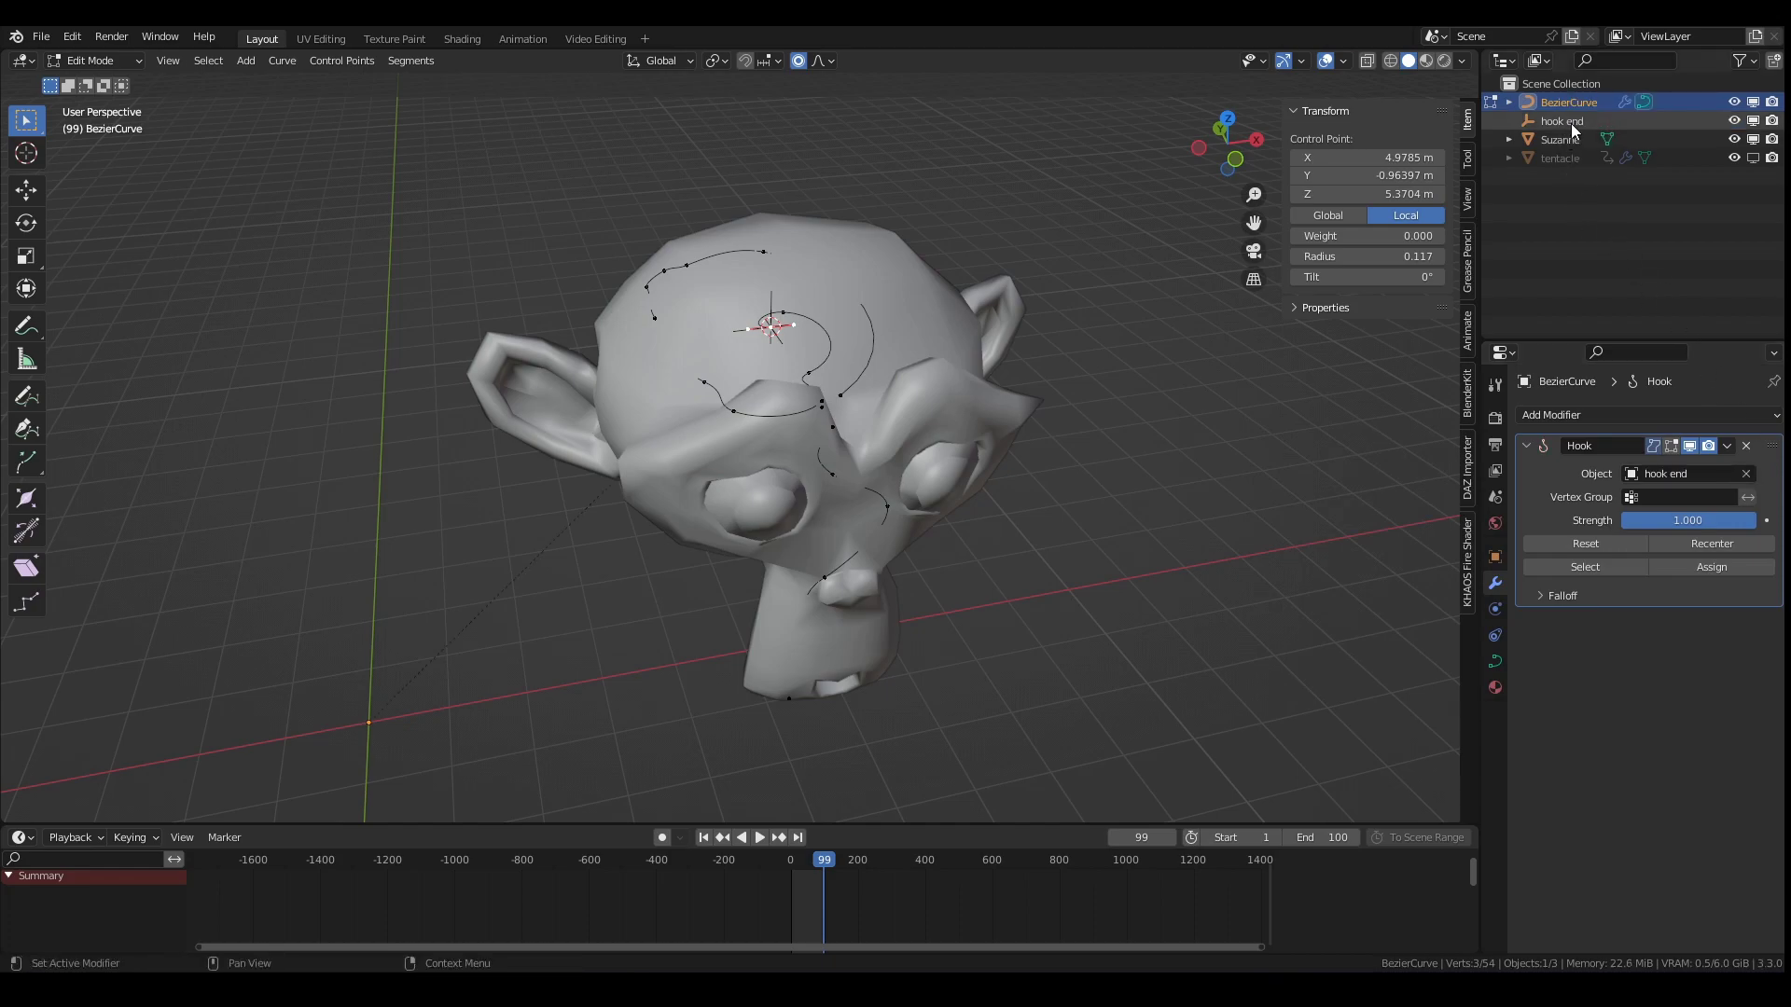
click(1690, 571)
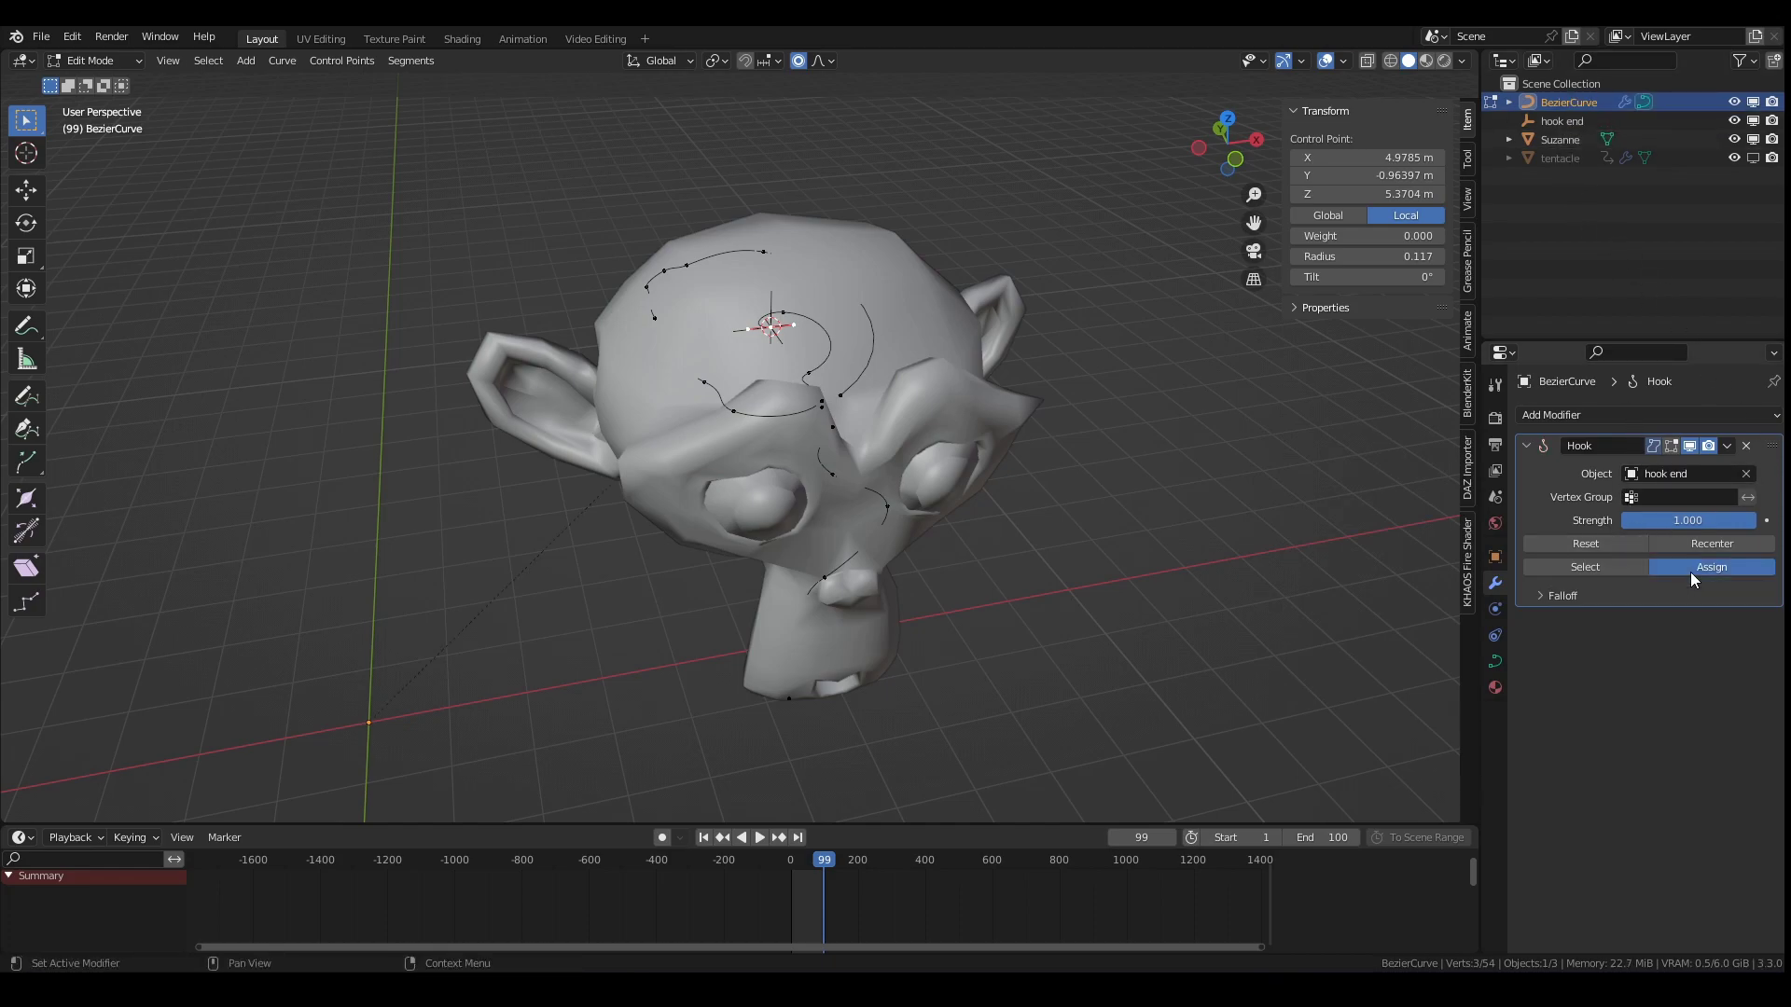
click(93, 60)
click(89, 80)
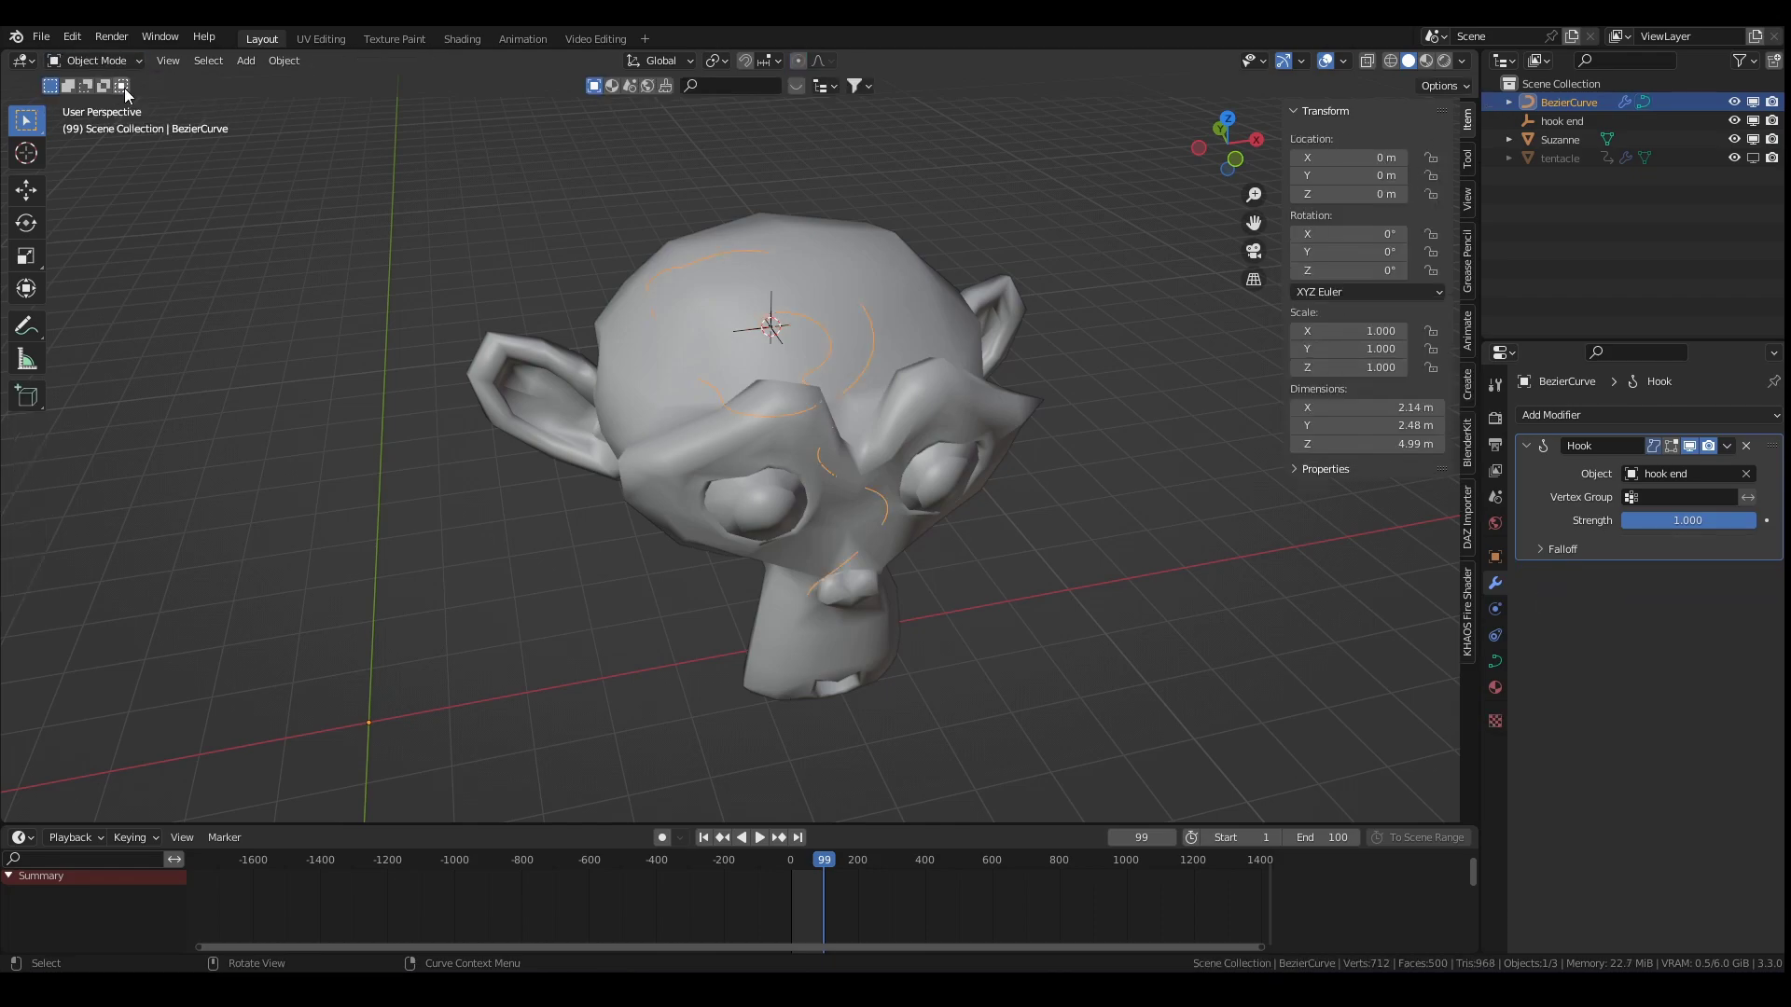
Step: Select the hook end empty and start a trial move, then cancel it
click(770, 301)
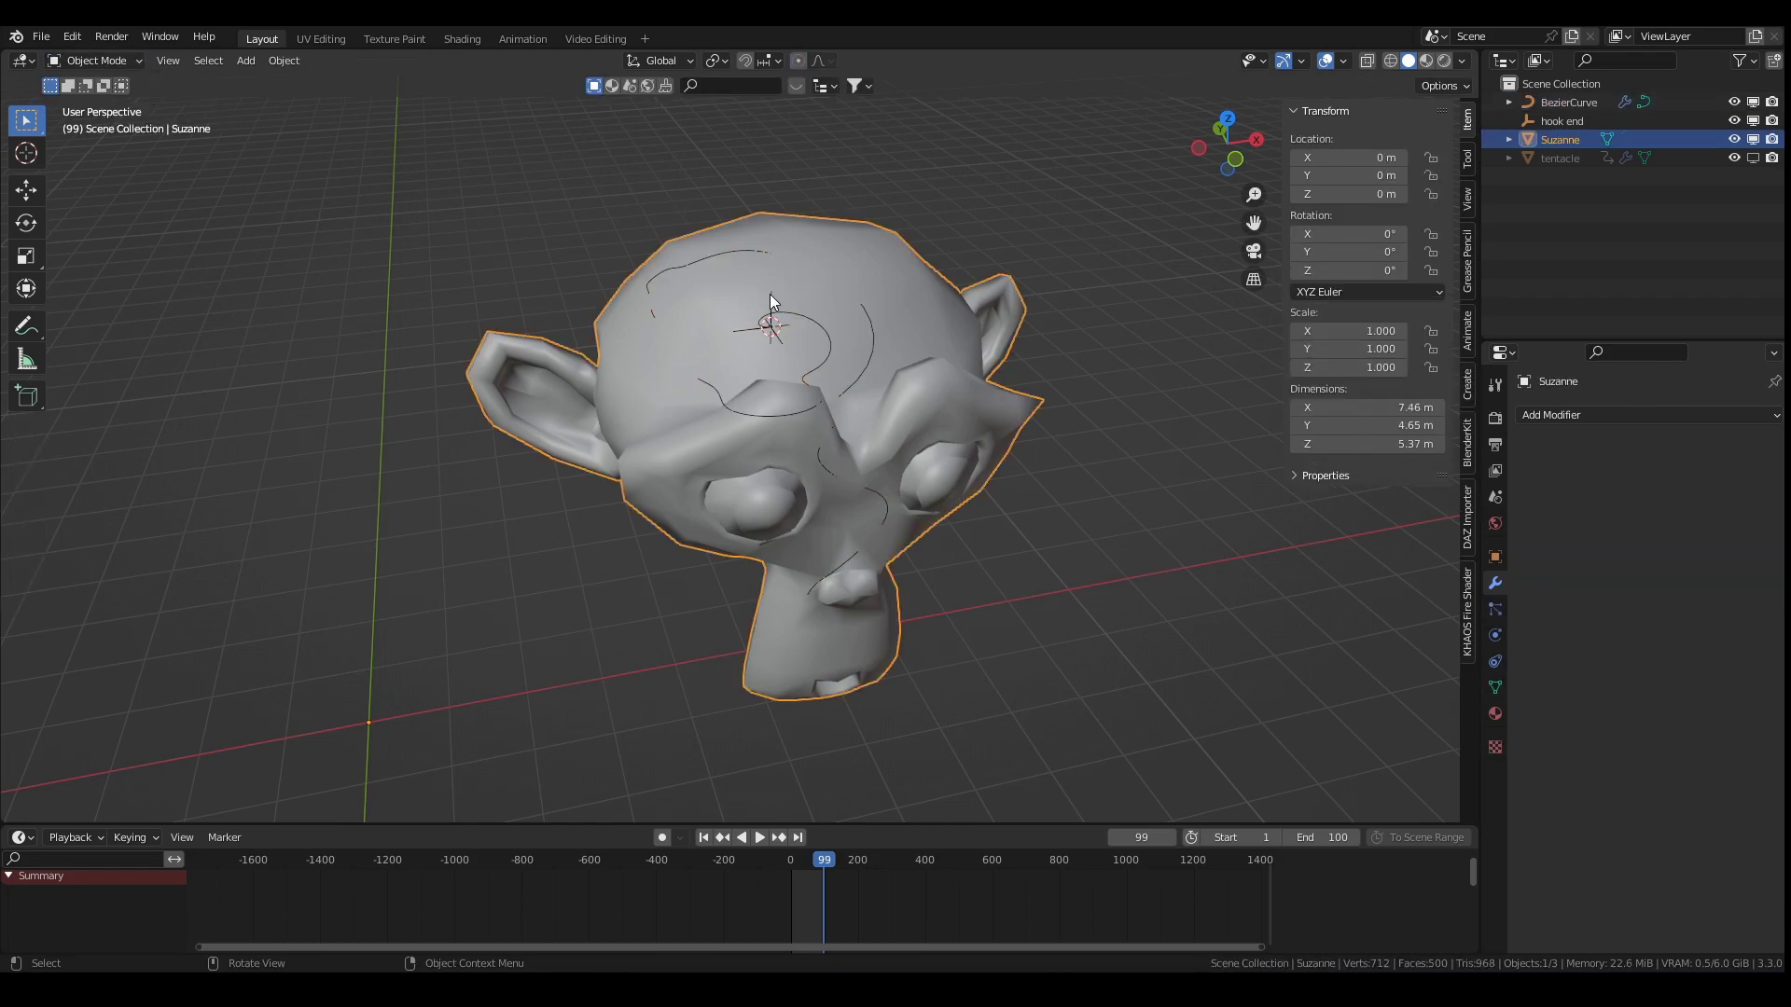
click(1554, 119)
key(g)
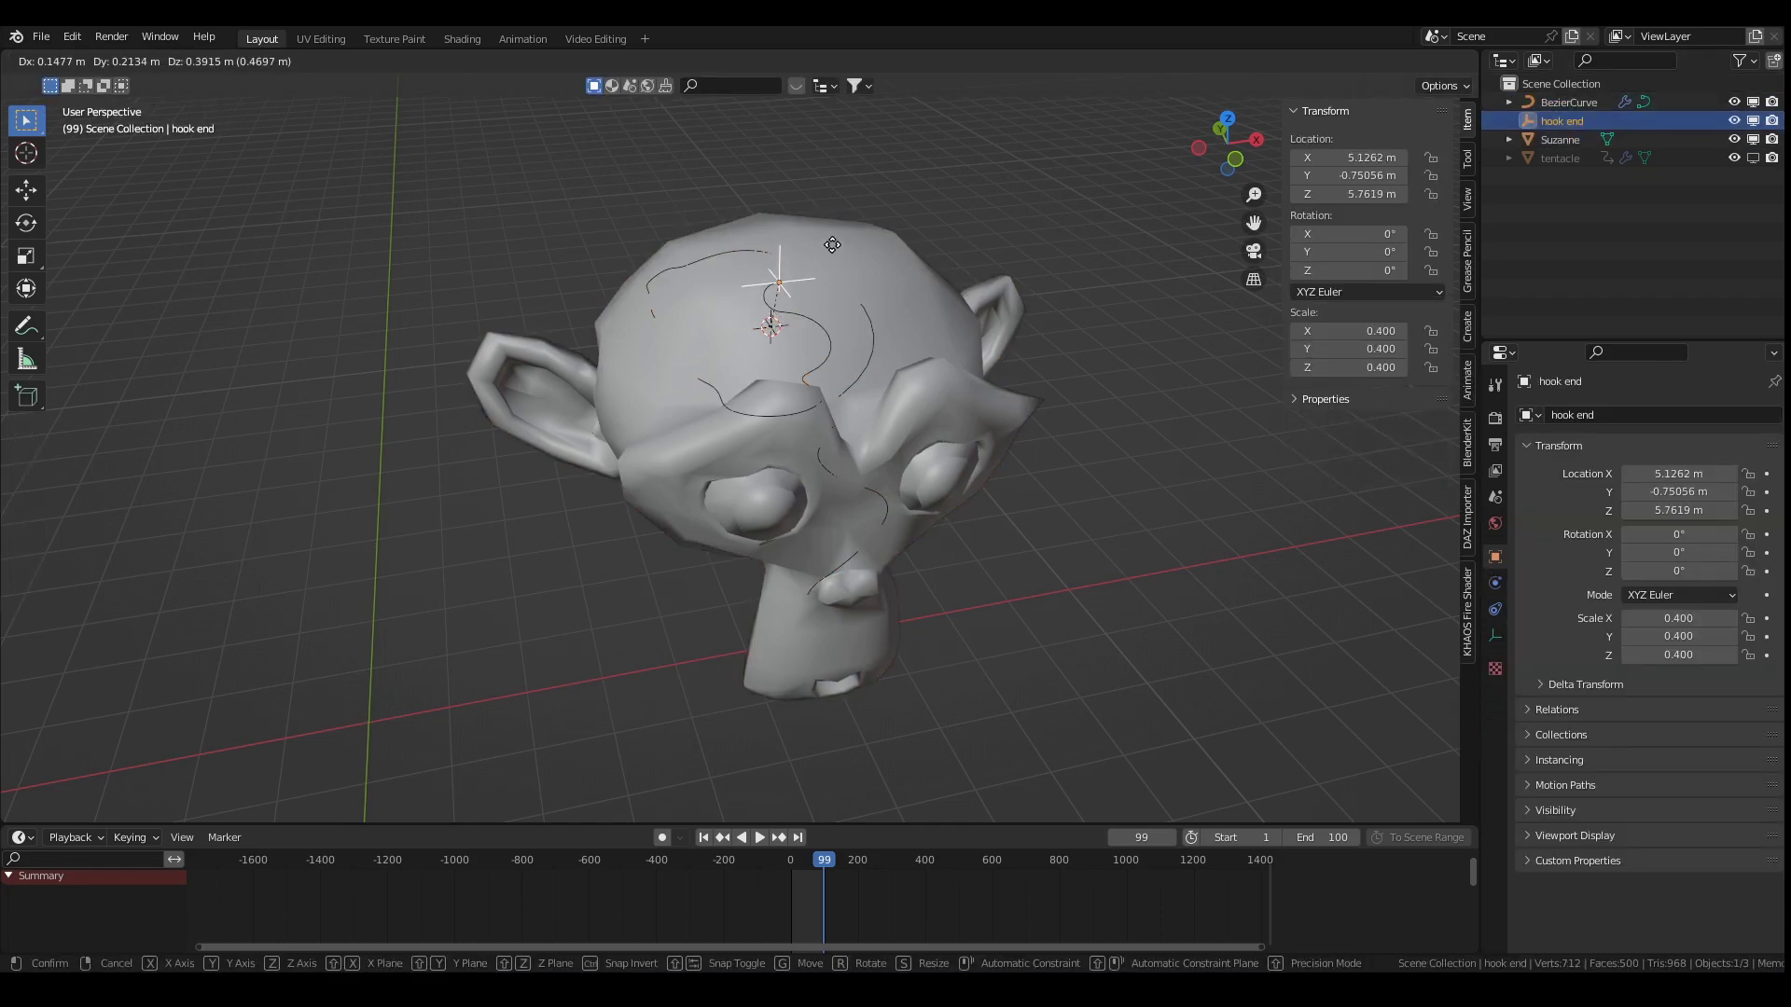
key(Escape)
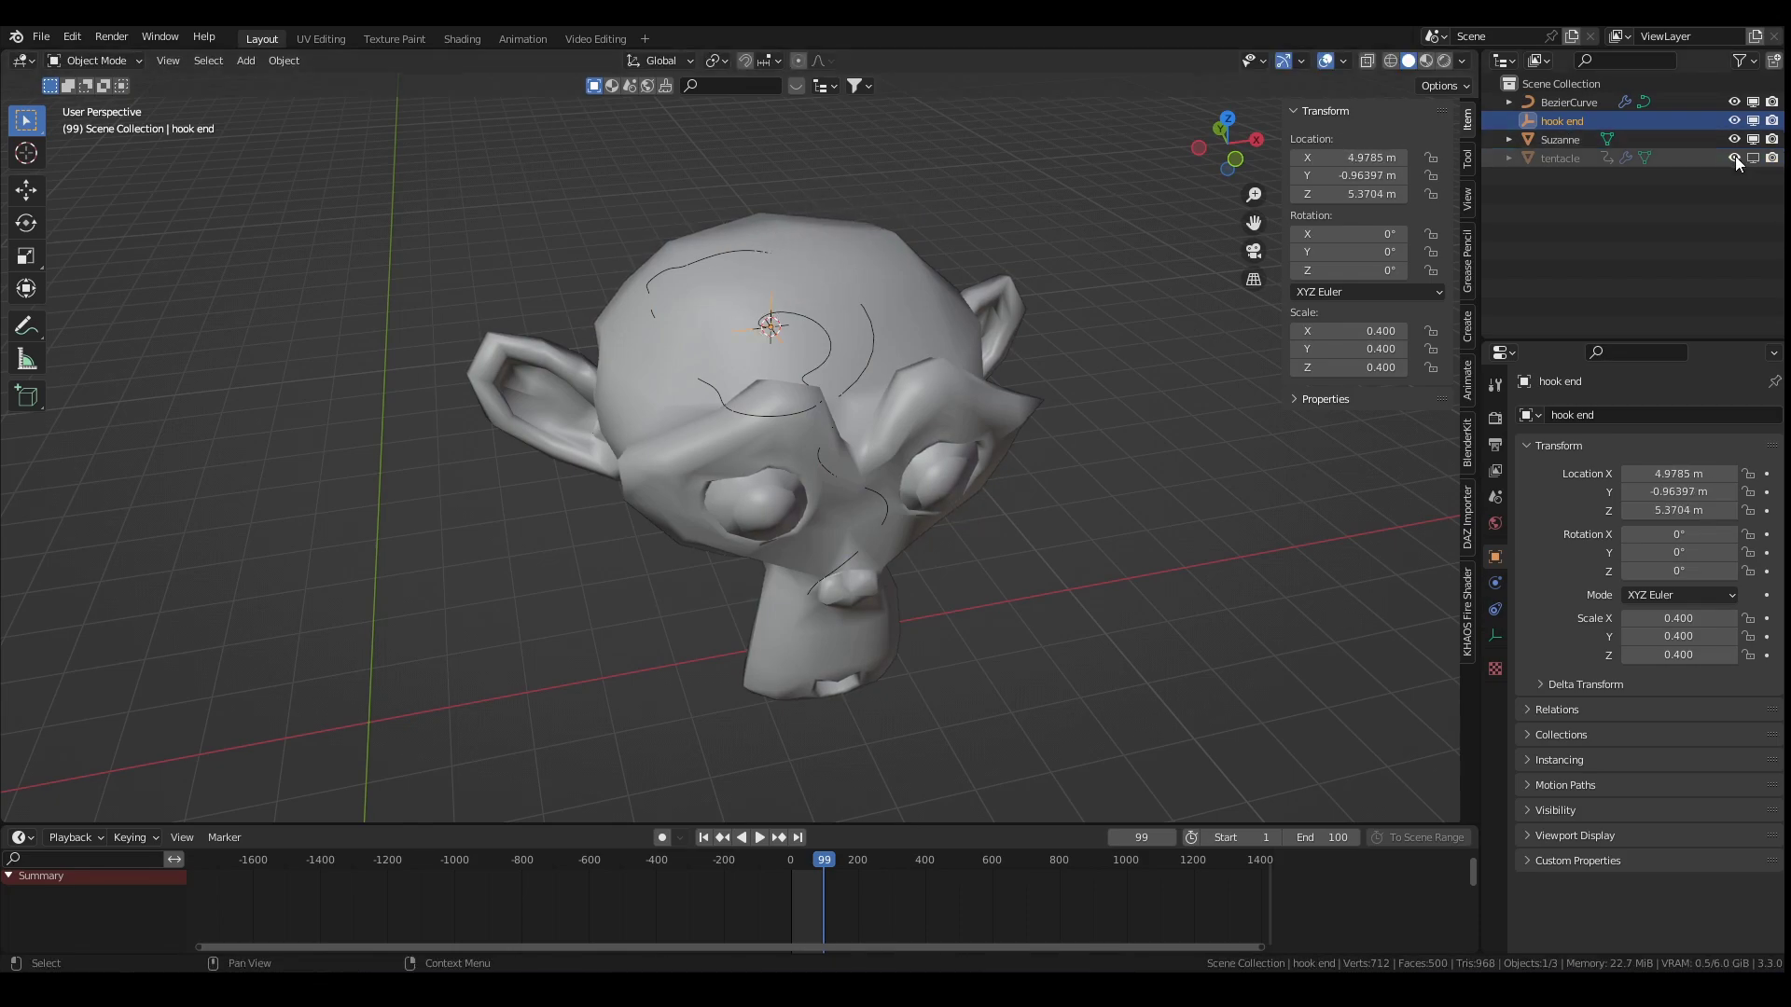
Step: Unhide the tentacle and test that moving hook end drags its tip, leaving the empty in place
click(1753, 157)
key(g)
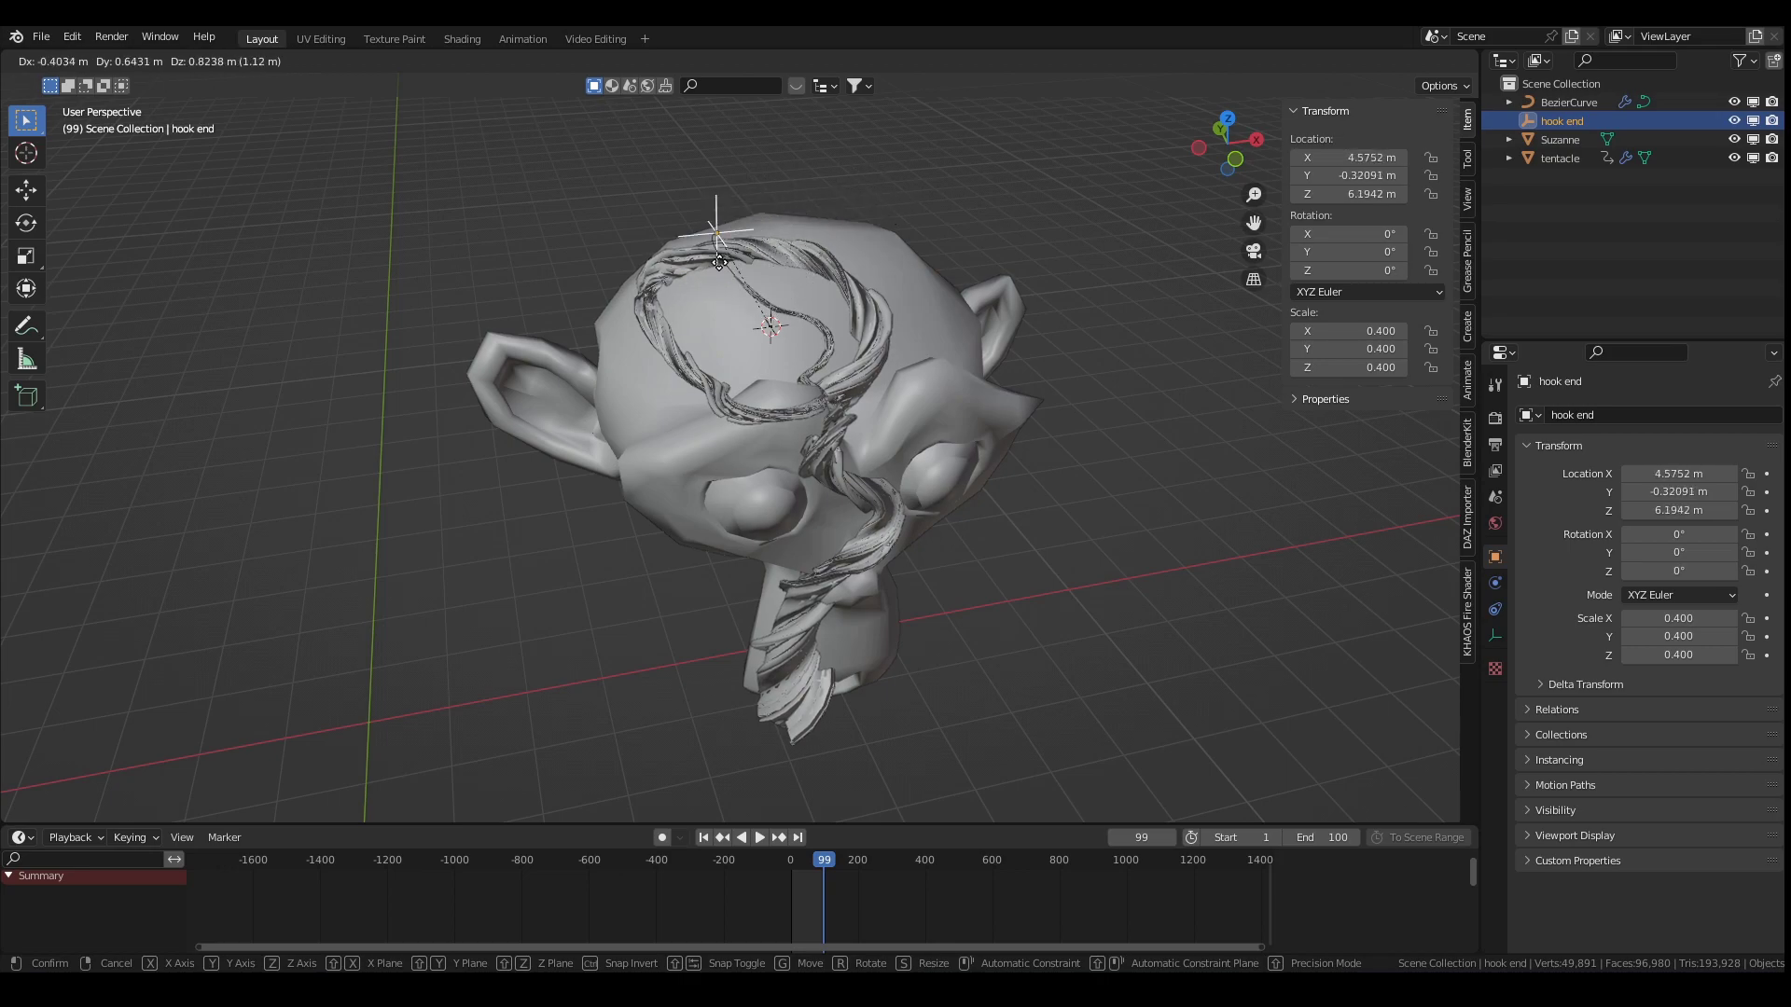
click(751, 322)
mouse_move(760, 322)
middle_down()
mouse_move(814, 317)
mouse_move(757, 353)
middle_up()
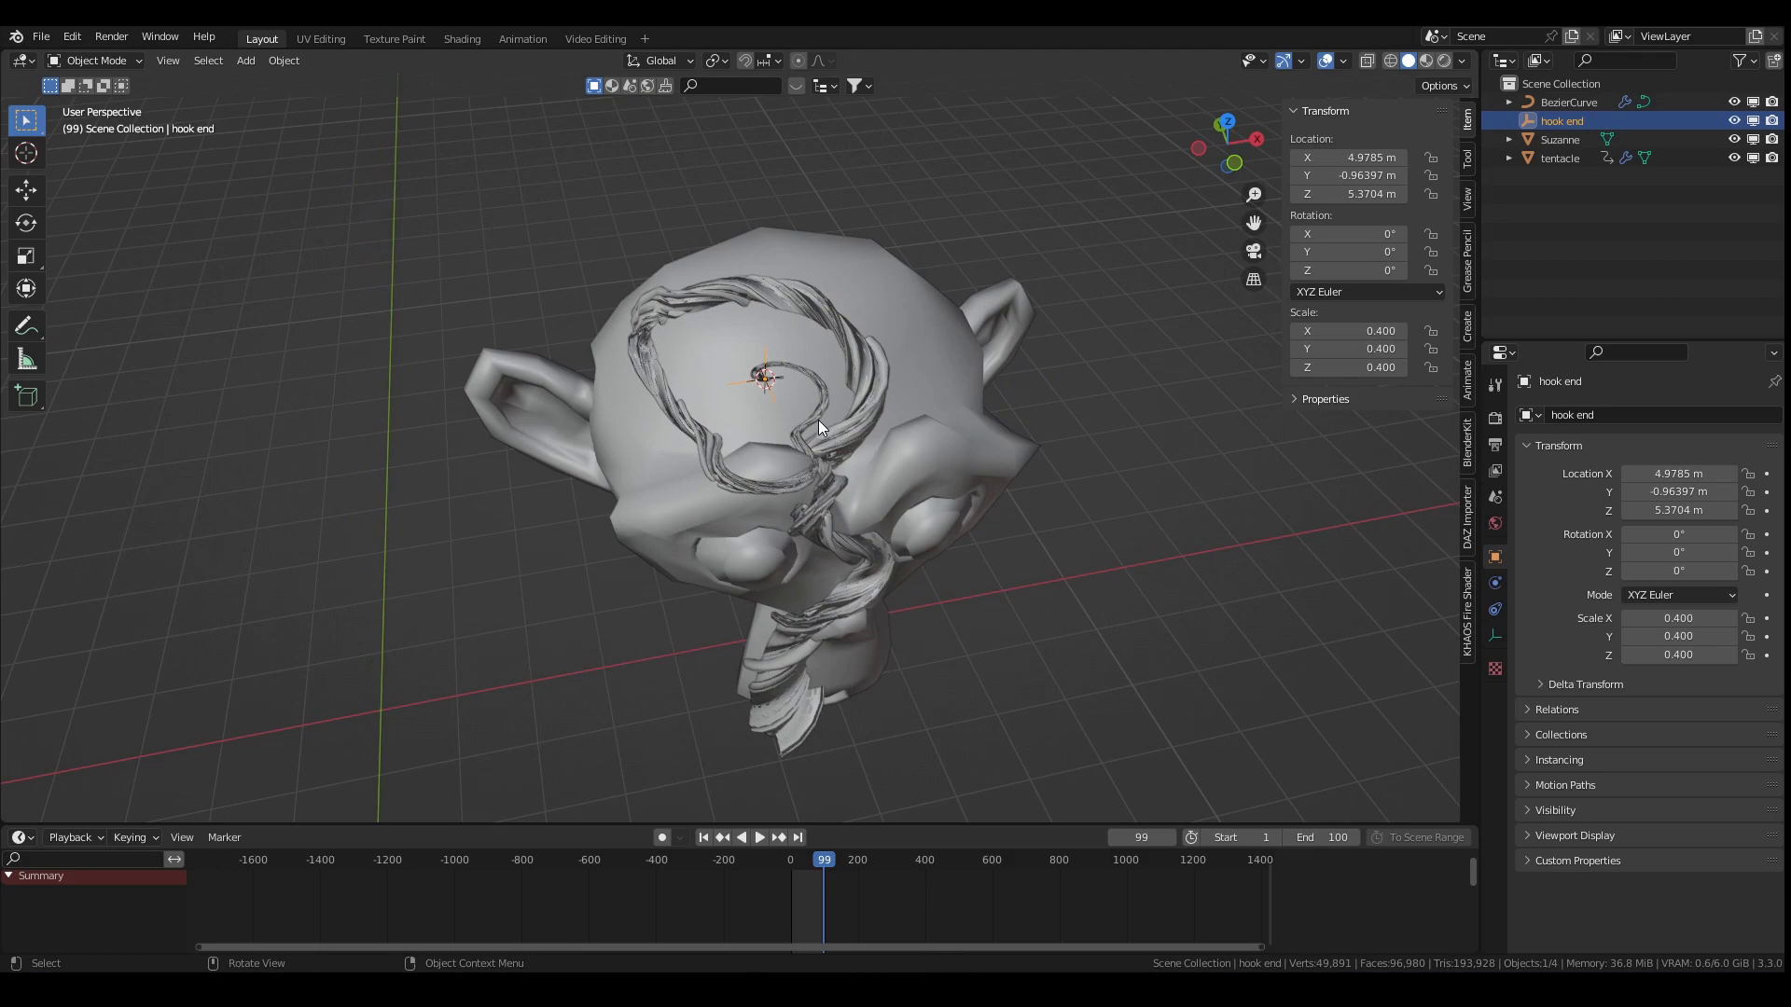
key(g)
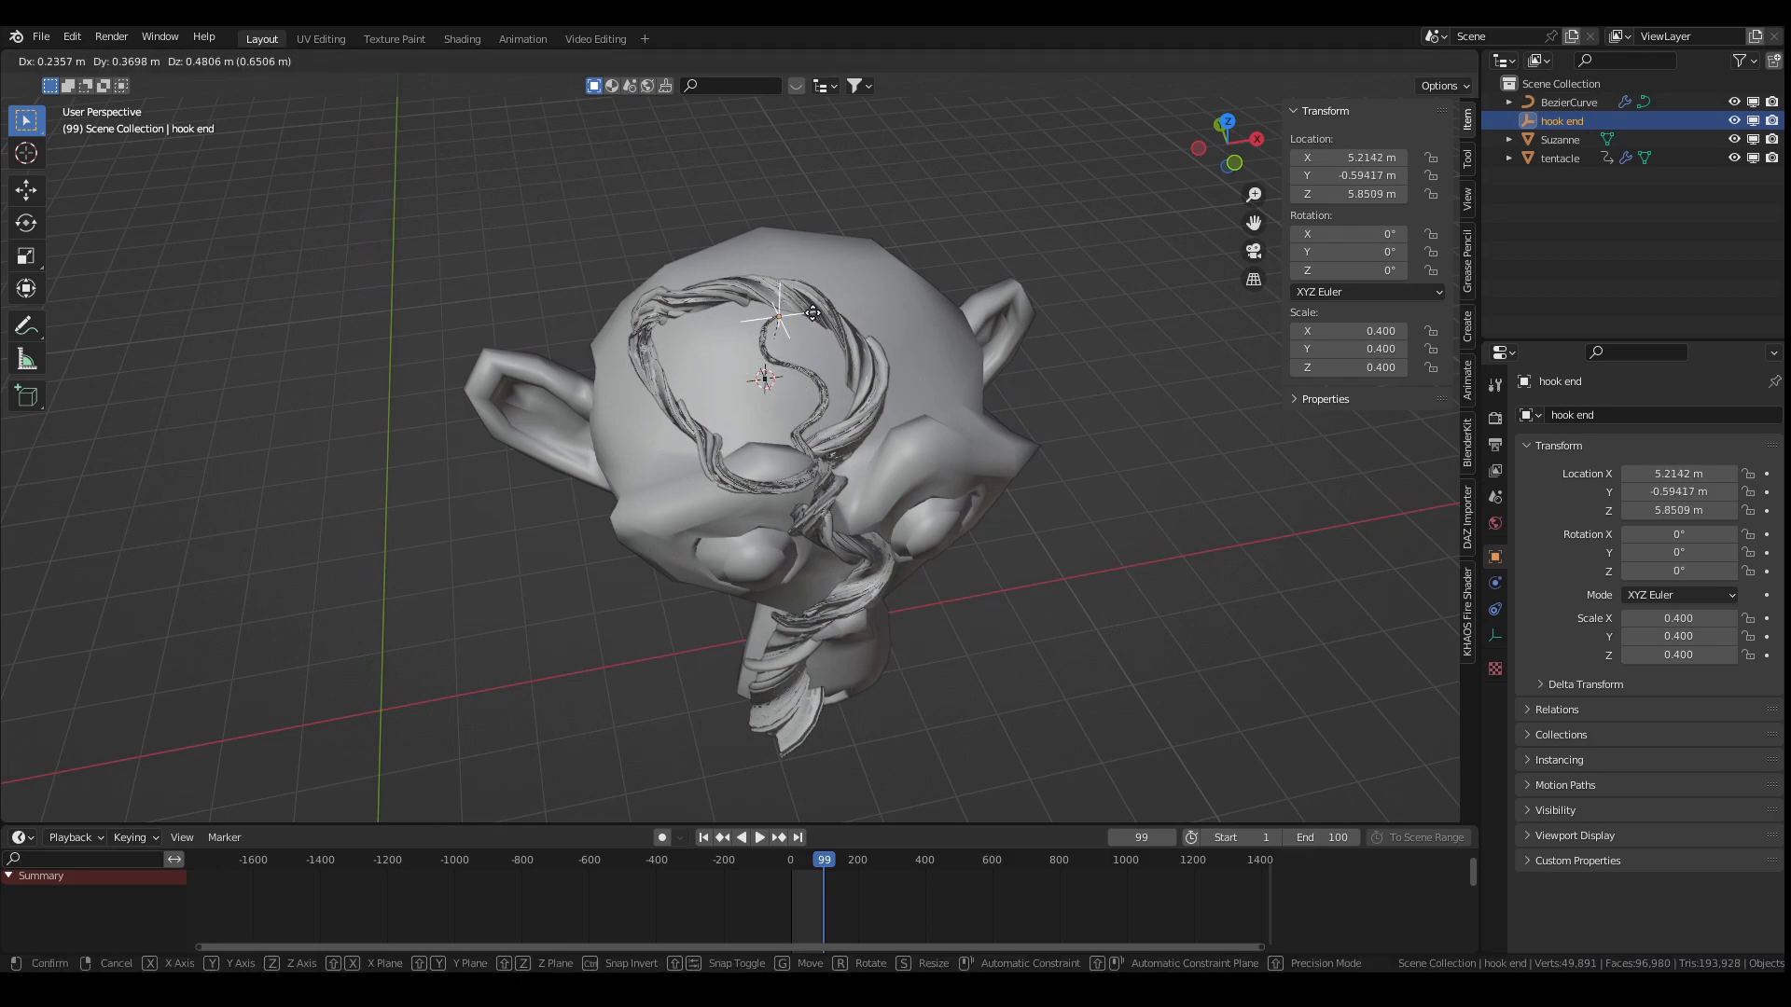
right_click(775, 354)
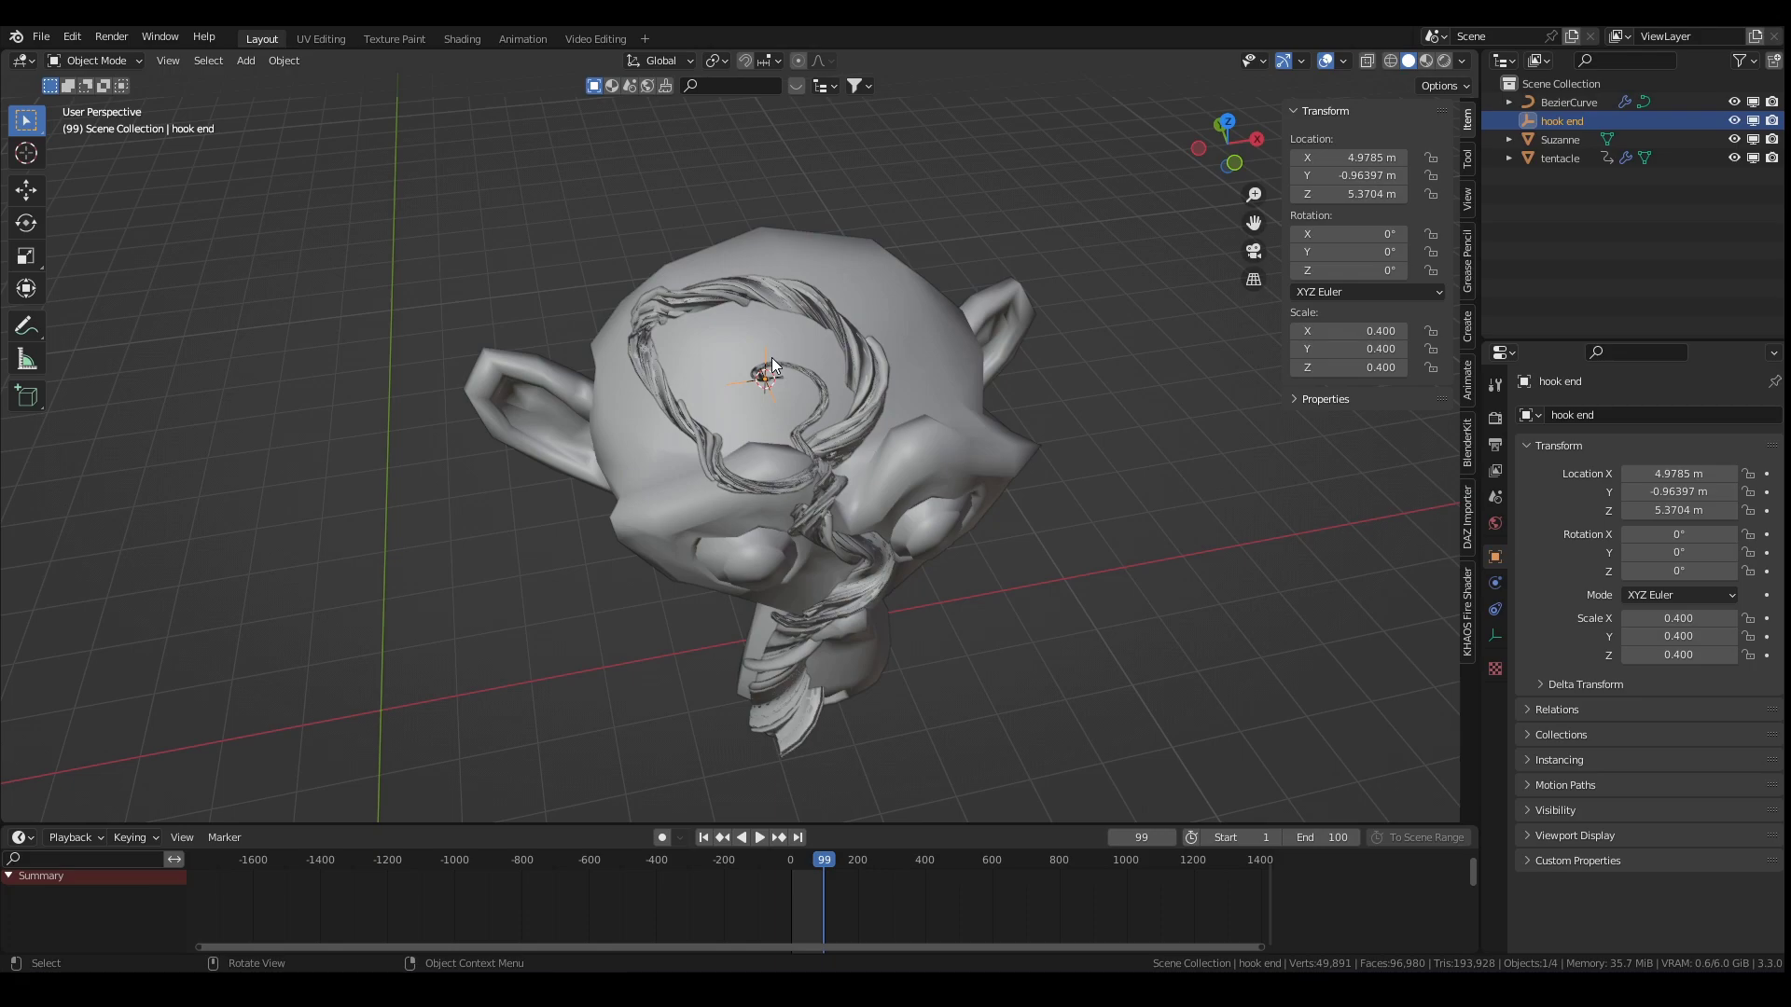
Step: Collapse the tentacle's Screw and Curve panels and add a Subdivision Surface modifier after them
click(757, 293)
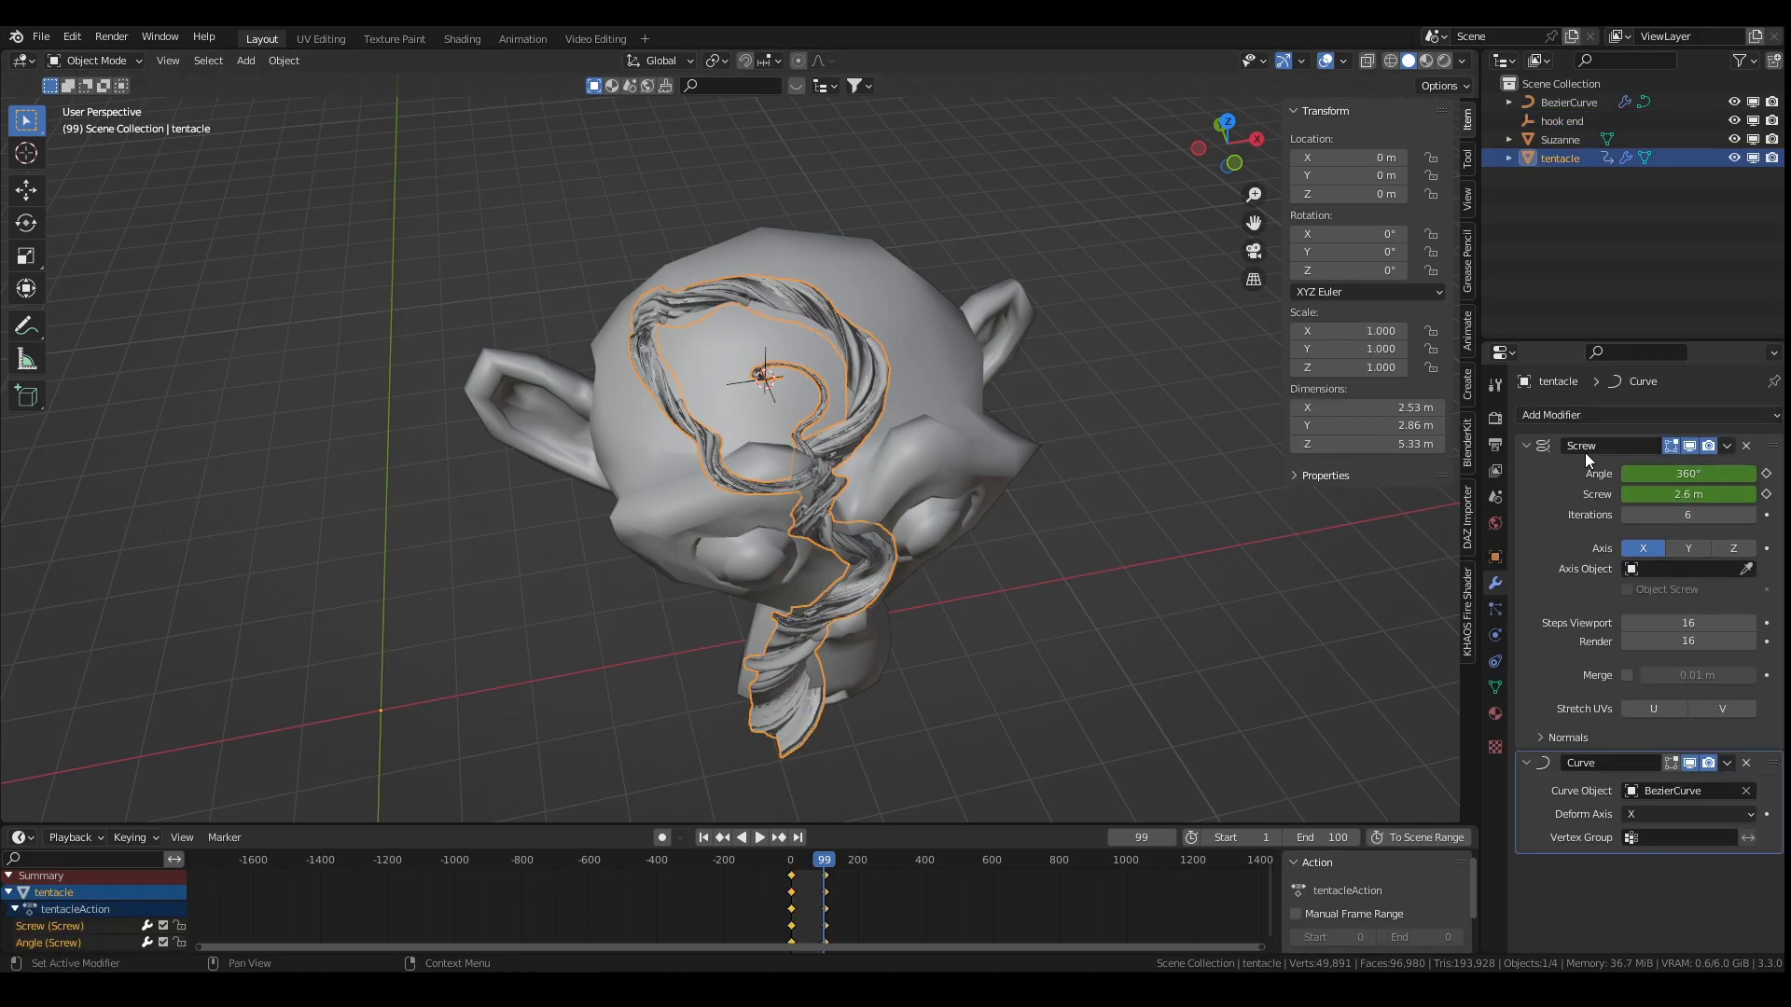
click(1525, 447)
click(1524, 468)
click(1550, 412)
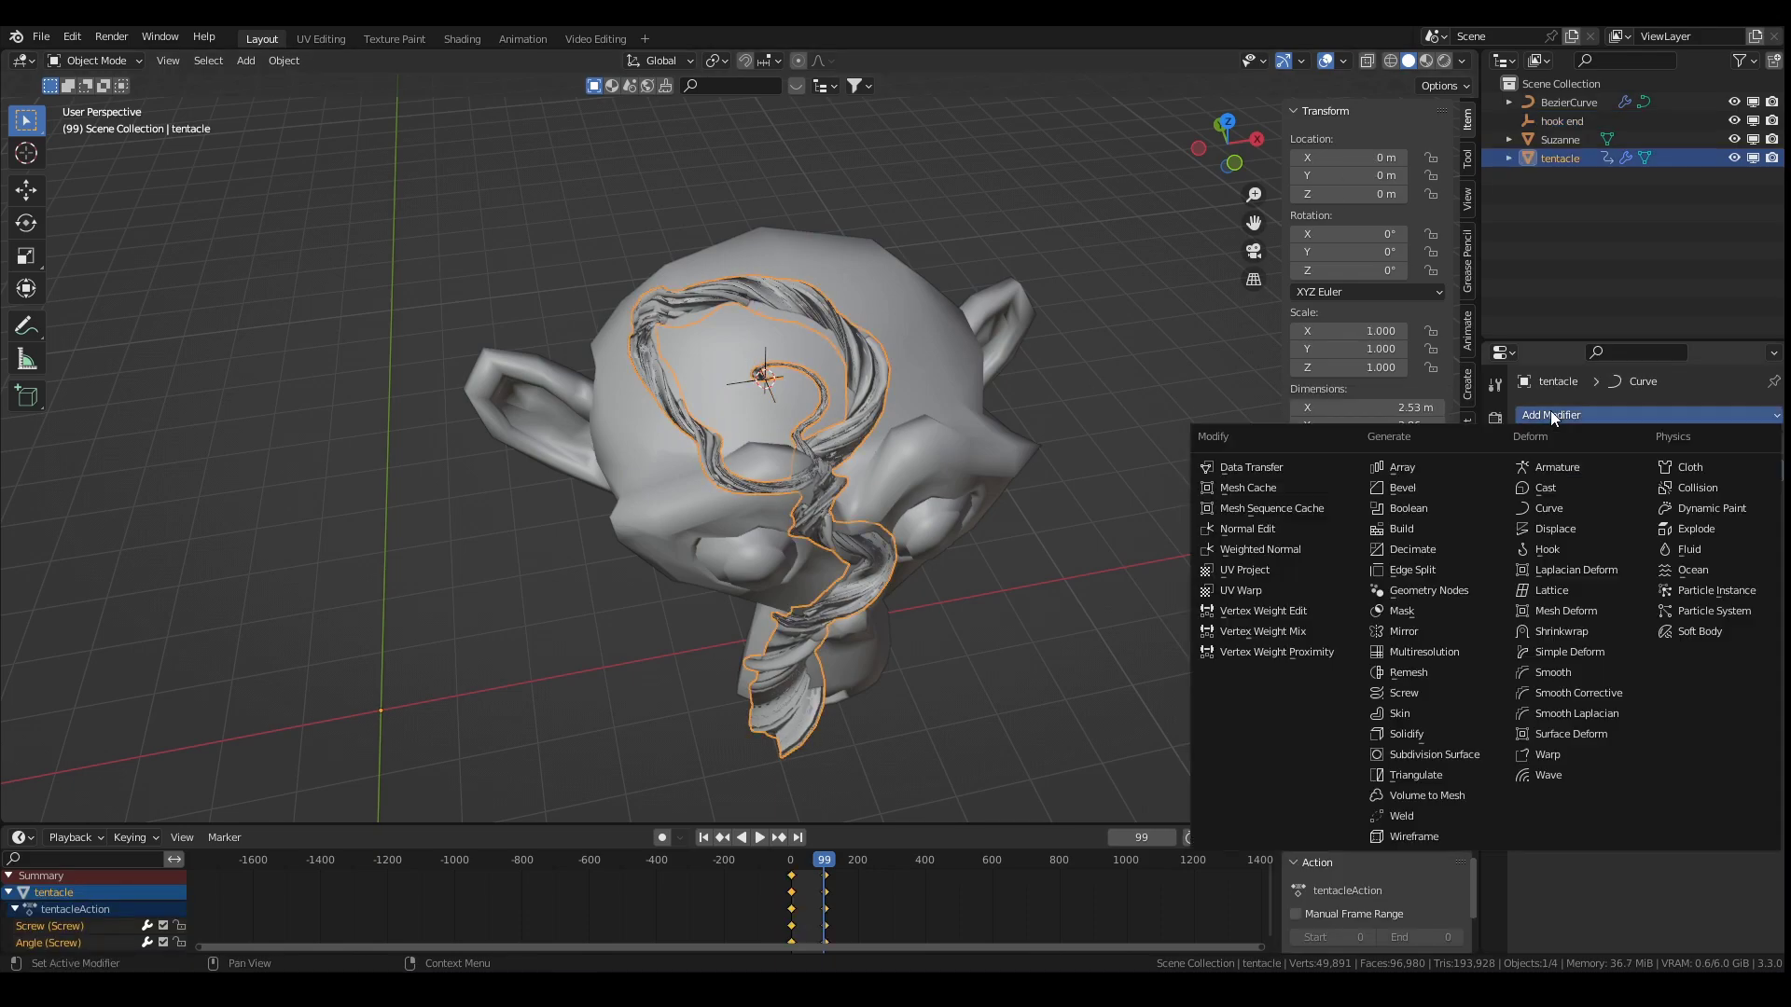
click(1448, 758)
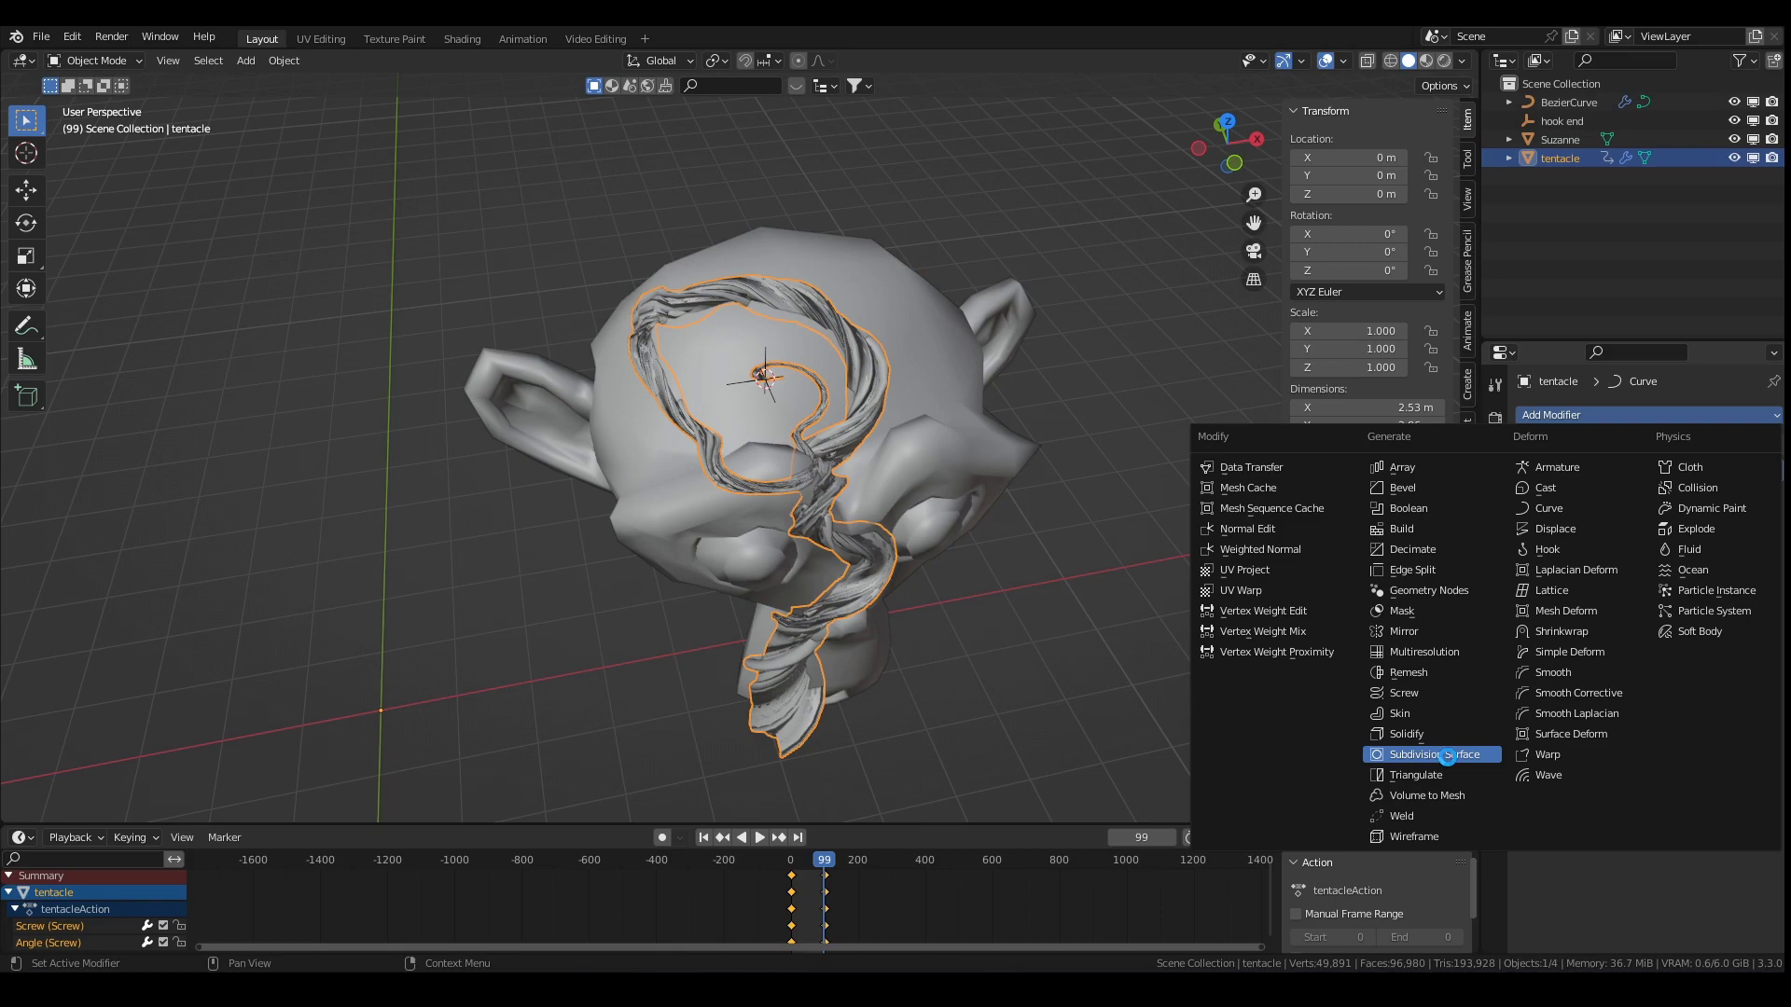
click(1446, 757)
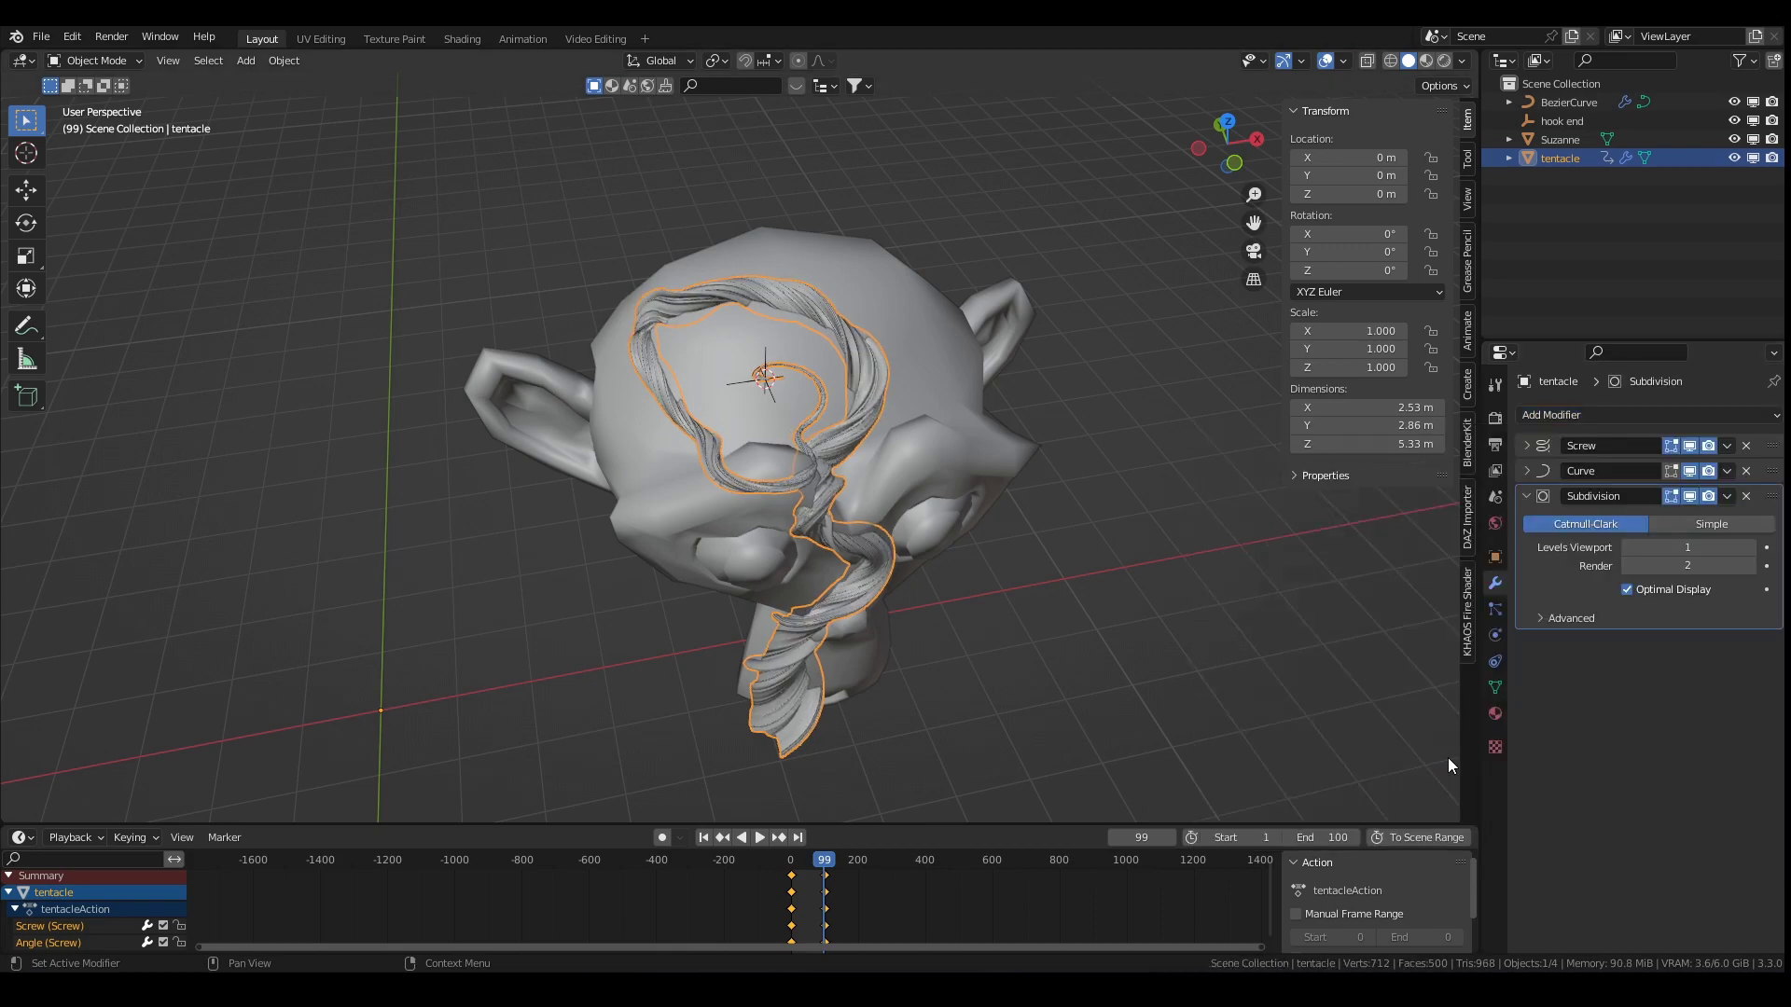
Step: Hide viewport overlays and zoom in on the smooth twisted coil over Suzanne's head
click(1324, 61)
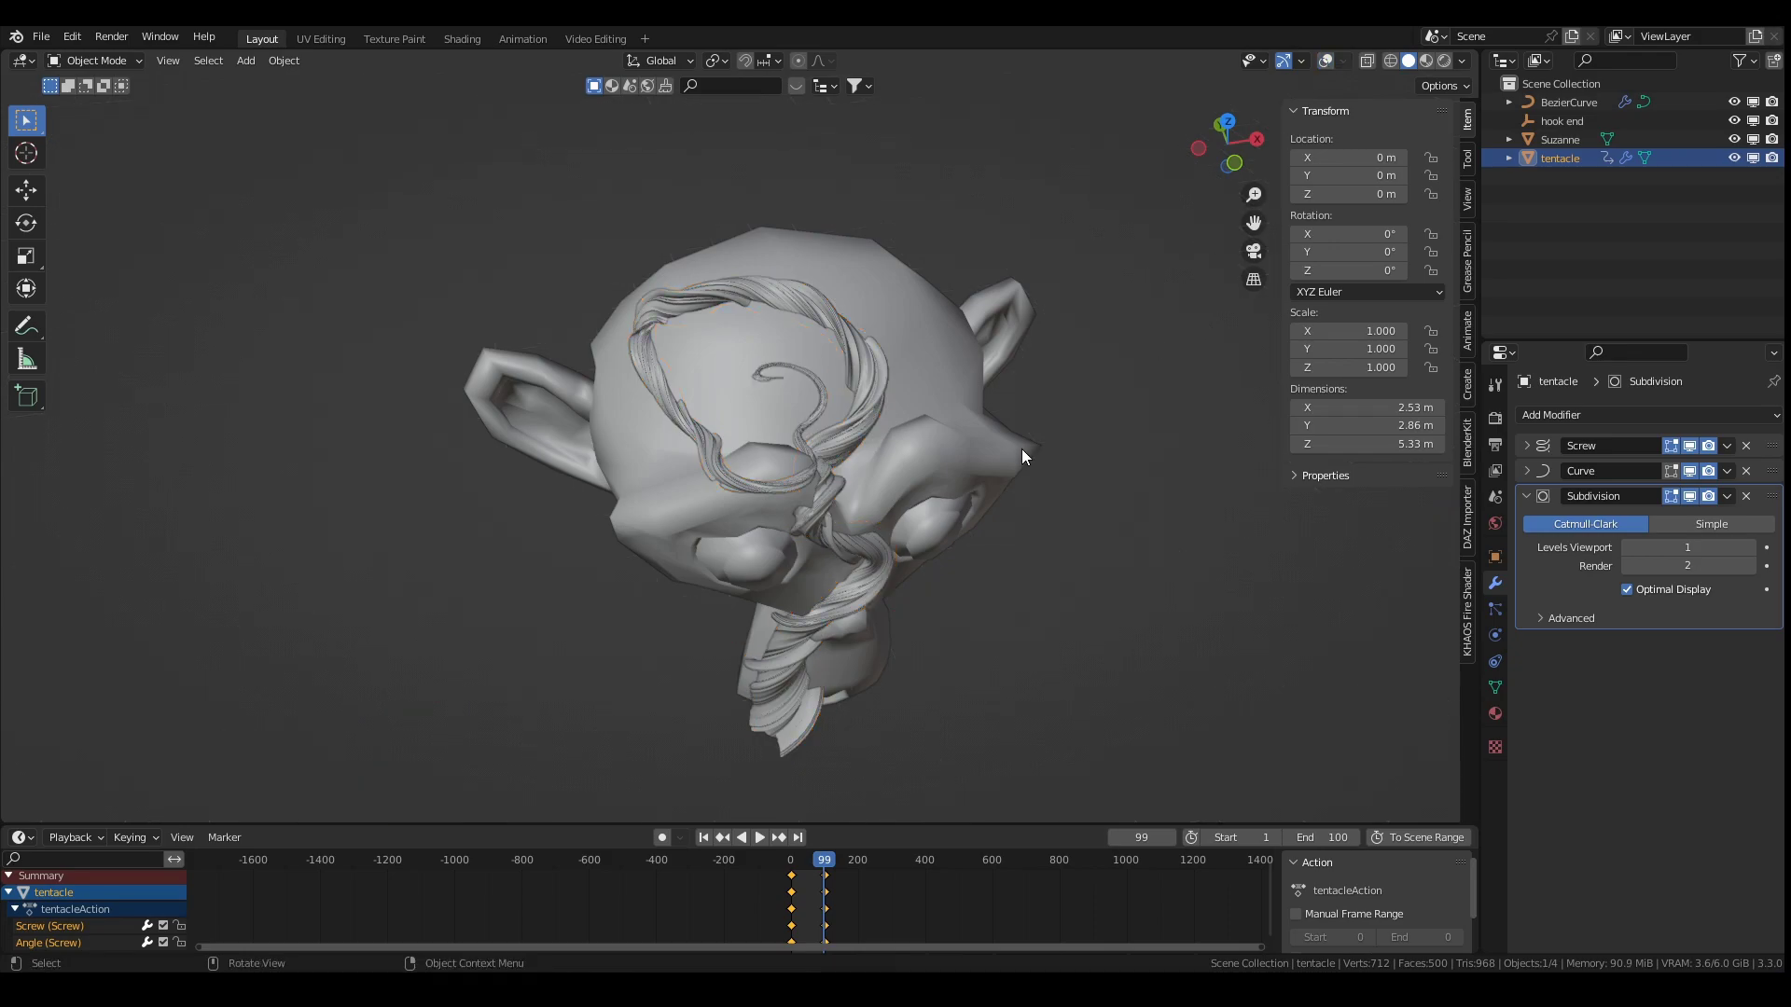
middle_drag(888, 371, 905, 366)
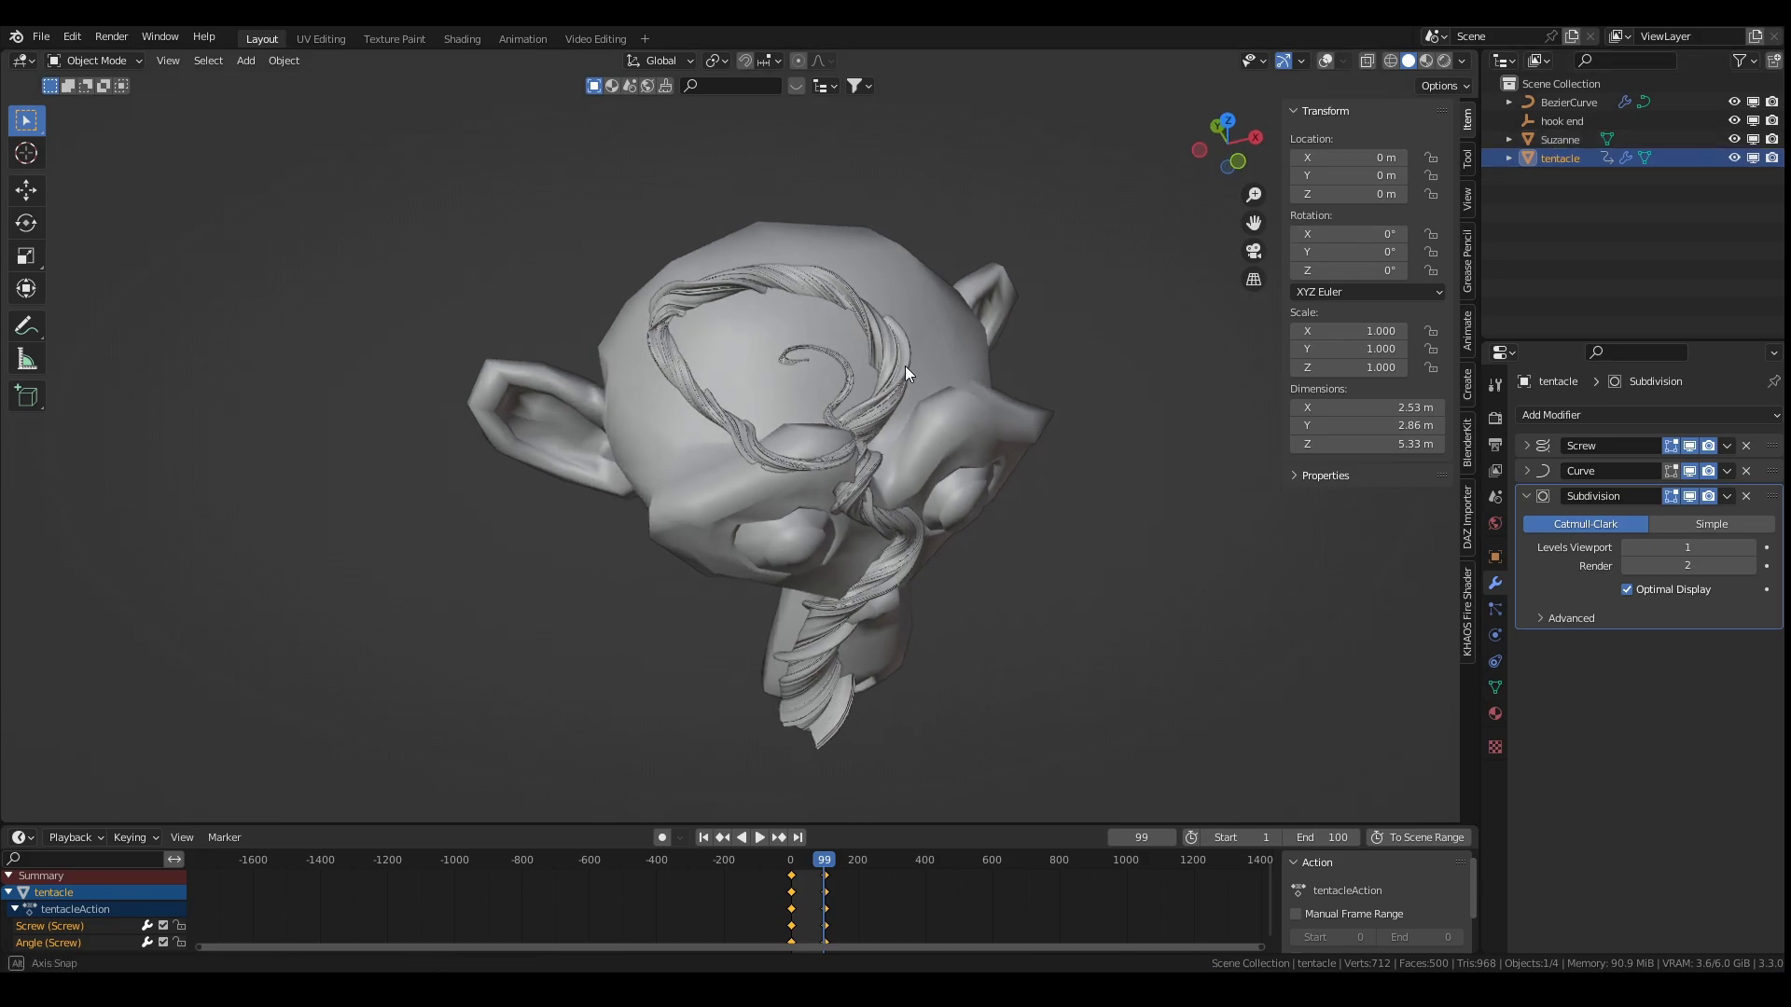
scroll(905, 366, up, 2)
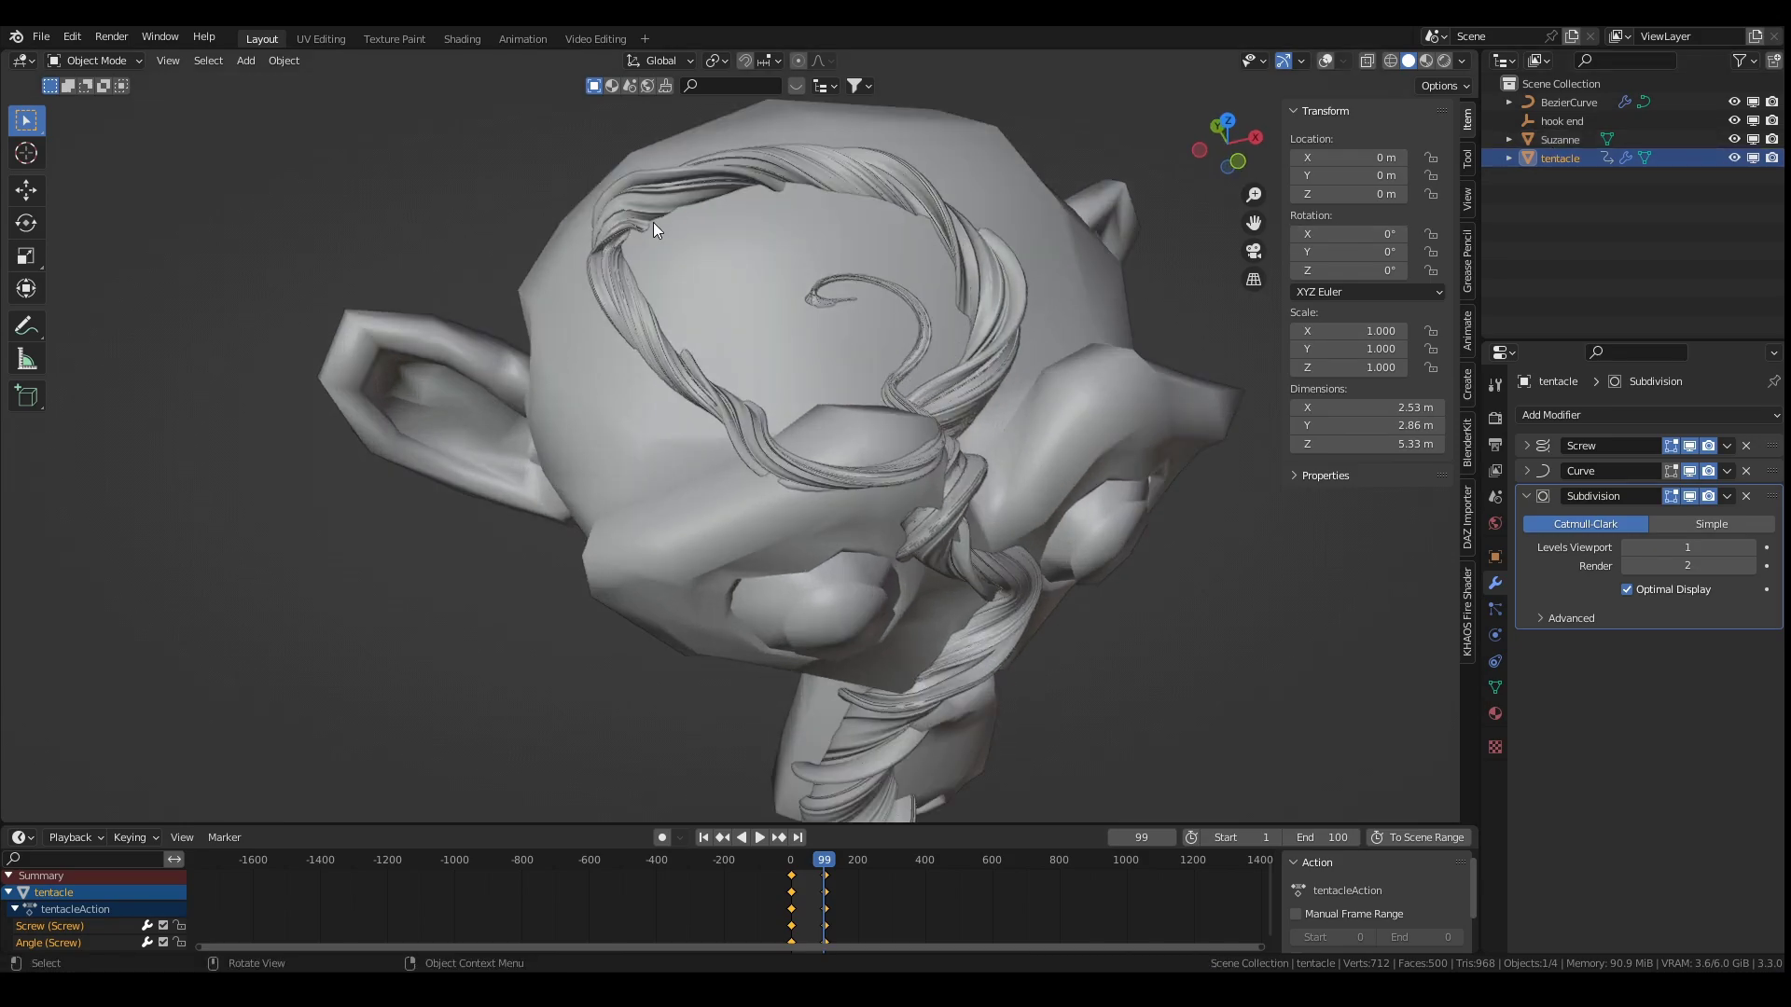